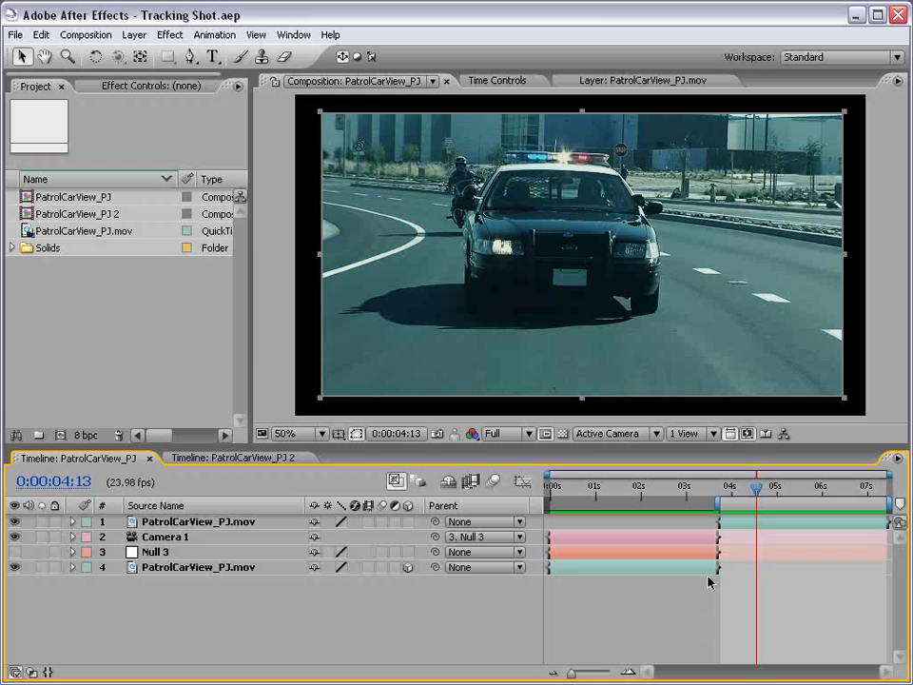
Set the work area to 0–4 seconds, RAM-preview it, and scrub through the footage
{"action": "key", "text": "space"}
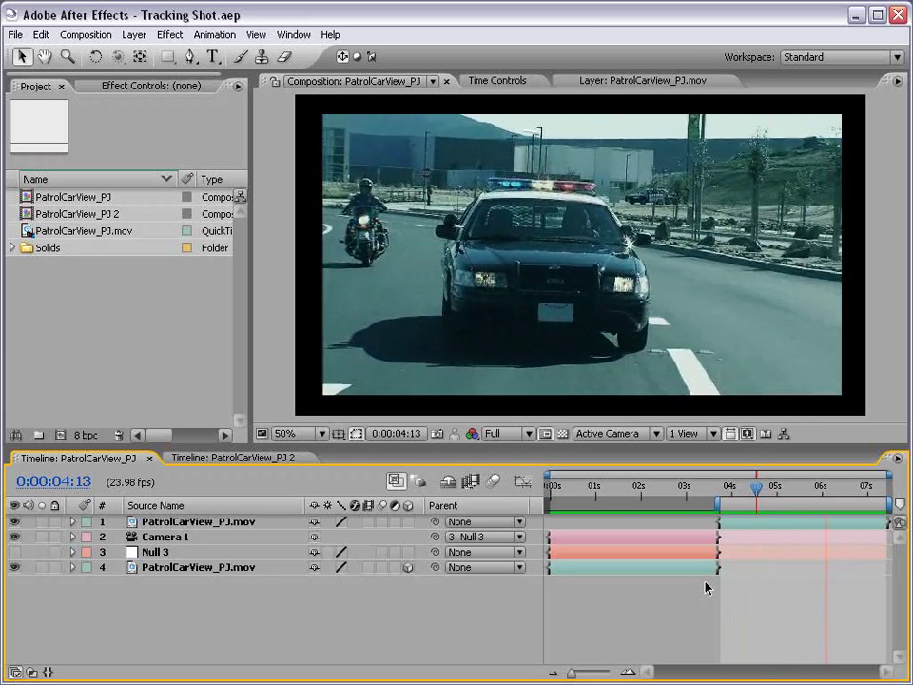
{"action": "key", "text": "space"}
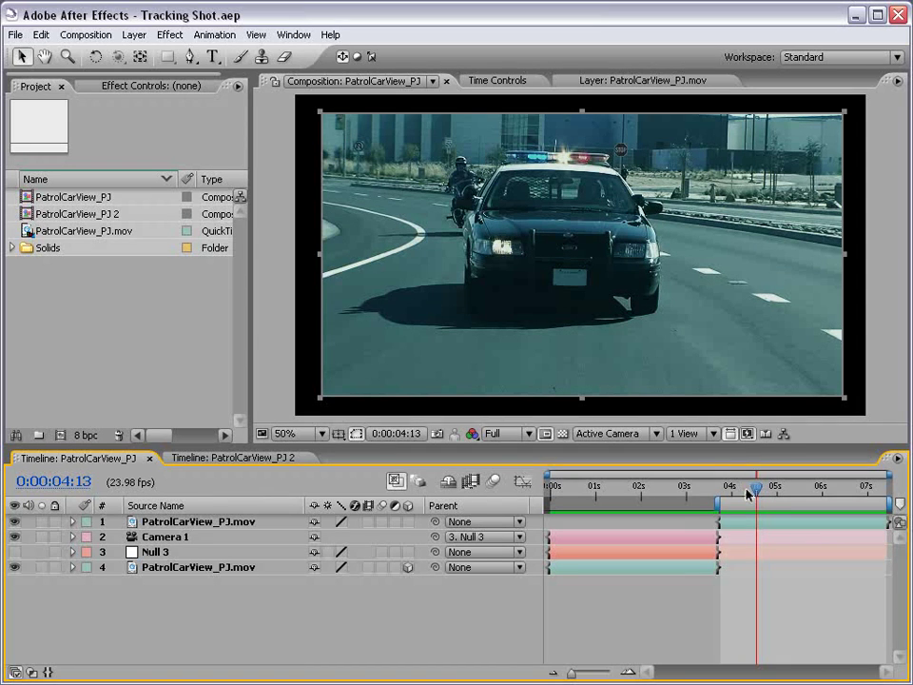
{"action": "left_click_drag", "start_coordinate": [748, 495], "coordinate": [577, 495]}
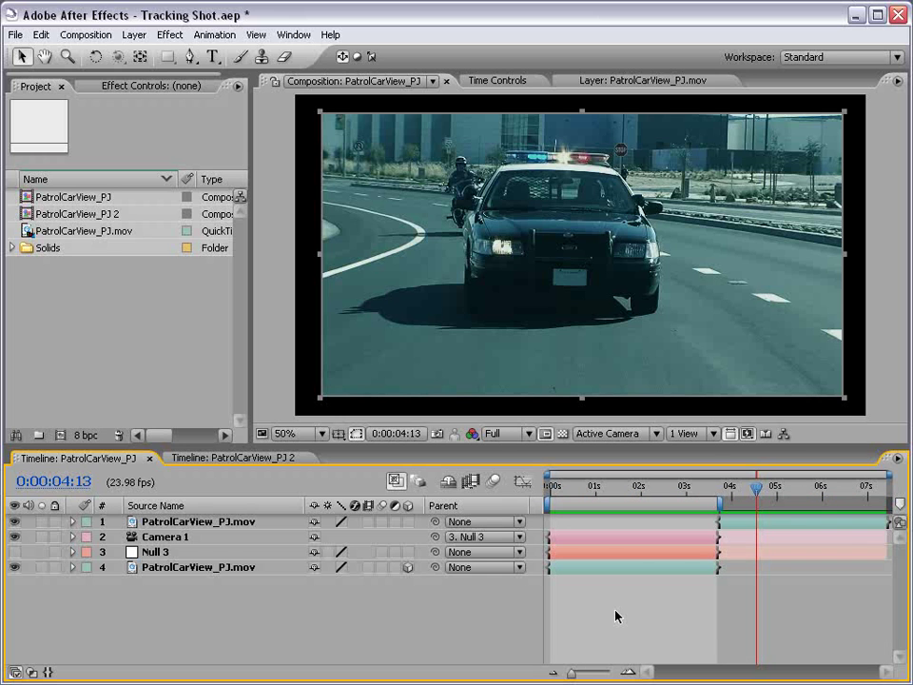
{"action": "key", "text": "KP_0"}
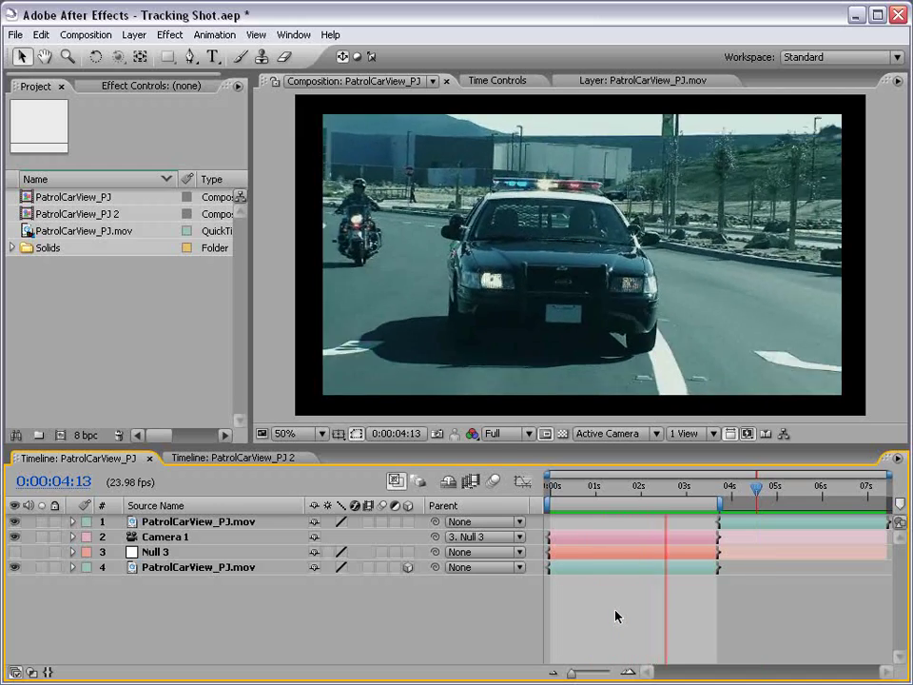
{"action": "key", "text": "space"}
{"action": "left_click", "coordinate": [552, 488]}
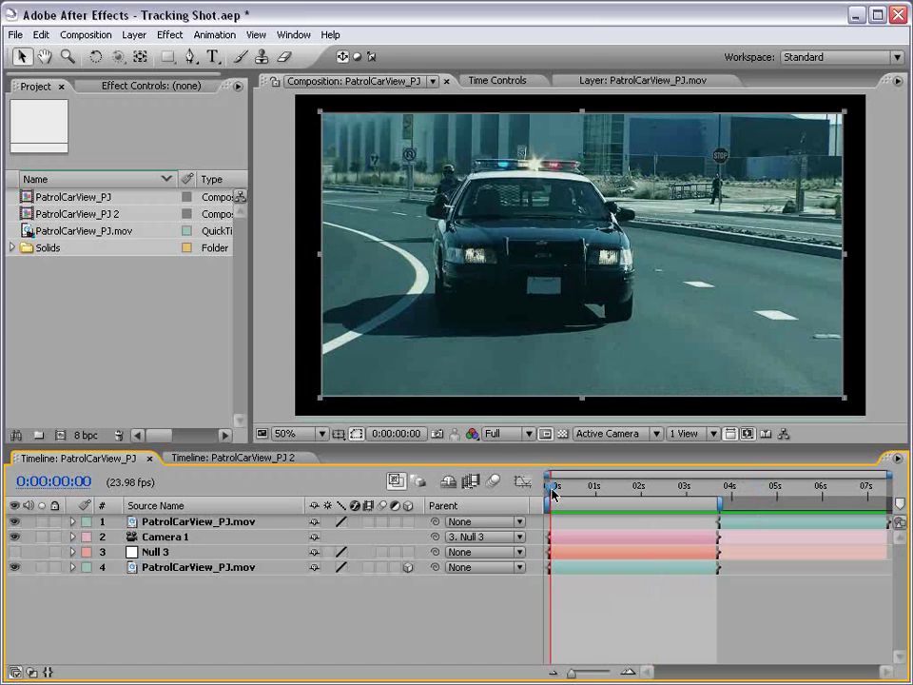
{"action": "left_click_drag", "start_coordinate": [552, 492], "coordinate": [766, 488]}
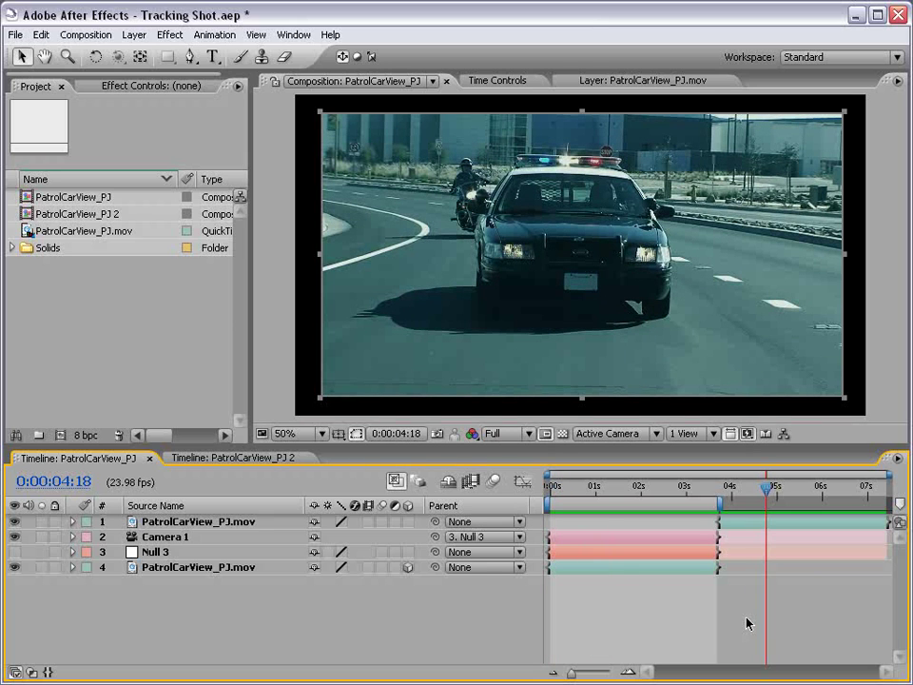
Make composition PatrolCarView_PJ 3 from PatrolCarView_PJ.mov and show the Tracker Controls
{"action": "left_click", "coordinate": [53, 309]}
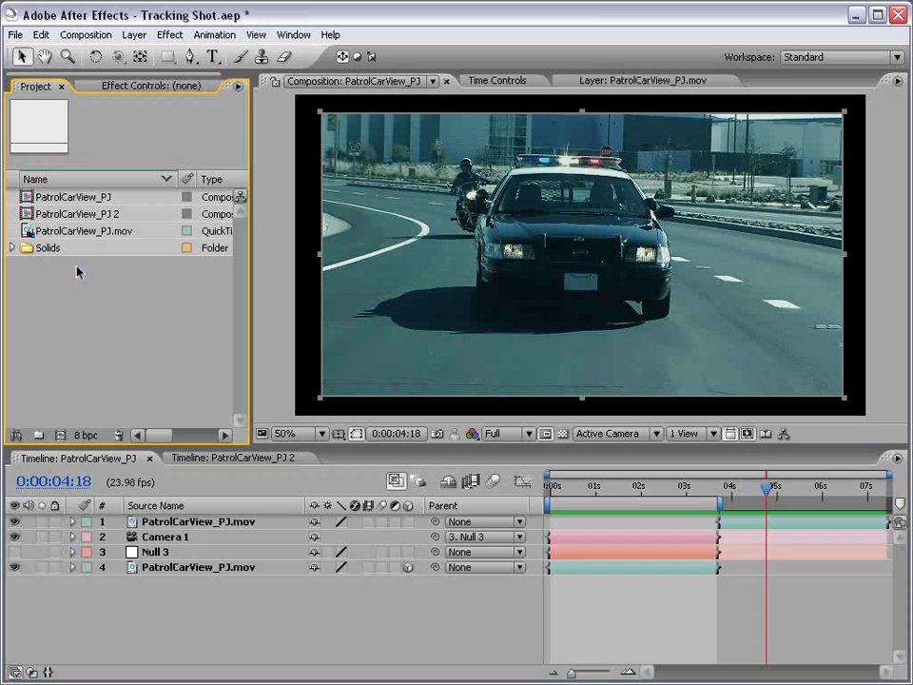
{"action": "left_click", "coordinate": [90, 233]}
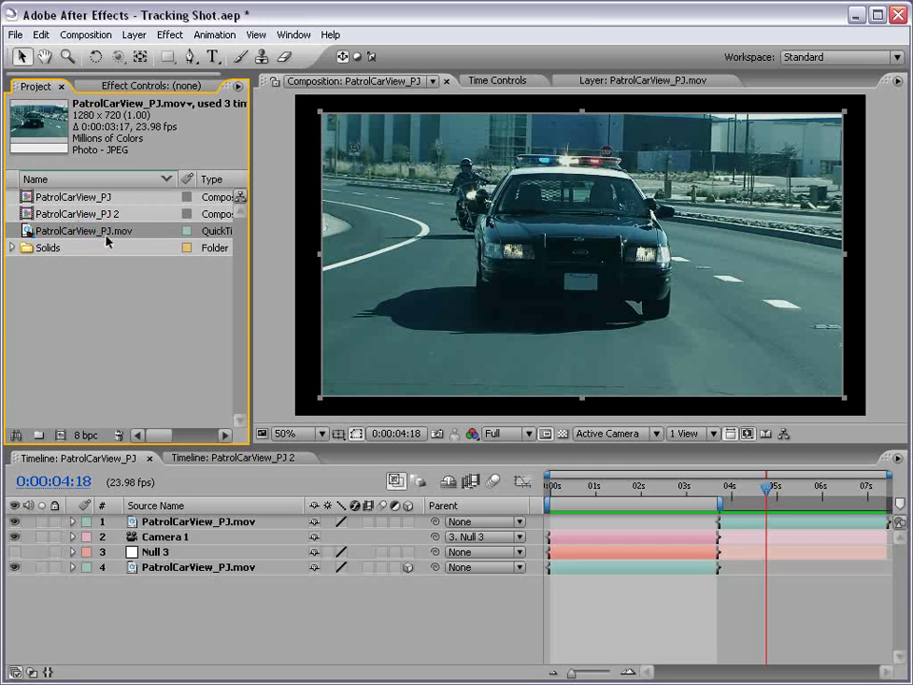
{"action": "mouse_move", "coordinate": [86, 233]}
{"action": "left_mouse_down"}
{"action": "mouse_move", "coordinate": [86, 407]}
{"action": "mouse_move", "coordinate": [60, 435]}
{"action": "left_mouse_up"}
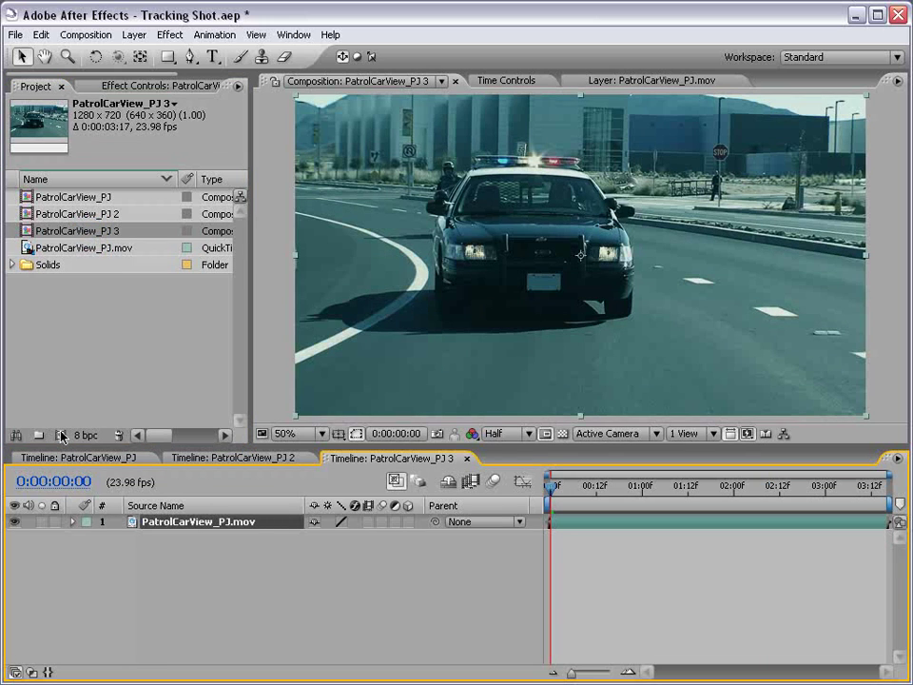
{"action": "left_click", "coordinate": [294, 35]}
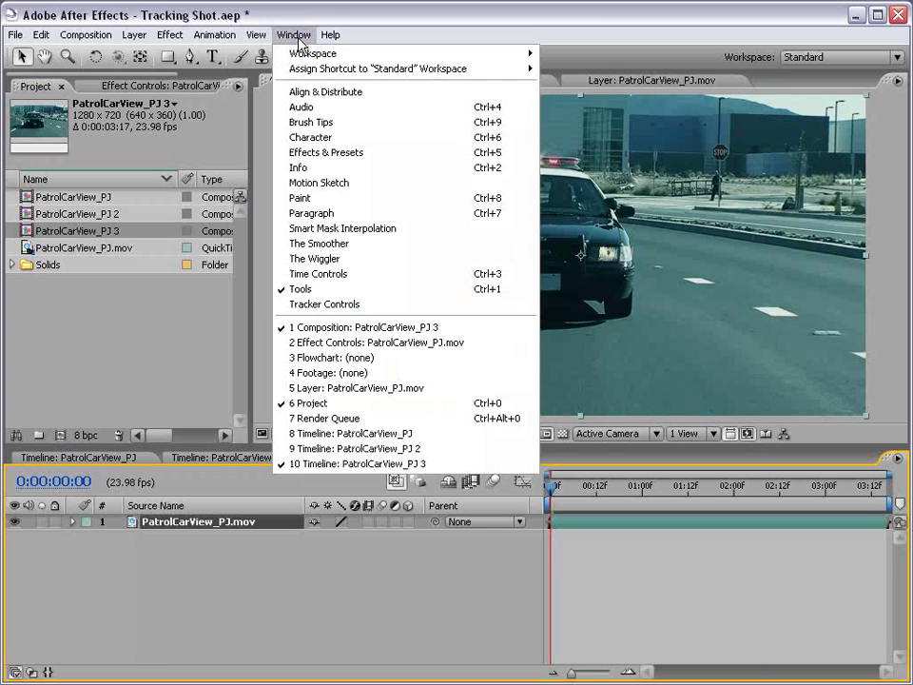
{"action": "left_click", "coordinate": [328, 304]}
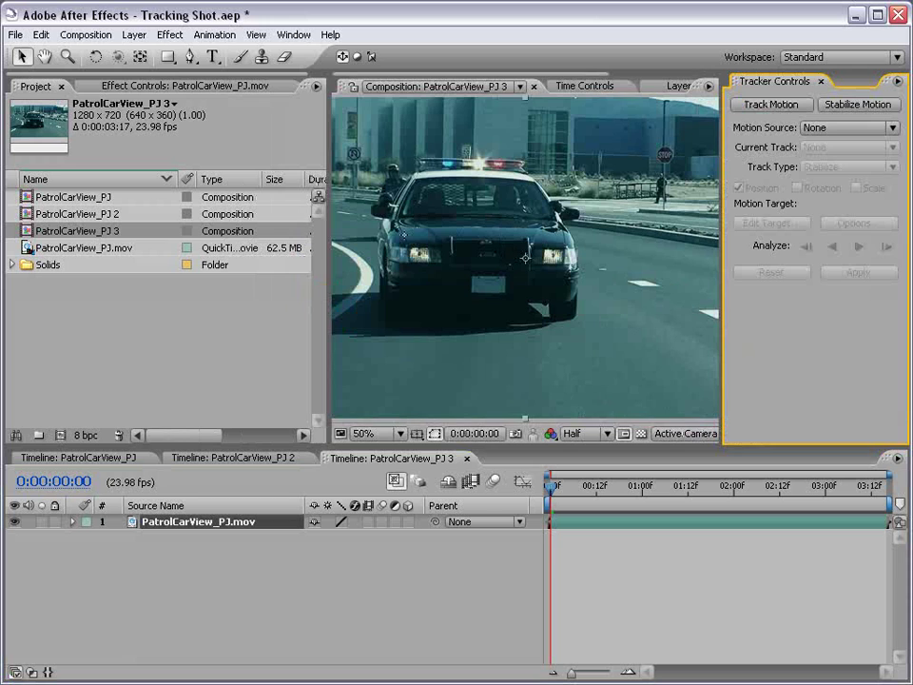
Stabilize with Track Point 1 sized on the grille, analyze forward, and enable Rotation
{"action": "left_click", "coordinate": [854, 104]}
{"action": "scroll", "coordinate": [625, 232], "scroll_direction": "up", "scroll_amount": 2}
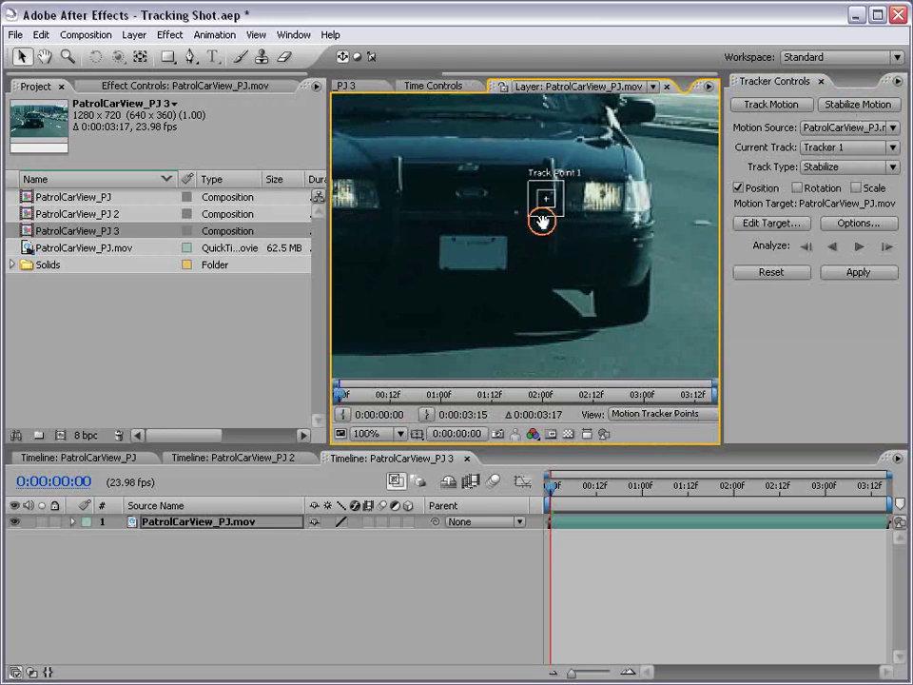
{"action": "left_click", "coordinate": [541, 220]}
{"action": "scroll", "coordinate": [571, 224], "scroll_direction": "up", "scroll_amount": 1}
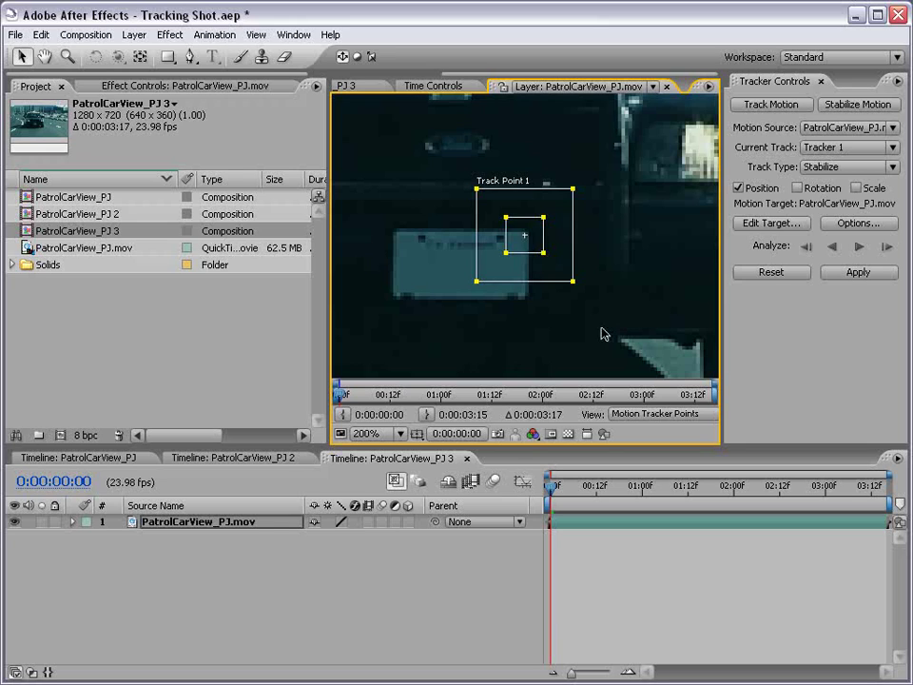
{"action": "left_click_drag", "start_coordinate": [543, 252], "coordinate": [538, 249]}
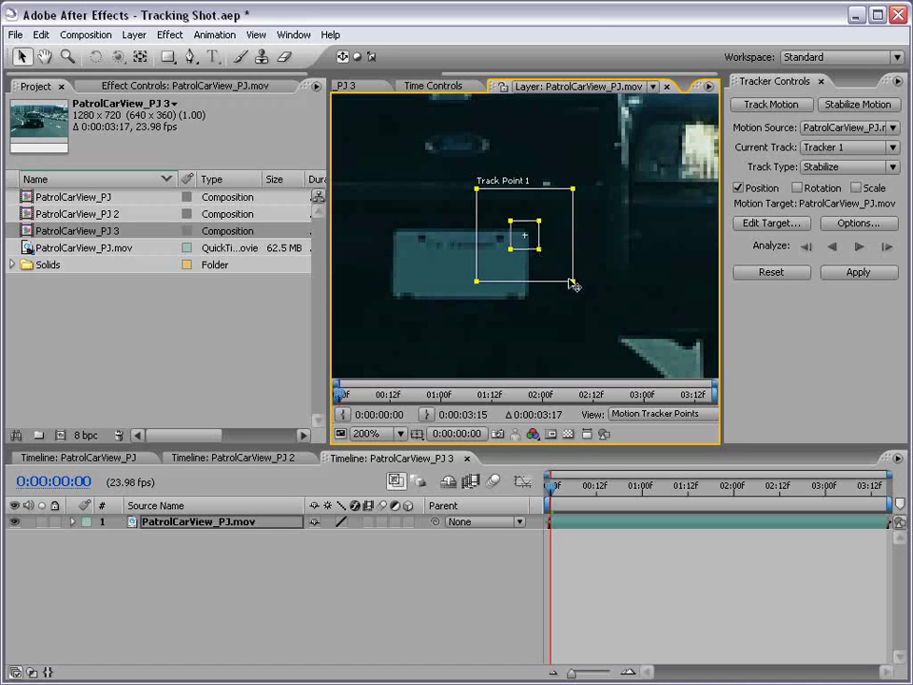
{"action": "left_click_drag", "start_coordinate": [573, 282], "coordinate": [616, 344]}
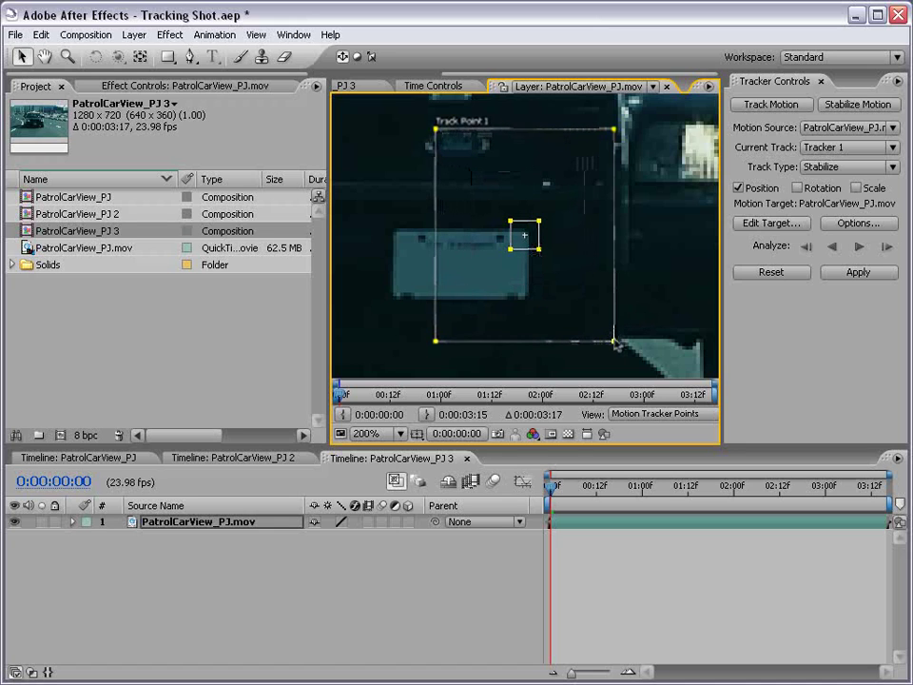
{"action": "key", "text": "comma"}
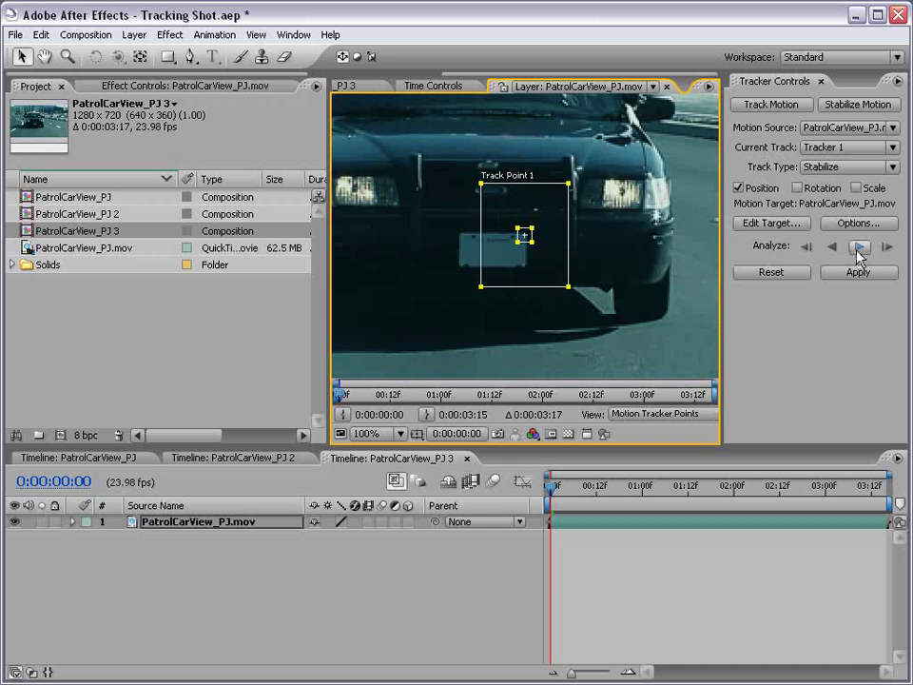
{"action": "left_click", "coordinate": [859, 249]}
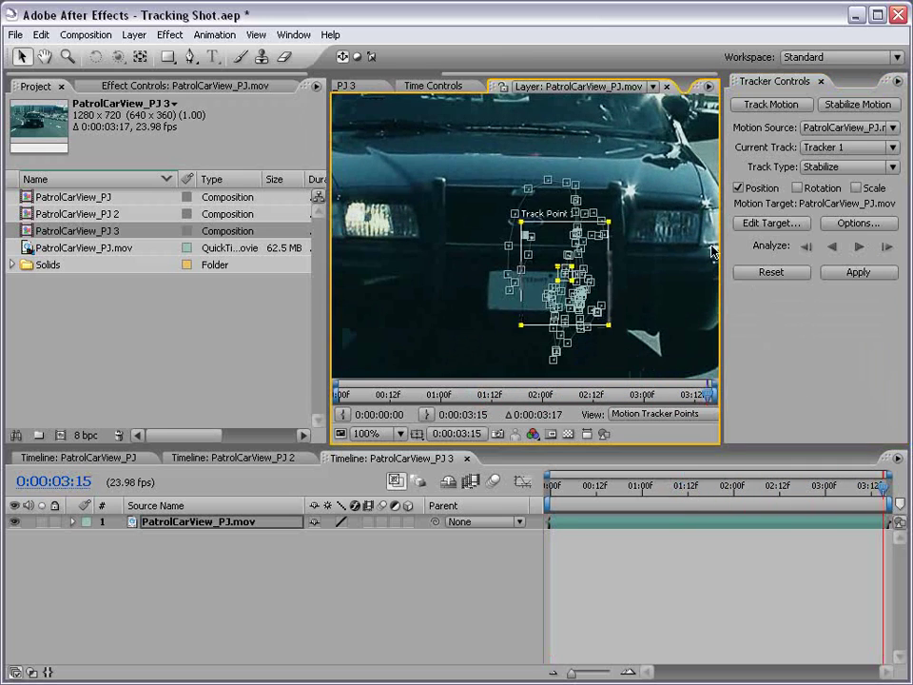
{"action": "left_click", "coordinate": [799, 188]}
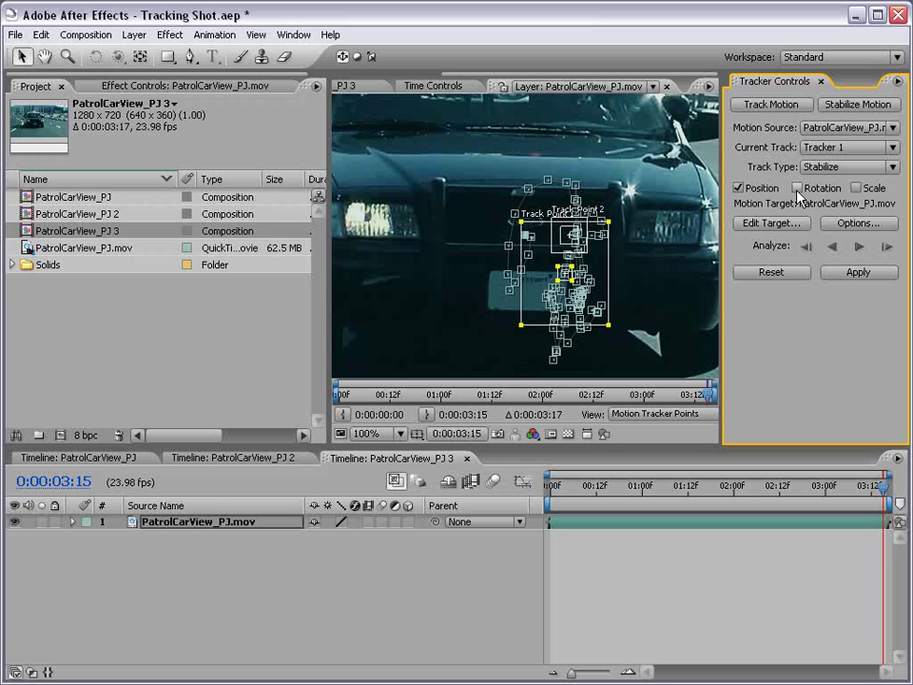
Apply the track in X and Y and play the stabilized footage full-screen
{"action": "left_click", "coordinate": [853, 273]}
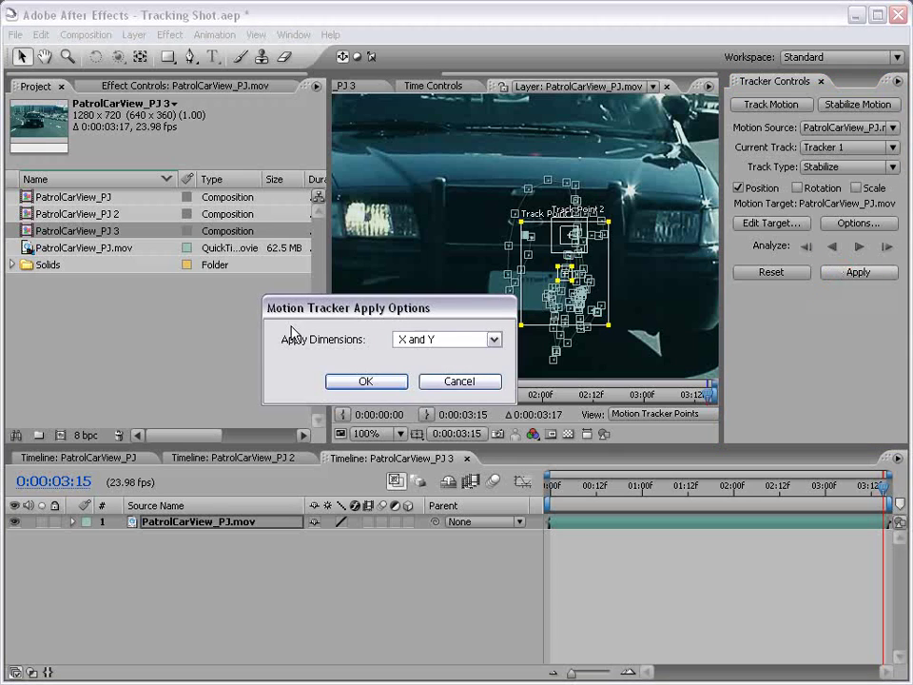
{"action": "left_click", "coordinate": [365, 380]}
{"action": "key", "text": "grave"}
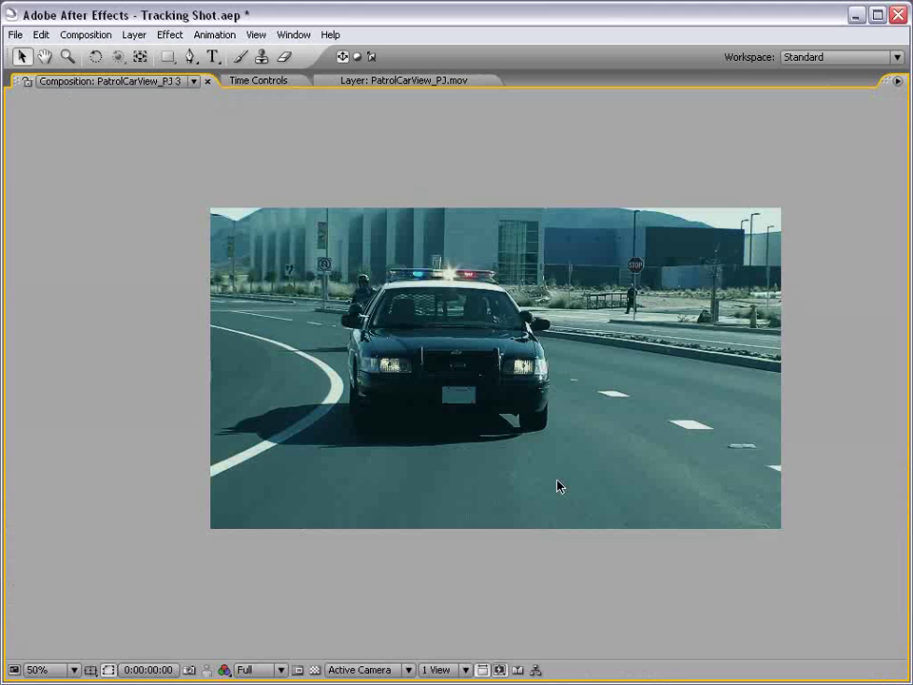
{"action": "key", "text": "space"}
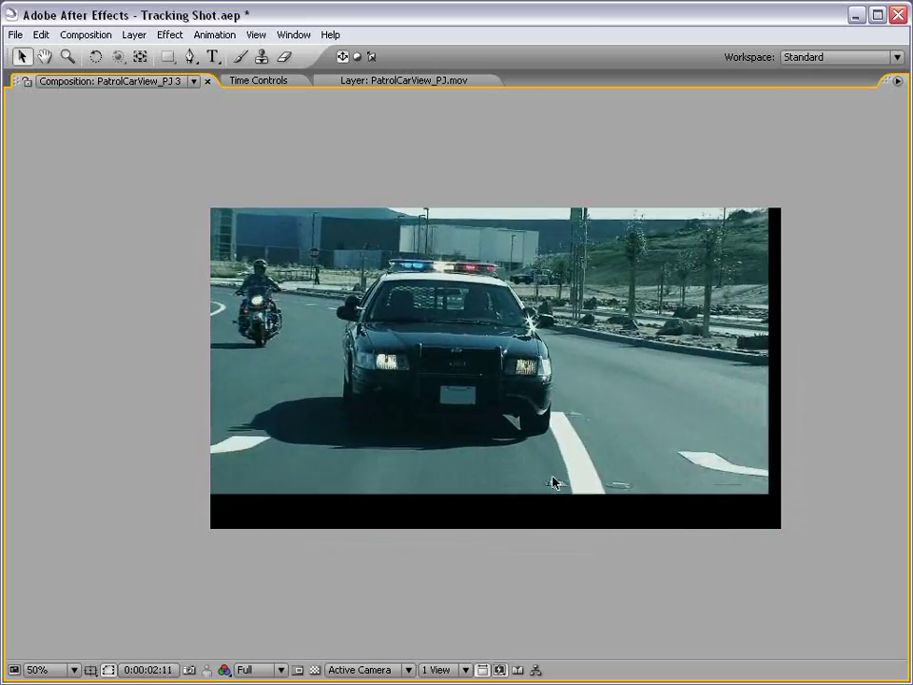
Scrub through the stabilized clip and recenter the composition in the viewer
{"action": "key", "text": "grave"}
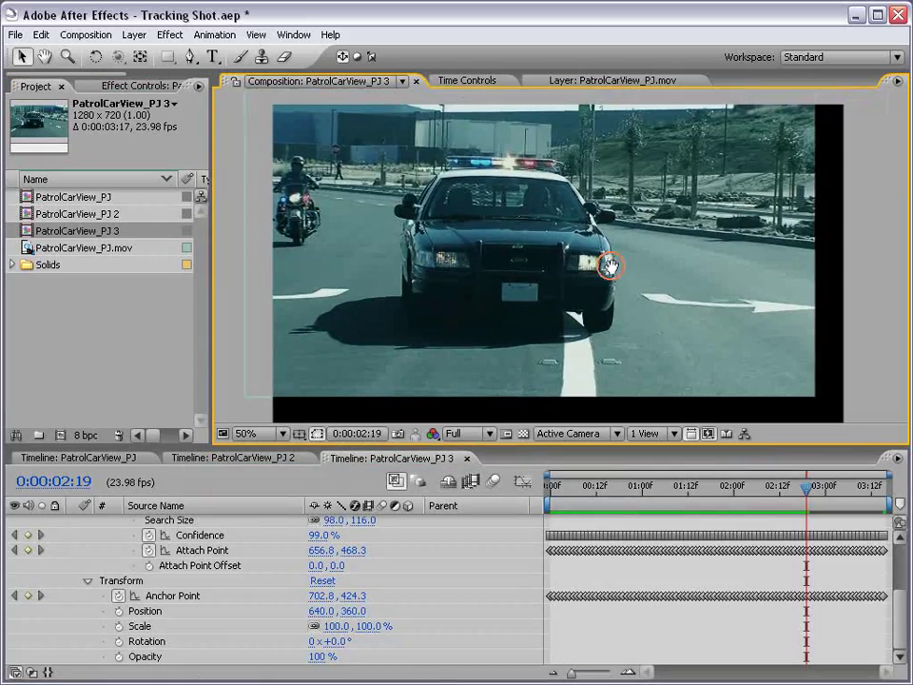
{"action": "scroll", "coordinate": [577, 307], "scroll_direction": "down", "scroll_amount": 2}
{"action": "mouse_move", "coordinate": [589, 487]}
{"action": "left_mouse_down"}
{"action": "mouse_move", "coordinate": [677, 489]}
{"action": "mouse_move", "coordinate": [530, 502]}
{"action": "left_mouse_up"}
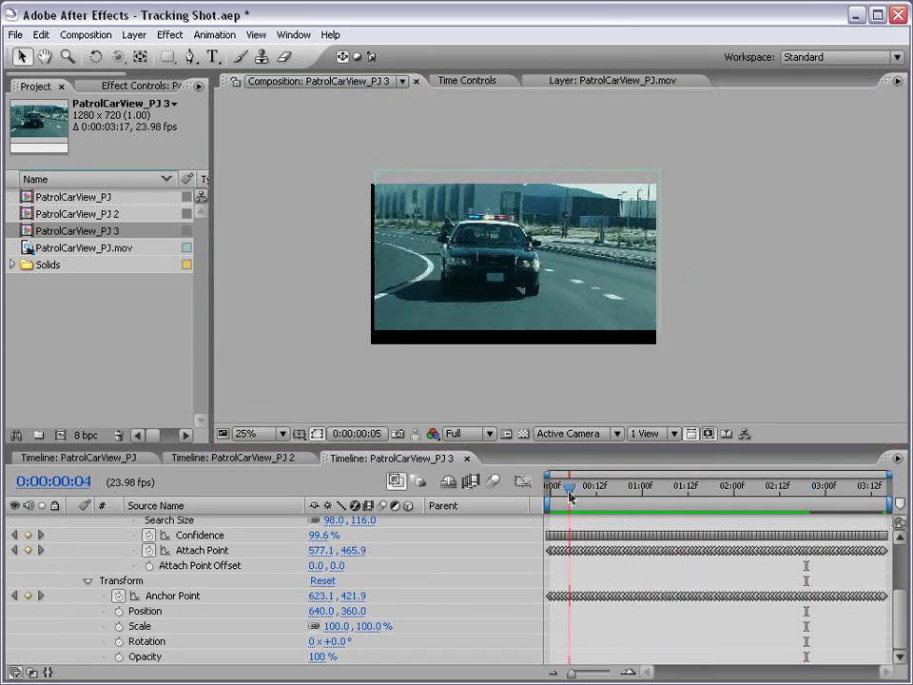
{"action": "scroll", "coordinate": [528, 349], "scroll_direction": "up", "scroll_amount": 2}
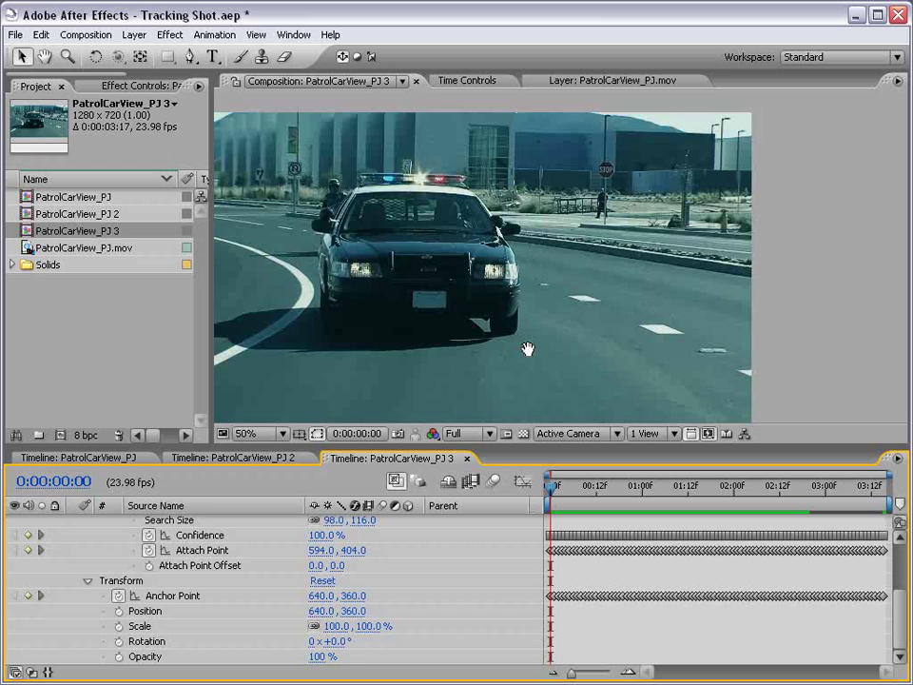
{"action": "mouse_move", "coordinate": [528, 349]}
{"action": "left_mouse_down"}
{"action": "mouse_move", "coordinate": [611, 327]}
{"action": "mouse_move", "coordinate": [576, 418]}
{"action": "left_mouse_up"}
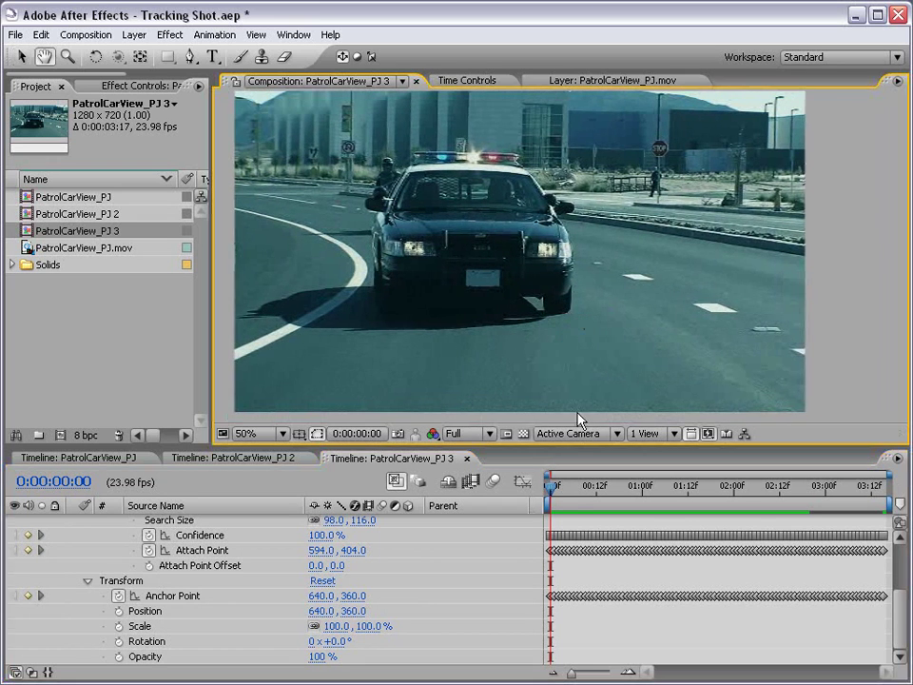
{"action": "left_click", "coordinate": [578, 488]}
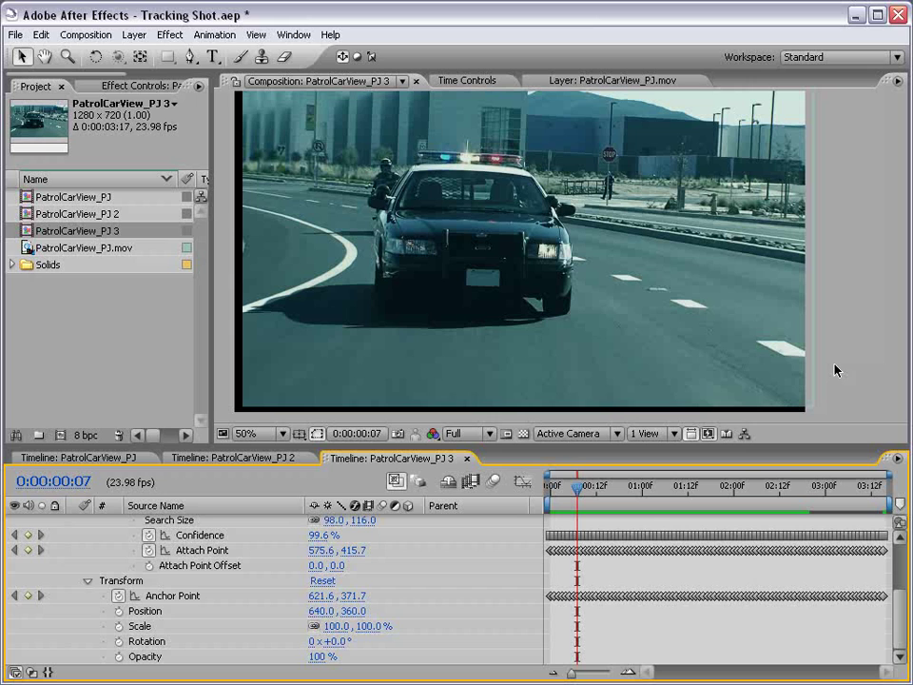
Add a new Null object layer to the composition
{"action": "key", "text": "ctrl+grave"}
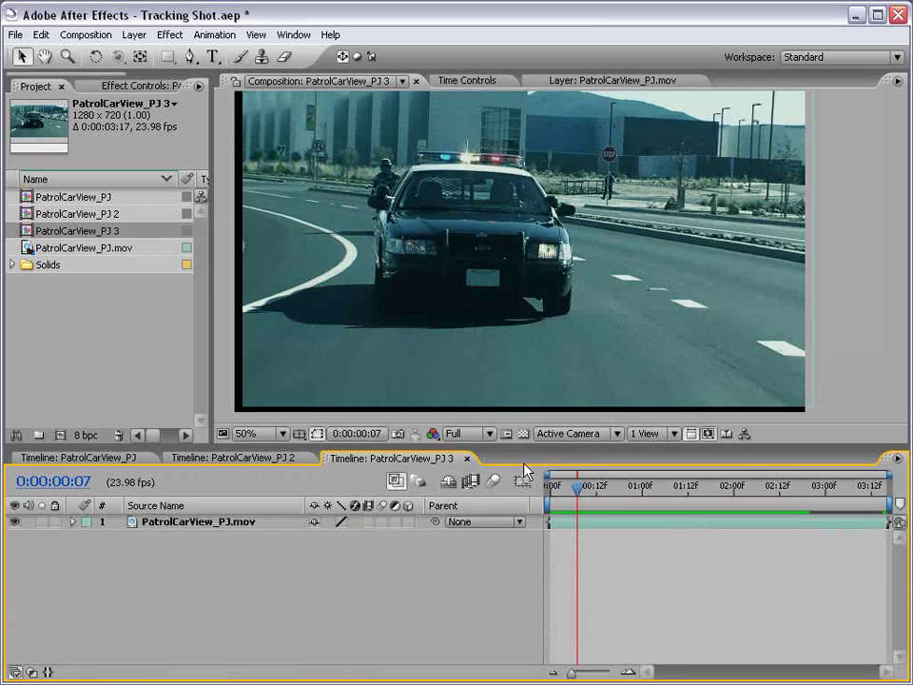
{"action": "left_click", "coordinate": [135, 38]}
{"action": "mouse_move", "coordinate": [145, 54]}
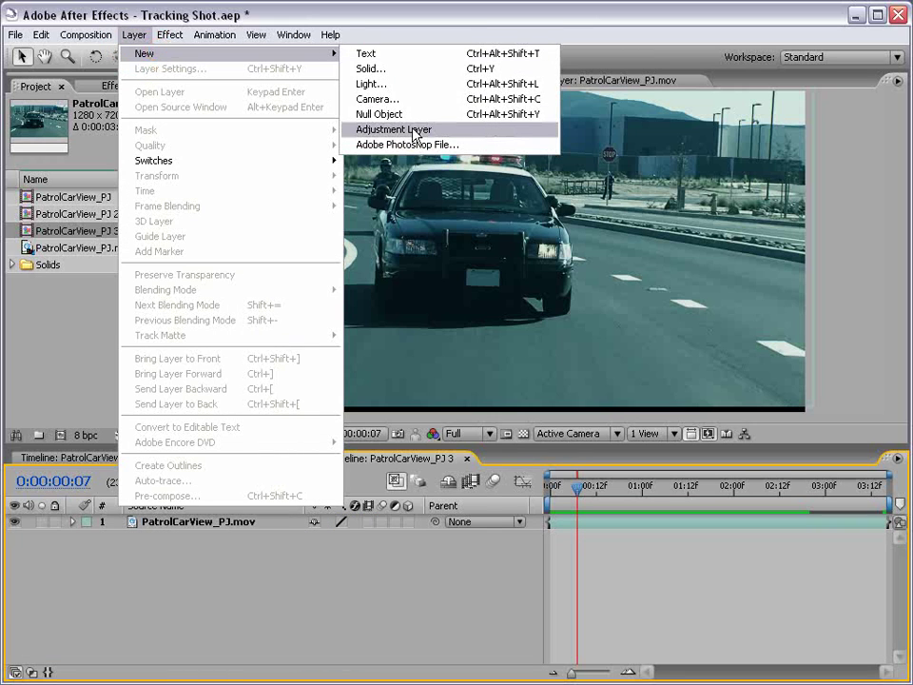
{"action": "left_click", "coordinate": [404, 116]}
Add Camera 1 with the 50mm preset and make PatrolCarView_PJ.mov a 3D layer
{"action": "left_click", "coordinate": [135, 34]}
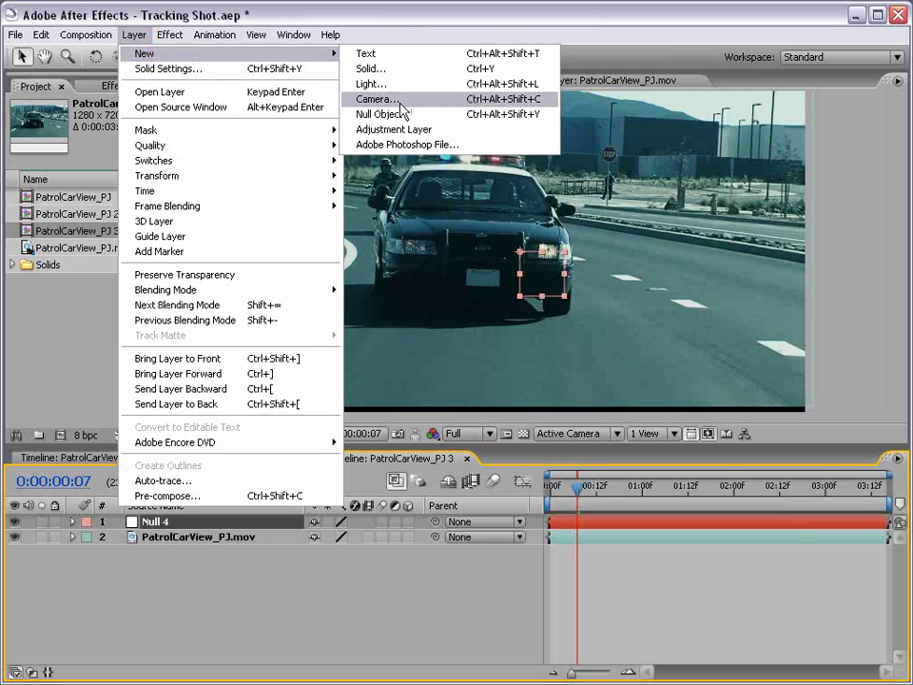
{"action": "left_click", "coordinate": [404, 100]}
{"action": "left_click", "coordinate": [513, 264]}
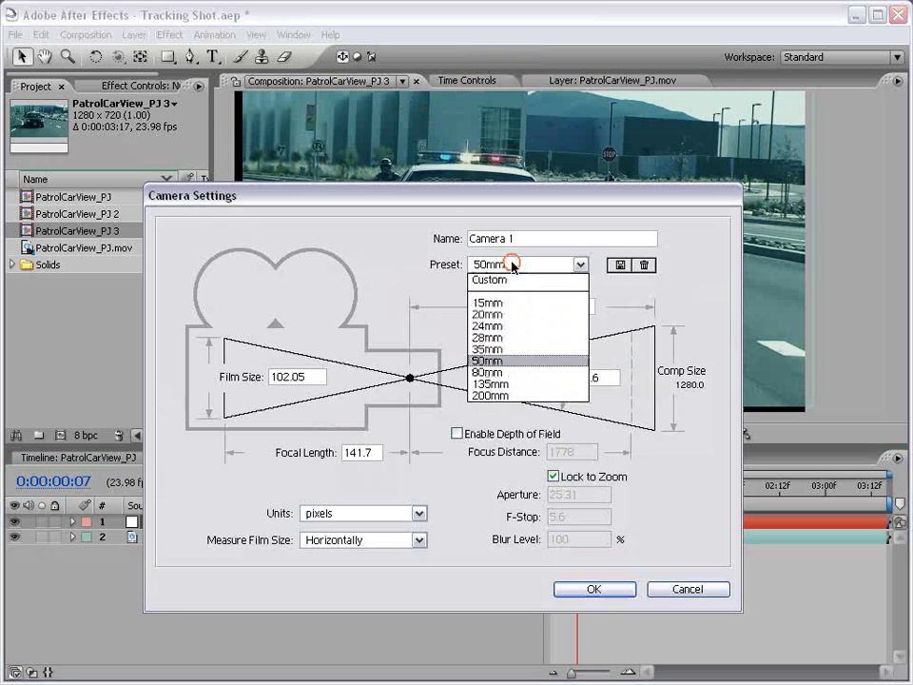
{"action": "left_click", "coordinate": [546, 364]}
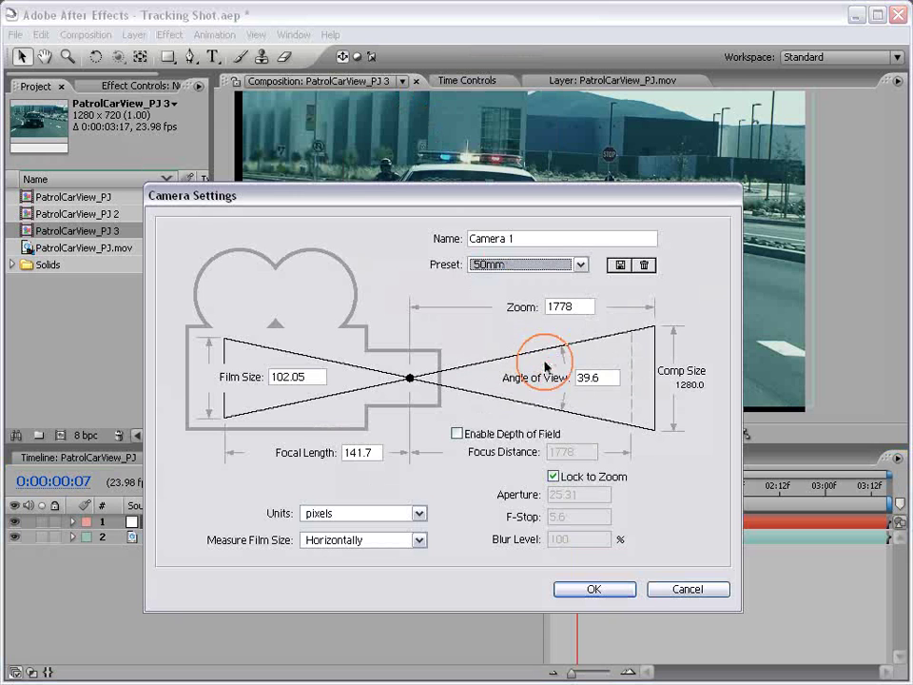
{"action": "left_click", "coordinate": [591, 590]}
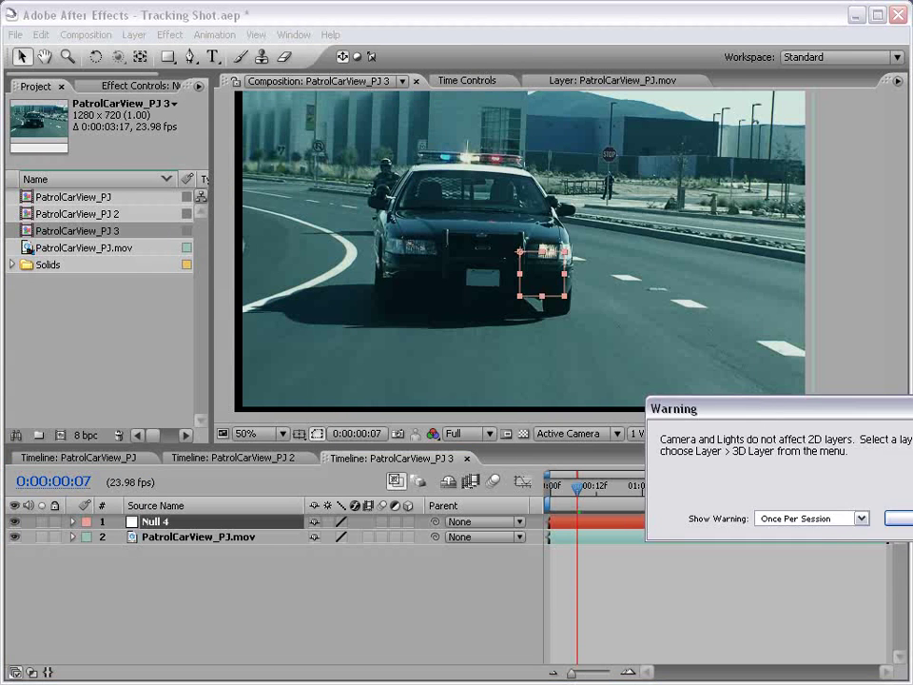
{"action": "key", "text": "Return"}
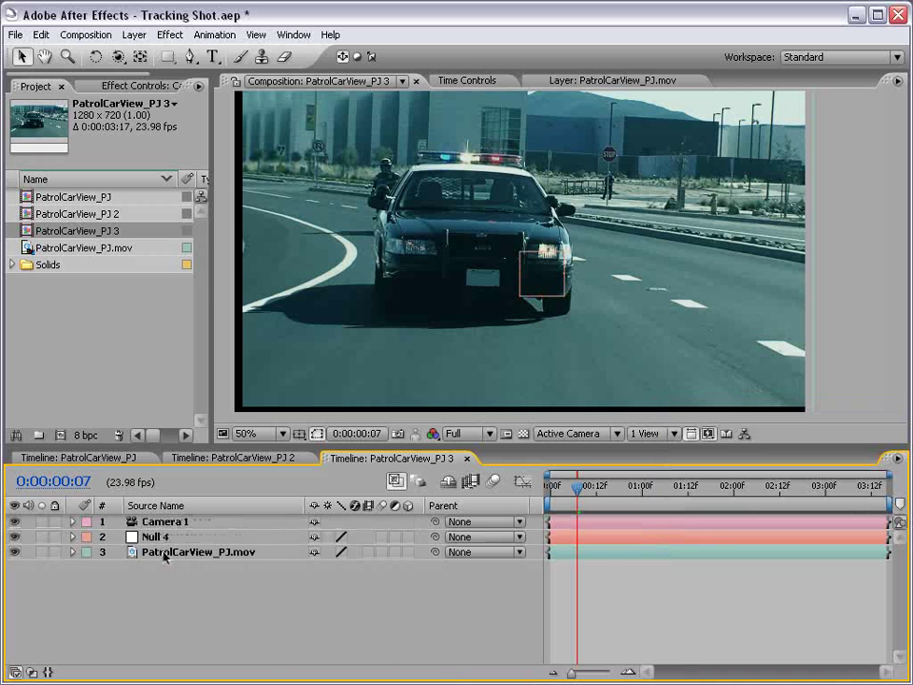
{"action": "left_click", "coordinate": [163, 552]}
{"action": "left_click", "coordinate": [407, 552]}
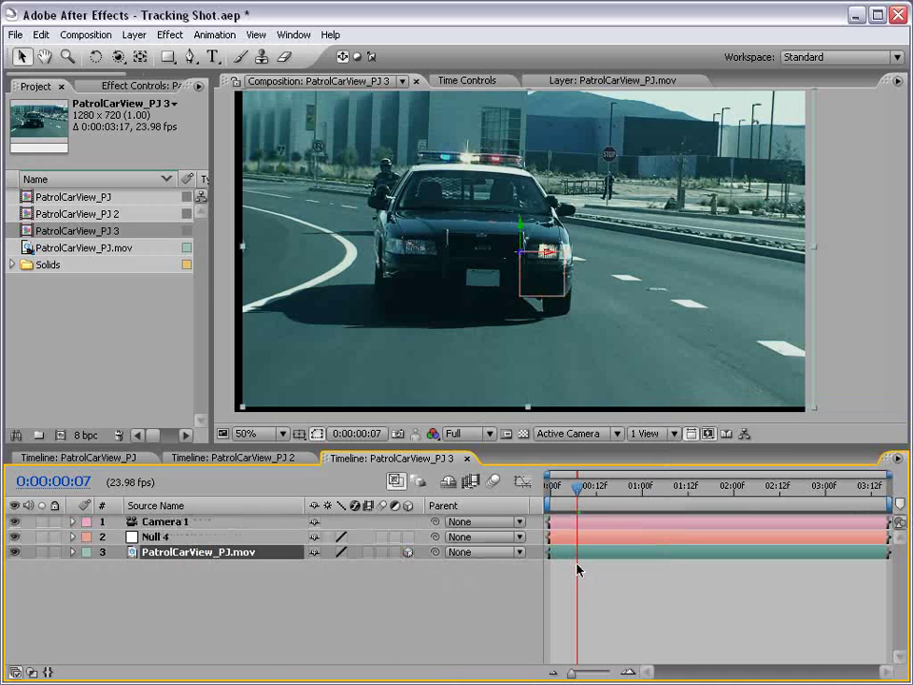
Reveal Anchor Point on the footage and Null 4, selecting all the footage's keyframes
{"action": "key", "text": "Home"}
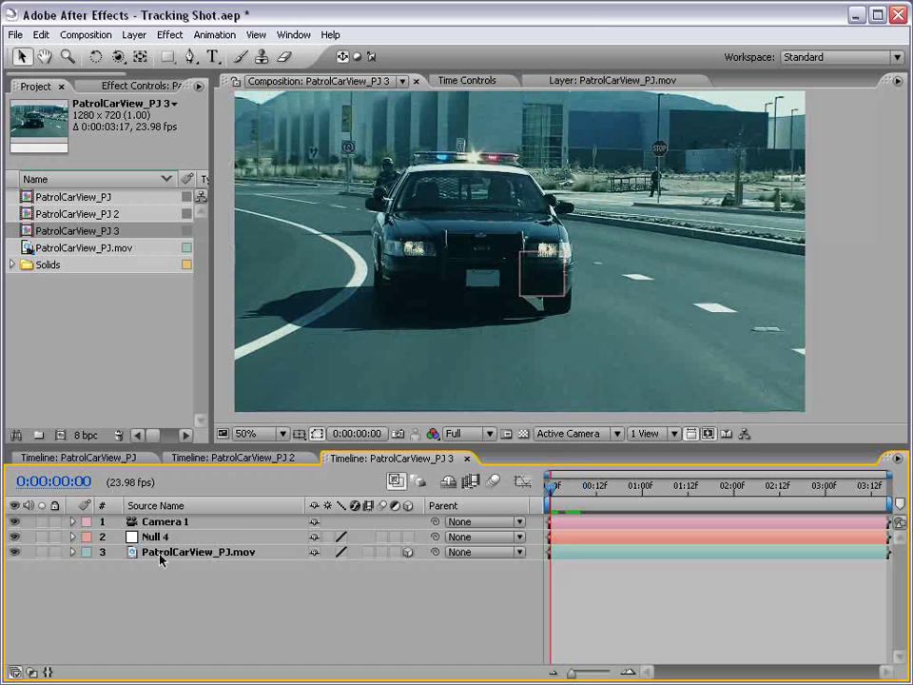
{"action": "left_click", "coordinate": [161, 559]}
{"action": "key", "text": "a"}
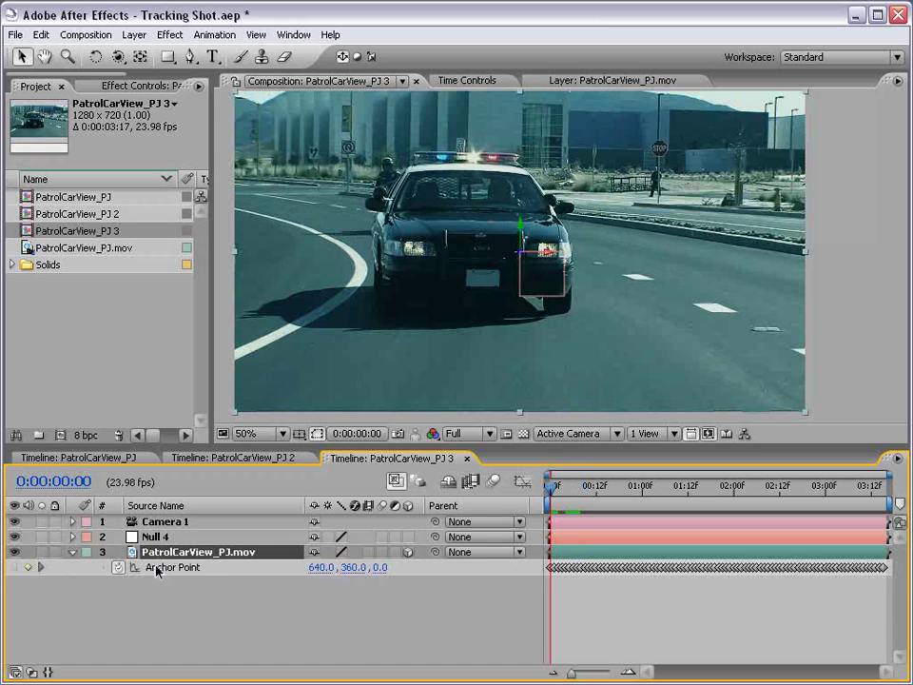
{"action": "left_click", "coordinate": [156, 538]}
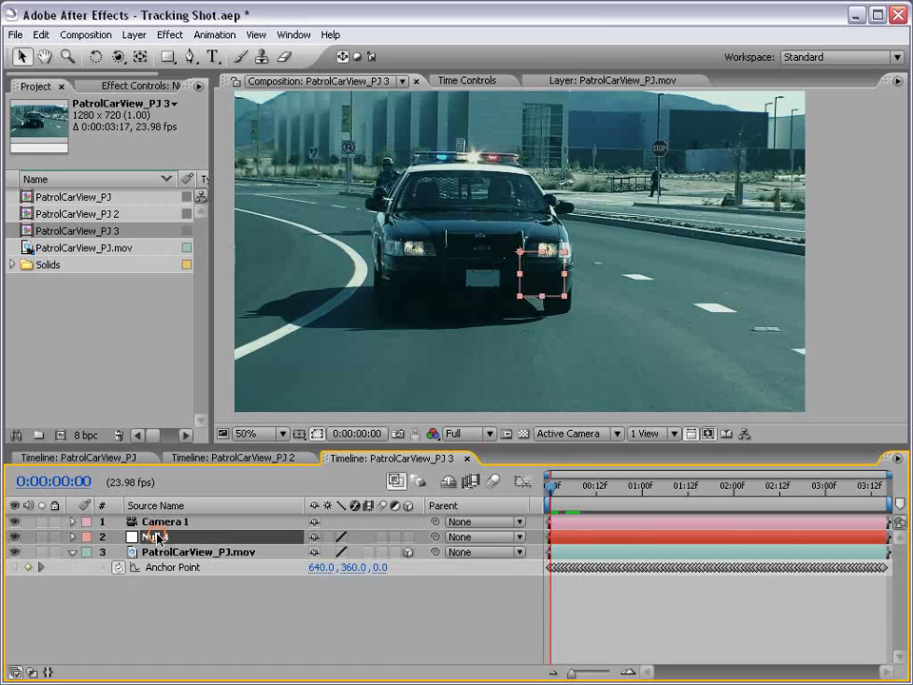
{"action": "key", "text": "a"}
{"action": "left_click", "coordinate": [171, 582]}
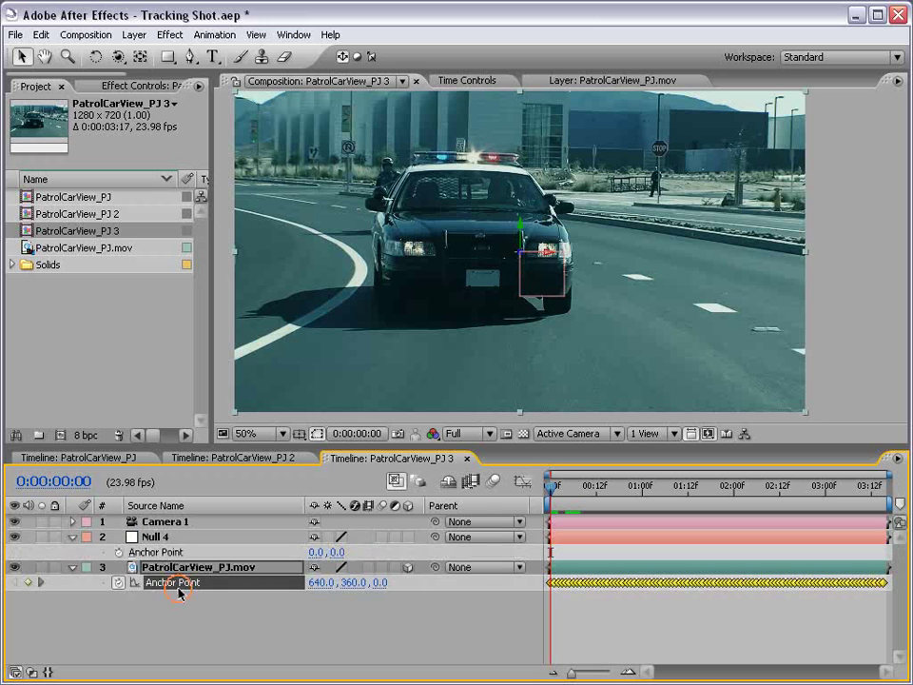
{"action": "left_click", "coordinate": [562, 494]}
{"action": "key", "text": "Home"}
Copy the footage's Anchor Point keyframes and paste them onto Null 4's Anchor Point
{"action": "left_click", "coordinate": [40, 34]}
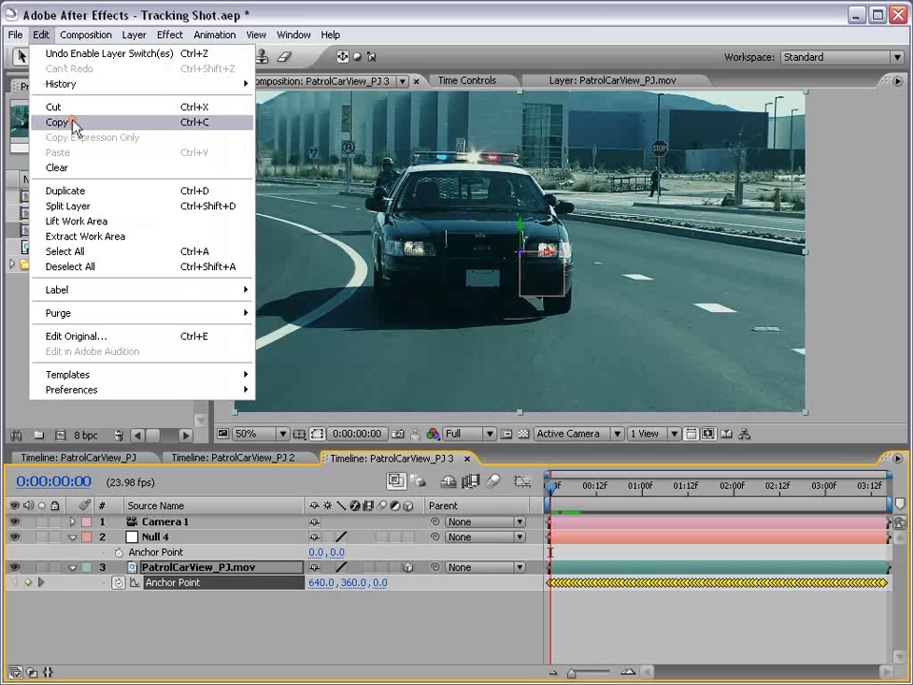
{"action": "left_click", "coordinate": [71, 122]}
{"action": "left_click", "coordinate": [157, 551]}
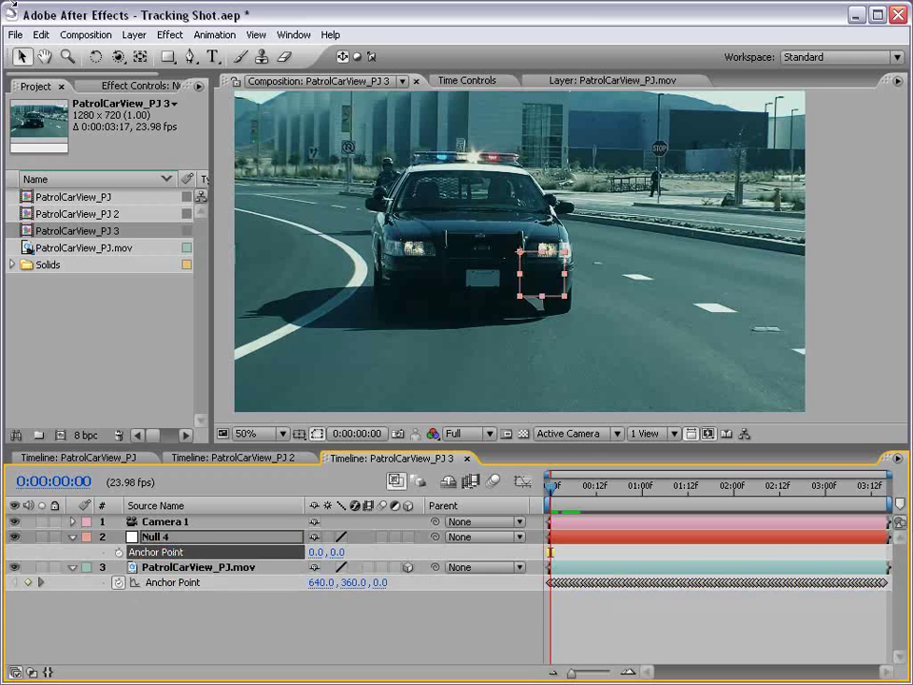
{"action": "left_click", "coordinate": [40, 35]}
{"action": "left_click", "coordinate": [63, 150]}
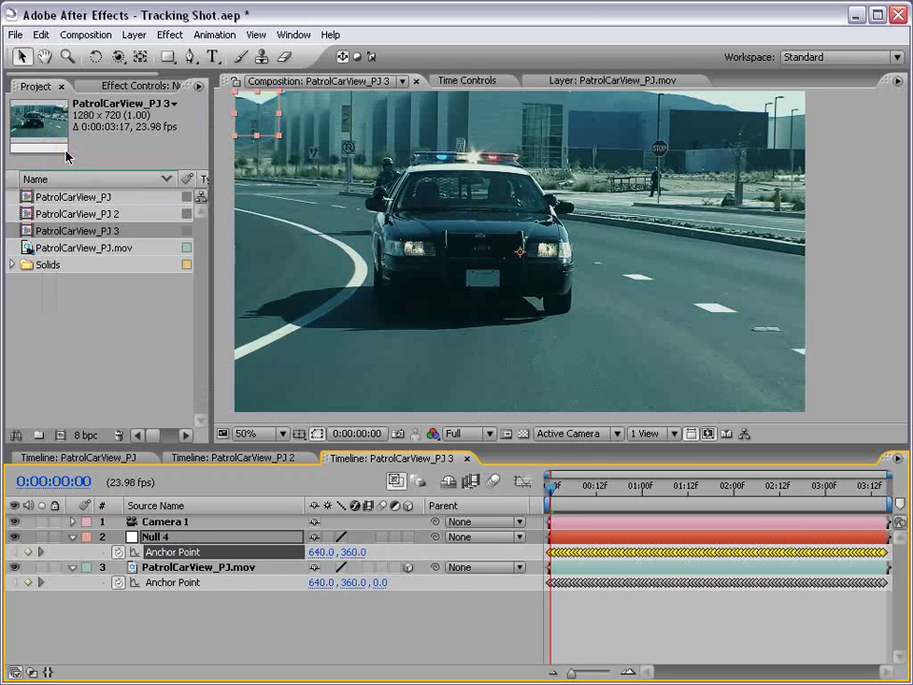
Check the footage and Null 4 Position values, then parent Camera 1 to Null 4
{"action": "left_click", "coordinate": [169, 568]}
{"action": "key", "text": "r"}
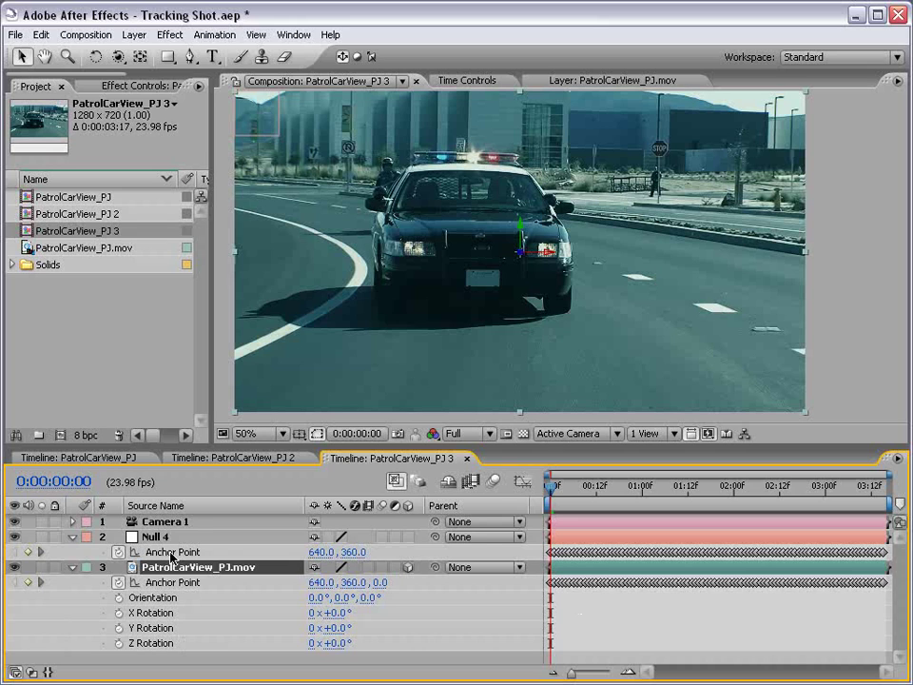
{"action": "key", "text": "p"}
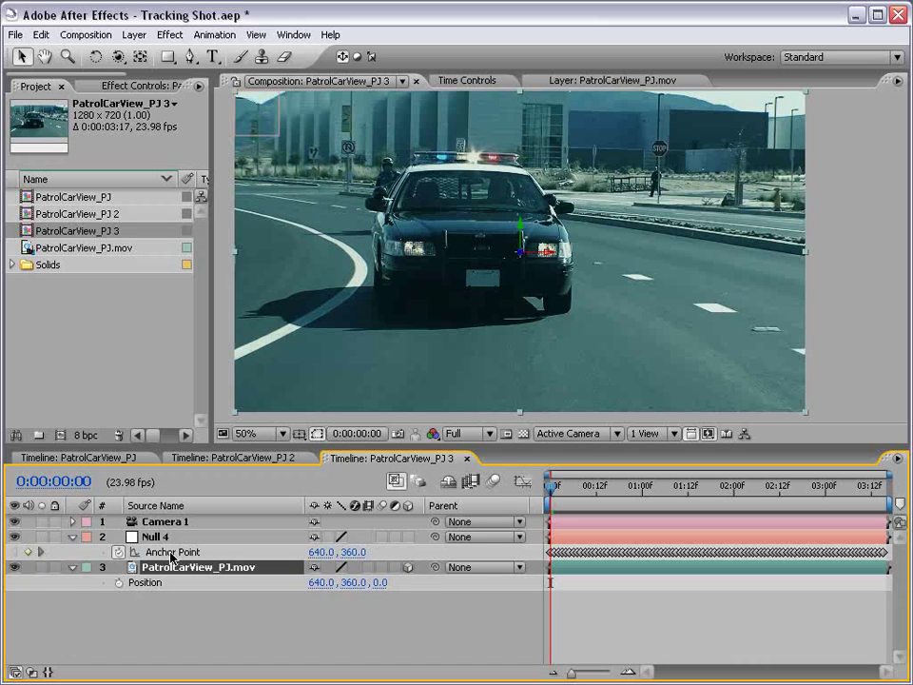
{"action": "left_click", "coordinate": [159, 536]}
{"action": "key", "text": "p"}
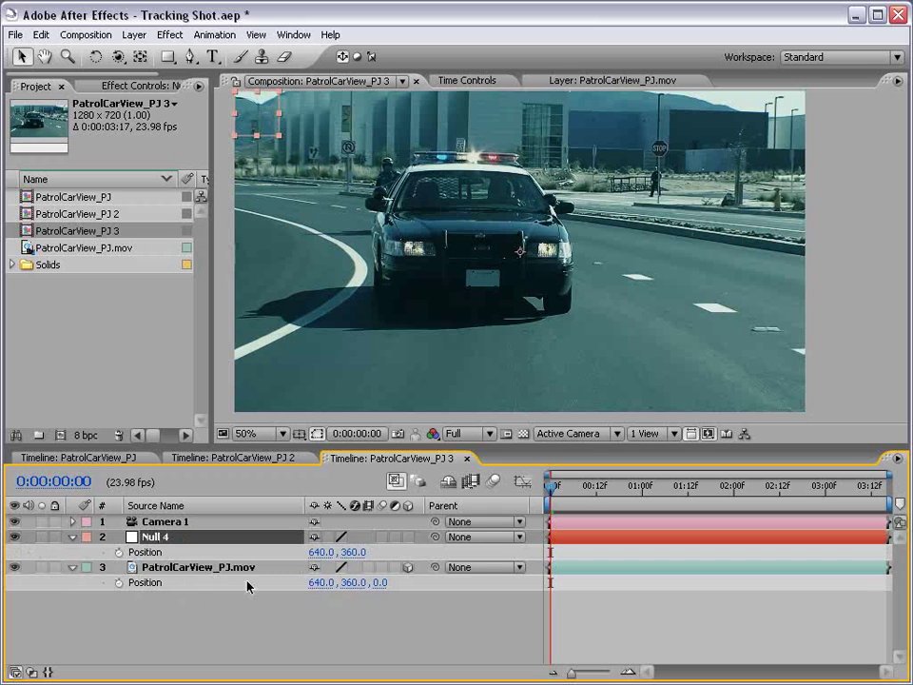
{"action": "left_click", "coordinate": [167, 521]}
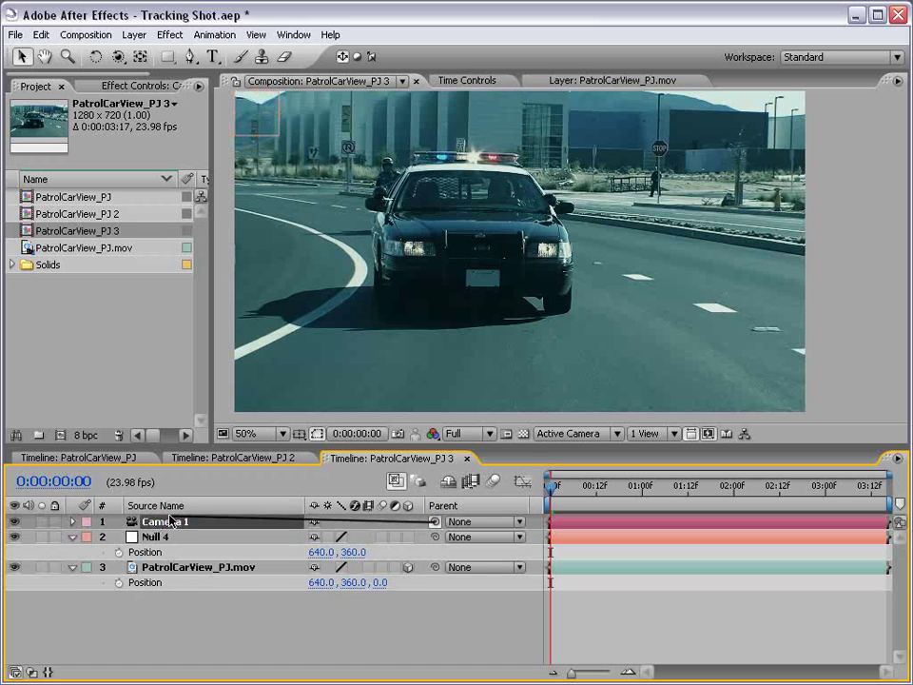
{"action": "left_click_drag", "start_coordinate": [434, 523], "coordinate": [163, 538]}
{"action": "left_click", "coordinate": [214, 538]}
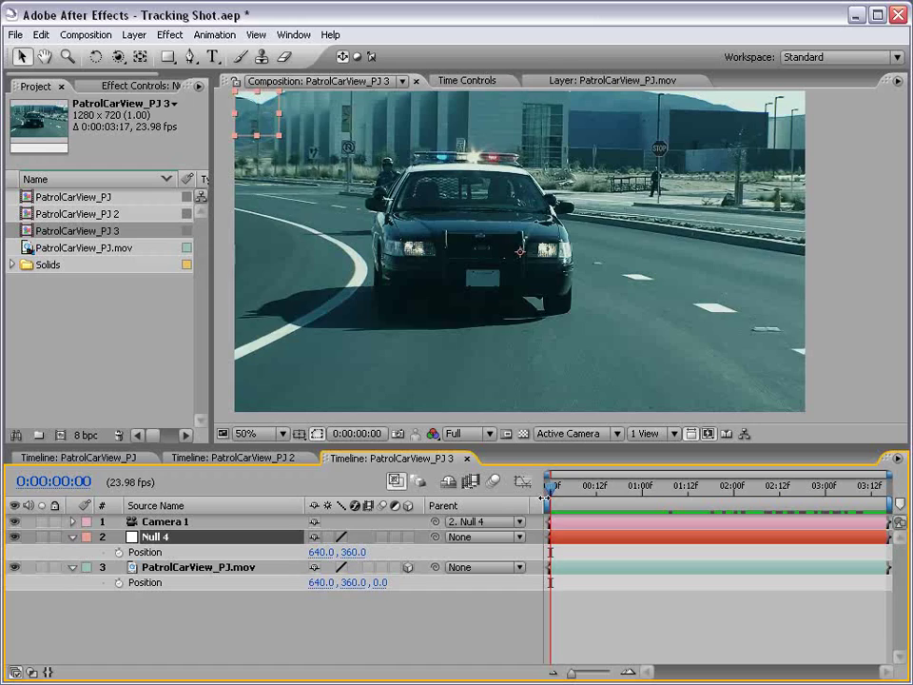
{"action": "left_click_drag", "start_coordinate": [553, 487], "coordinate": [761, 487]}
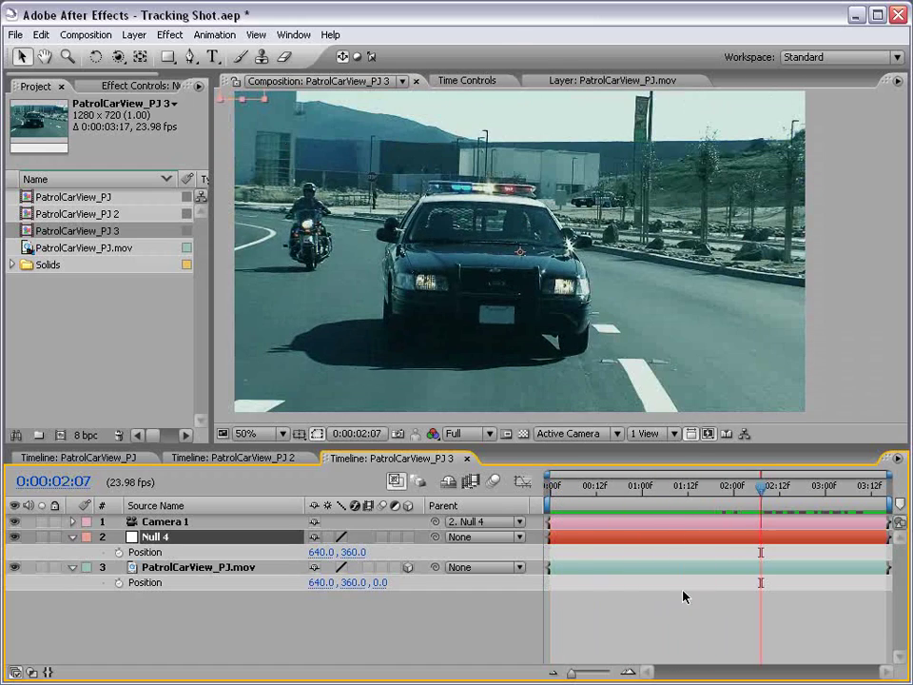
{"action": "left_click", "coordinate": [157, 522]}
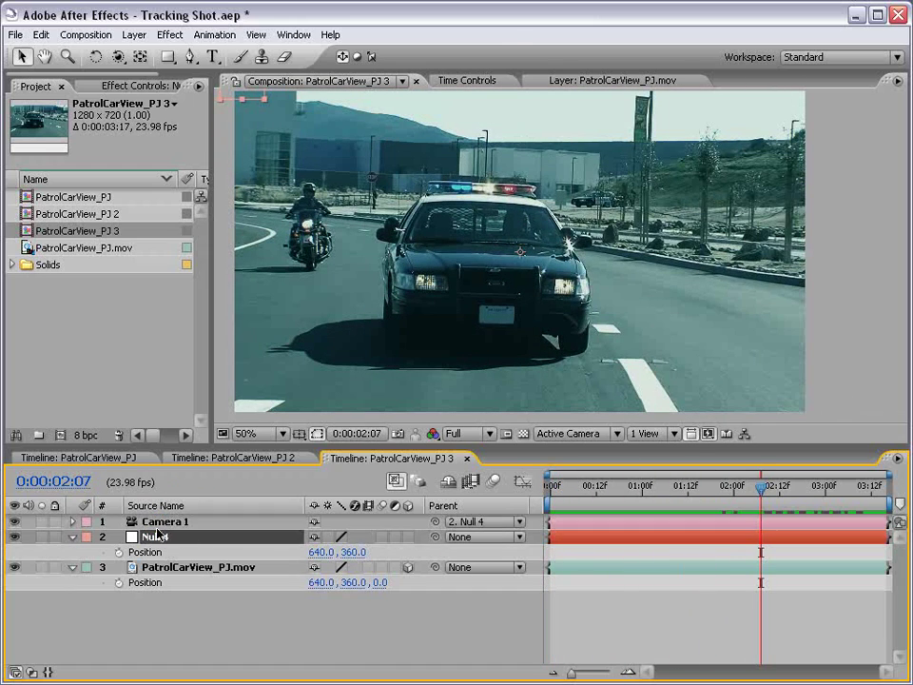
{"action": "left_click", "coordinate": [162, 528]}
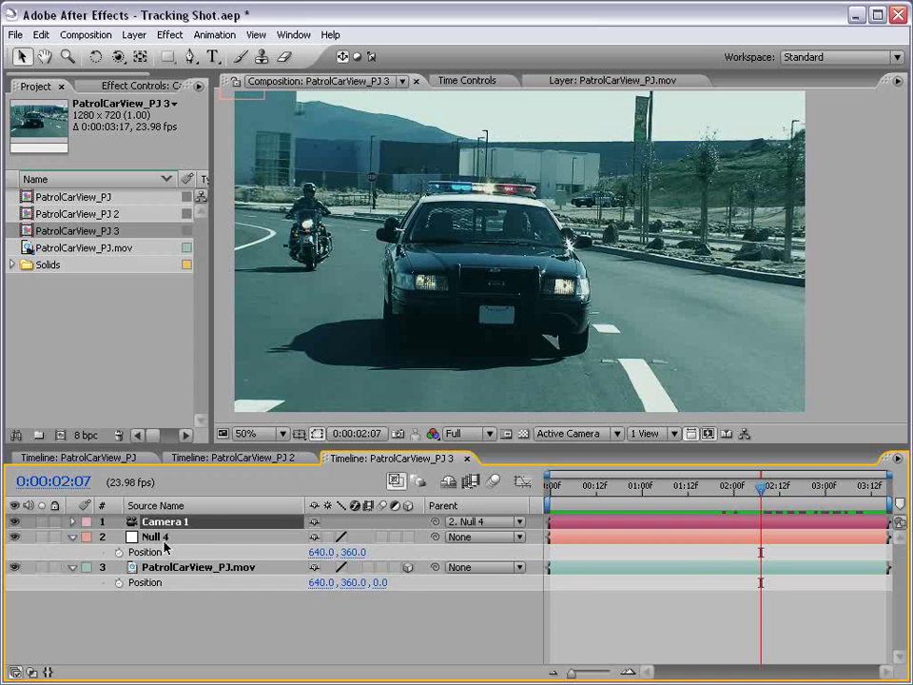
{"action": "left_click_drag", "start_coordinate": [663, 487], "coordinate": [666, 492]}
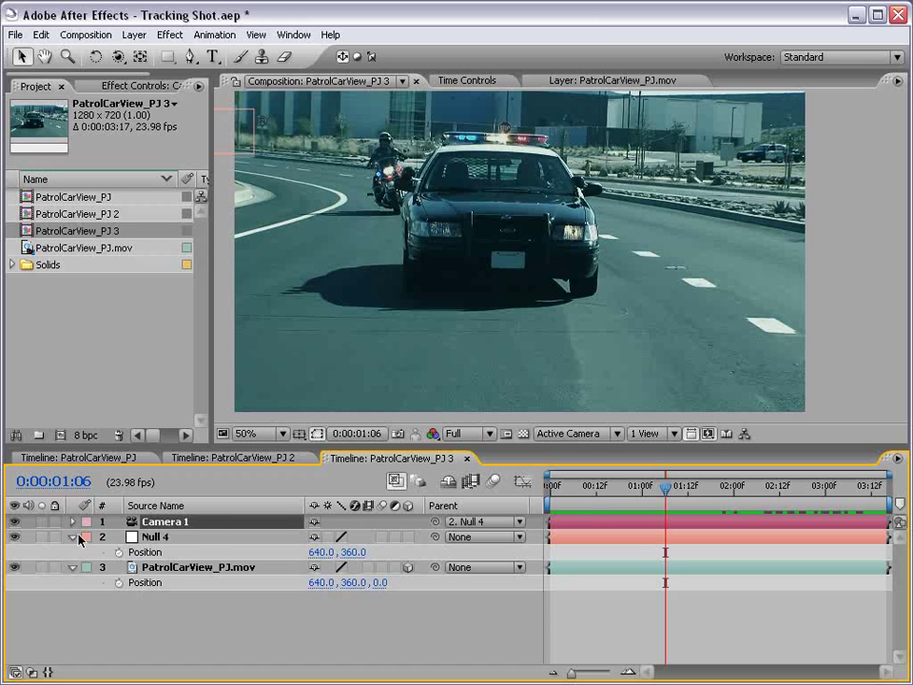
Add a smooth(.2,5) expression to Null 4's Anchor Point
{"action": "left_click", "coordinate": [154, 537]}
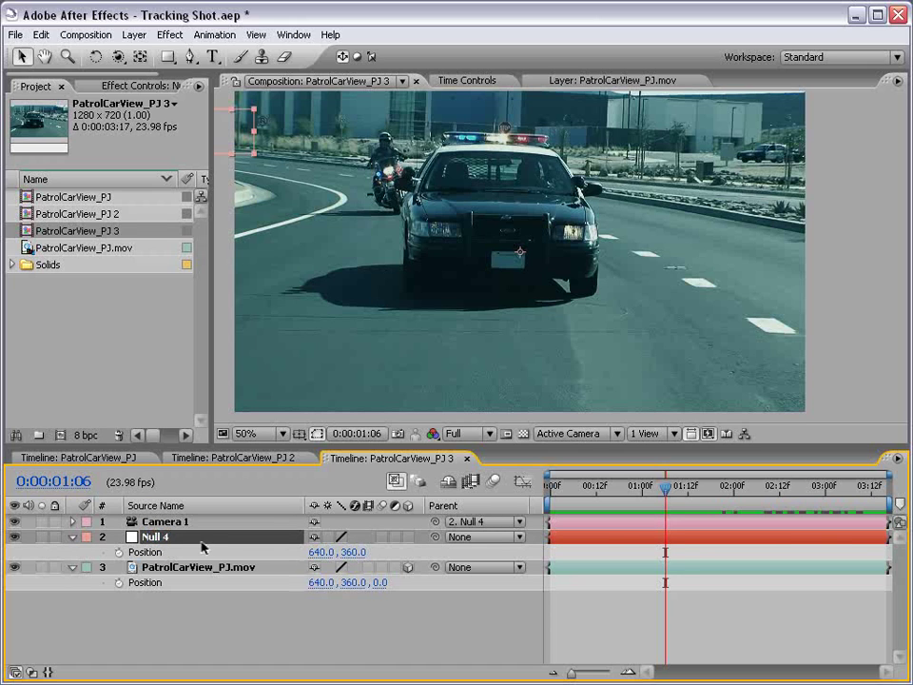
{"action": "key", "text": "ctrl+v"}
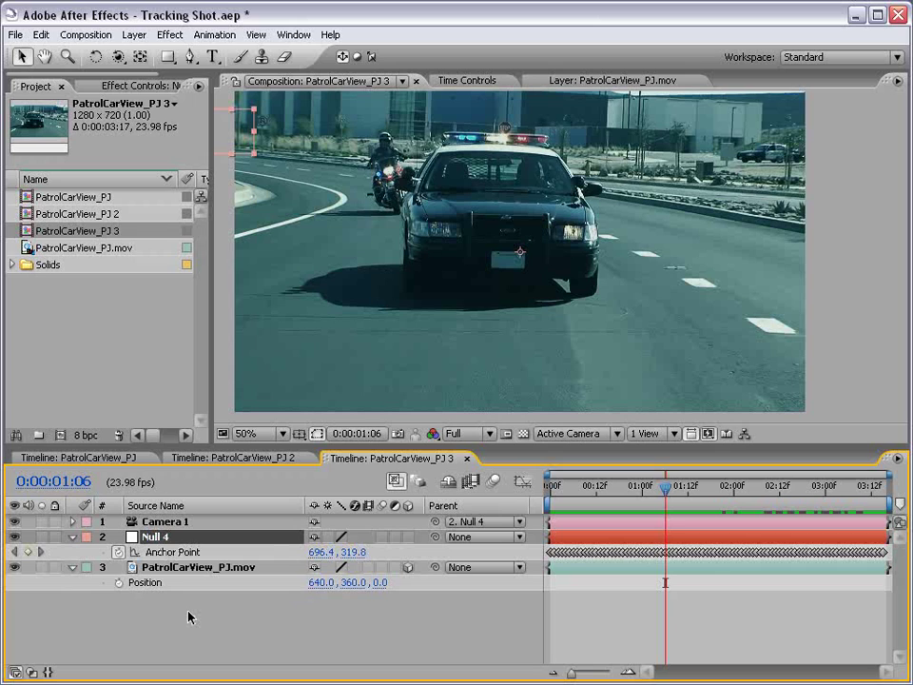
{"action": "left_click", "coordinate": [117, 553], "text": "alt"}
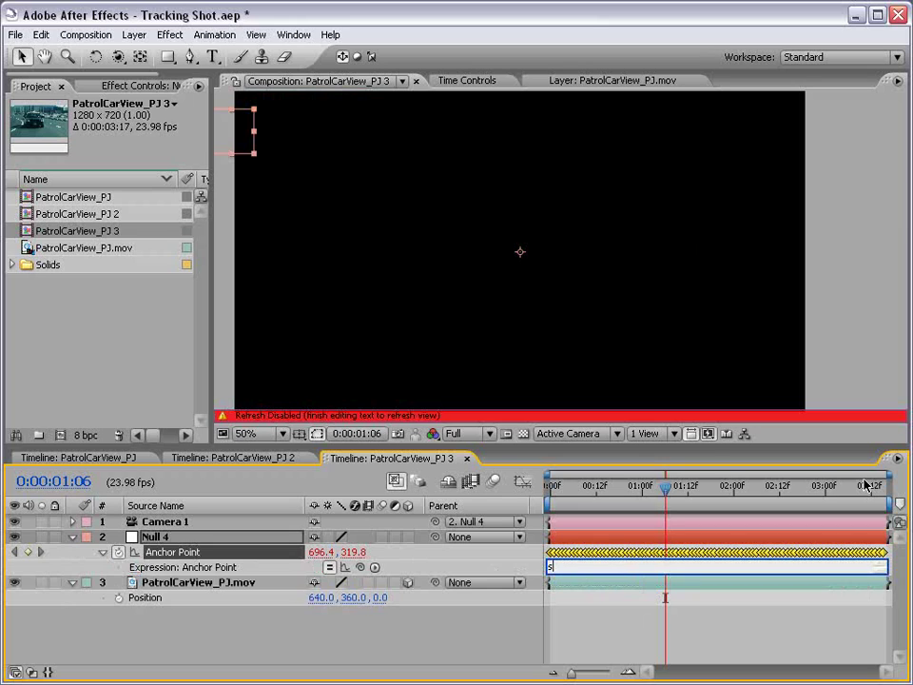
{"action": "type", "text": "smooth(.2,5"}
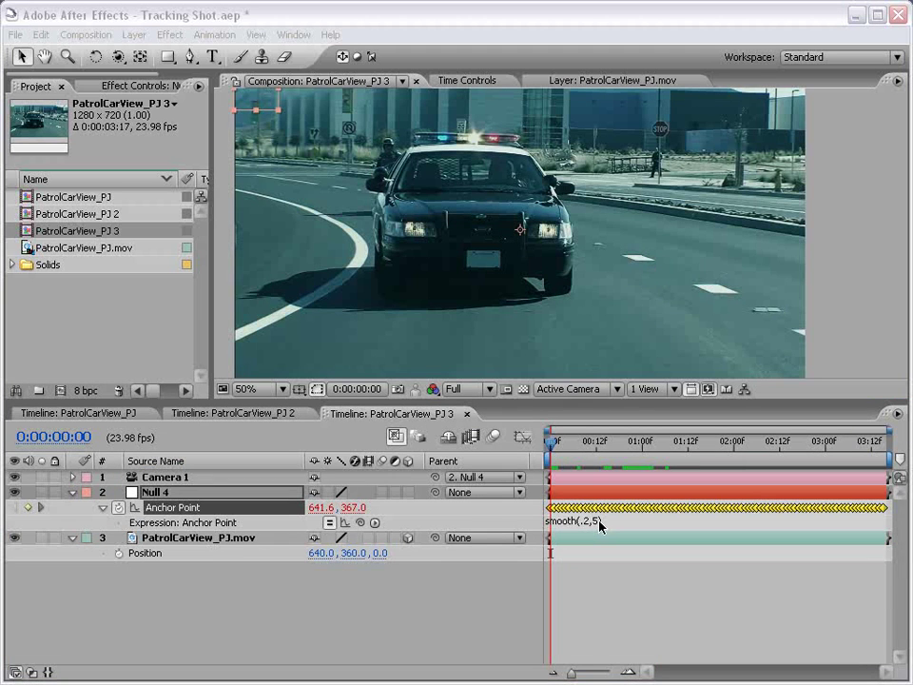
Enlarge the viewer, preview, and trial a stronger smoothing value such as smooth(.4,5)
{"action": "left_click_drag", "start_coordinate": [533, 409], "coordinate": [535, 482]}
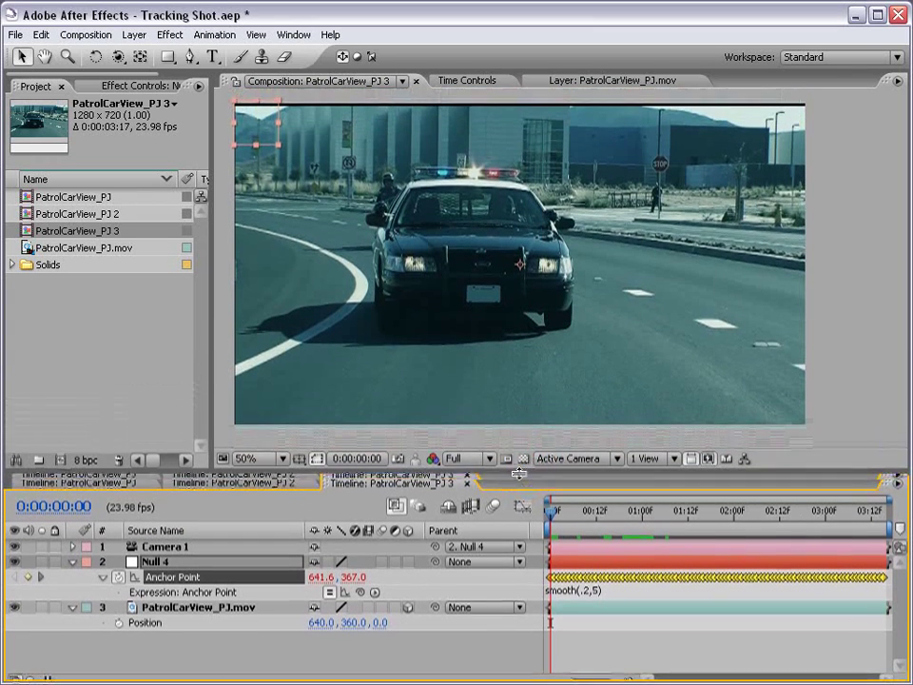
{"action": "key", "text": "space"}
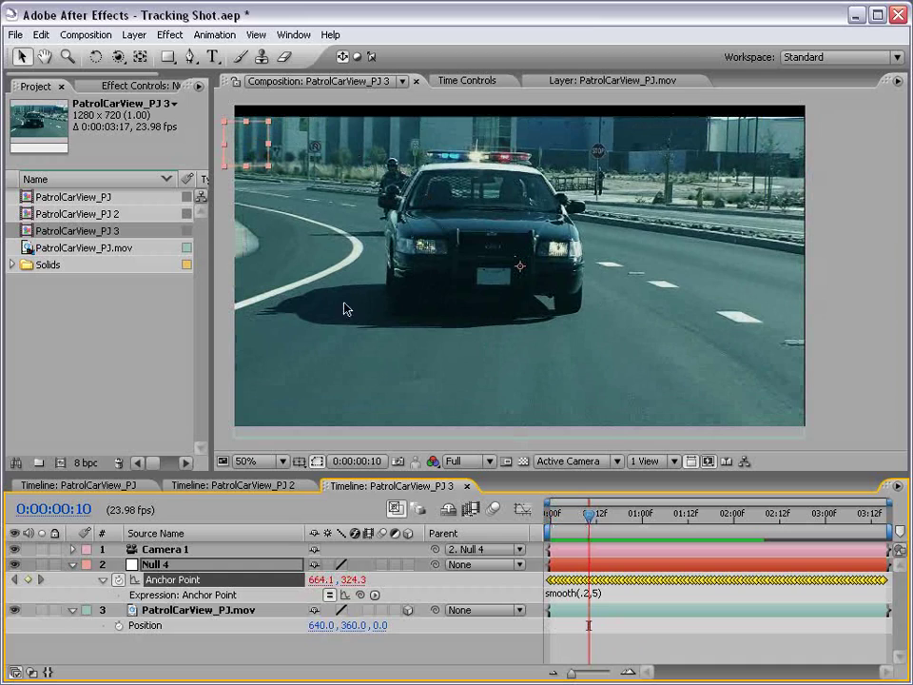
{"action": "mouse_move", "coordinate": [590, 514]}
{"action": "left_mouse_down"}
{"action": "mouse_move", "coordinate": [666, 516]}
{"action": "mouse_move", "coordinate": [571, 524]}
{"action": "left_mouse_up"}
{"action": "left_click", "coordinate": [689, 593]}
{"action": "type", "text": "1"}
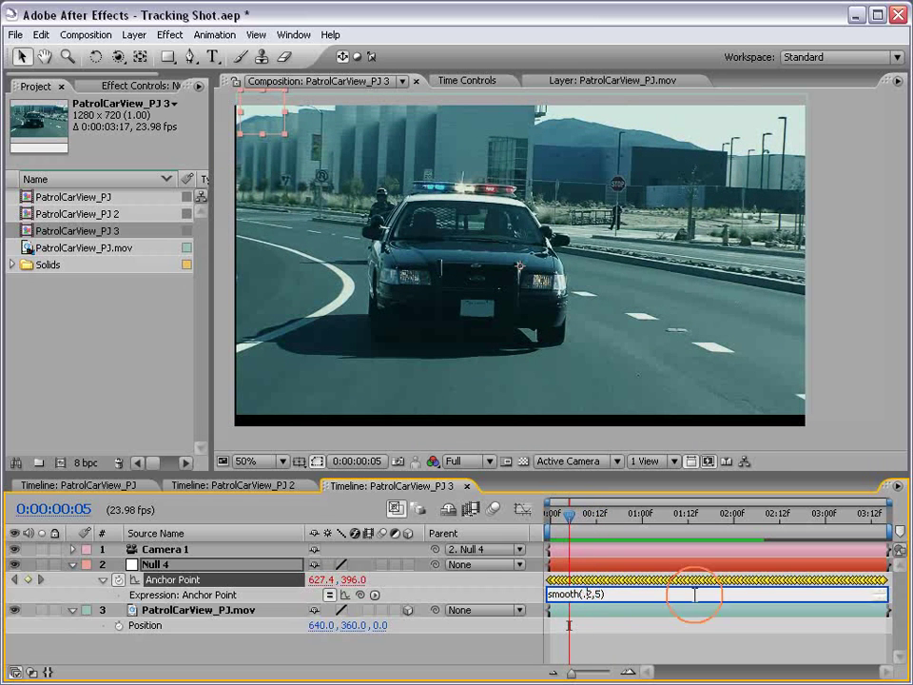
{"action": "left_click", "coordinate": [667, 655]}
{"action": "left_click_drag", "start_coordinate": [570, 519], "coordinate": [638, 519]}
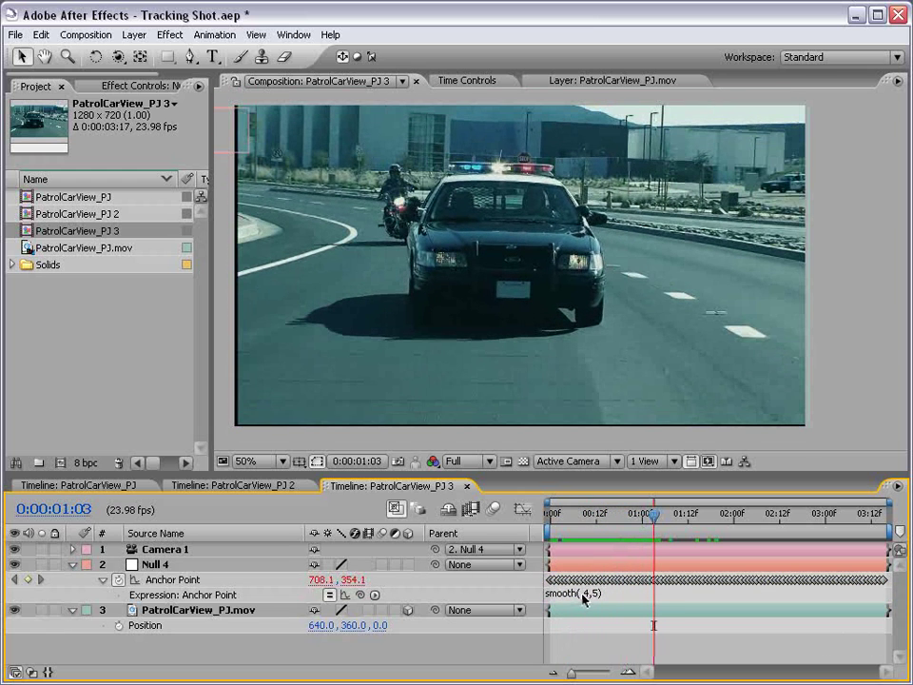
{"action": "left_click_drag", "start_coordinate": [644, 520], "coordinate": [570, 519]}
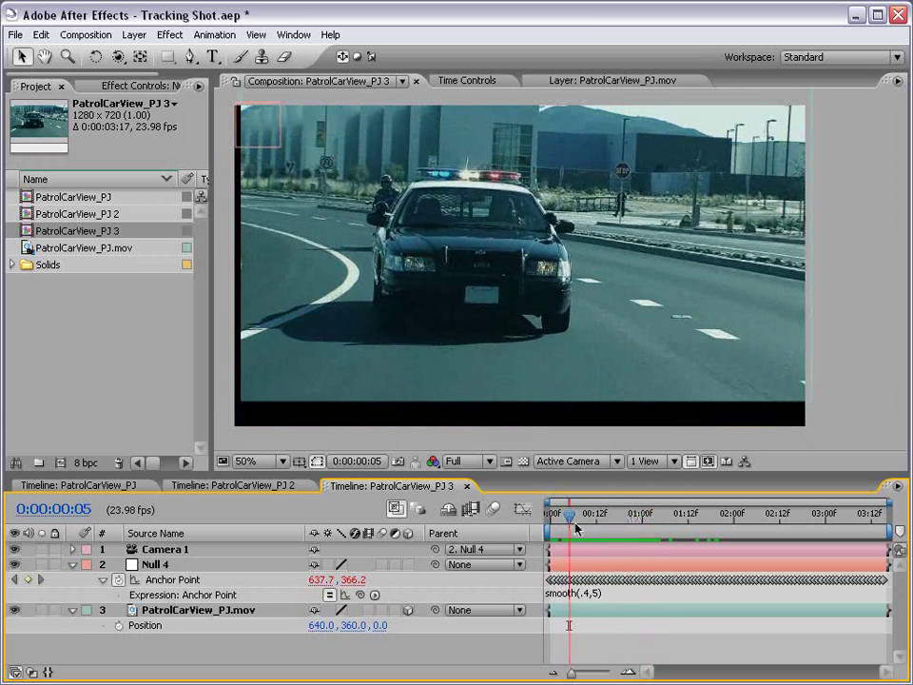
Revert the expression to smooth(.2,5) and review the smoothed motion
{"action": "left_click", "coordinate": [587, 593]}
{"action": "double_click", "coordinate": [588, 593]}
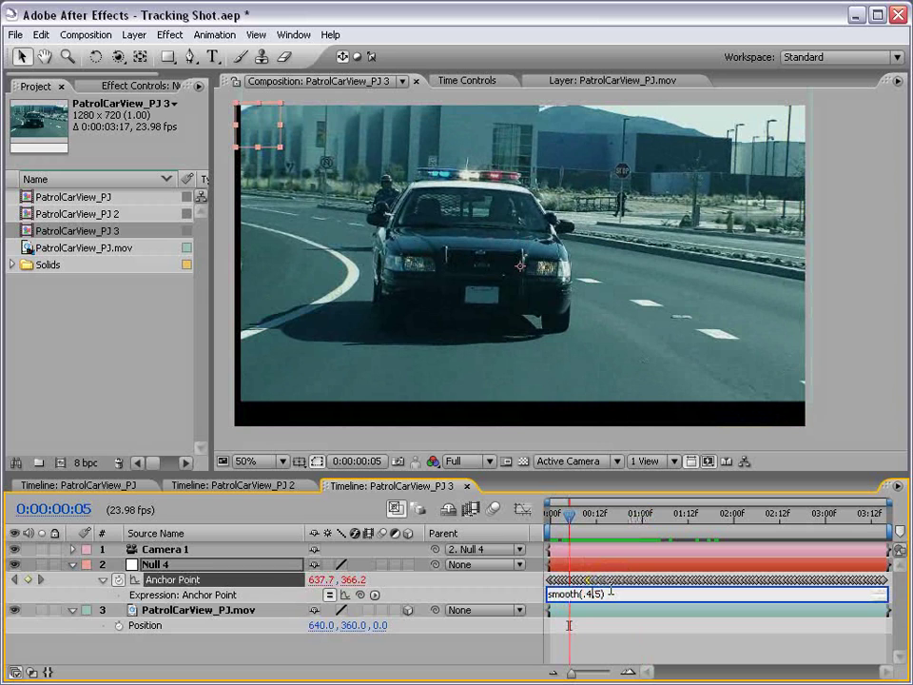
{"action": "type", "text": "2,"}
{"action": "left_click", "coordinate": [605, 659]}
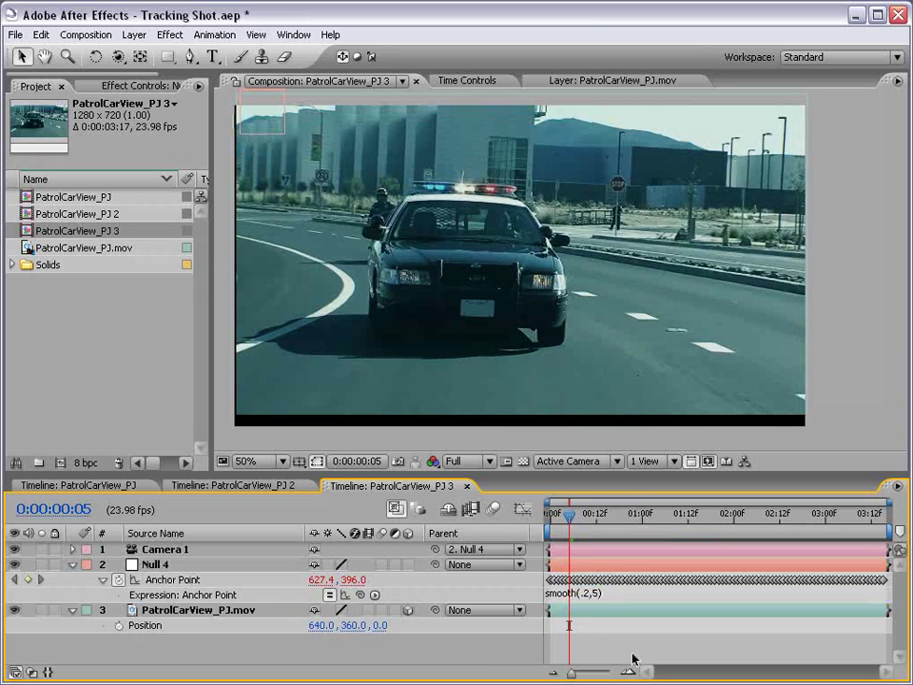
{"action": "mouse_move", "coordinate": [569, 520]}
{"action": "left_mouse_down"}
{"action": "mouse_move", "coordinate": [626, 518]}
{"action": "mouse_move", "coordinate": [587, 533]}
{"action": "left_mouse_up"}
{"action": "key", "text": "Home"}
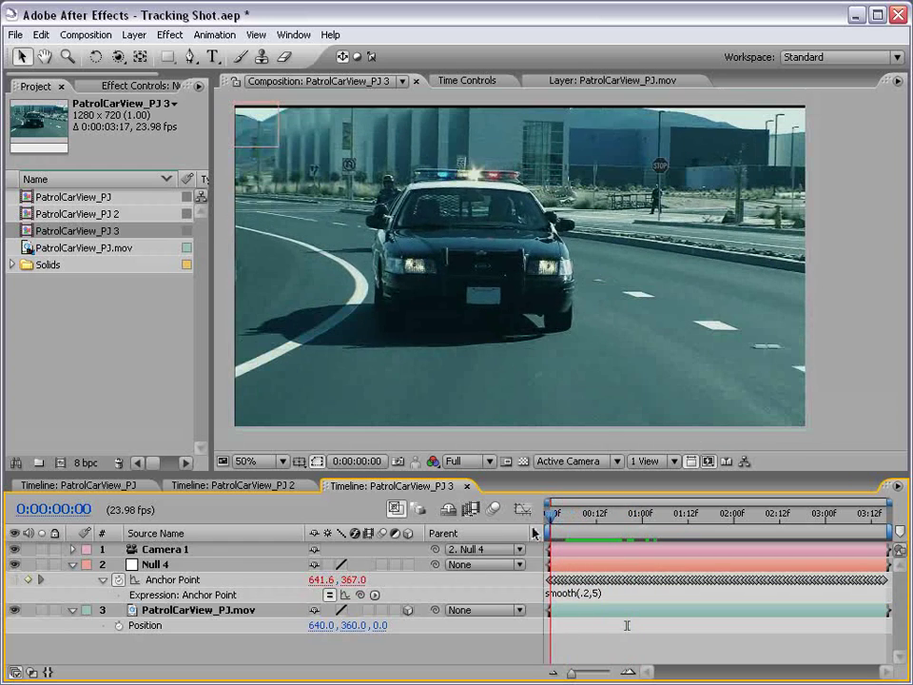
Scale the footage layer to 117% and review it across the shot
{"action": "key", "text": "s"}
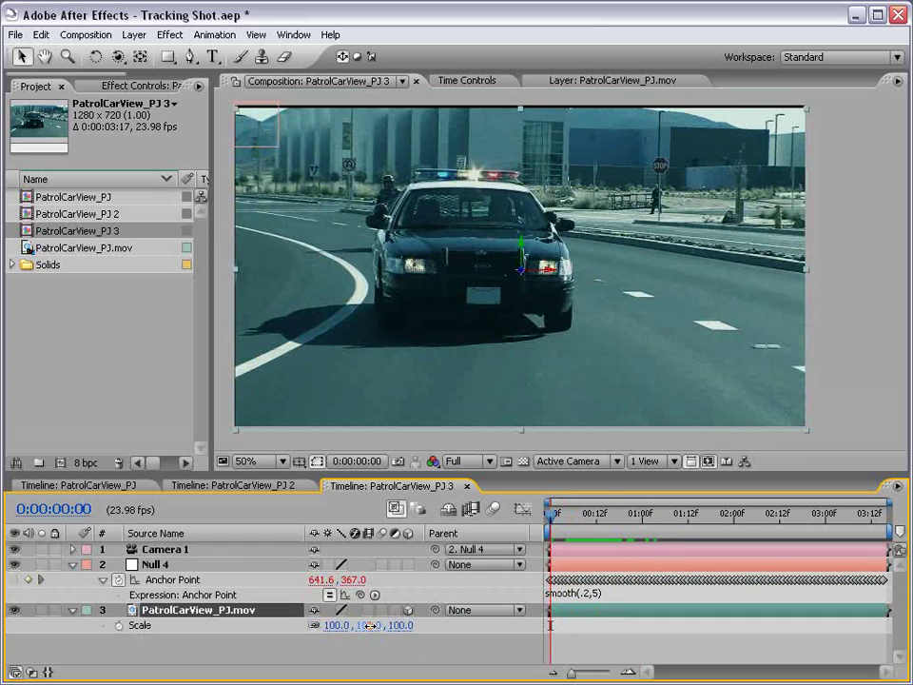
{"action": "left_click_drag", "start_coordinate": [400, 625], "coordinate": [638, 515]}
{"action": "mouse_move", "coordinate": [568, 522]}
{"action": "left_mouse_down"}
{"action": "mouse_move", "coordinate": [632, 522]}
{"action": "mouse_move", "coordinate": [625, 532]}
{"action": "mouse_move", "coordinate": [604, 530]}
{"action": "left_mouse_up"}
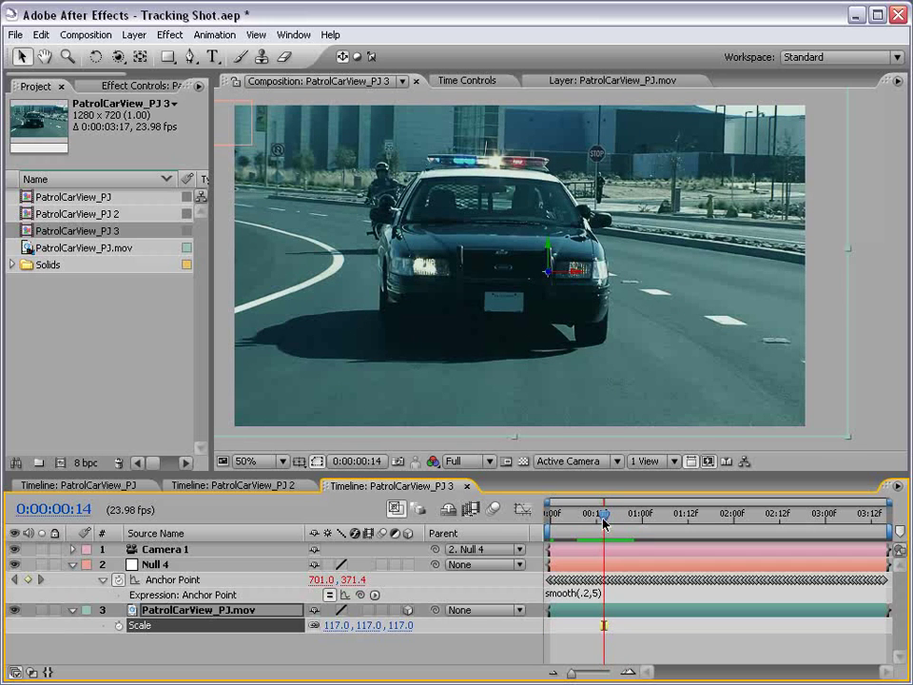
Preview from the first frame, then drag PatrolCarView_PJ.mov into the timeline as the top layer
{"action": "left_click_drag", "start_coordinate": [605, 523], "coordinate": [551, 521]}
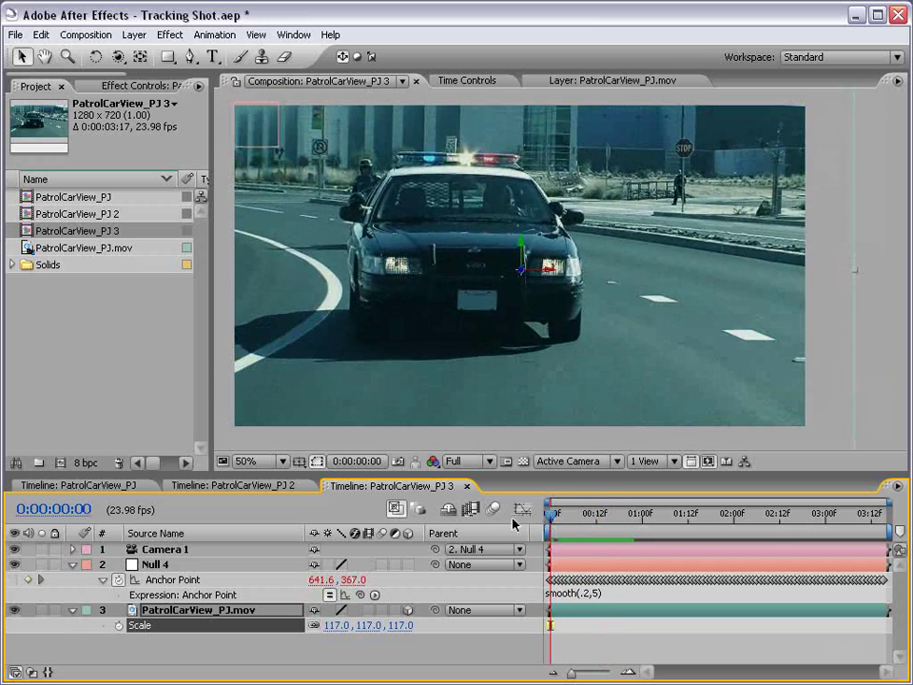
{"action": "key", "text": "KP_0"}
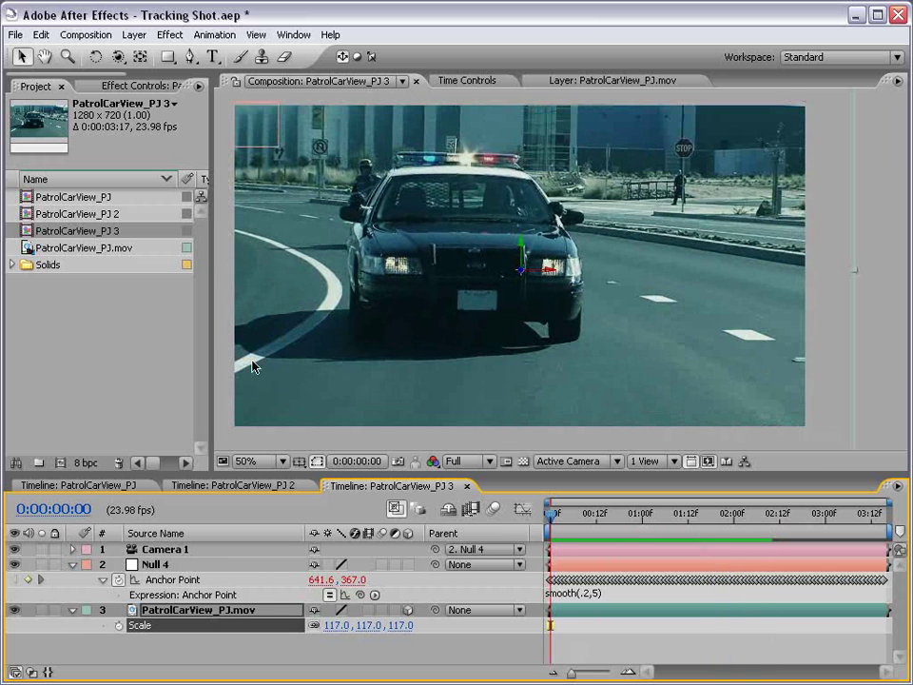
{"action": "left_click_drag", "start_coordinate": [88, 250], "coordinate": [576, 561]}
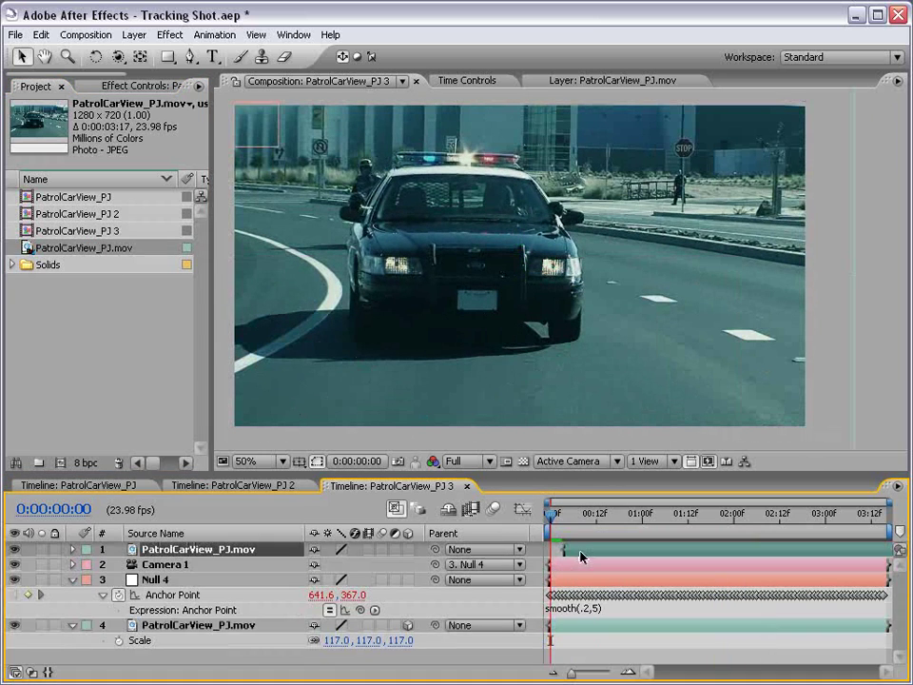
Preview, recommit the smooth(.2,5) expression, select footage layer 4, and enlarge the timeline
{"action": "key", "text": "space"}
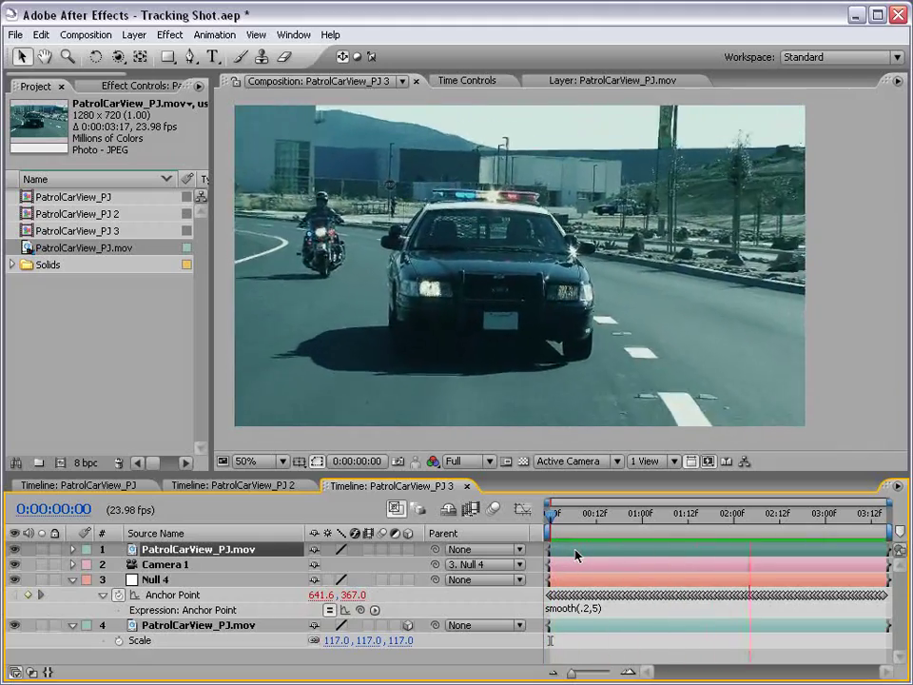
{"action": "left_click", "coordinate": [363, 292]}
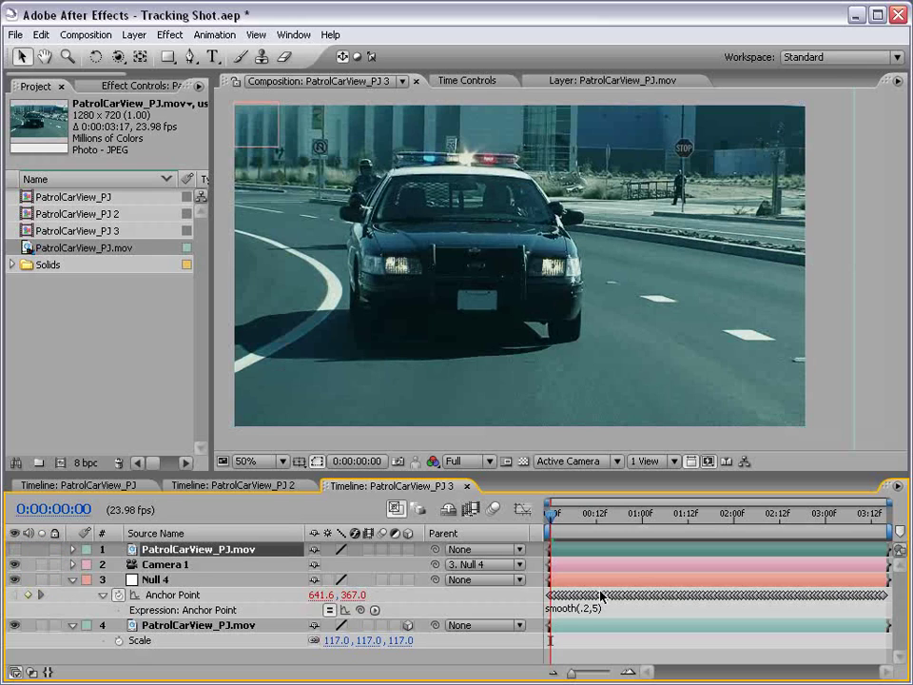
{"action": "left_click", "coordinate": [574, 609]}
{"action": "left_click", "coordinate": [571, 650]}
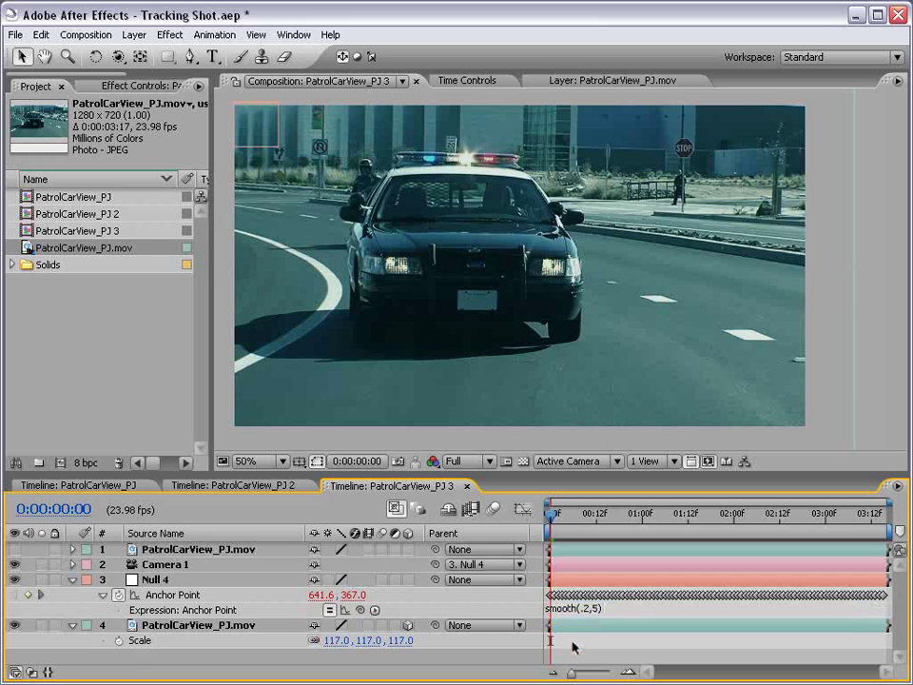
{"action": "left_click", "coordinate": [162, 630]}
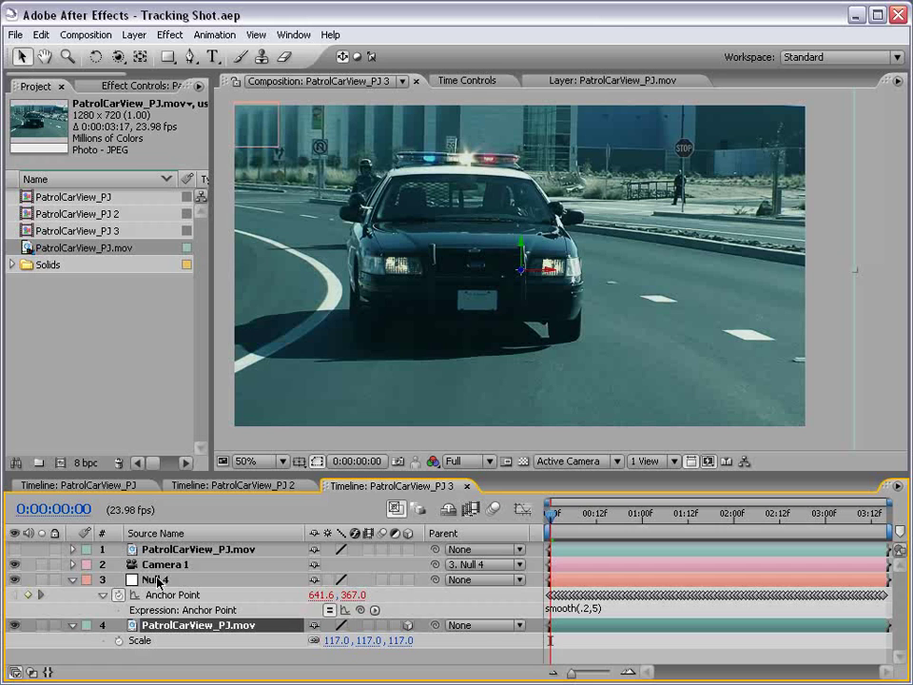
{"action": "left_click_drag", "start_coordinate": [323, 474], "coordinate": [323, 463]}
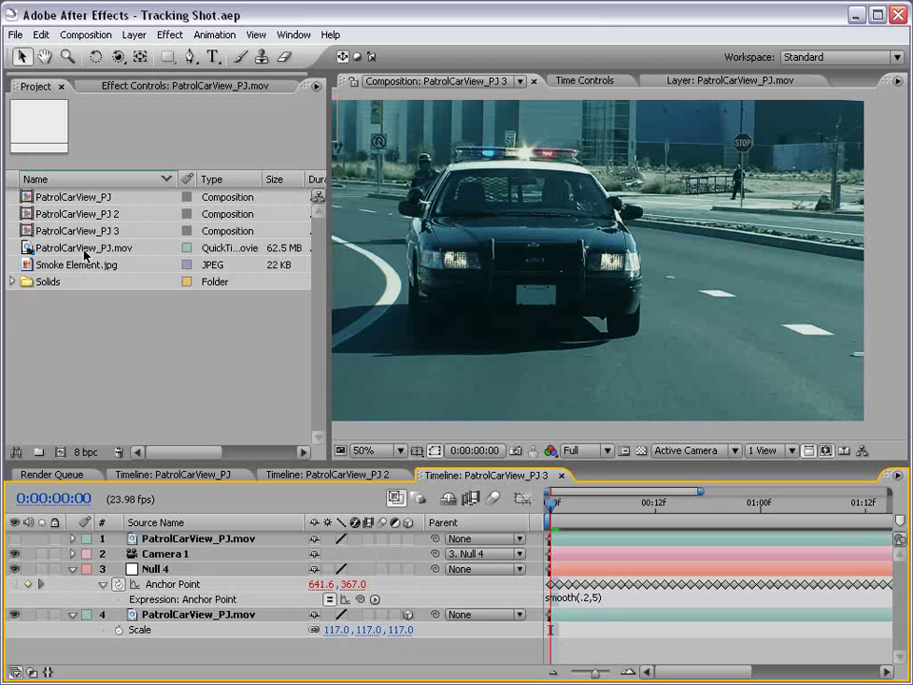
Create a composition from the patrol car footage and add a full-size white solid
{"action": "left_click_drag", "start_coordinate": [84, 253], "coordinate": [61, 453]}
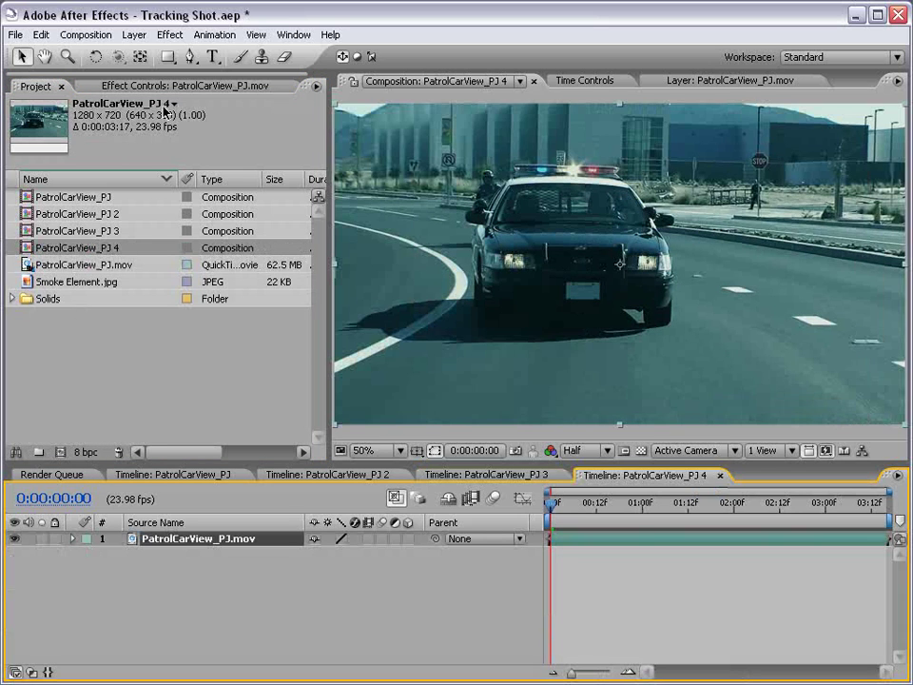
{"action": "left_click", "coordinate": [133, 34]}
{"action": "mouse_move", "coordinate": [145, 53]}
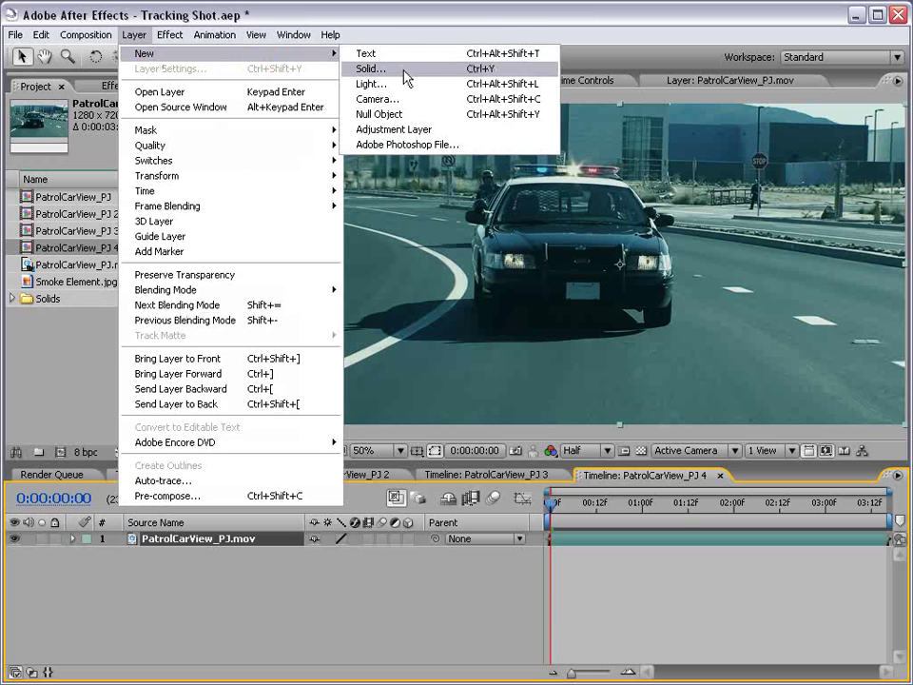
{"action": "left_click", "coordinate": [403, 70]}
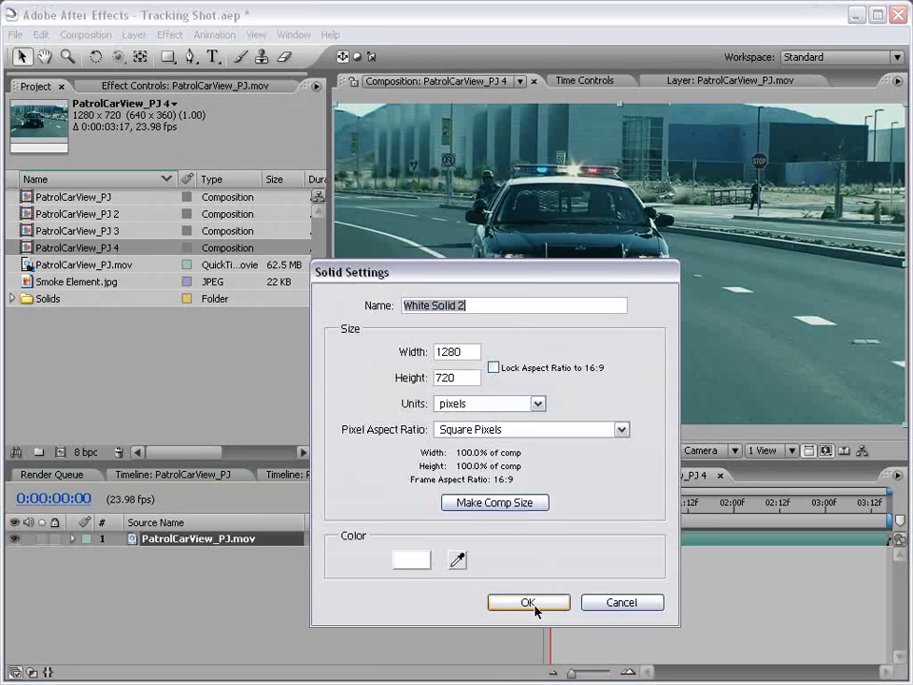
{"action": "left_click", "coordinate": [534, 605]}
Apply Trapcode Particular to the white solid and move to about 0:00:01:01
{"action": "left_click", "coordinate": [169, 35]}
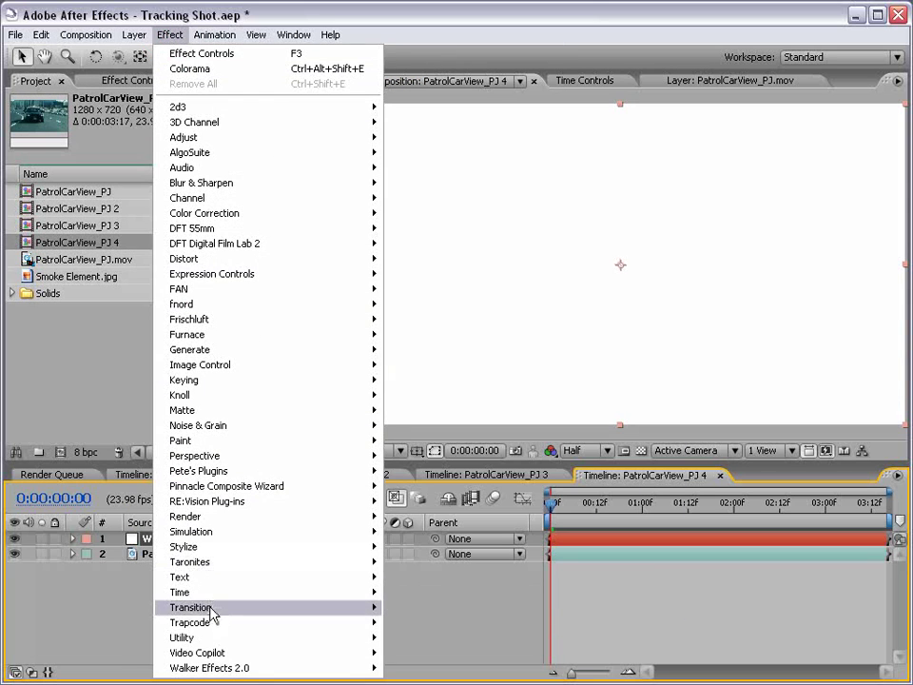
{"action": "left_click", "coordinate": [411, 667]}
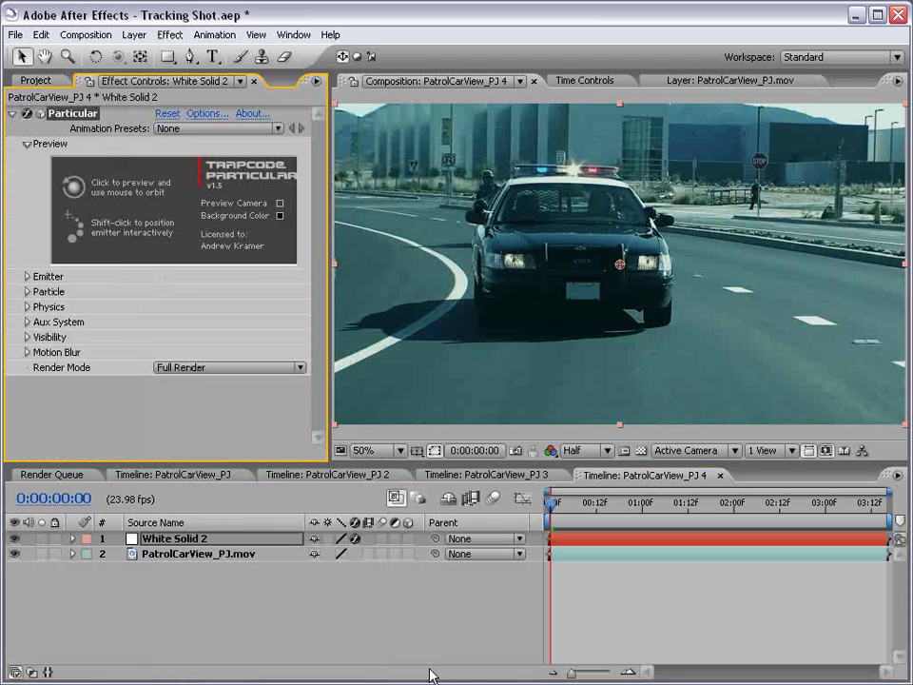
{"action": "left_click_drag", "start_coordinate": [551, 502], "coordinate": [644, 502]}
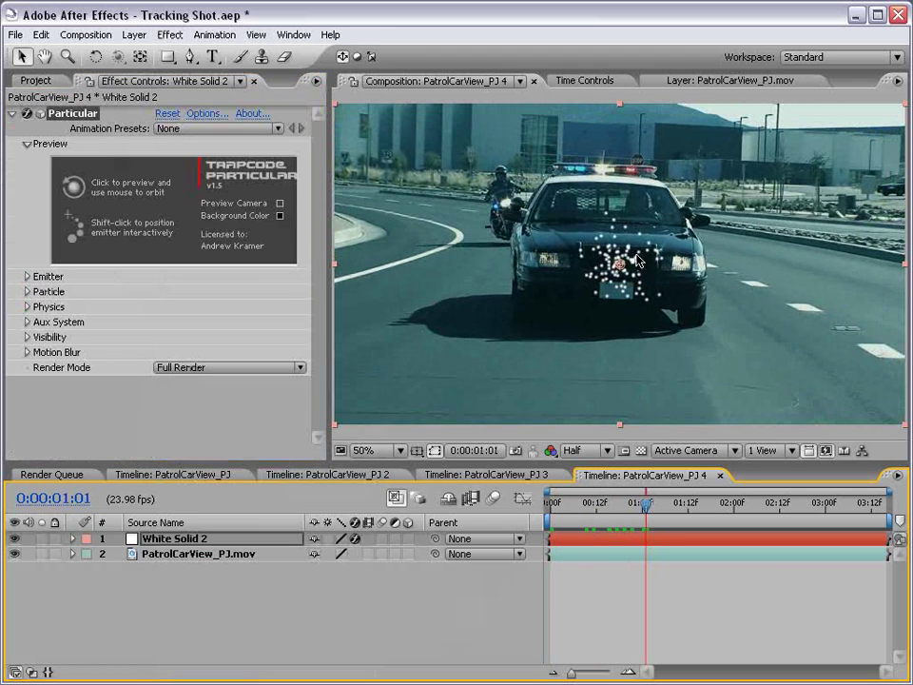
Hide the car footage and set Particular's Emitter Type to Box with Directional direction
{"action": "left_click", "coordinate": [14, 554]}
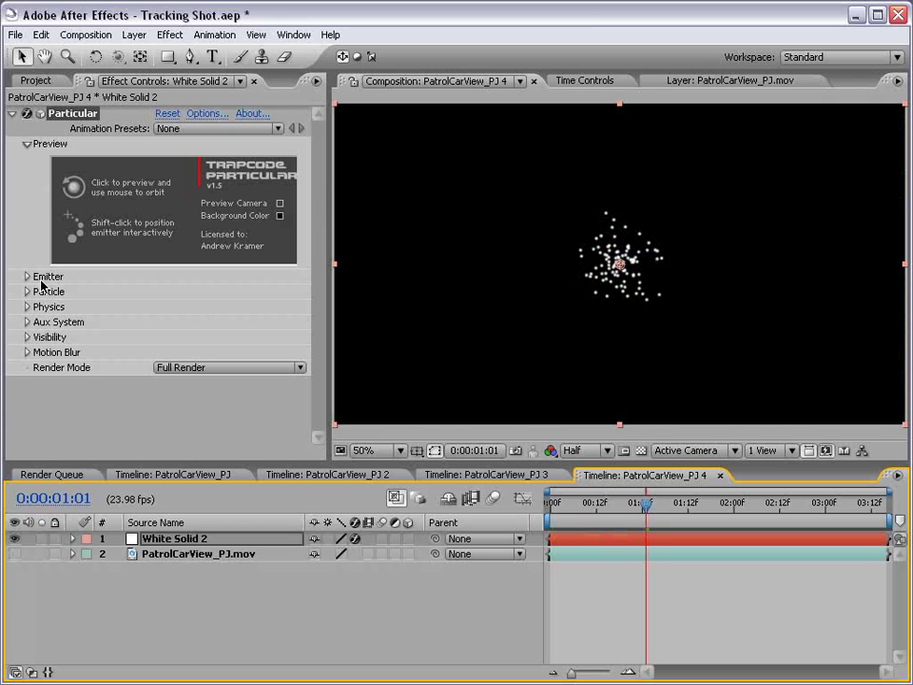
{"action": "left_click", "coordinate": [28, 275]}
{"action": "scroll", "coordinate": [29, 281], "scroll_direction": "down", "scroll_amount": 3}
{"action": "left_click", "coordinate": [180, 212]}
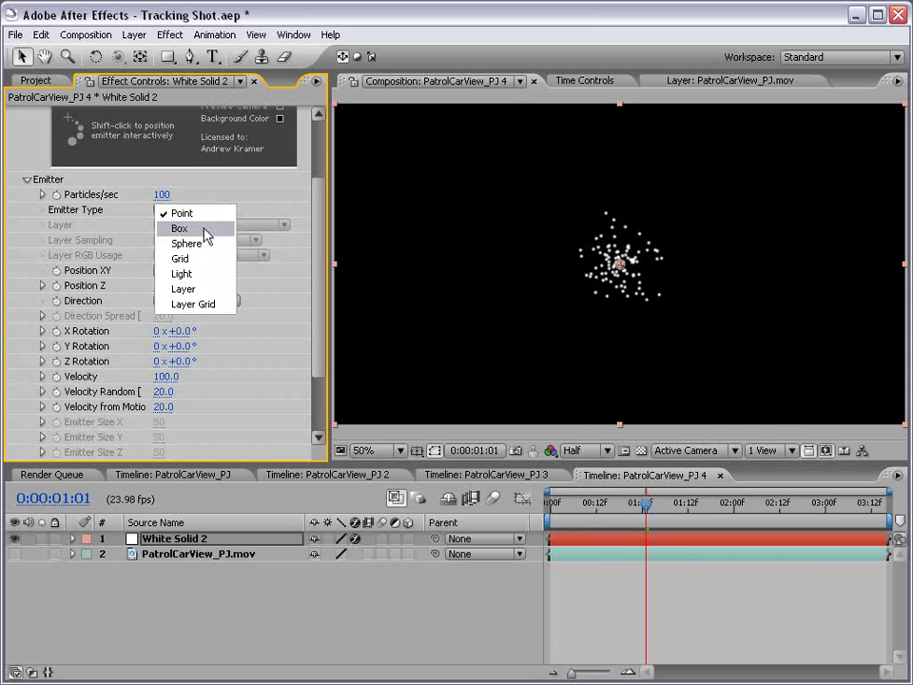
{"action": "left_click", "coordinate": [180, 228]}
{"action": "left_click", "coordinate": [190, 301]}
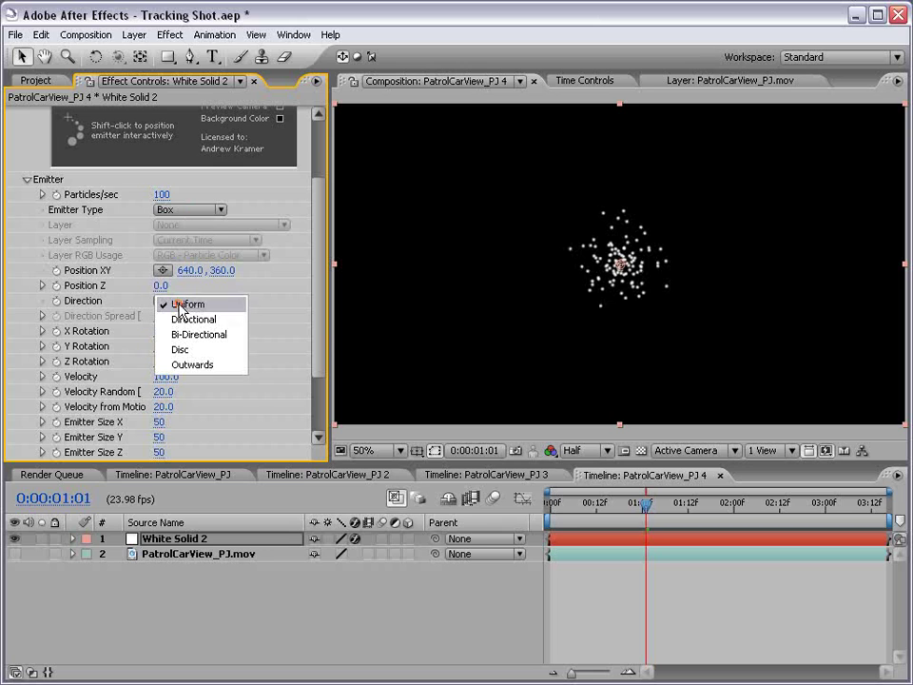
{"action": "left_click", "coordinate": [219, 320]}
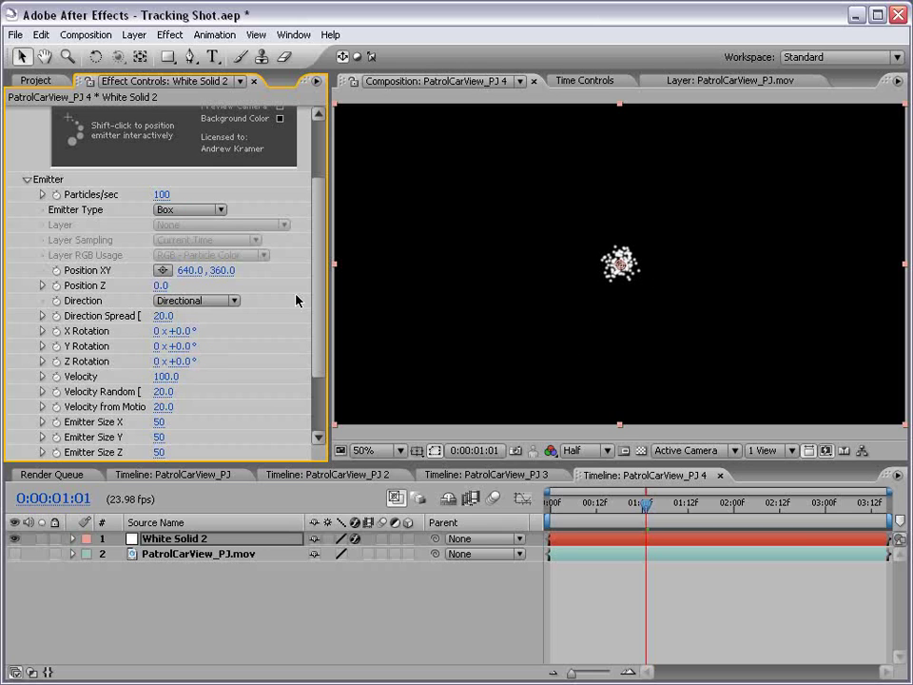
{"action": "left_click_drag", "start_coordinate": [187, 346], "coordinate": [485, 337]}
{"action": "key", "text": "ctrl+z"}
Set emitter Velocity 6000, Direction Spread 15, and emitter size X 712 with Y 0
{"action": "scroll", "coordinate": [317, 361], "scroll_direction": "down", "scroll_amount": 2}
{"action": "left_click_drag", "start_coordinate": [166, 323], "coordinate": [555, 312]}
{"action": "left_click", "coordinate": [167, 323]}
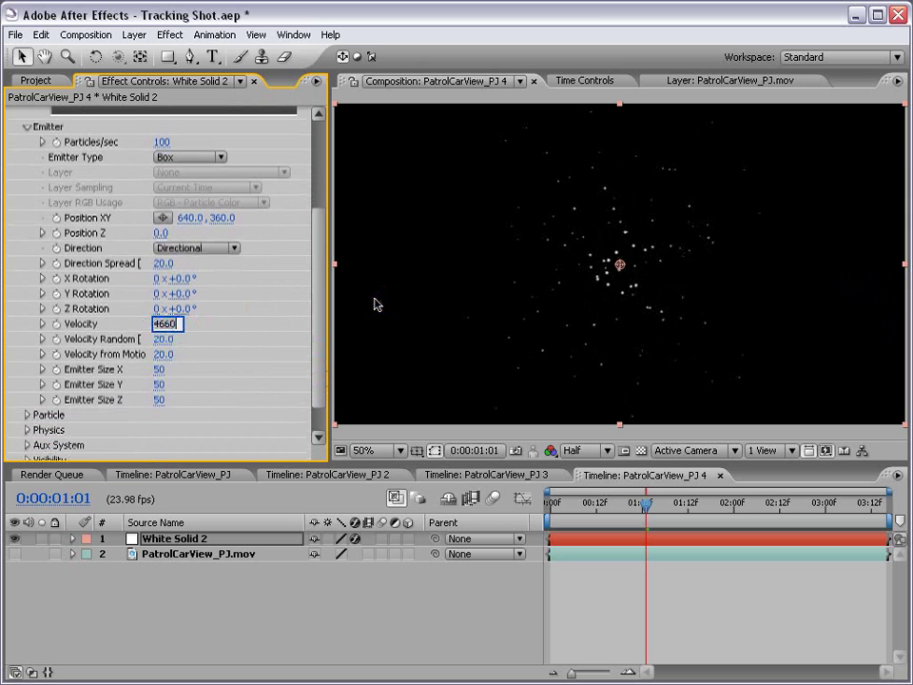
{"action": "type", "text": "6000"}
{"action": "key", "text": "Return"}
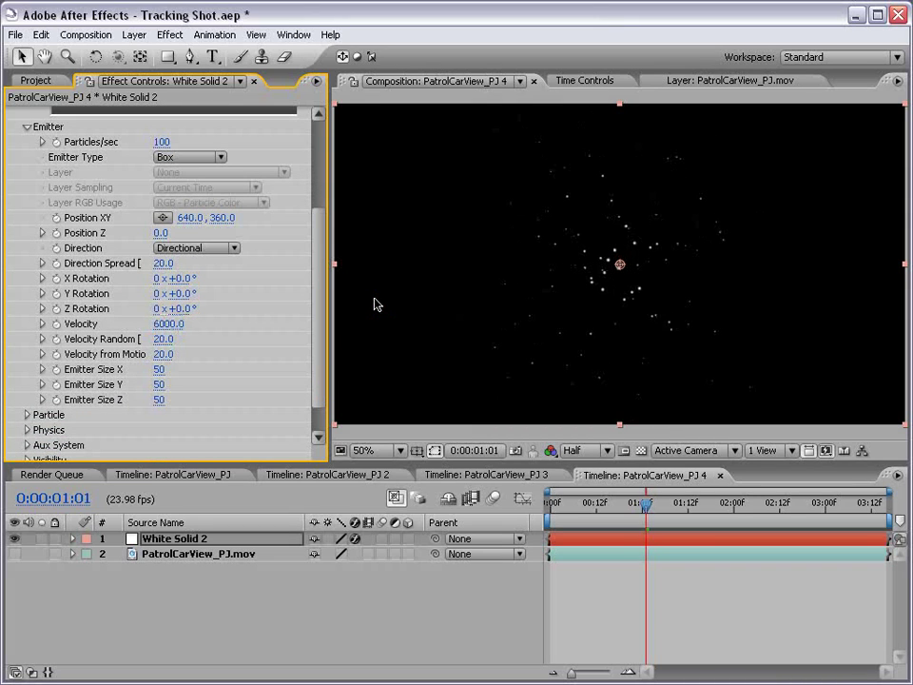
{"action": "left_click", "coordinate": [164, 263]}
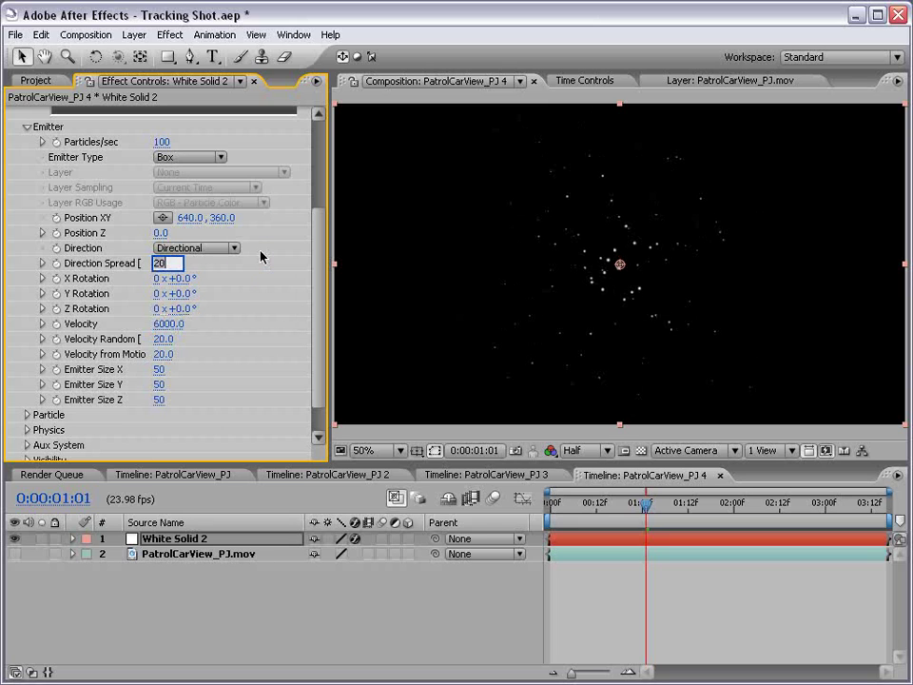
{"action": "type", "text": "15"}
{"action": "key", "text": "Return"}
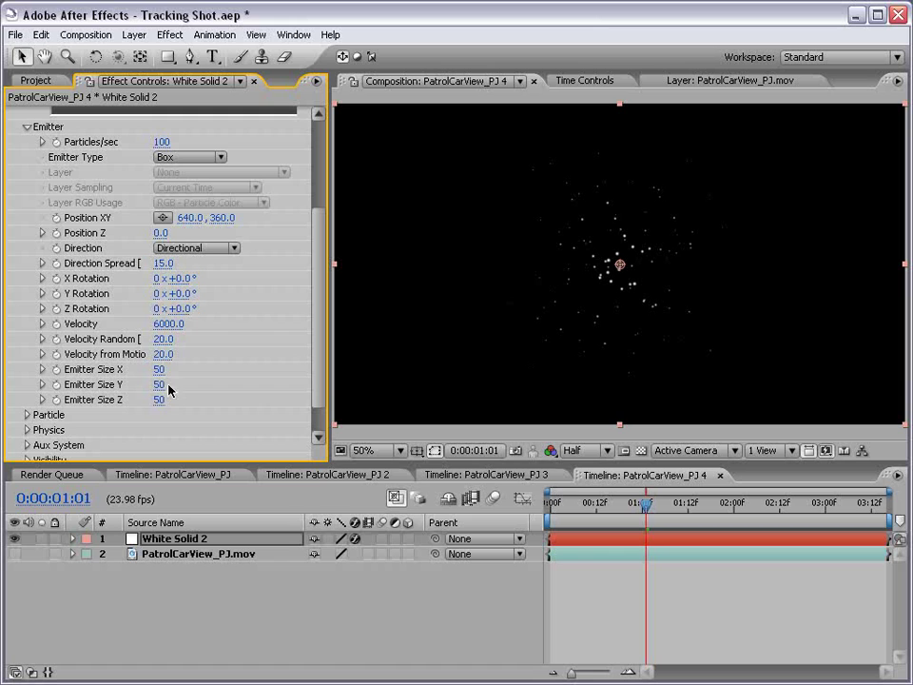
{"action": "mouse_move", "coordinate": [159, 384]}
{"action": "left_mouse_down"}
{"action": "mouse_move", "coordinate": [146, 384]}
{"action": "mouse_move", "coordinate": [760, 366]}
{"action": "left_mouse_up"}
{"action": "scroll", "coordinate": [317, 338], "scroll_direction": "up", "scroll_amount": 1}
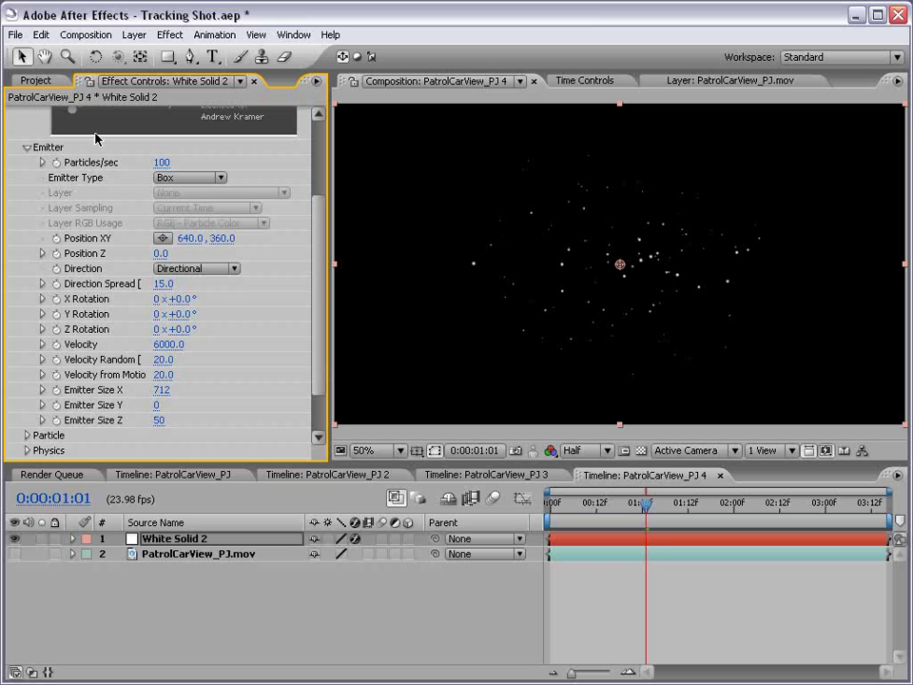
{"action": "left_click", "coordinate": [34, 80]}
{"action": "left_click", "coordinate": [60, 277]}
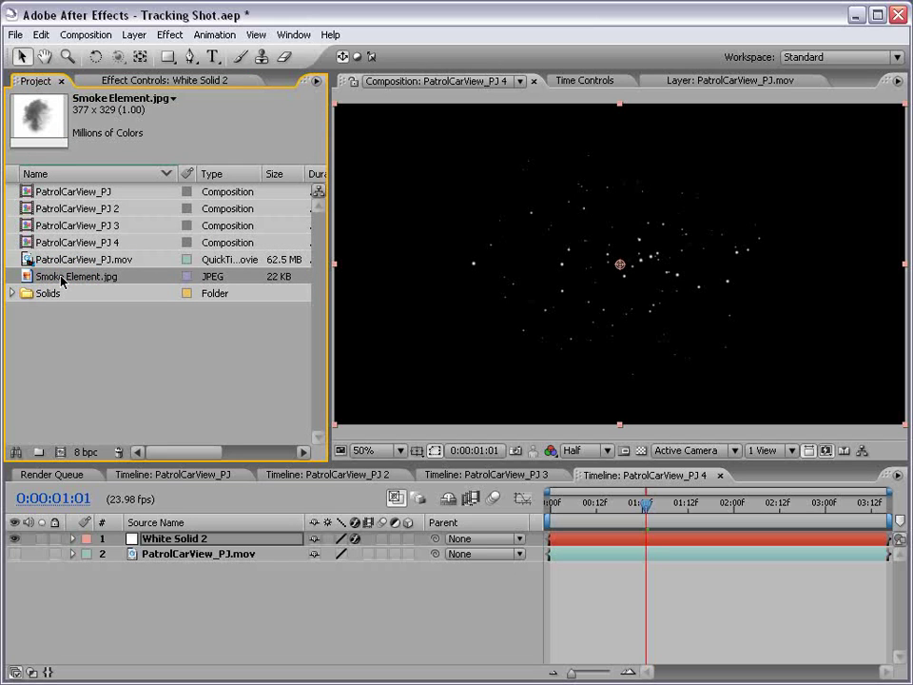
Create a composition from Smoke Element.jpg and add a comp-sized white solid
{"action": "left_click_drag", "start_coordinate": [60, 281], "coordinate": [60, 451]}
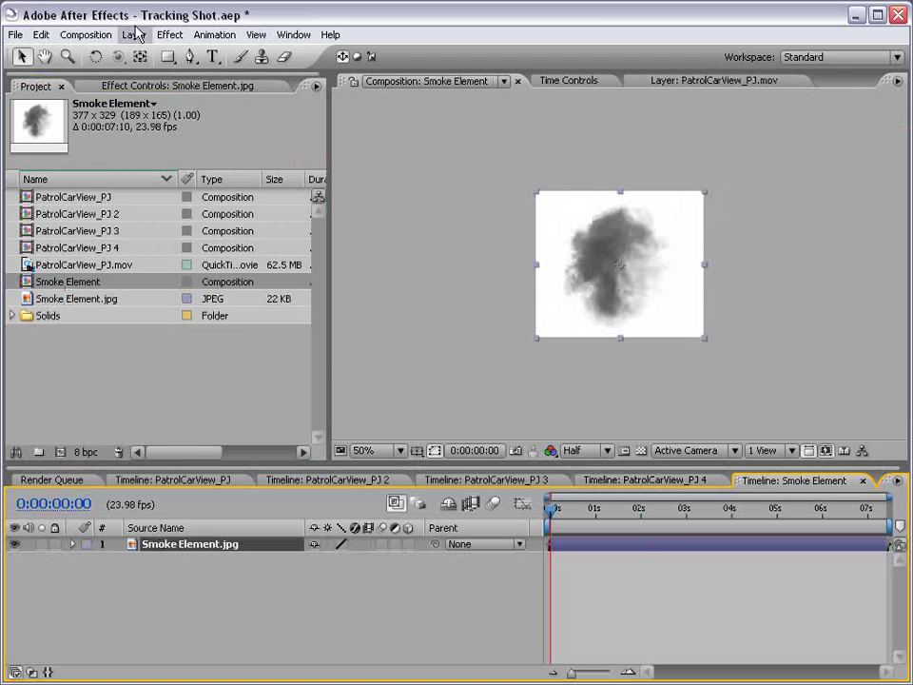
{"action": "left_click", "coordinate": [134, 34]}
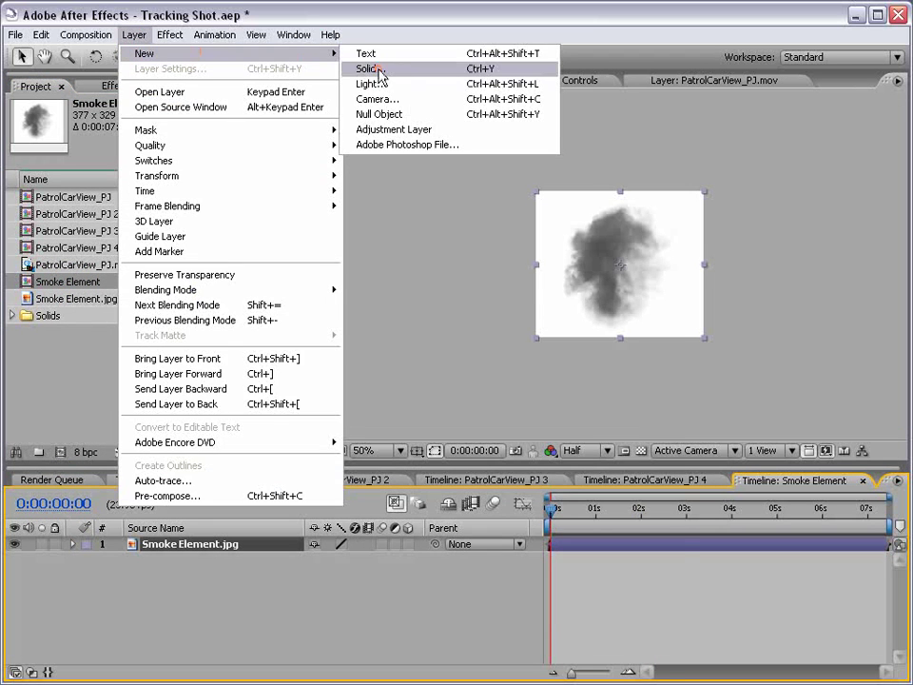
{"action": "left_click", "coordinate": [374, 69]}
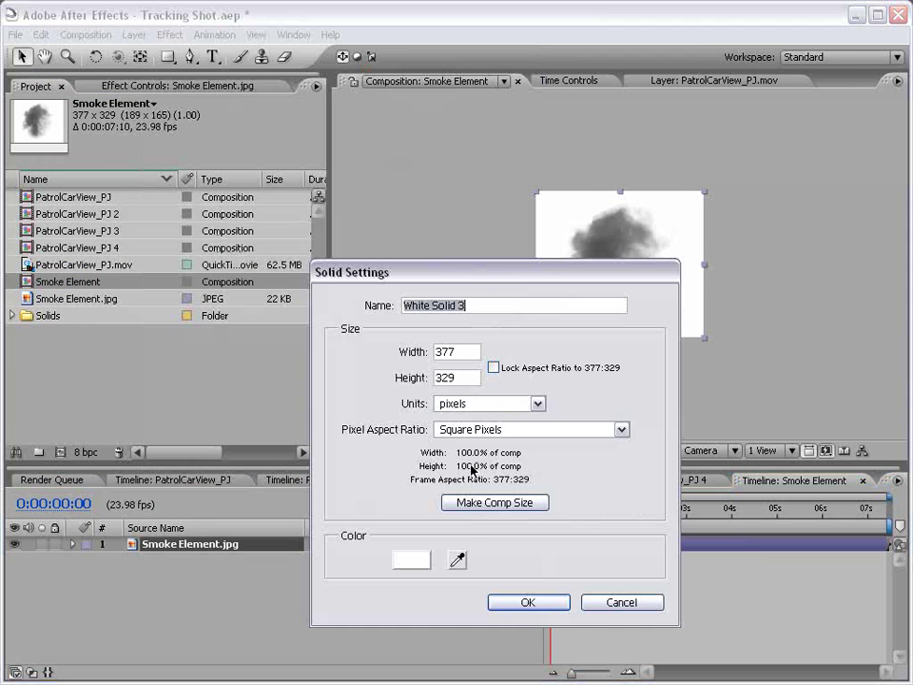
{"action": "left_click", "coordinate": [550, 602]}
Place the solid under the smoke image with Luma Inverted track matte, and add an adjustment layer
{"action": "left_click_drag", "start_coordinate": [202, 548], "coordinate": [194, 584]}
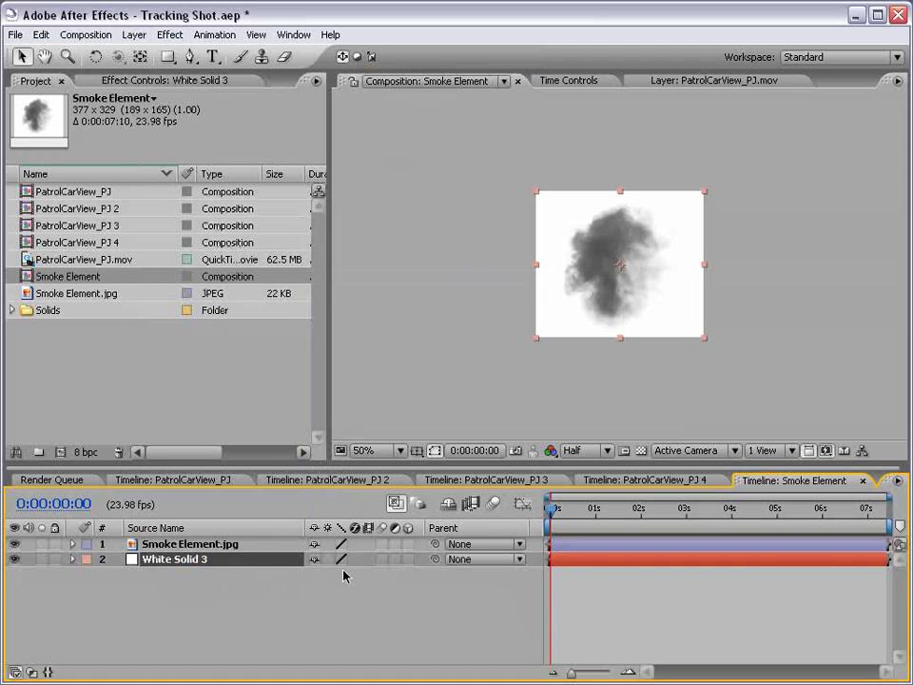
{"action": "key", "text": "F4"}
{"action": "left_click", "coordinate": [390, 559]}
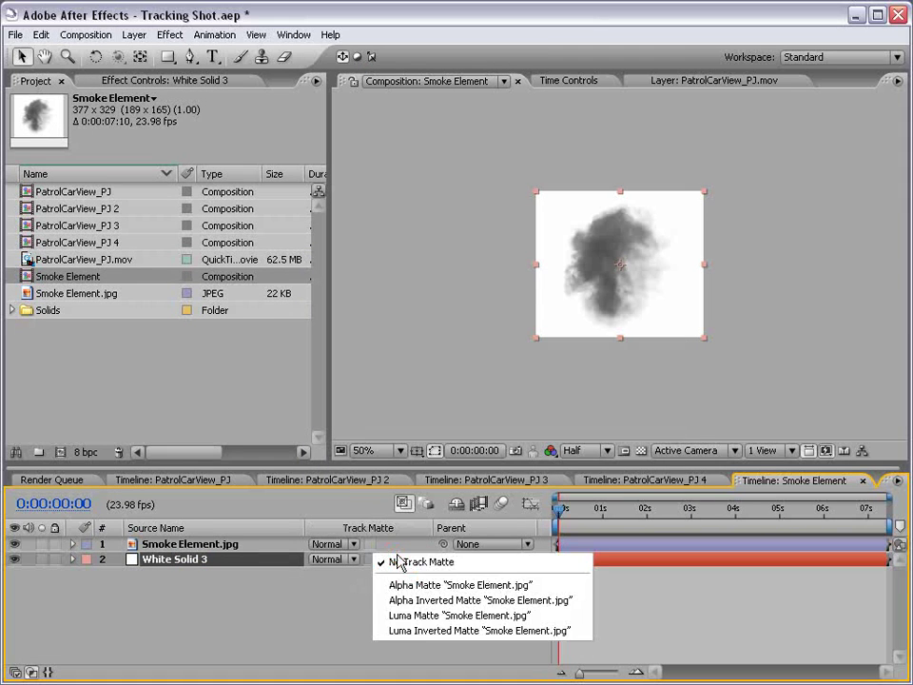
{"action": "left_click", "coordinate": [414, 631]}
{"action": "left_click", "coordinate": [134, 36]}
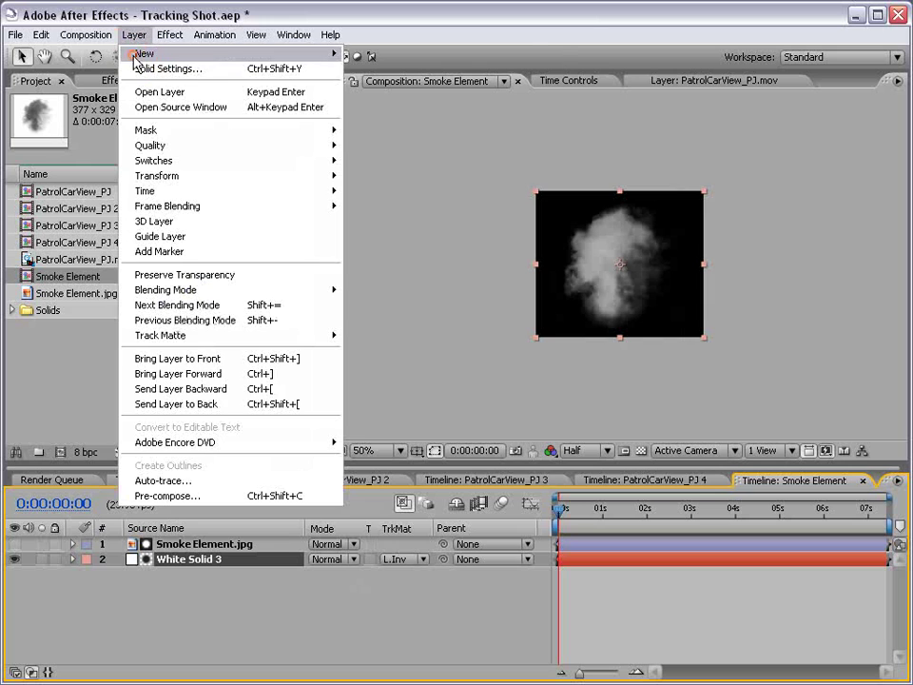
{"action": "left_click", "coordinate": [477, 133]}
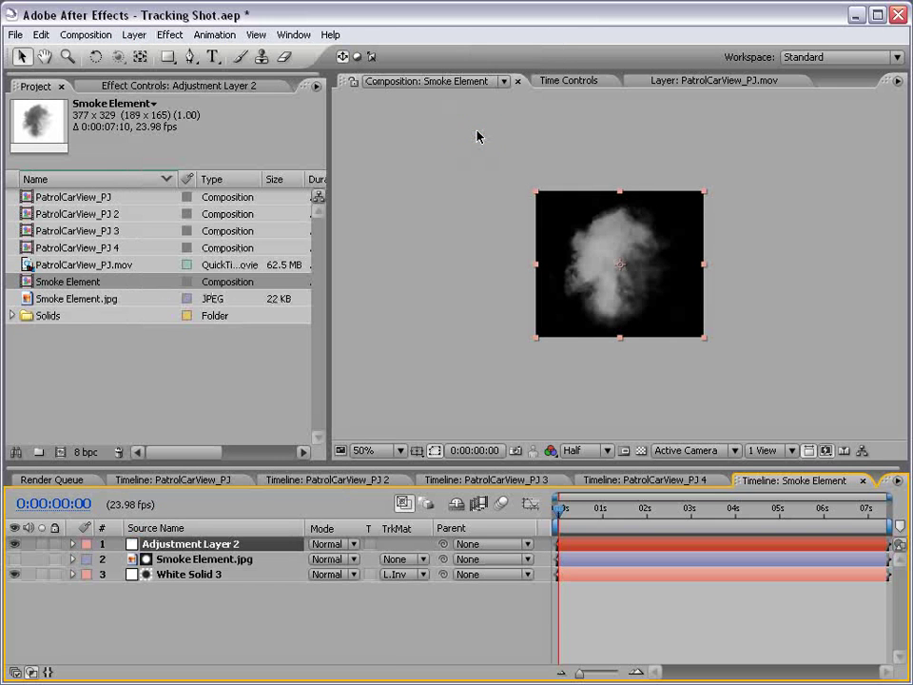
{"action": "key", "text": "period"}
{"action": "left_click", "coordinate": [170, 35]}
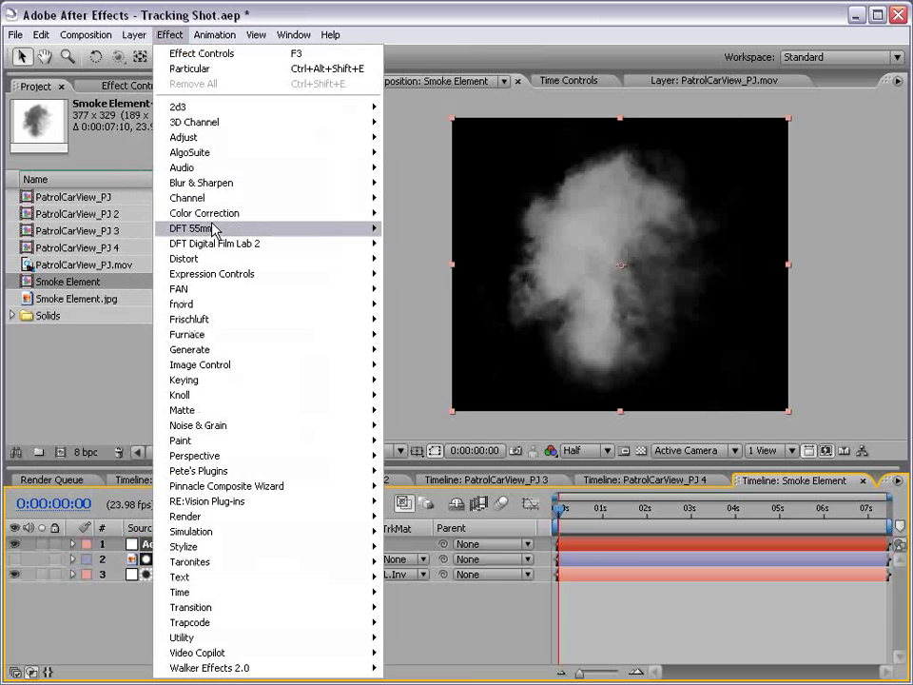
{"action": "mouse_move", "coordinate": [205, 213]}
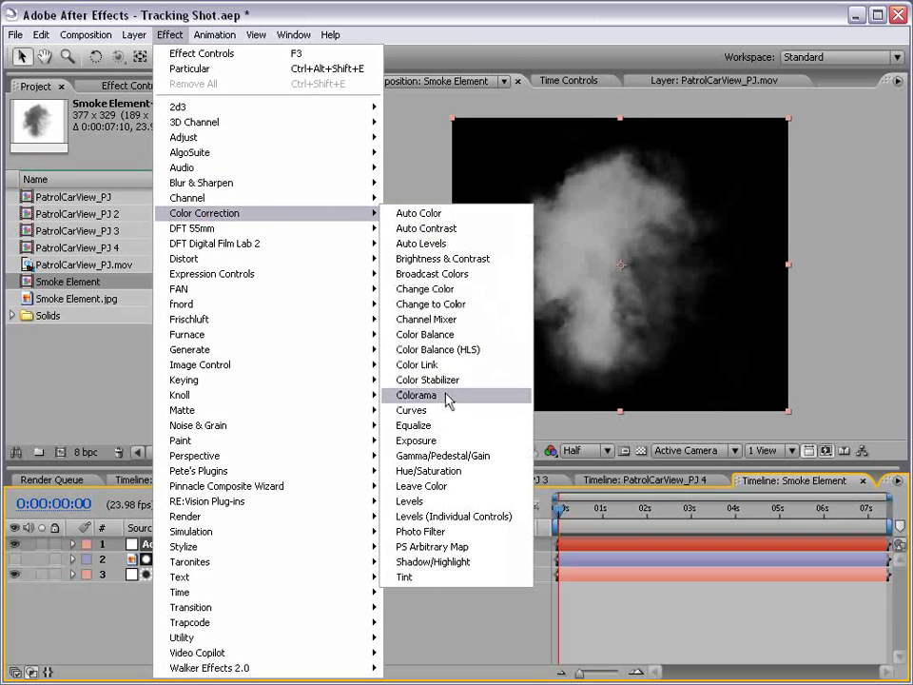
Add Colorama with Output Cycle preset Ramp Grey and Input Phase taken from Alpha
{"action": "left_click", "coordinate": [458, 396]}
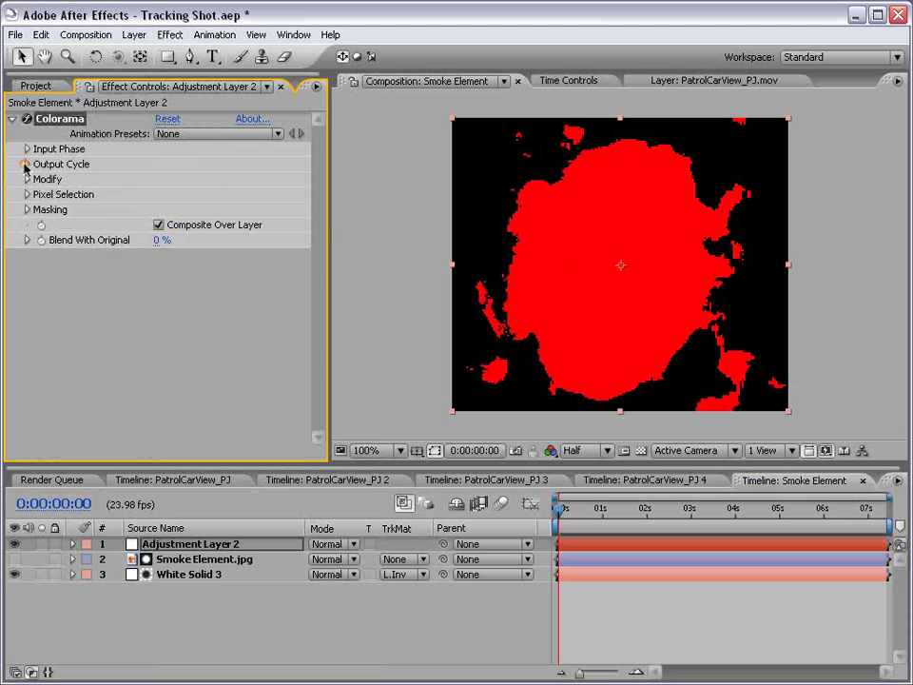
{"action": "left_click", "coordinate": [27, 163]}
{"action": "left_click", "coordinate": [205, 179]}
{"action": "left_click", "coordinate": [228, 289]}
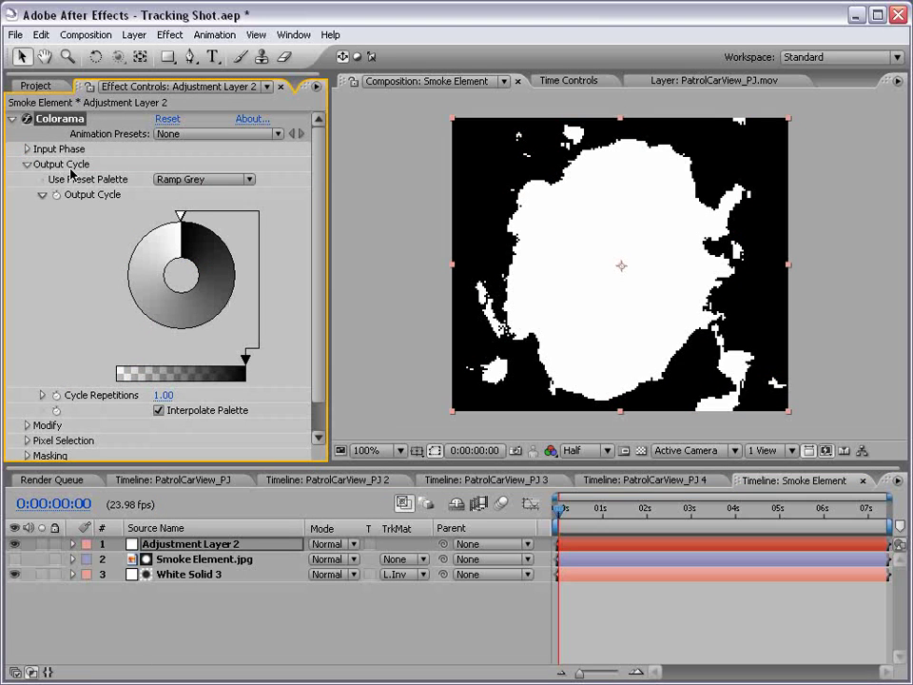
{"action": "left_click", "coordinate": [27, 149]}
{"action": "left_click", "coordinate": [188, 164]}
{"action": "left_click", "coordinate": [233, 290]}
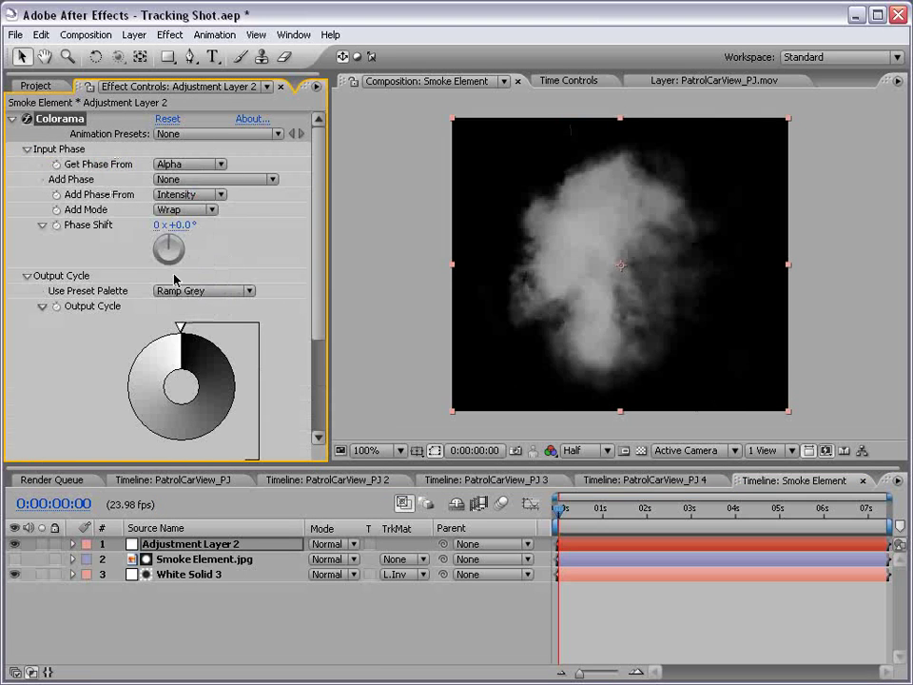
{"action": "left_click", "coordinate": [28, 149]}
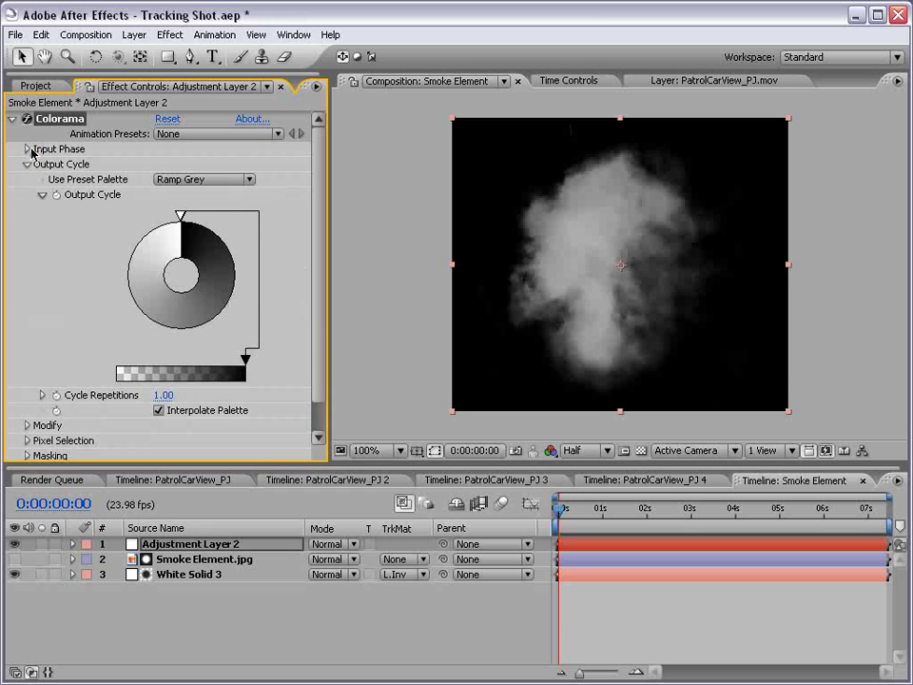
Recolour the dark palette stop to tan and move the transparency stop to the cycle start
{"action": "double_click", "coordinate": [186, 218]}
{"action": "left_click_drag", "start_coordinate": [233, 159], "coordinate": [229, 175]}
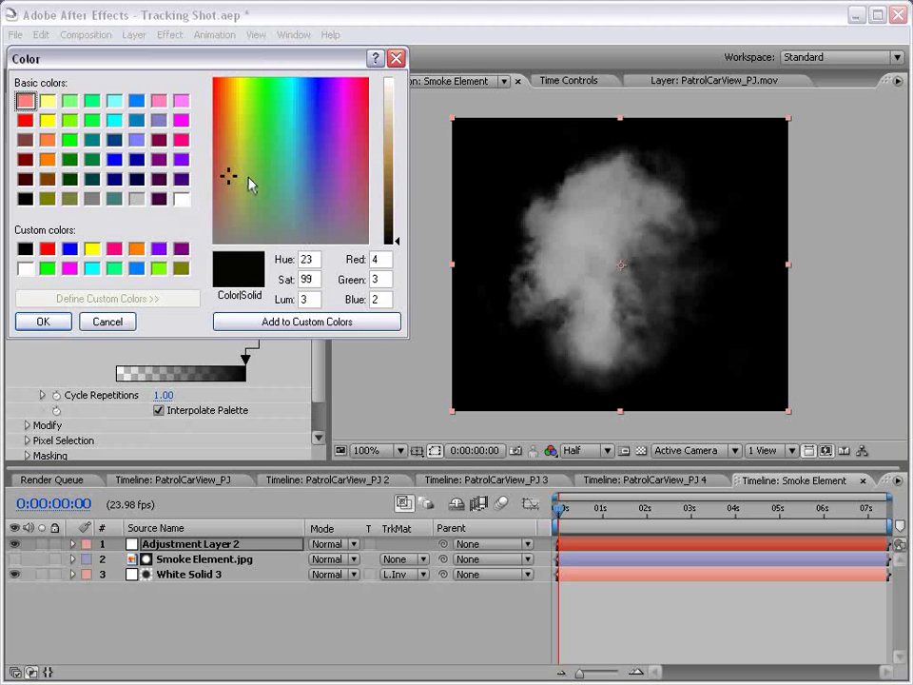
{"action": "left_click_drag", "start_coordinate": [397, 241], "coordinate": [397, 164]}
{"action": "left_click", "coordinate": [55, 321]}
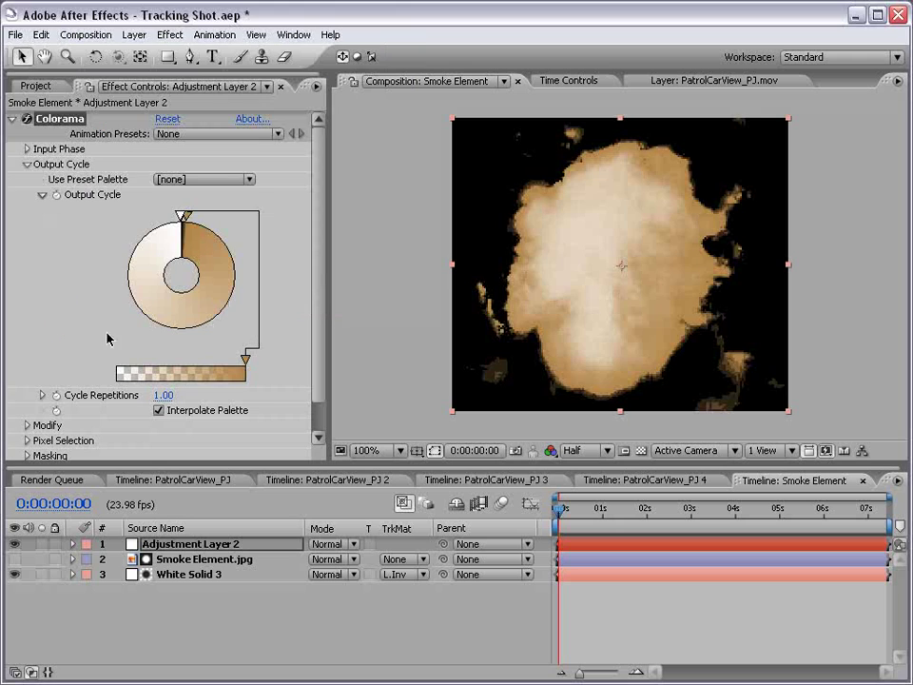
{"action": "left_click_drag", "start_coordinate": [245, 366], "coordinate": [117, 362]}
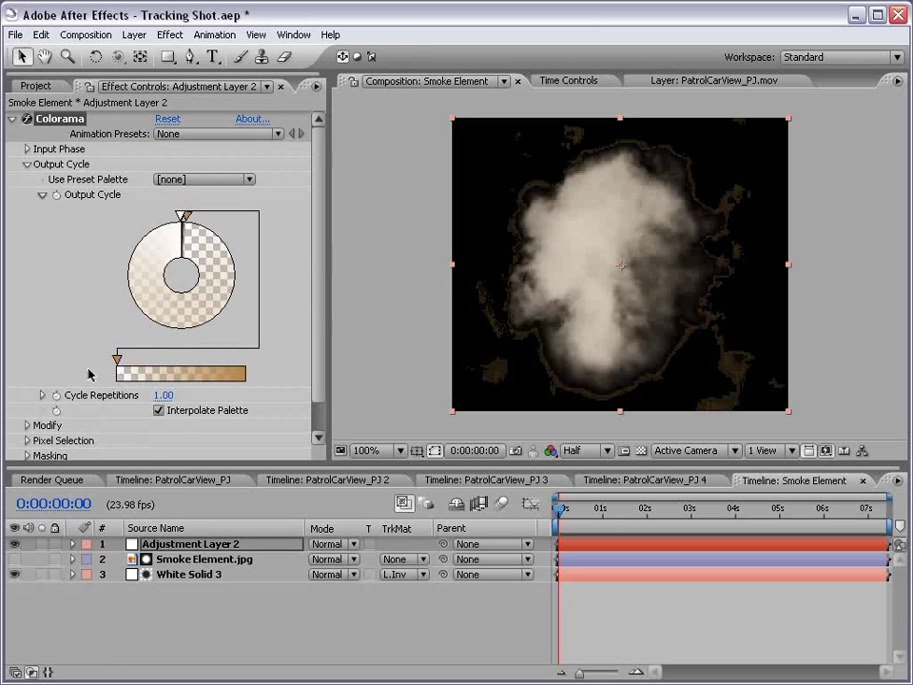
Add Smoke Element to PatrolCarView_PJ 4 hidden, and rename White Solid 2 to Particular
{"action": "left_click", "coordinate": [862, 481]}
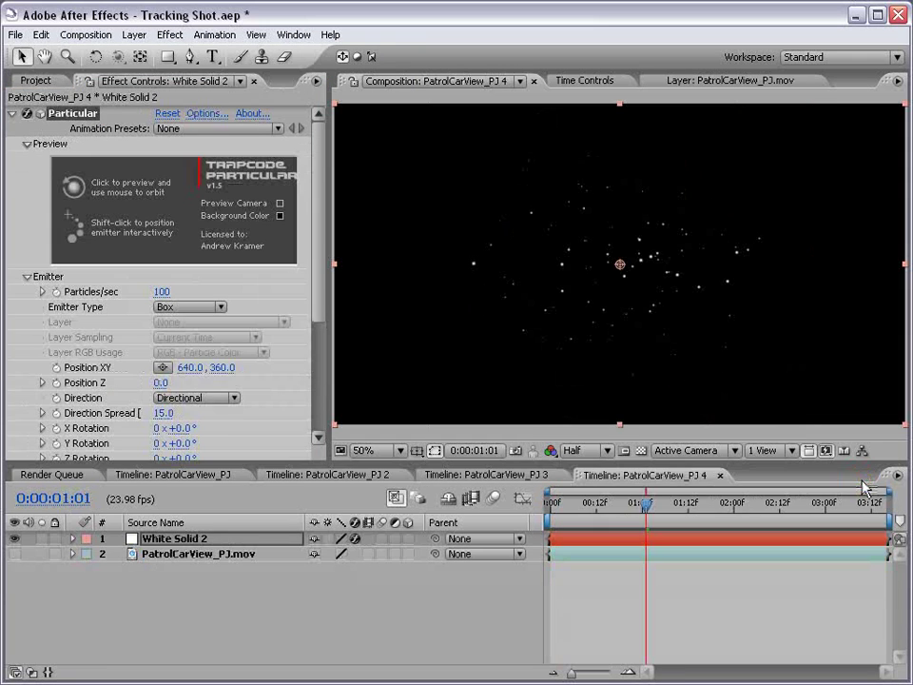
{"action": "left_click", "coordinate": [34, 85]}
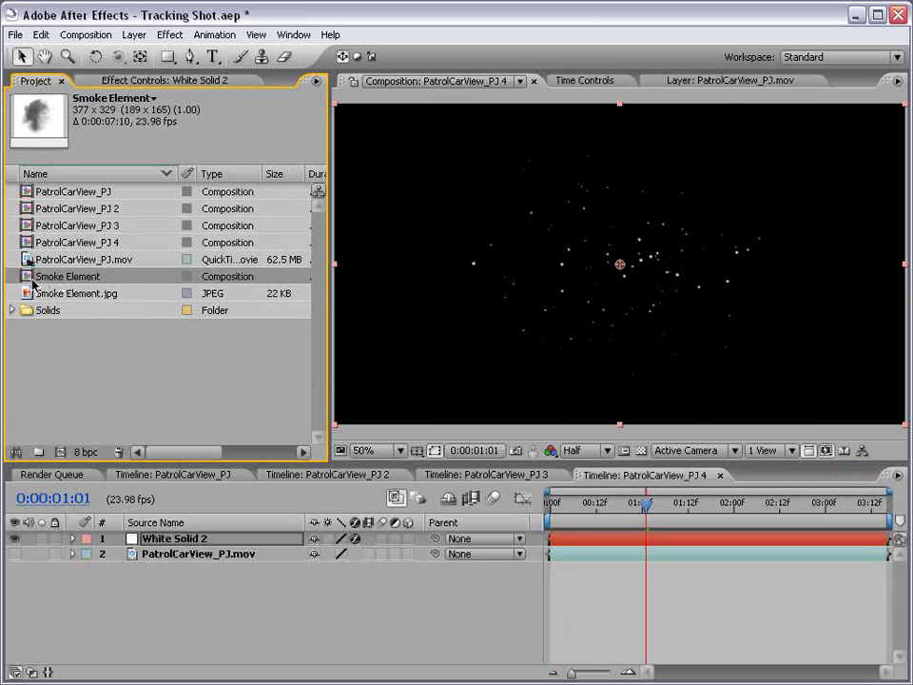
{"action": "left_click_drag", "start_coordinate": [33, 278], "coordinate": [623, 266]}
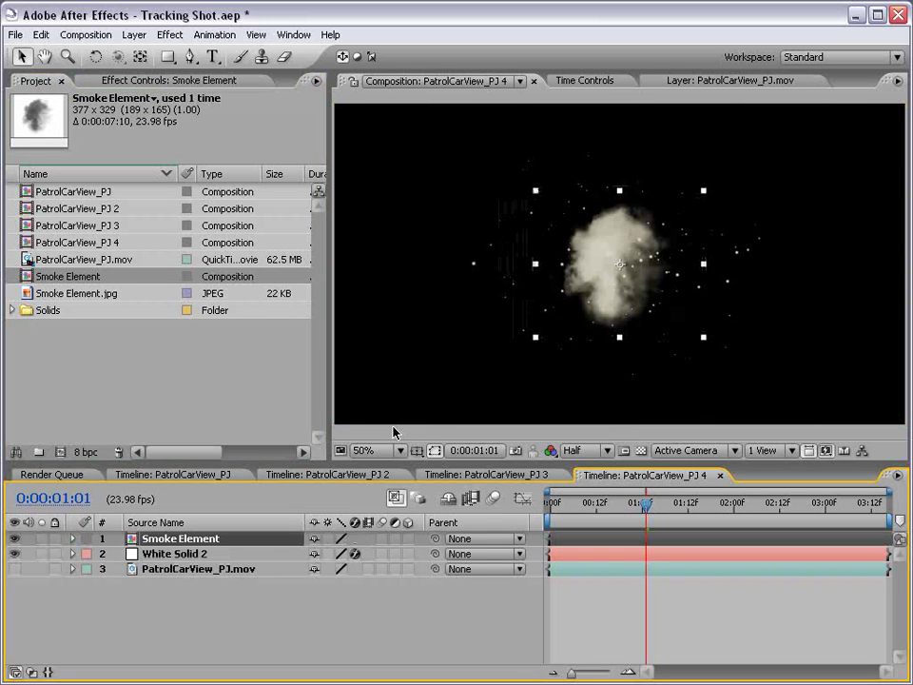
{"action": "left_click", "coordinate": [14, 538]}
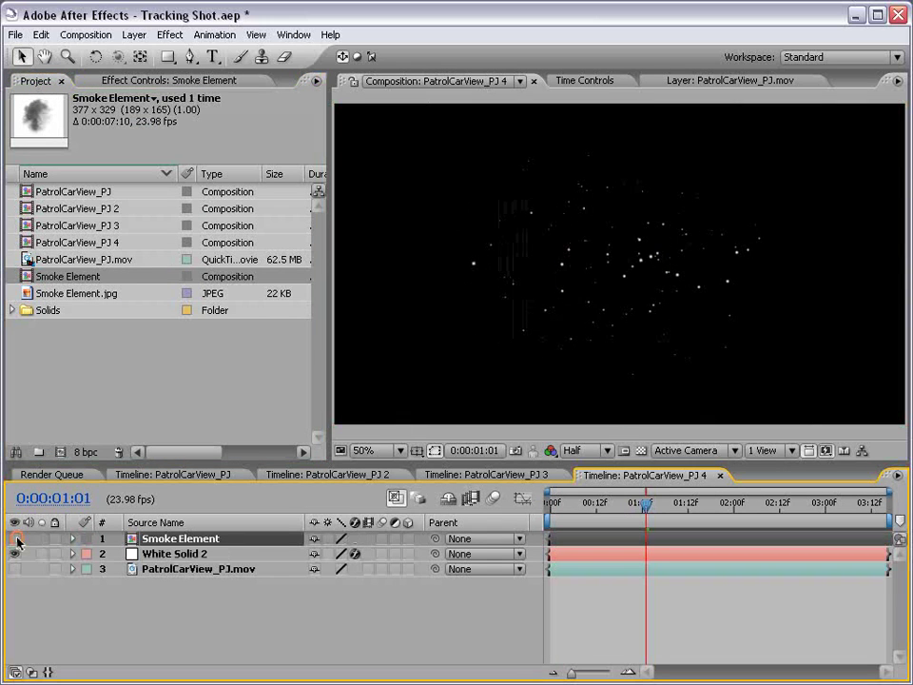
{"action": "left_click", "coordinate": [176, 554]}
{"action": "key", "text": "Return"}
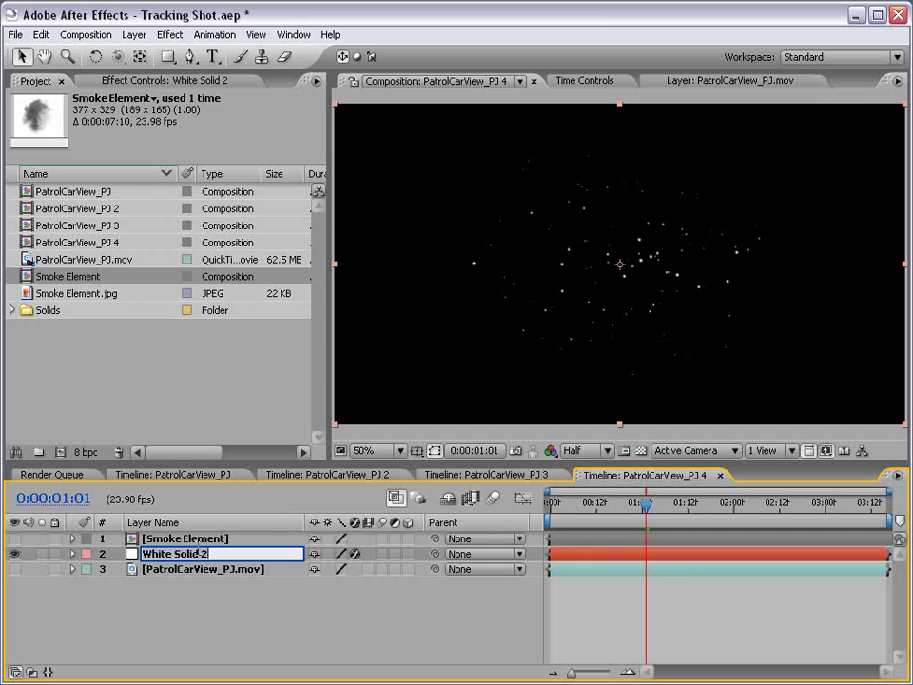
{"action": "type", "text": "Particular"}
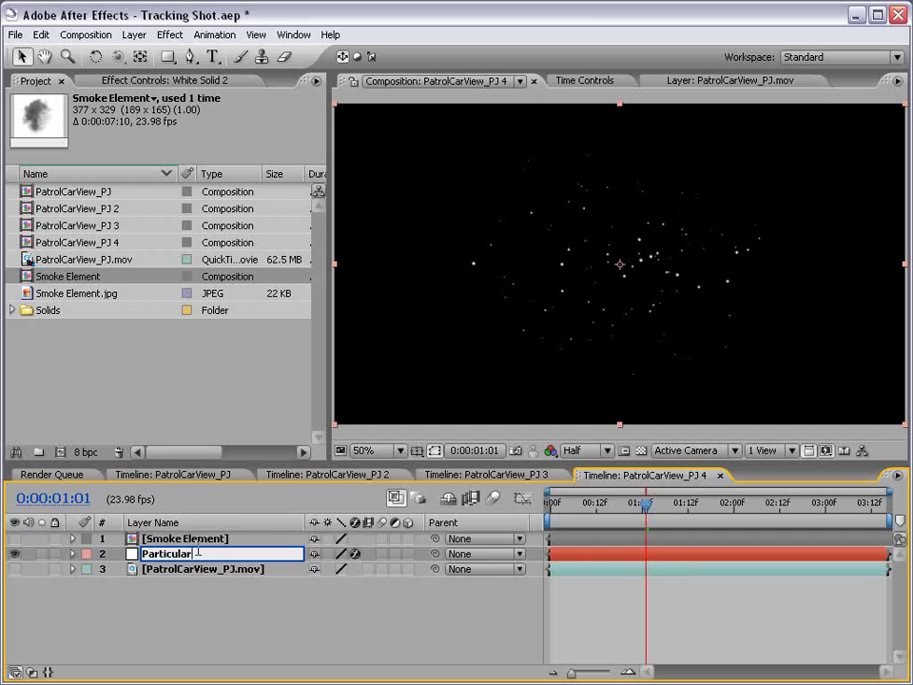
{"action": "key", "text": "Return"}
Set Particular's Particle Type to Custom using the Smoke Element layer
{"action": "left_click", "coordinate": [152, 80]}
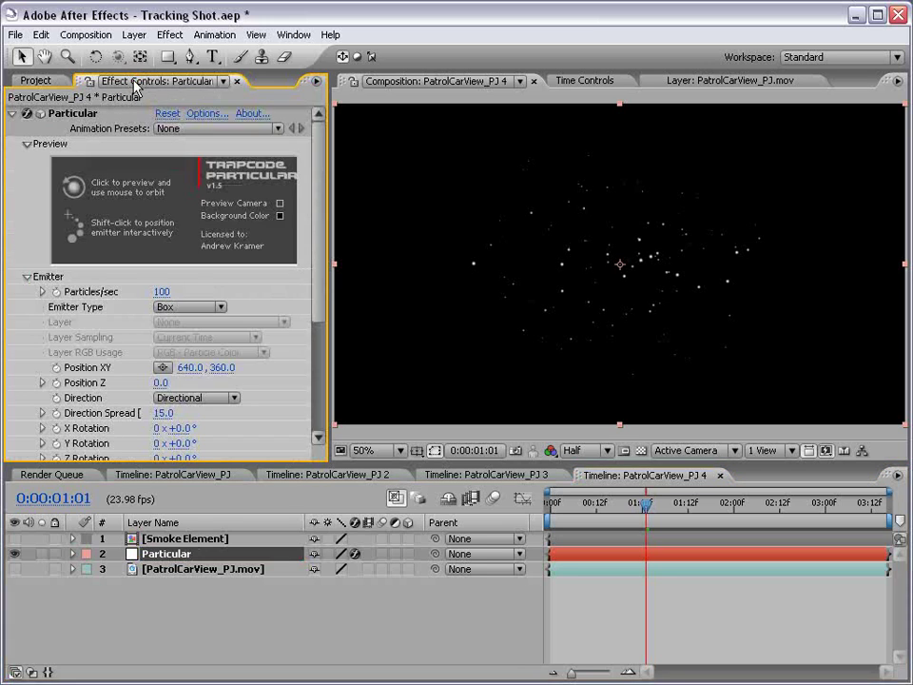
{"action": "left_click", "coordinate": [319, 249]}
{"action": "scroll", "coordinate": [209, 335], "scroll_direction": "down", "scroll_amount": 3}
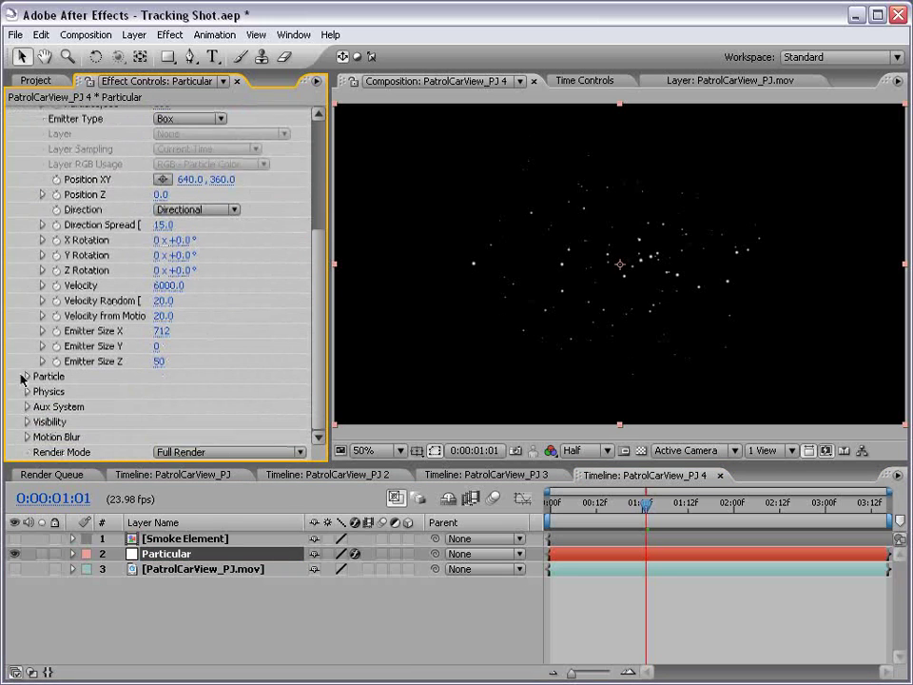
{"action": "left_click", "coordinate": [24, 377]}
{"action": "left_click", "coordinate": [199, 205]}
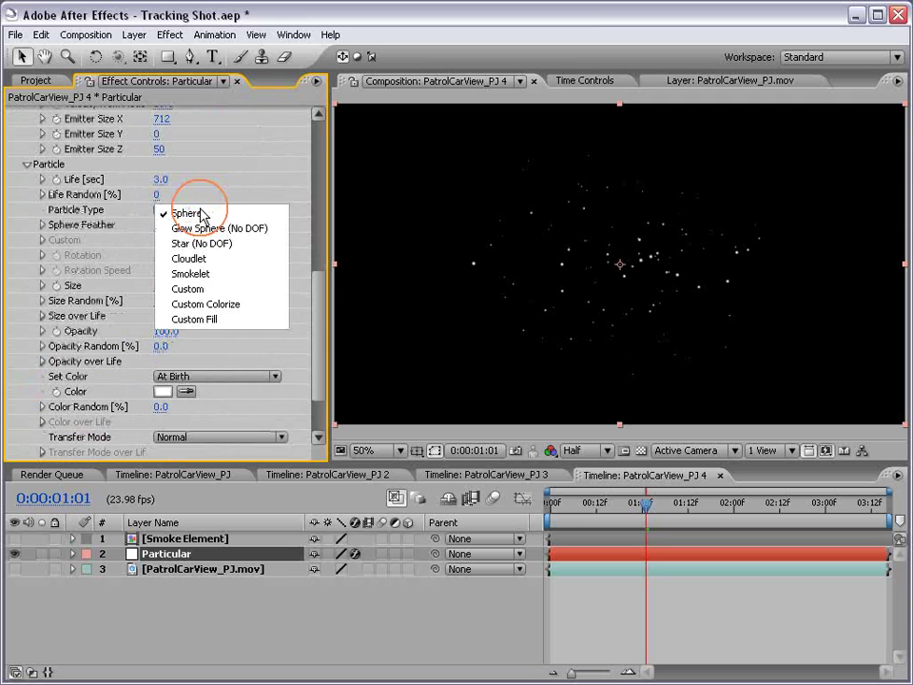
{"action": "left_click", "coordinate": [238, 290]}
{"action": "left_click", "coordinate": [204, 255]}
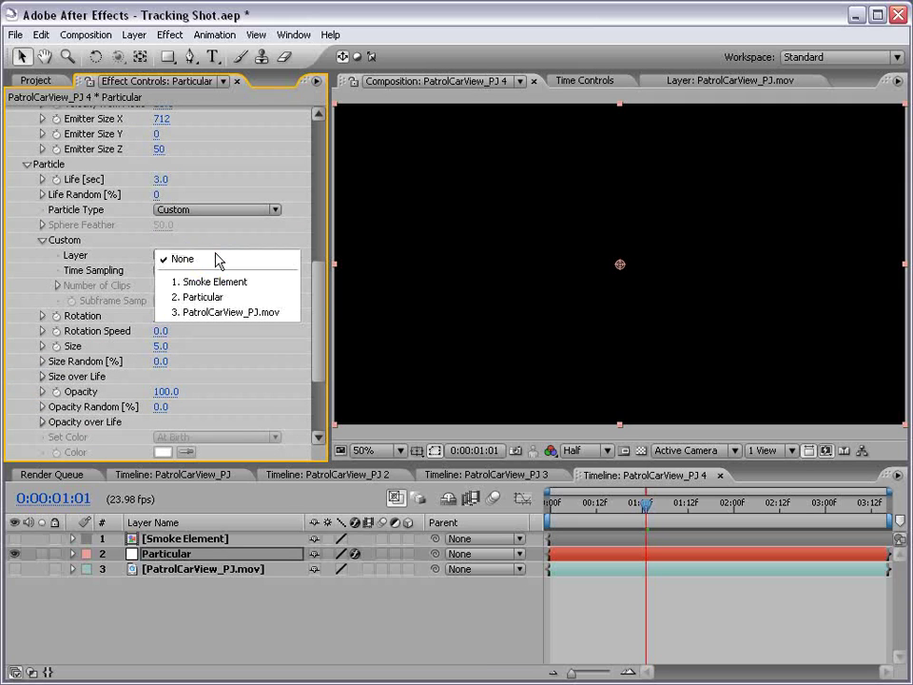
{"action": "left_click", "coordinate": [263, 284]}
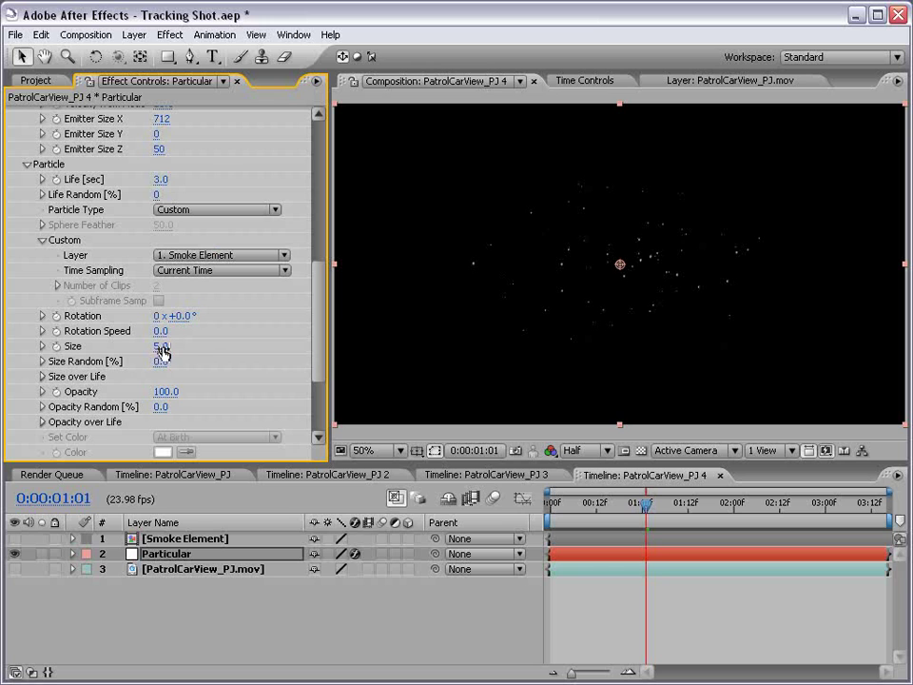
Set particle Size 167, Life 1 second, and 50 particles per second
{"action": "left_click_drag", "start_coordinate": [160, 346], "coordinate": [300, 339]}
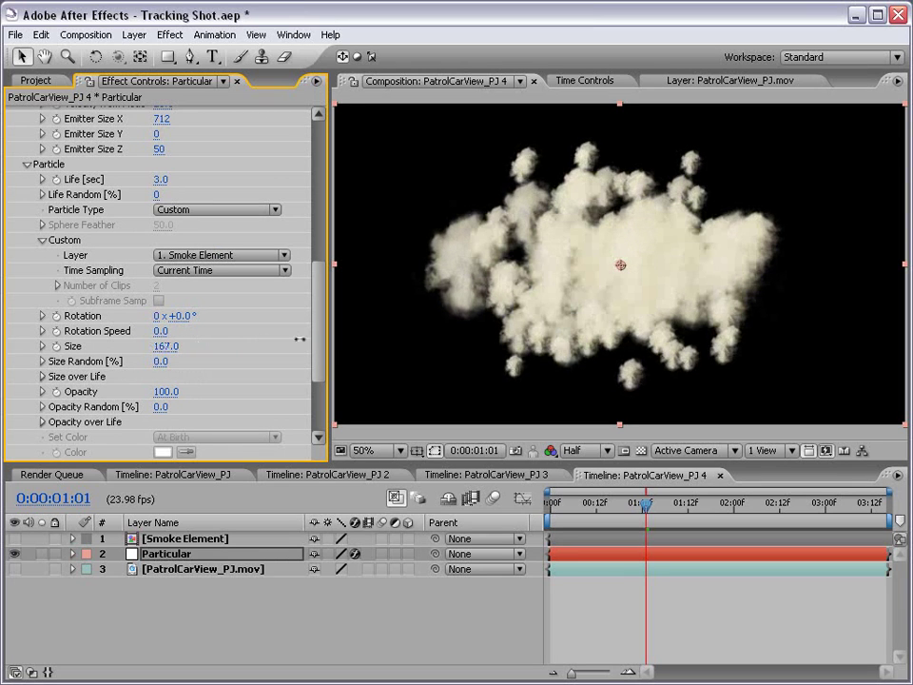
{"action": "left_click", "coordinate": [159, 178]}
{"action": "type", "text": "3"}
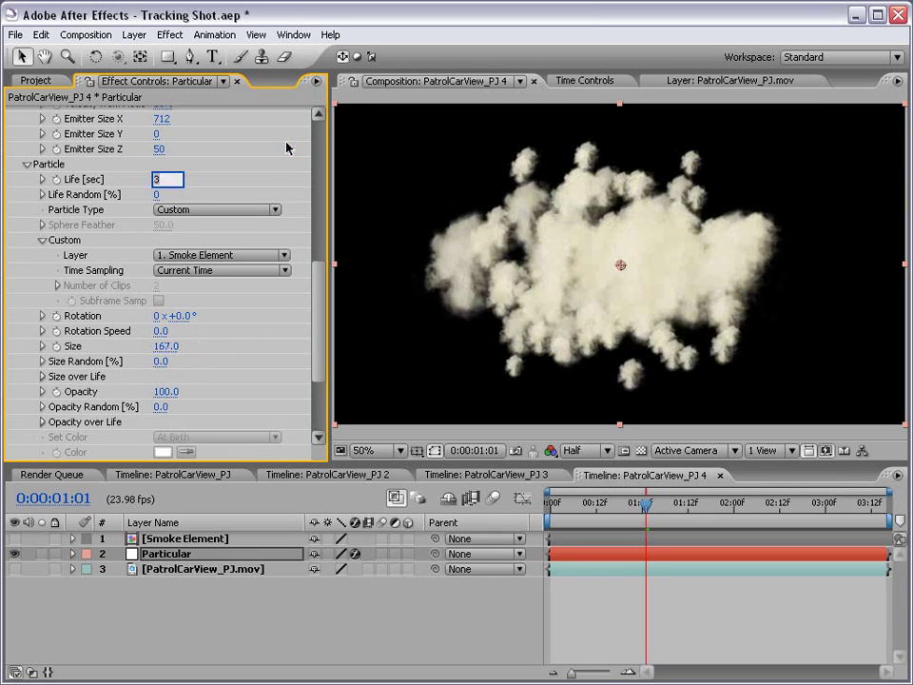
{"action": "key", "text": "Return"}
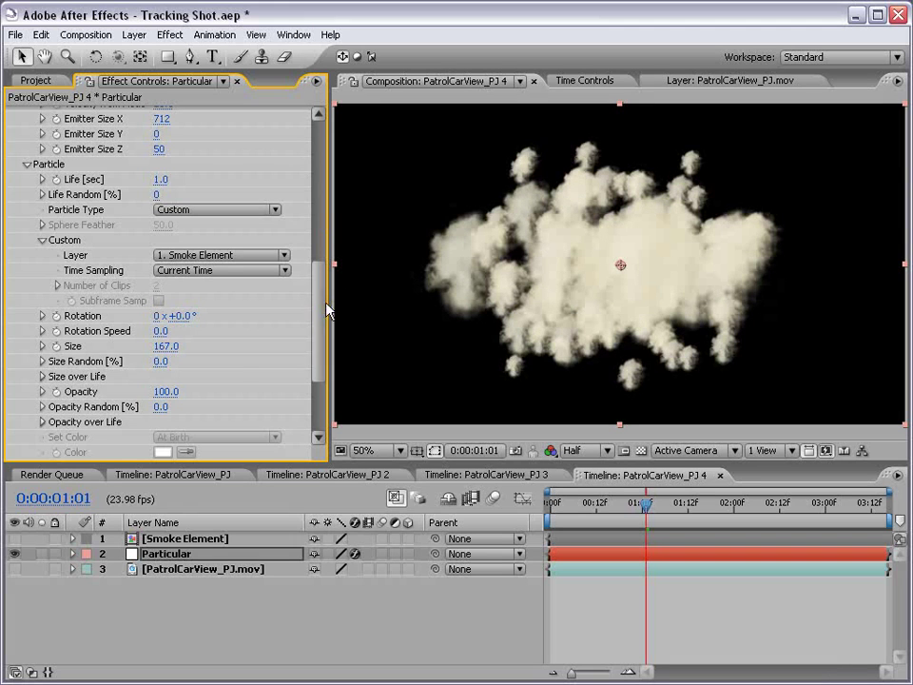
{"action": "left_click_drag", "start_coordinate": [317, 310], "coordinate": [309, 197]}
{"action": "scroll", "coordinate": [309, 197], "scroll_direction": "up", "scroll_amount": 2}
{"action": "left_click", "coordinate": [162, 289]}
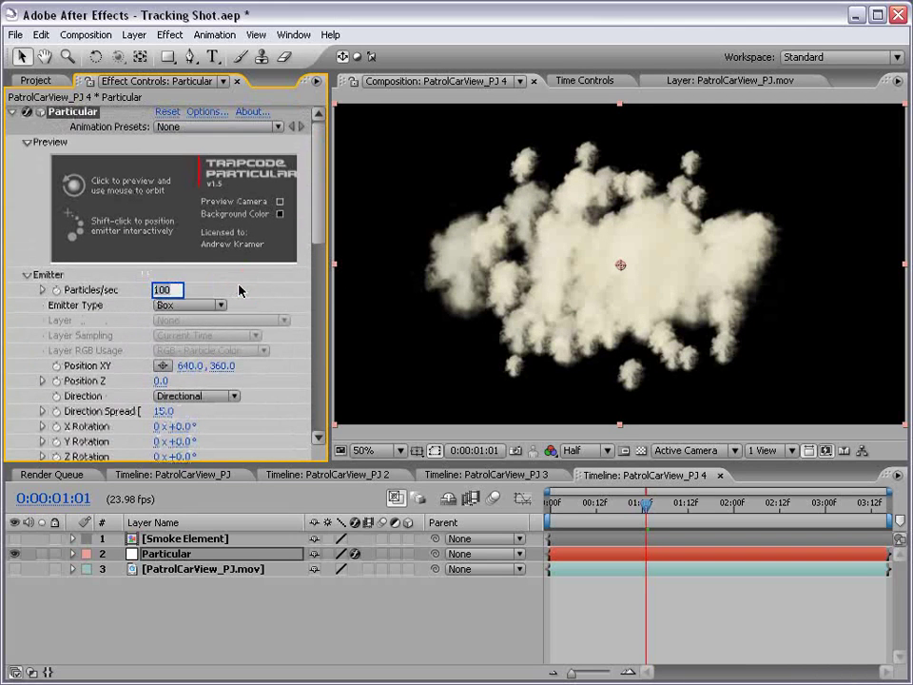
{"action": "type", "text": "50"}
{"action": "key", "text": "Return"}
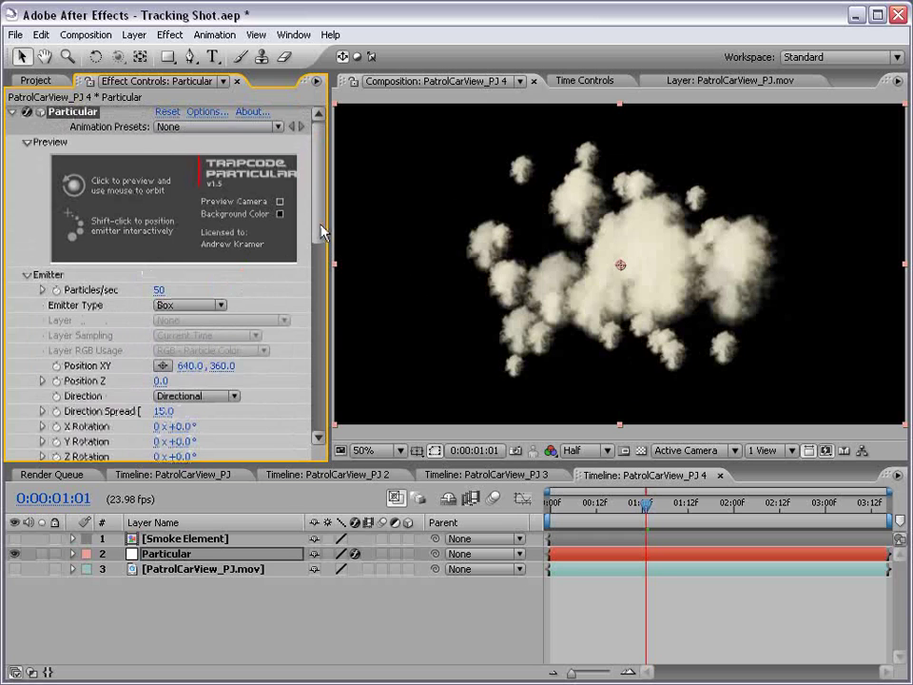
Shape the Size over Life graph so particles grow from birth to full size
{"action": "mouse_move", "coordinate": [319, 229]}
{"action": "left_mouse_down"}
{"action": "mouse_move", "coordinate": [324, 416]}
{"action": "mouse_move", "coordinate": [319, 392]}
{"action": "left_mouse_up"}
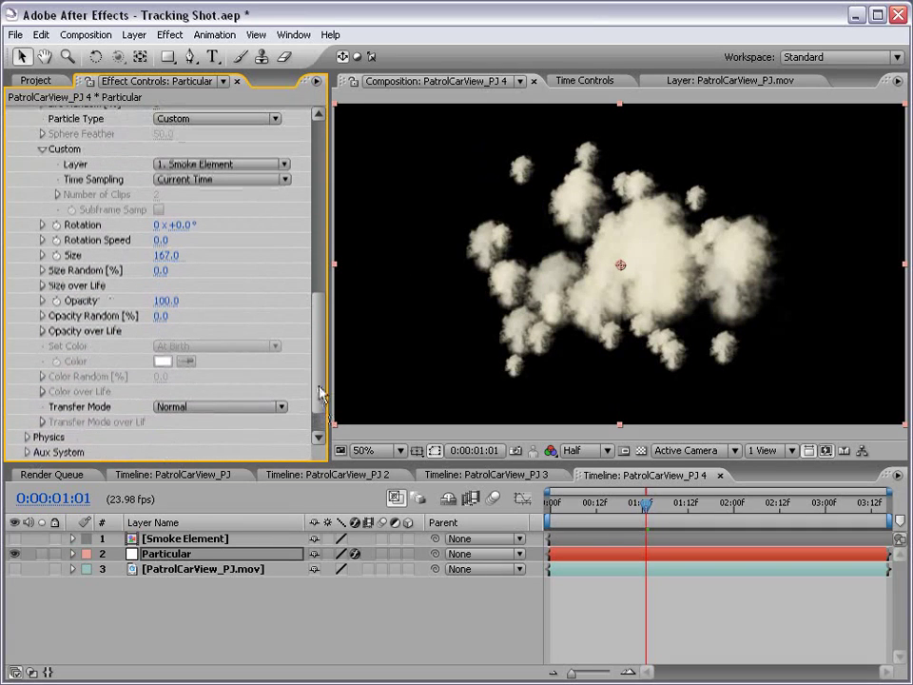
{"action": "left_click", "coordinate": [42, 286]}
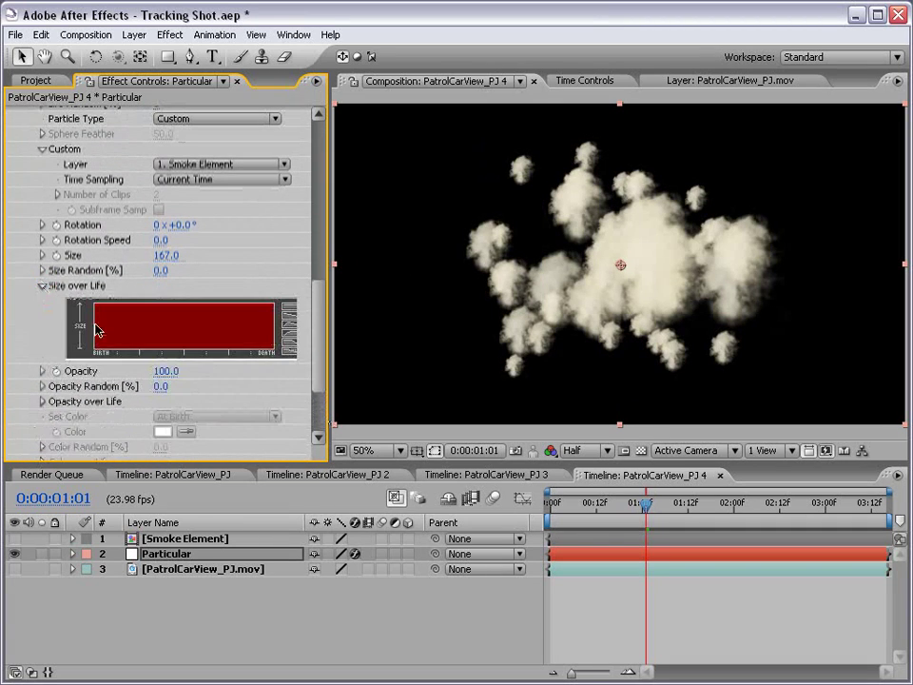
{"action": "left_click_drag", "start_coordinate": [95, 352], "coordinate": [195, 300]}
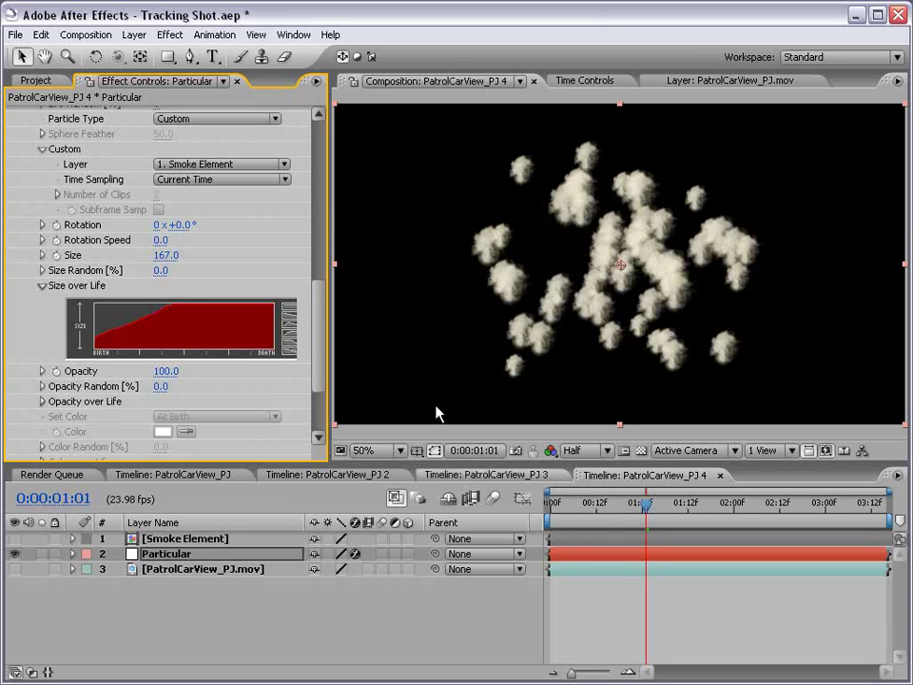
{"action": "left_click", "coordinate": [604, 526]}
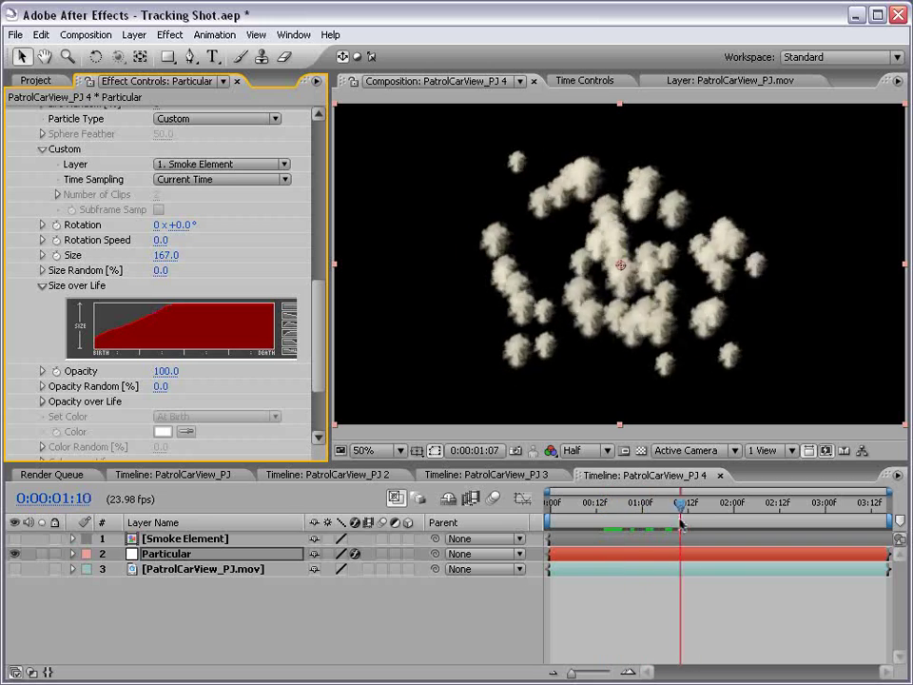
{"action": "left_click_drag", "start_coordinate": [604, 526], "coordinate": [752, 526]}
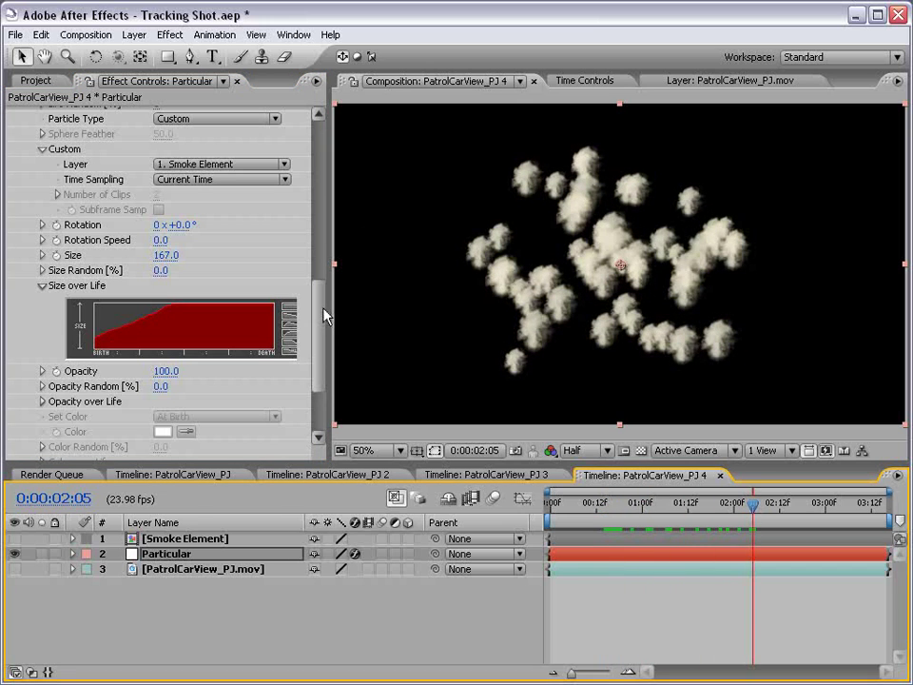
{"action": "scroll", "coordinate": [321, 314], "scroll_direction": "down", "scroll_amount": 3}
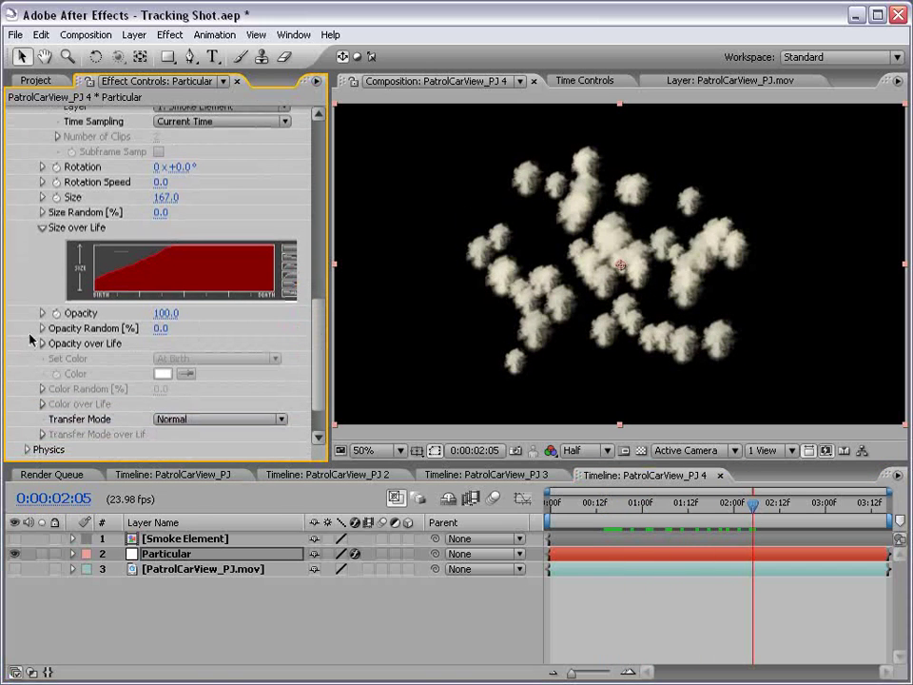
Make particles fade out via Opacity over Life and raise particle Size to 448
{"action": "left_click", "coordinate": [41, 345]}
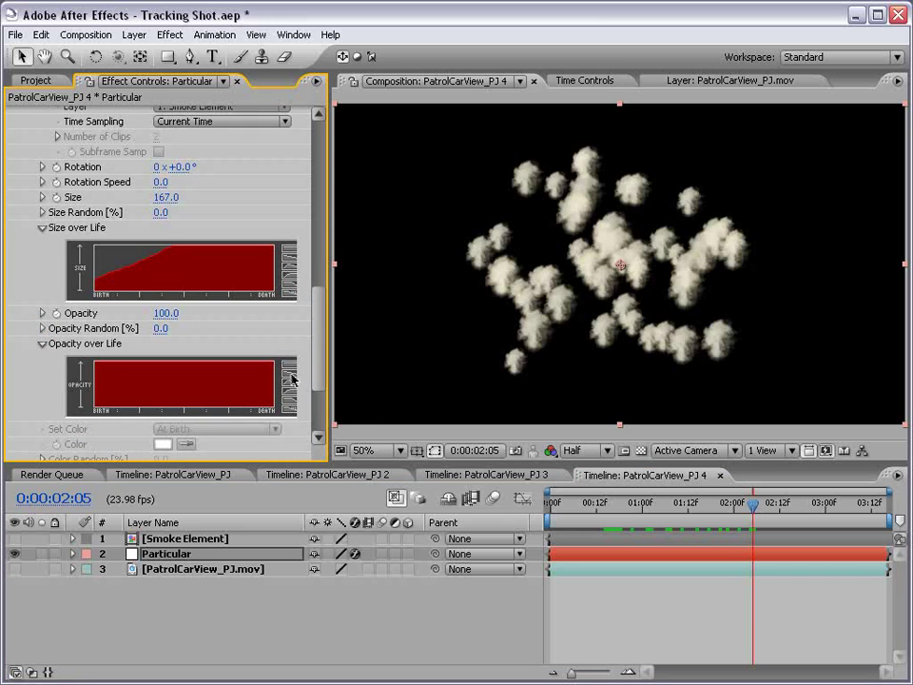
{"action": "left_click", "coordinate": [290, 377]}
{"action": "left_click_drag", "start_coordinate": [597, 511], "coordinate": [689, 514]}
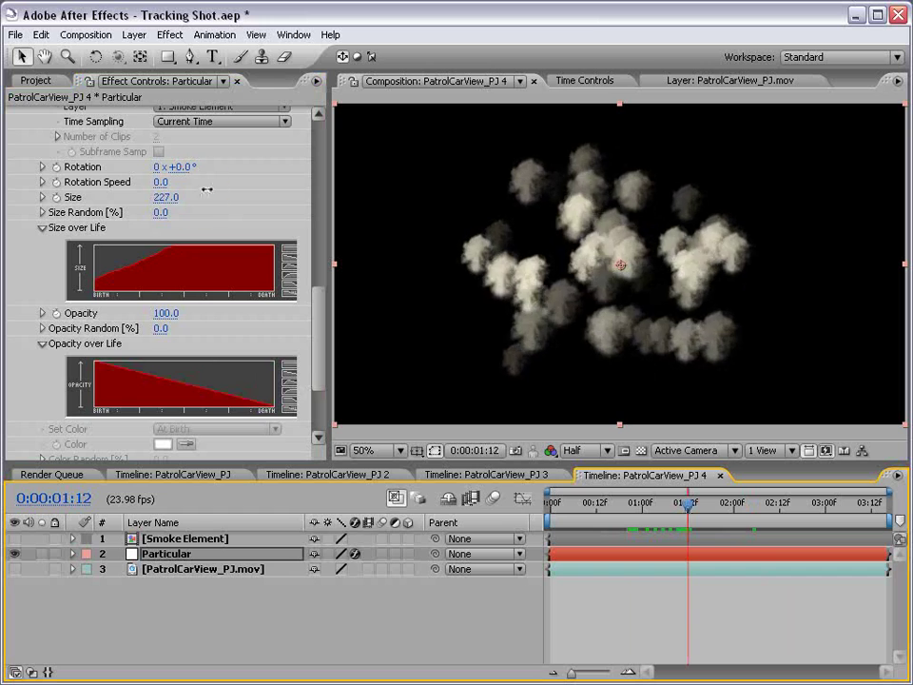
{"action": "left_click_drag", "start_coordinate": [156, 203], "coordinate": [390, 180]}
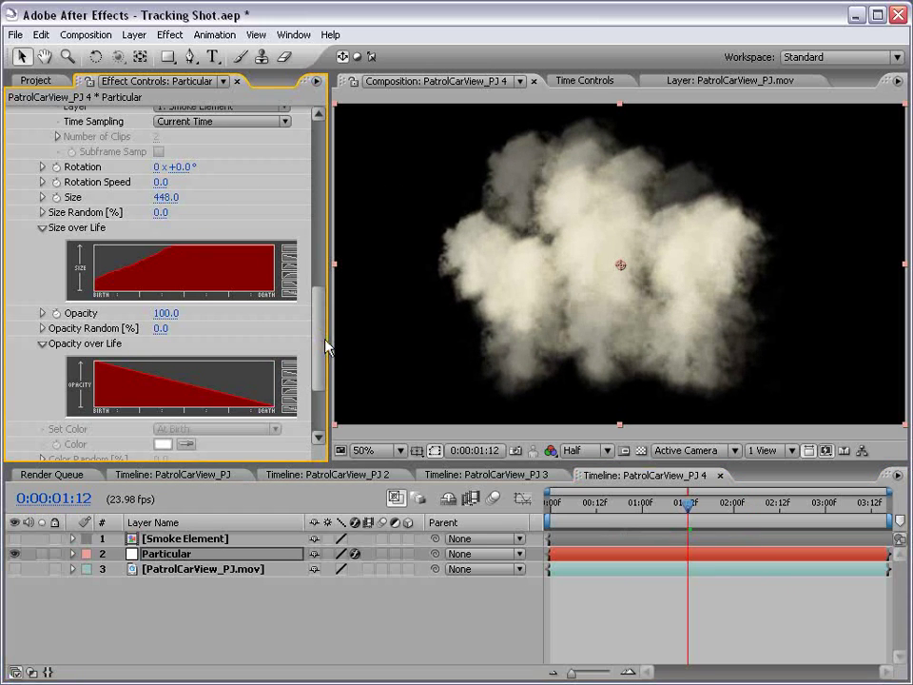
Give particle rotation a random(0,360) expression, keeping rotation speed unchanged
{"action": "left_click_drag", "start_coordinate": [317, 314], "coordinate": [318, 261]}
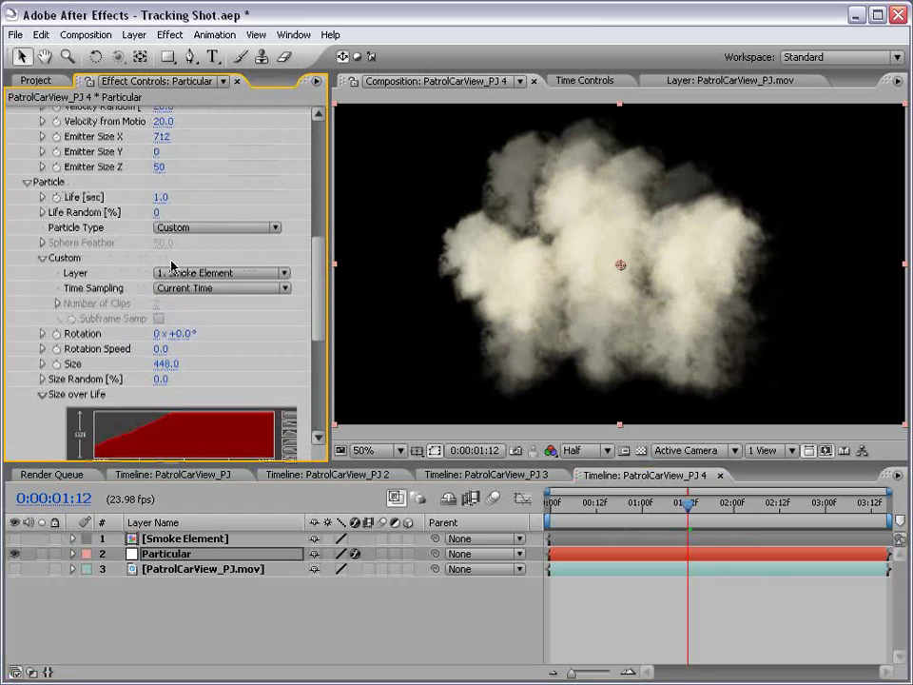
{"action": "left_click", "coordinate": [57, 333], "text": "alt"}
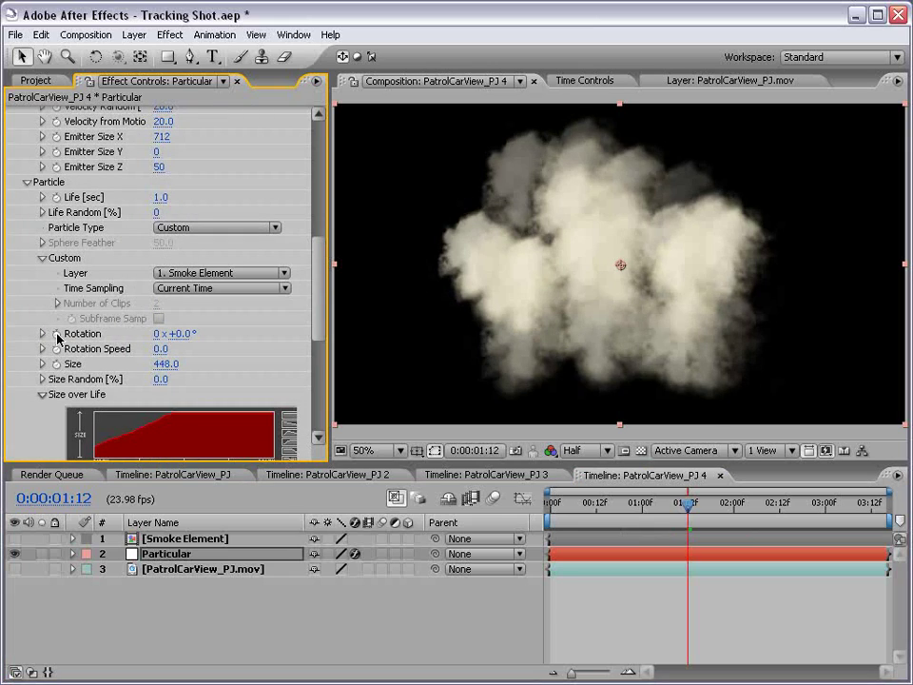
{"action": "type", "text": "random(0,360"}
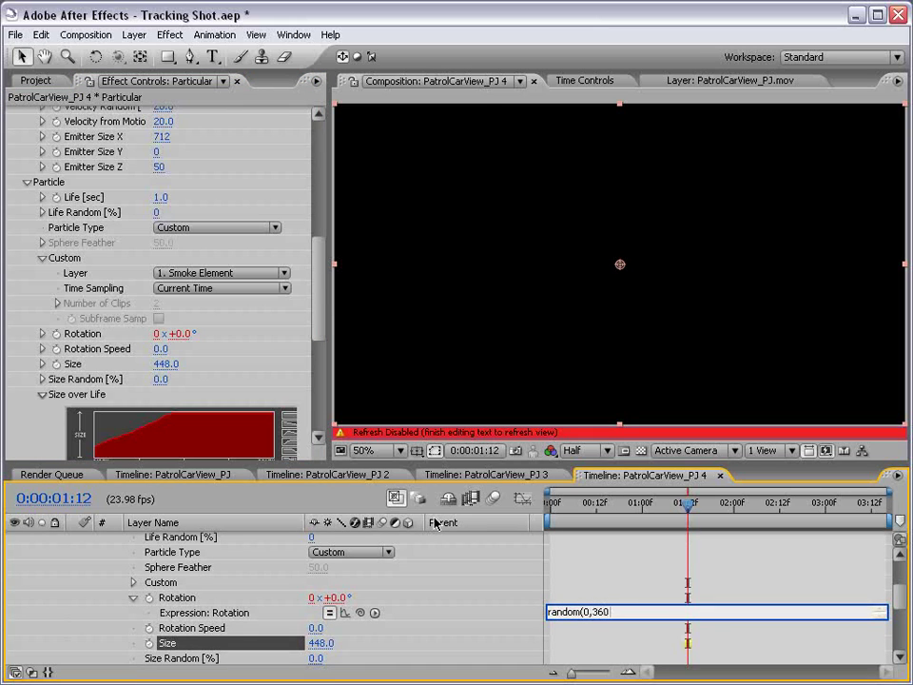
{"action": "left_click", "coordinate": [590, 601]}
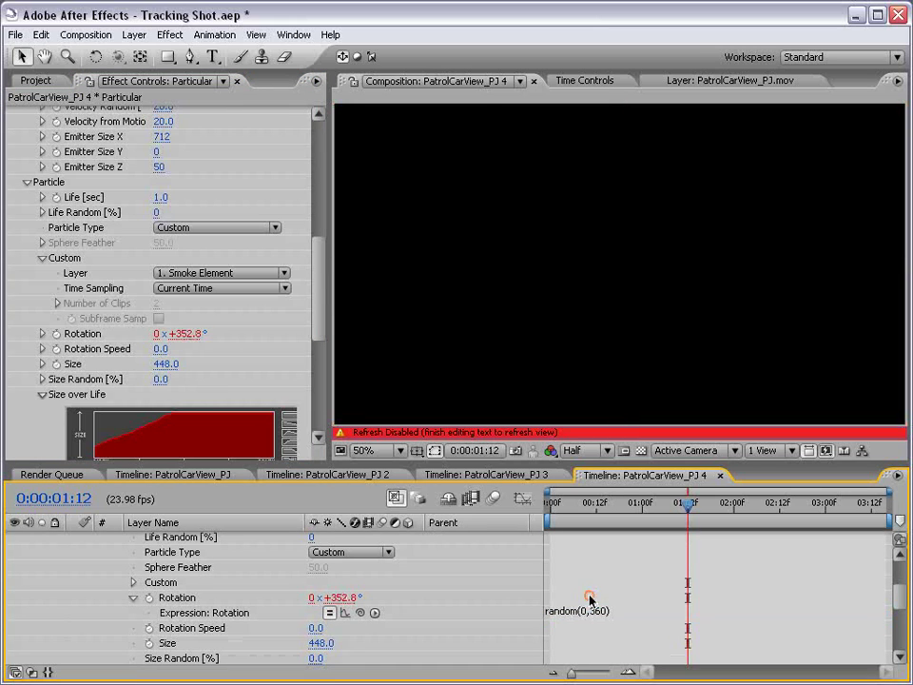
{"action": "left_click_drag", "start_coordinate": [623, 511], "coordinate": [666, 505]}
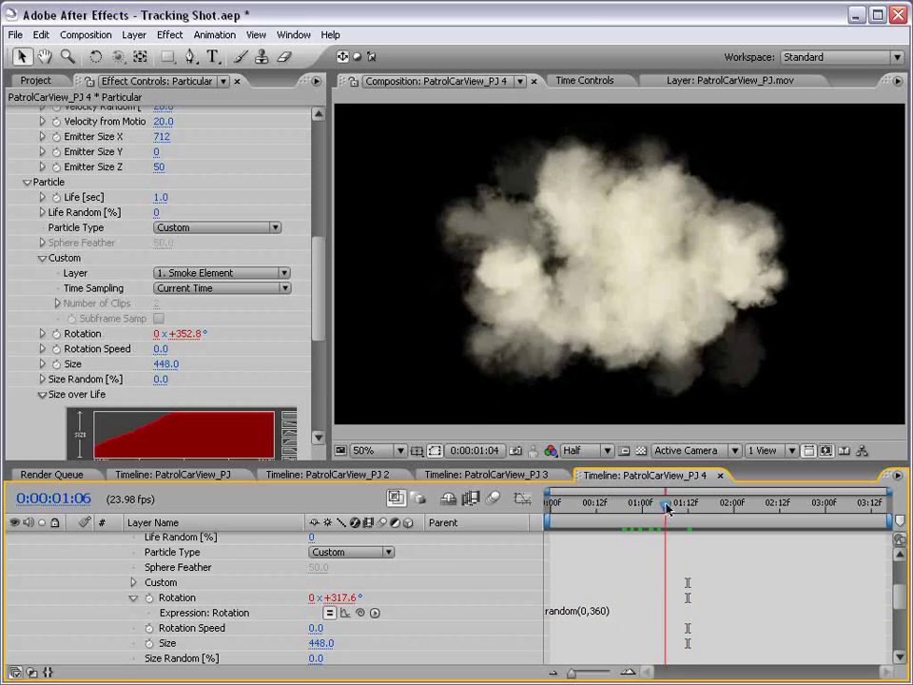
{"action": "left_click", "coordinate": [159, 387]}
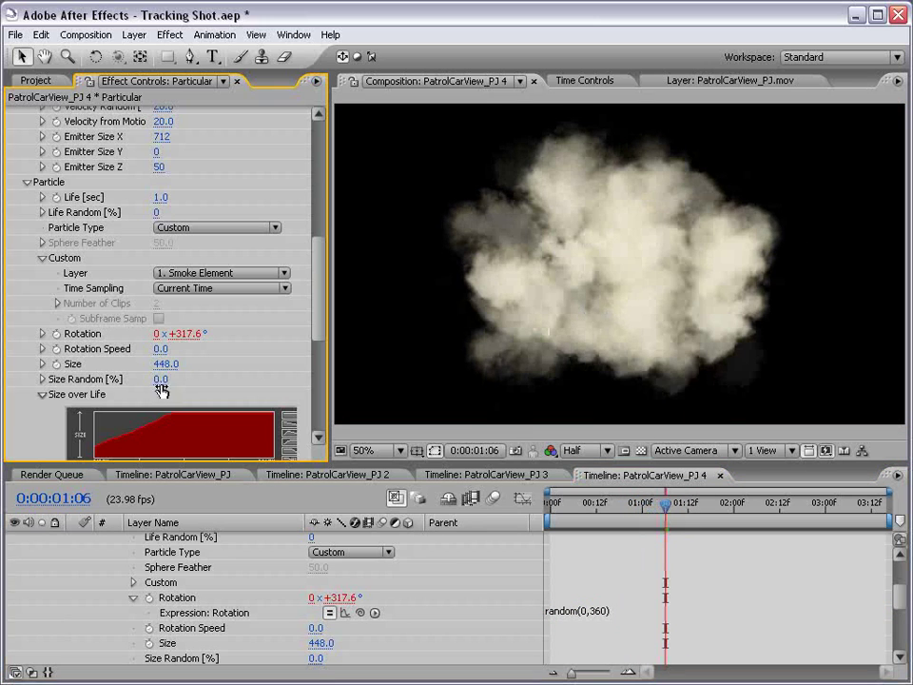
{"action": "left_click", "coordinate": [159, 348]}
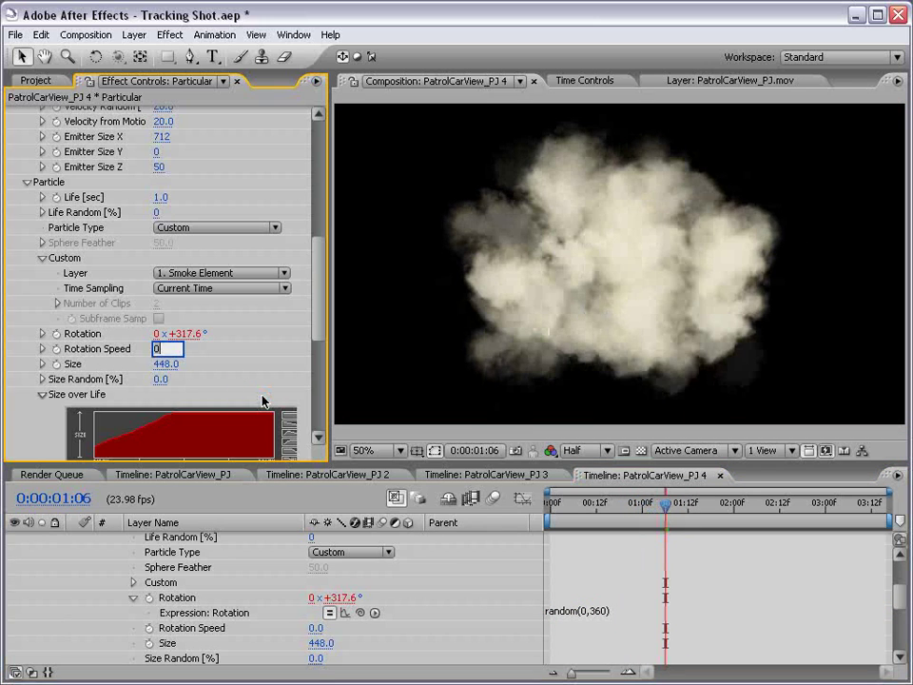
{"action": "type", "text": "1"}
{"action": "key", "text": "Return"}
{"action": "key", "text": "KP_0"}
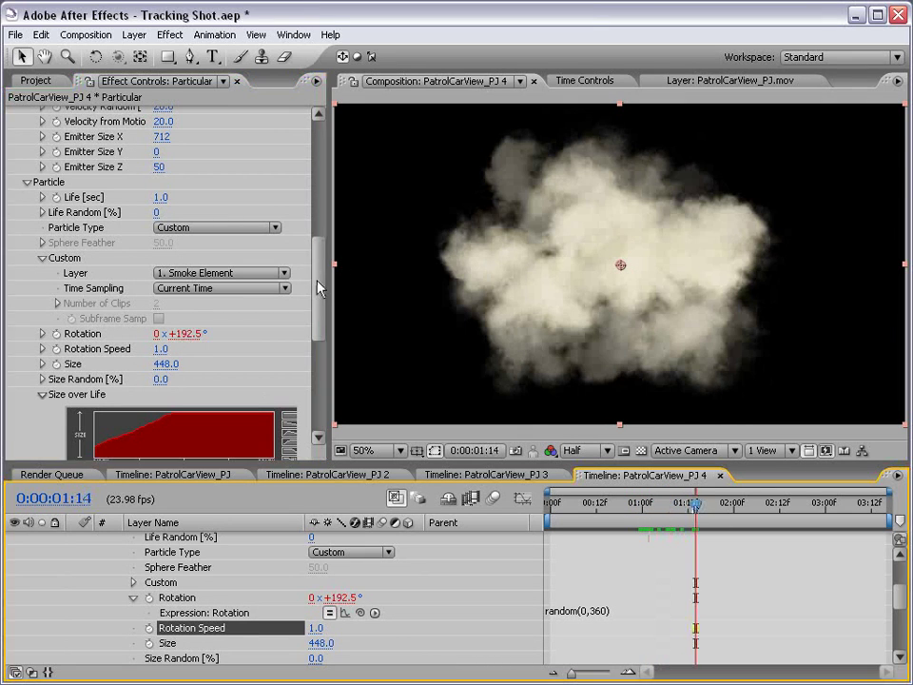
{"action": "left_click_drag", "start_coordinate": [318, 286], "coordinate": [326, 375]}
{"action": "key", "text": "ctrl+z"}
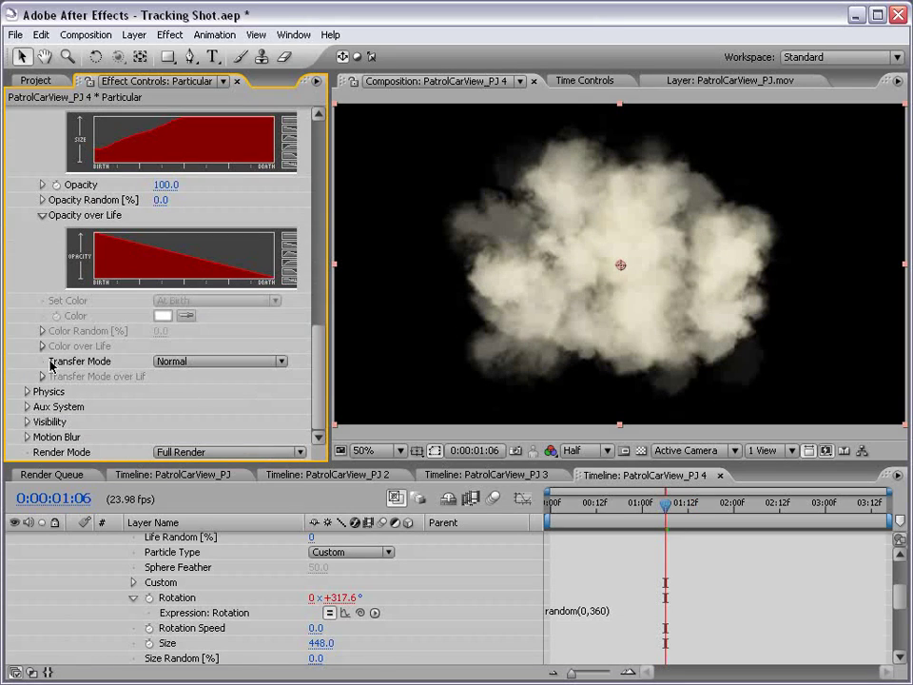
Set particle Transfer Mode to Screen and Opacity to 54, then reveal the patrol car footage
{"action": "left_click", "coordinate": [176, 362]}
{"action": "left_click", "coordinate": [186, 395]}
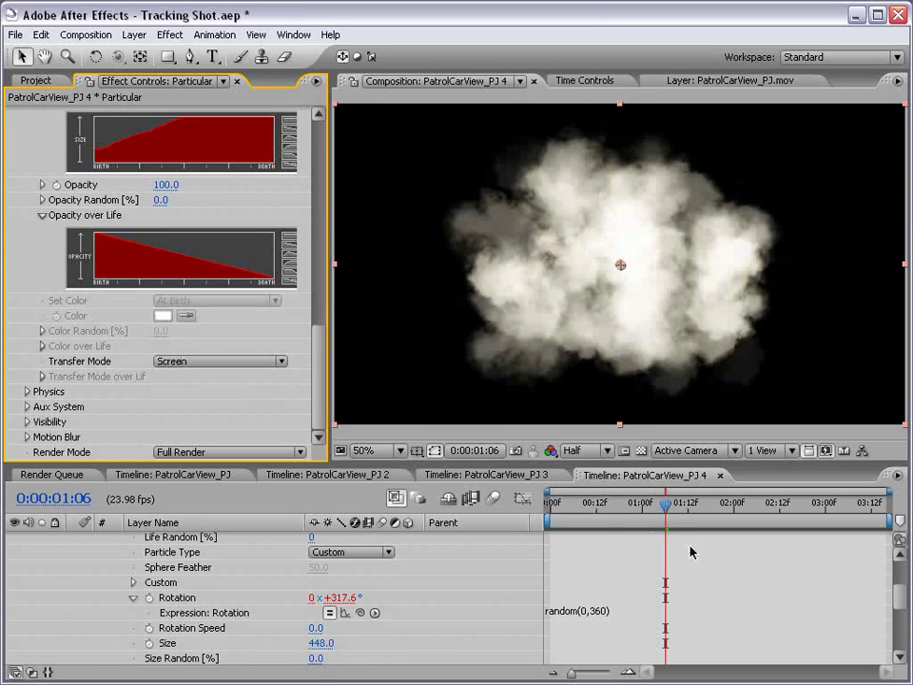
{"action": "left_click_drag", "start_coordinate": [647, 506], "coordinate": [718, 510]}
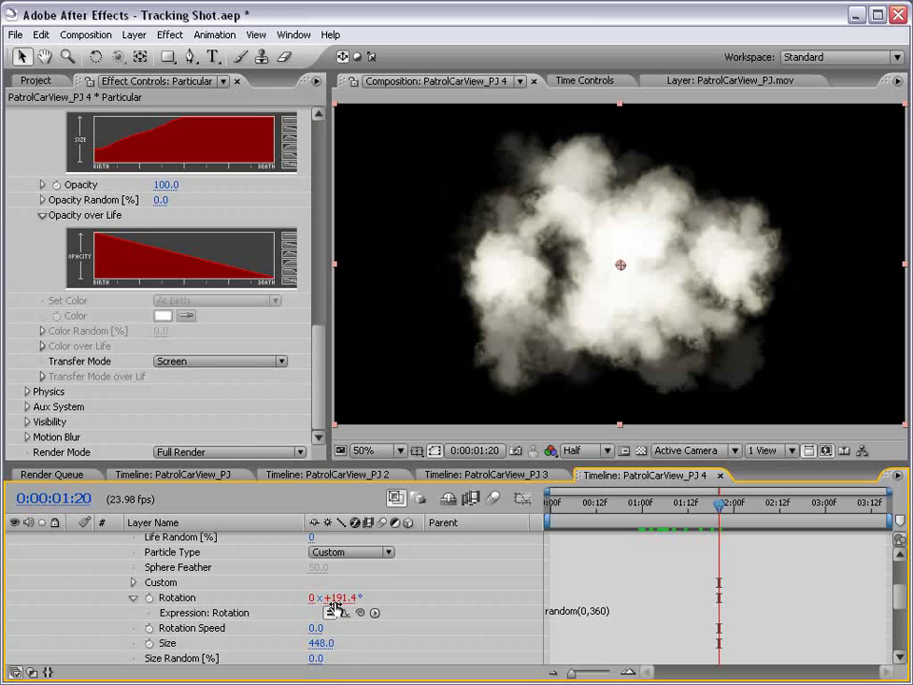
{"action": "scroll", "coordinate": [220, 585], "scroll_direction": "up", "scroll_amount": 1}
{"action": "scroll", "coordinate": [180, 605], "scroll_direction": "up", "scroll_amount": 5}
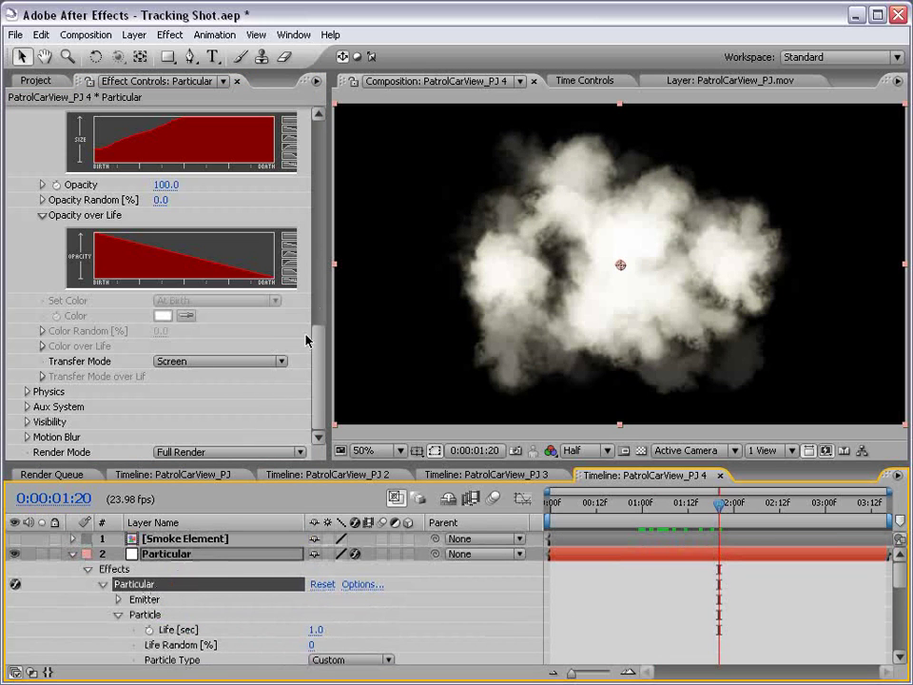
{"action": "scroll", "coordinate": [122, 158], "scroll_direction": "up", "scroll_amount": 2}
{"action": "mouse_move", "coordinate": [166, 260]}
{"action": "left_mouse_down"}
{"action": "mouse_move", "coordinate": [138, 262]}
{"action": "mouse_move", "coordinate": [157, 263]}
{"action": "left_mouse_up"}
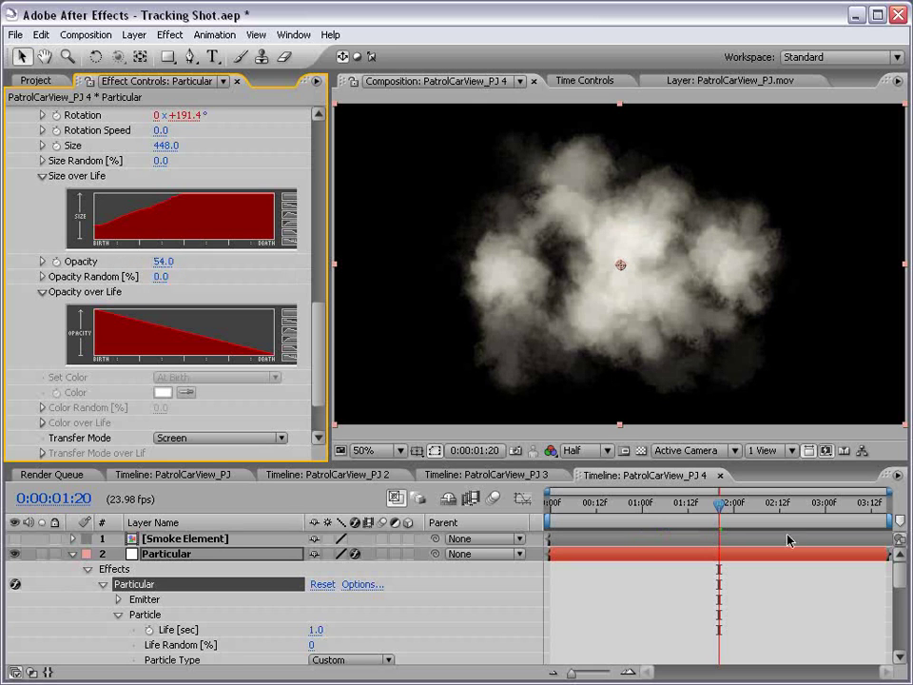
{"action": "left_click_drag", "start_coordinate": [628, 504], "coordinate": [766, 510]}
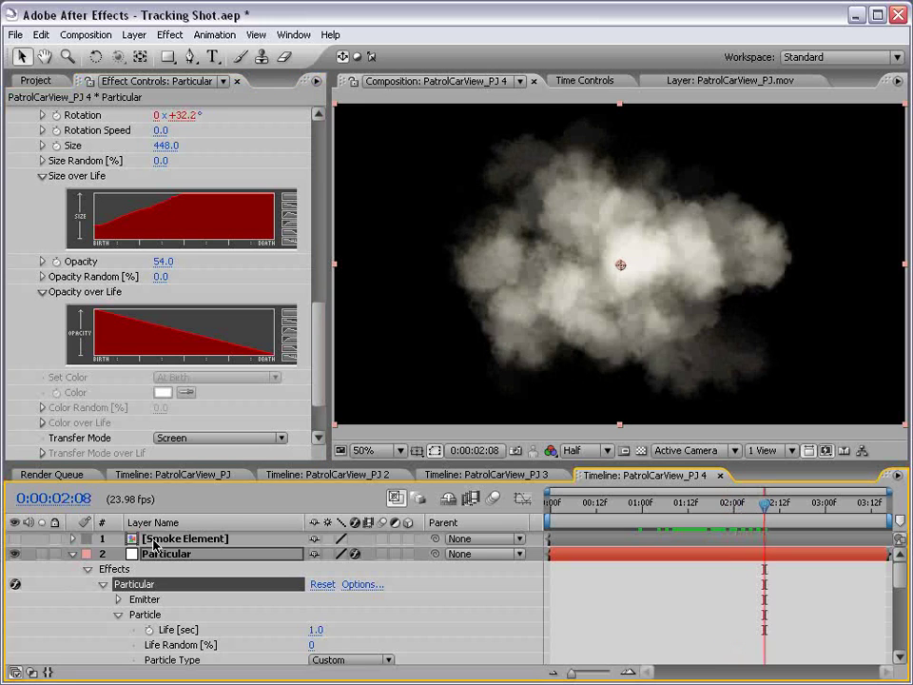
{"action": "left_click", "coordinate": [72, 554]}
{"action": "left_click", "coordinate": [14, 569]}
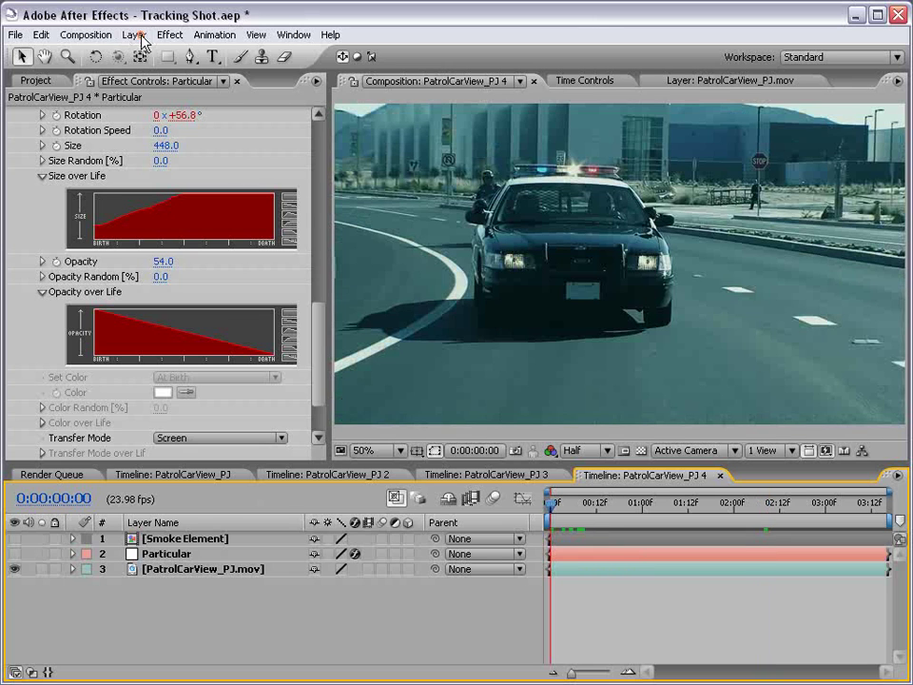
Create a new light red solid layer
{"action": "left_click", "coordinate": [135, 35]}
{"action": "mouse_move", "coordinate": [152, 50]}
{"action": "left_click", "coordinate": [404, 69]}
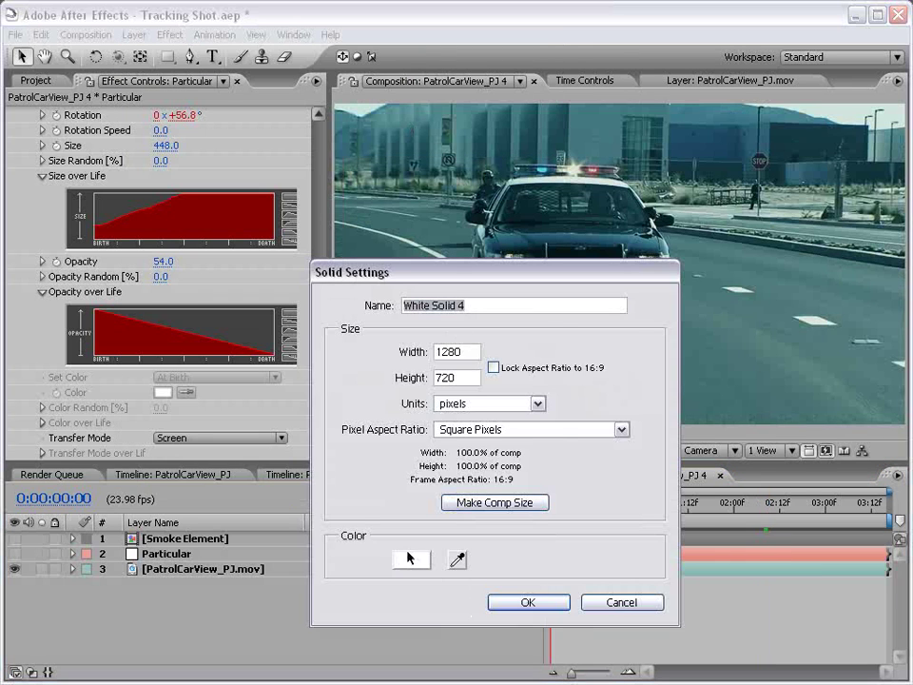
{"action": "left_click", "coordinate": [411, 560]}
{"action": "left_click", "coordinate": [246, 454]}
{"action": "left_click", "coordinate": [252, 399]}
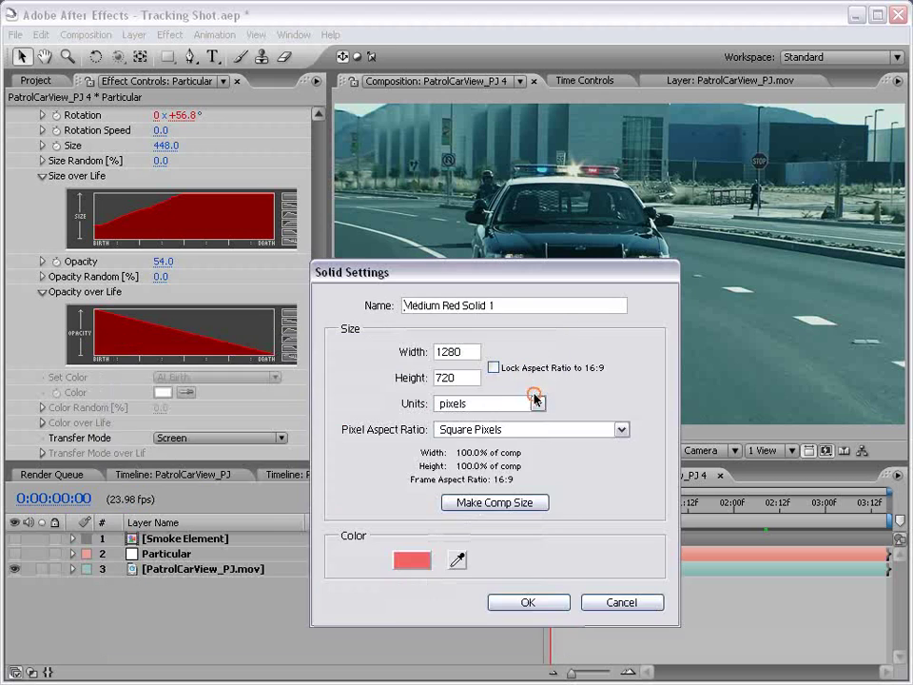
{"action": "left_click", "coordinate": [528, 602]}
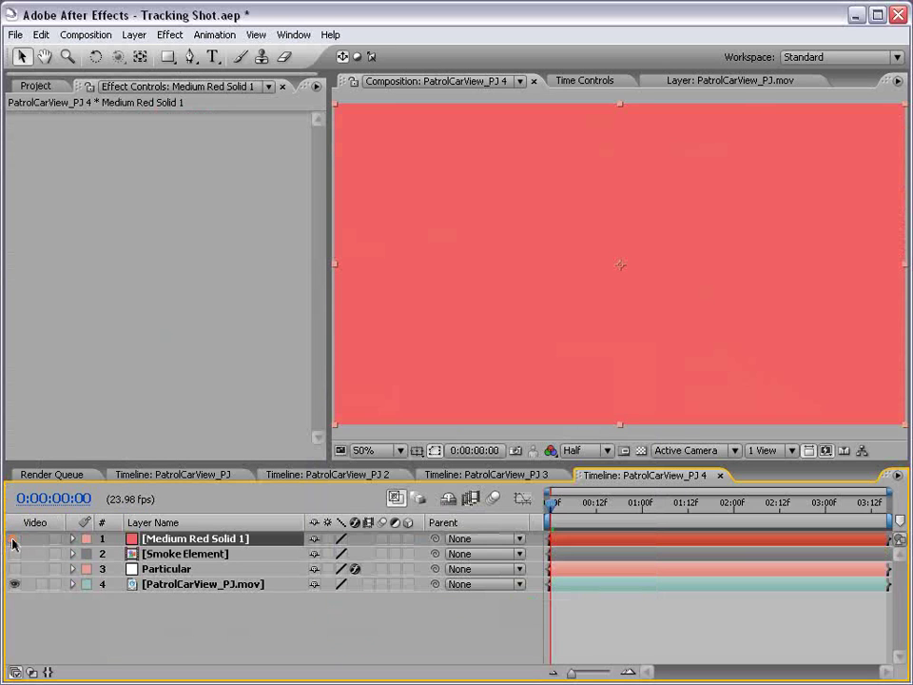
Hide the red solid and frame the patrol car for mask drawing
{"action": "left_click", "coordinate": [13, 538]}
{"action": "left_click", "coordinate": [193, 59]}
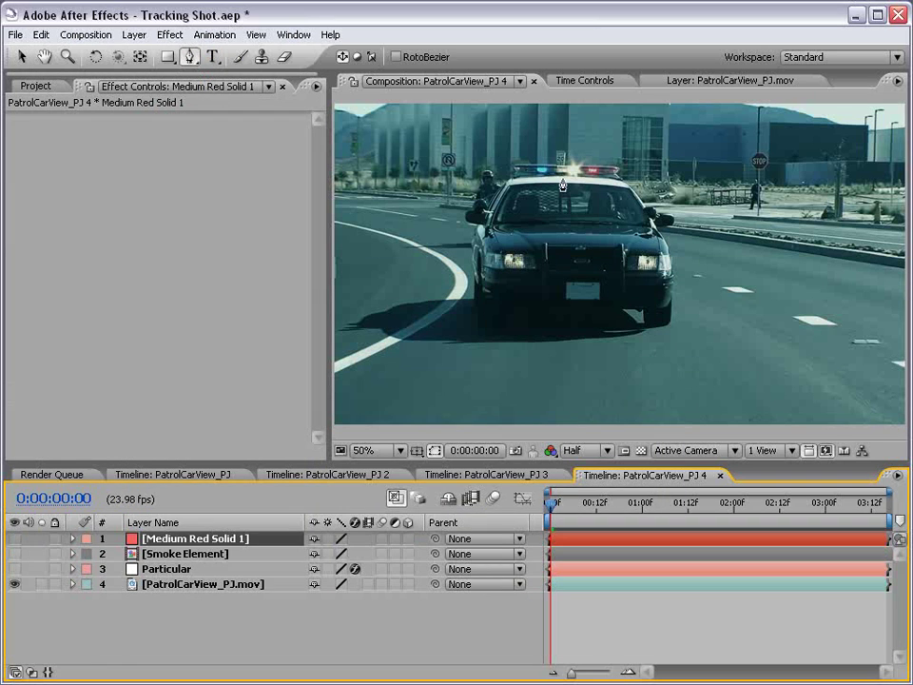
{"action": "key", "text": "grave"}
{"action": "left_click_drag", "start_coordinate": [232, 390], "coordinate": [395, 411]}
{"action": "key", "text": "grave"}
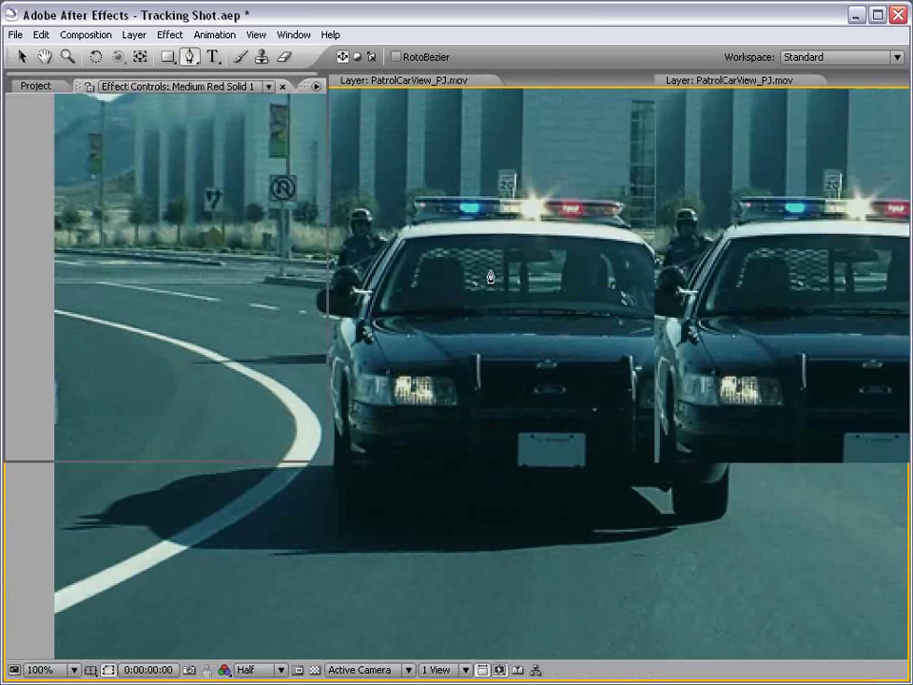
{"action": "left_click", "coordinate": [166, 539]}
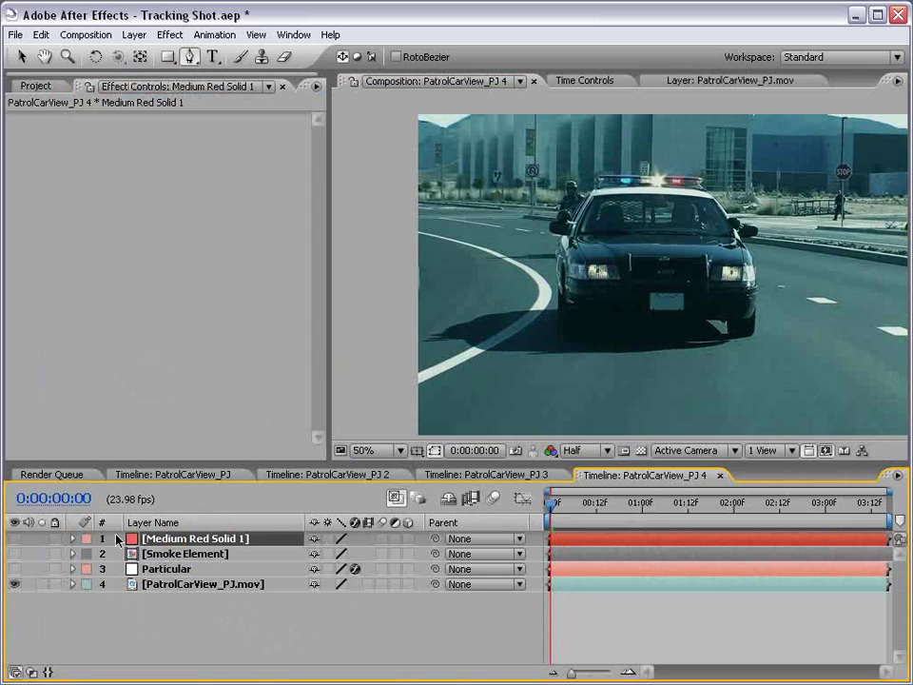
{"action": "left_click", "coordinate": [14, 539]}
{"action": "scroll", "coordinate": [510, 321], "scroll_direction": "up", "scroll_amount": 1}
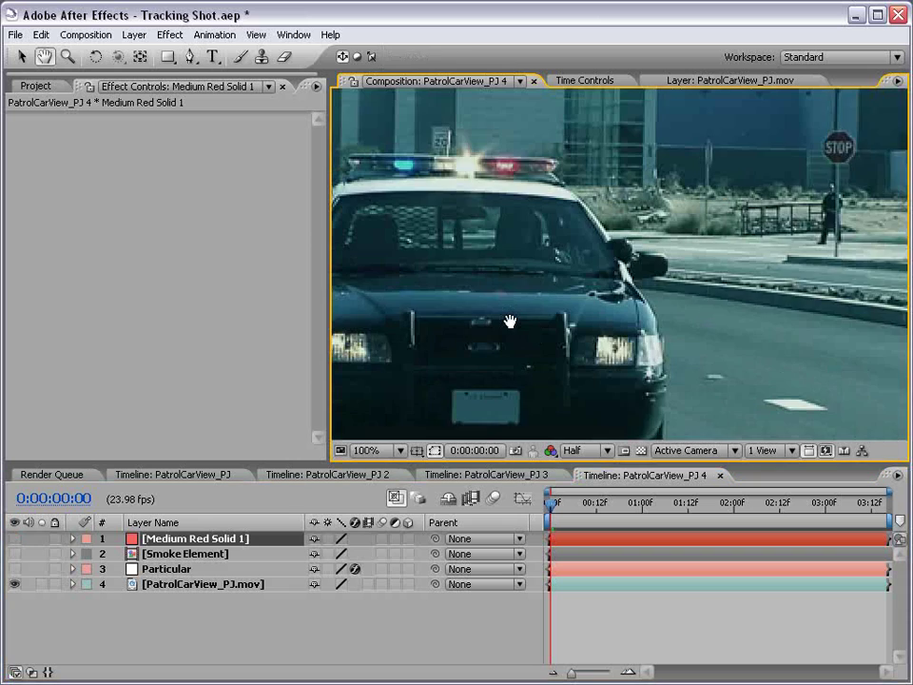
{"action": "left_click_drag", "start_coordinate": [510, 321], "coordinate": [633, 296]}
{"action": "left_click", "coordinate": [191, 56]}
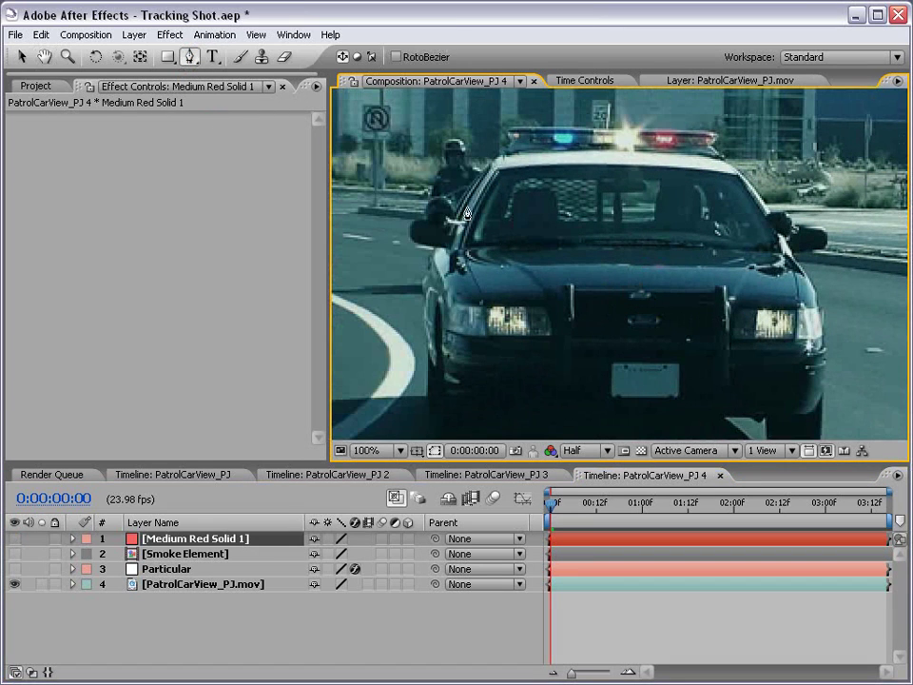
Trace the mask up the car's left side and roof to the light bar
{"action": "left_click_drag", "start_coordinate": [578, 315], "coordinate": [579, 265]}
{"action": "left_click", "coordinate": [424, 337]}
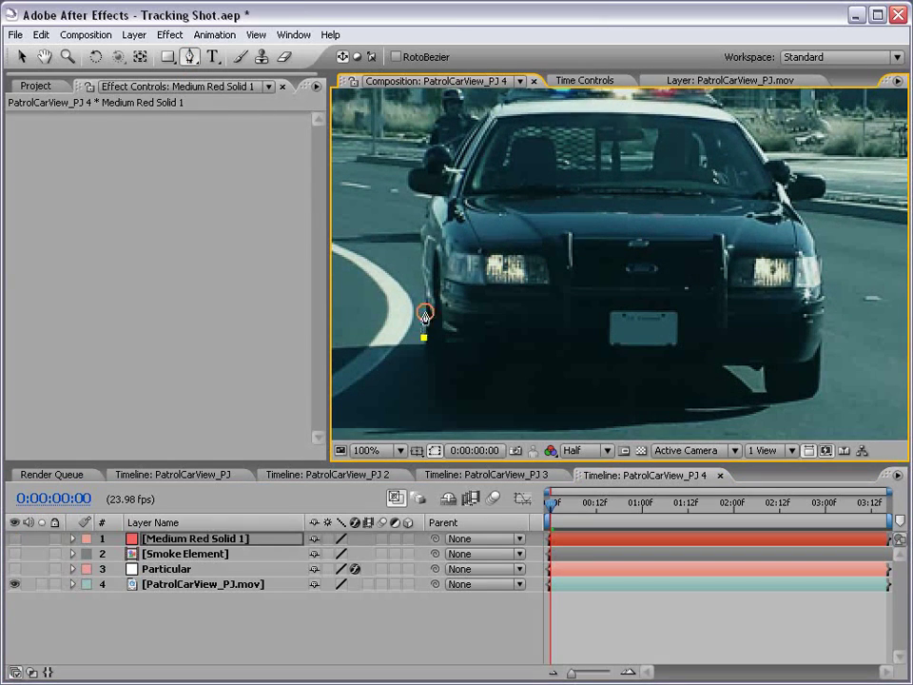
{"action": "left_click", "coordinate": [420, 262]}
{"action": "left_click_drag", "start_coordinate": [422, 226], "coordinate": [422, 210]}
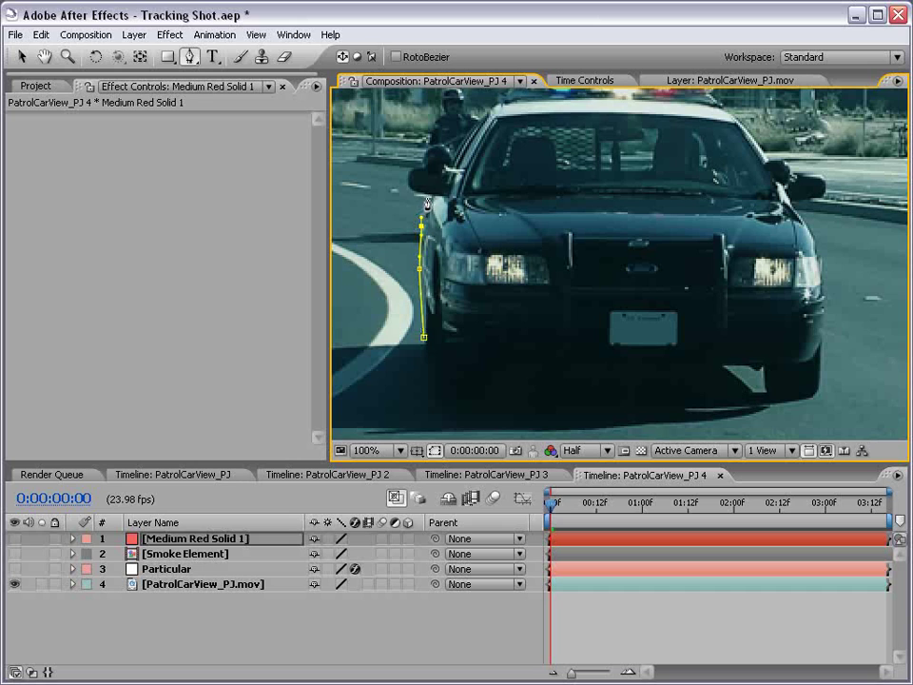
{"action": "left_click", "coordinate": [426, 198]}
{"action": "left_click", "coordinate": [406, 168]}
{"action": "mouse_move", "coordinate": [433, 143]}
{"action": "left_mouse_down"}
{"action": "mouse_move", "coordinate": [455, 144]}
{"action": "mouse_move", "coordinate": [481, 259]}
{"action": "left_mouse_up"}
{"action": "scroll", "coordinate": [481, 259], "scroll_direction": "up", "scroll_amount": 1}
{"action": "left_click", "coordinate": [515, 287]}
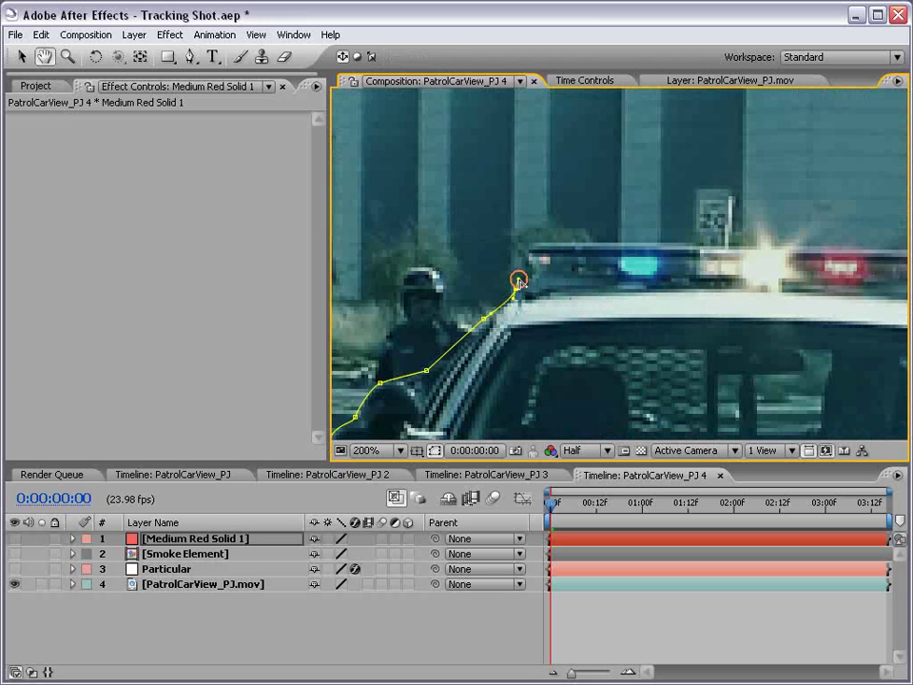
{"action": "left_click", "coordinate": [528, 243]}
{"action": "left_click", "coordinate": [692, 244]}
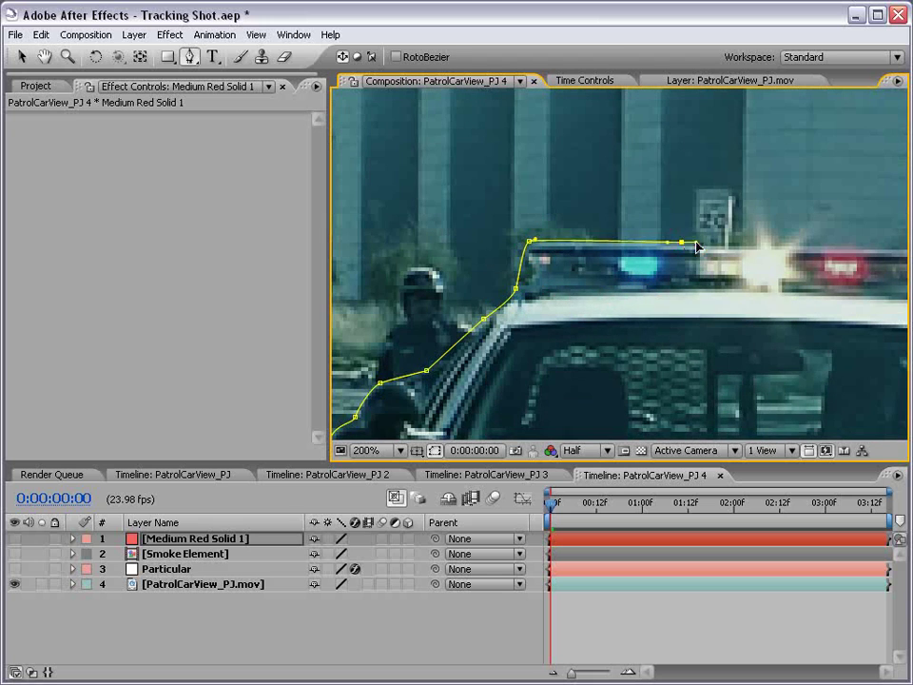
Continue the mask around the light bar's right end, down the roof to the mirror
{"action": "left_click_drag", "start_coordinate": [846, 268], "coordinate": [669, 275]}
{"action": "left_click", "coordinate": [672, 251]}
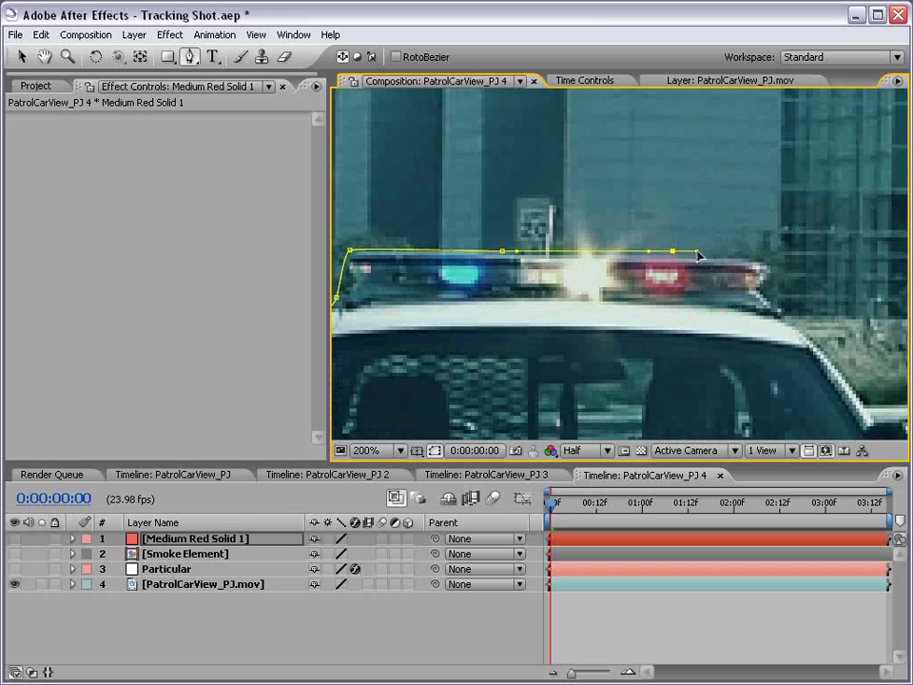
{"action": "left_click", "coordinate": [764, 263]}
{"action": "left_click", "coordinate": [763, 286]}
{"action": "left_click", "coordinate": [803, 321]}
{"action": "left_click_drag", "start_coordinate": [850, 381], "coordinate": [713, 316]}
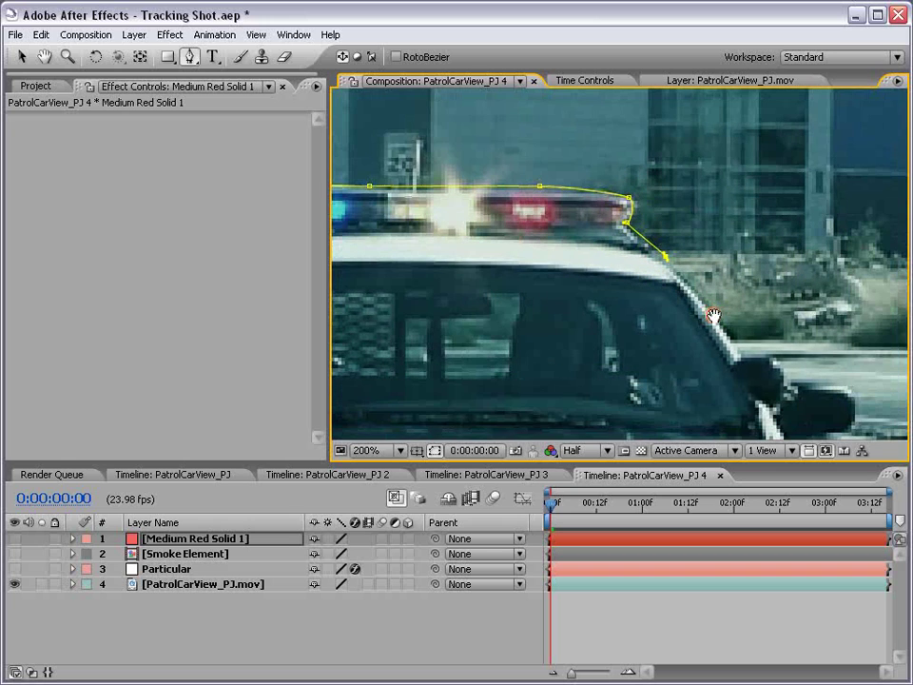
{"action": "left_click", "coordinate": [713, 310]}
{"action": "left_click", "coordinate": [742, 351]}
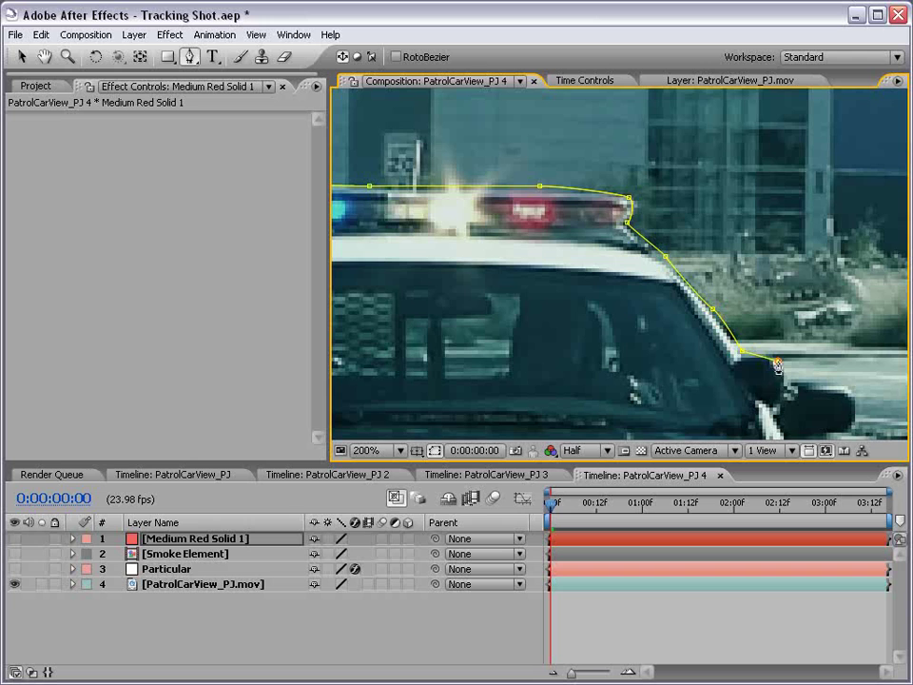
{"action": "left_click", "coordinate": [791, 386]}
{"action": "left_click", "coordinate": [824, 381]}
Outline the mask around the side mirror, fender and car's front edge
{"action": "left_click_drag", "start_coordinate": [846, 388], "coordinate": [742, 192]}
{"action": "left_click", "coordinate": [753, 228]}
{"action": "left_click", "coordinate": [723, 242]}
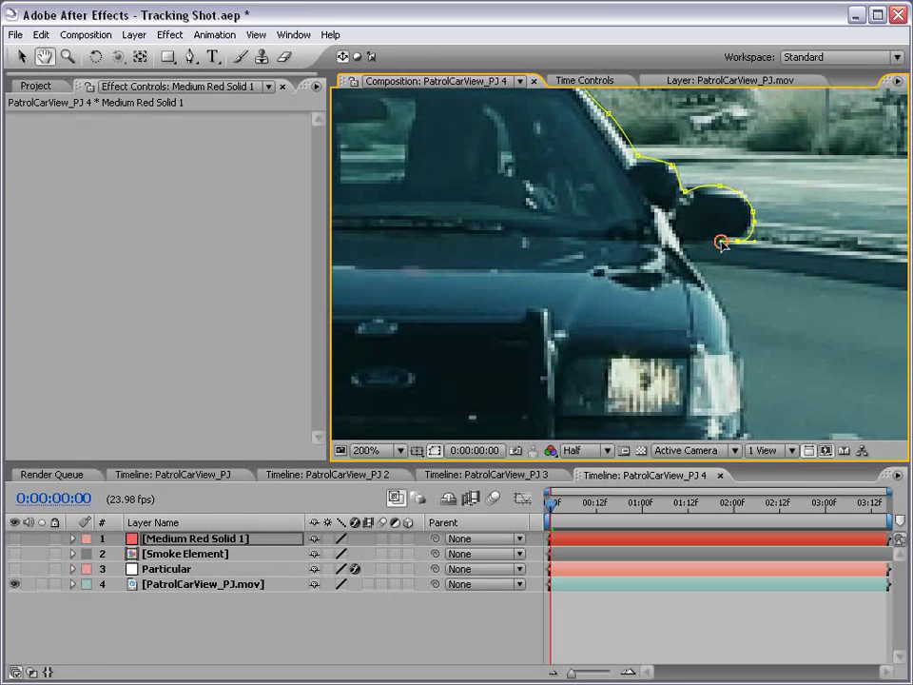
{"action": "left_click", "coordinate": [656, 246]}
{"action": "left_click", "coordinate": [709, 310]}
{"action": "left_click_drag", "start_coordinate": [739, 396], "coordinate": [718, 249]}
{"action": "left_click", "coordinate": [685, 313]}
{"action": "left_click", "coordinate": [686, 358]}
Trace the mask along the car's bottom edge and close the path
{"action": "mouse_move", "coordinate": [728, 438]}
{"action": "left_mouse_down"}
{"action": "mouse_move", "coordinate": [729, 296]}
{"action": "mouse_move", "coordinate": [694, 310]}
{"action": "left_mouse_up"}
{"action": "key", "text": "comma"}
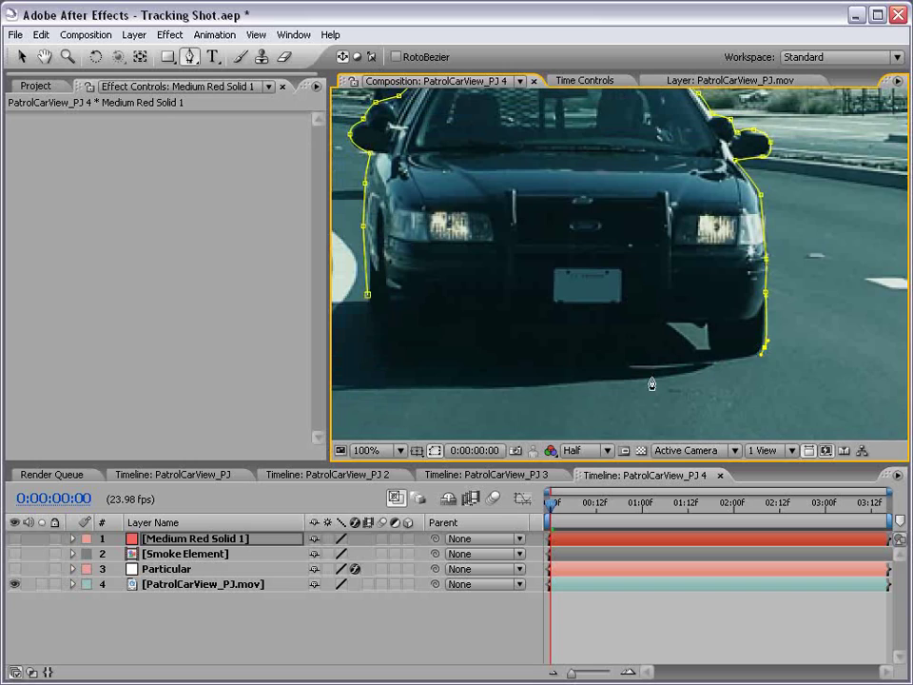
{"action": "left_click_drag", "start_coordinate": [499, 395], "coordinate": [560, 380]}
{"action": "left_click", "coordinate": [549, 367]}
{"action": "left_click", "coordinate": [419, 321]}
{"action": "left_click", "coordinate": [434, 283]}
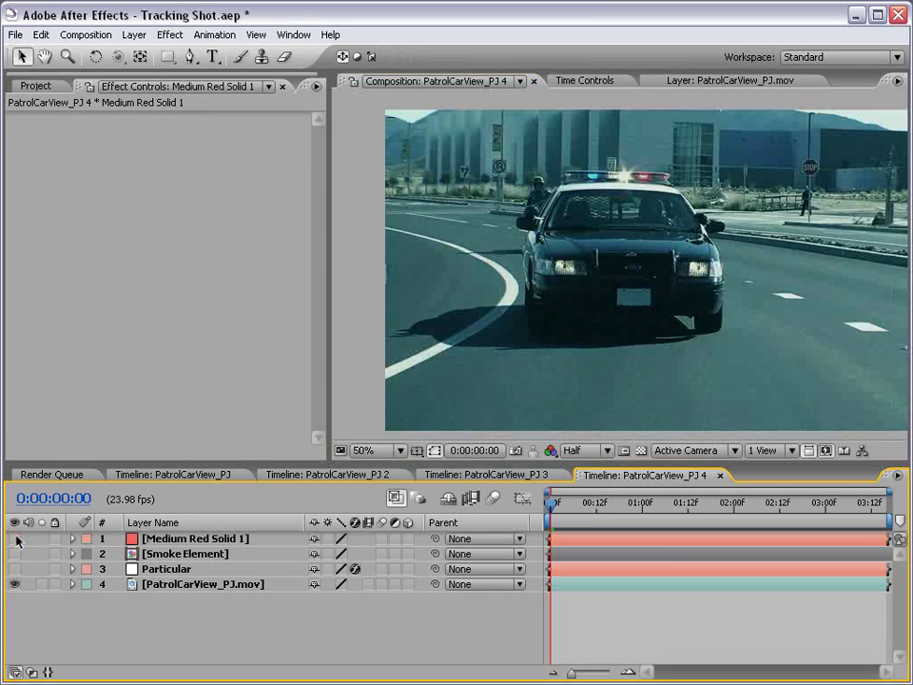
Show the red solid, move Particular above Smoke Element, and rename the solid 'matt'
{"action": "left_click", "coordinate": [15, 538]}
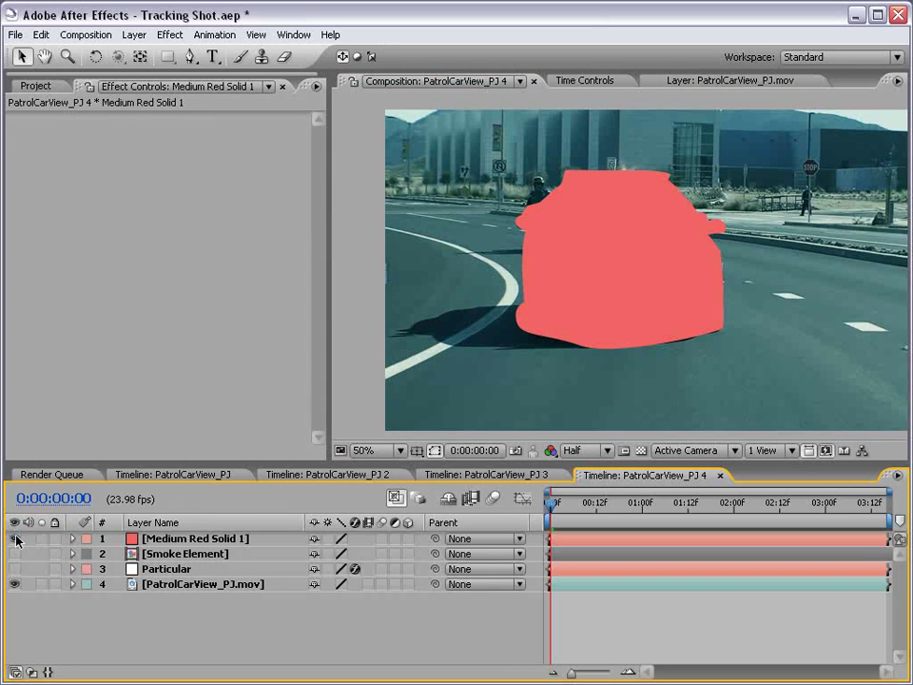
{"action": "left_click", "coordinate": [141, 569]}
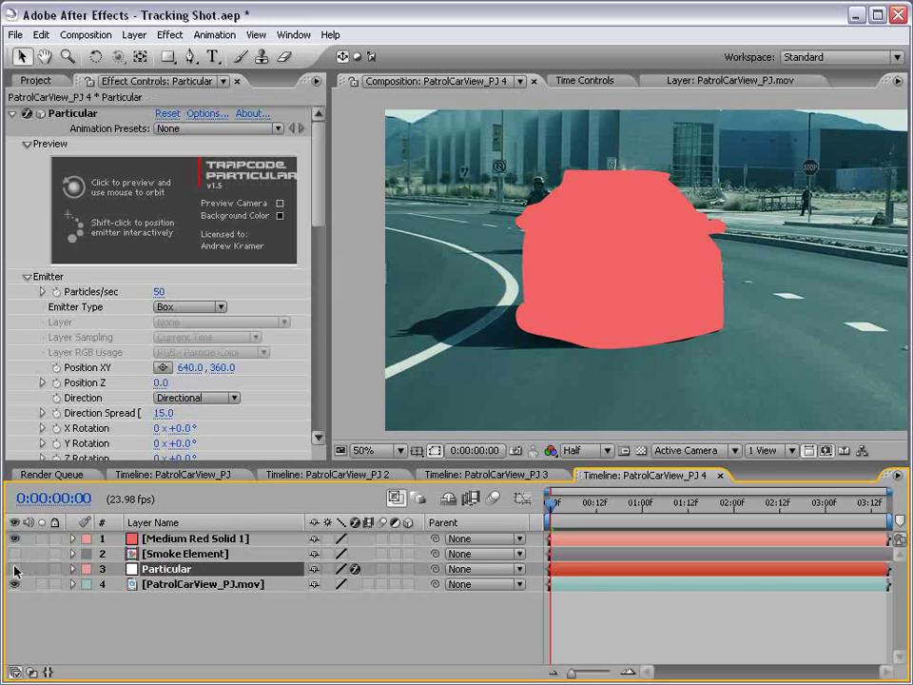
{"action": "left_click_drag", "start_coordinate": [166, 573], "coordinate": [167, 550]}
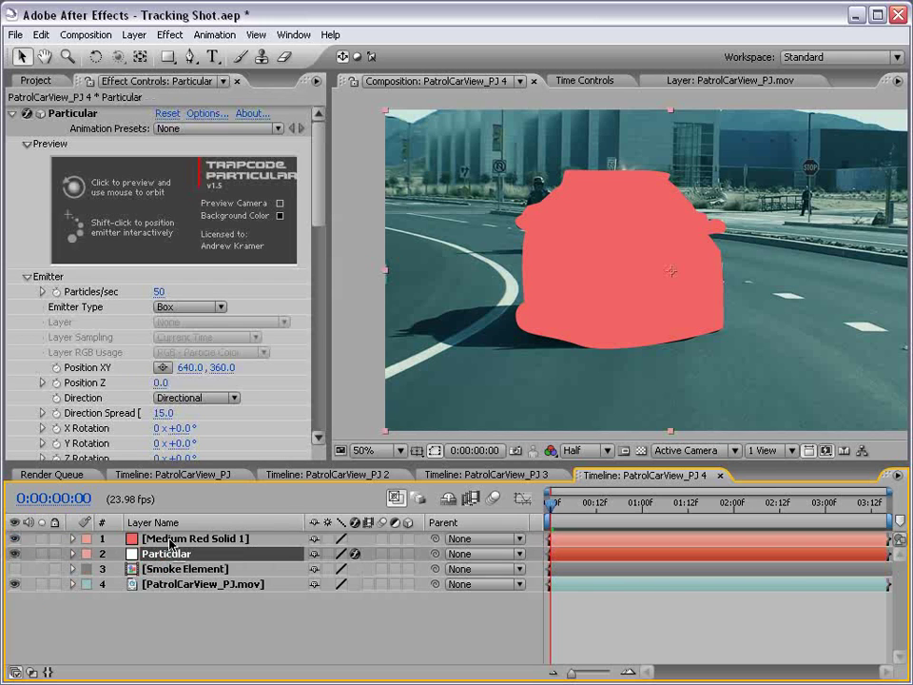
{"action": "left_click", "coordinate": [164, 538]}
{"action": "key", "text": "Return"}
{"action": "type", "text": "matt"}
{"action": "key", "text": "Return"}
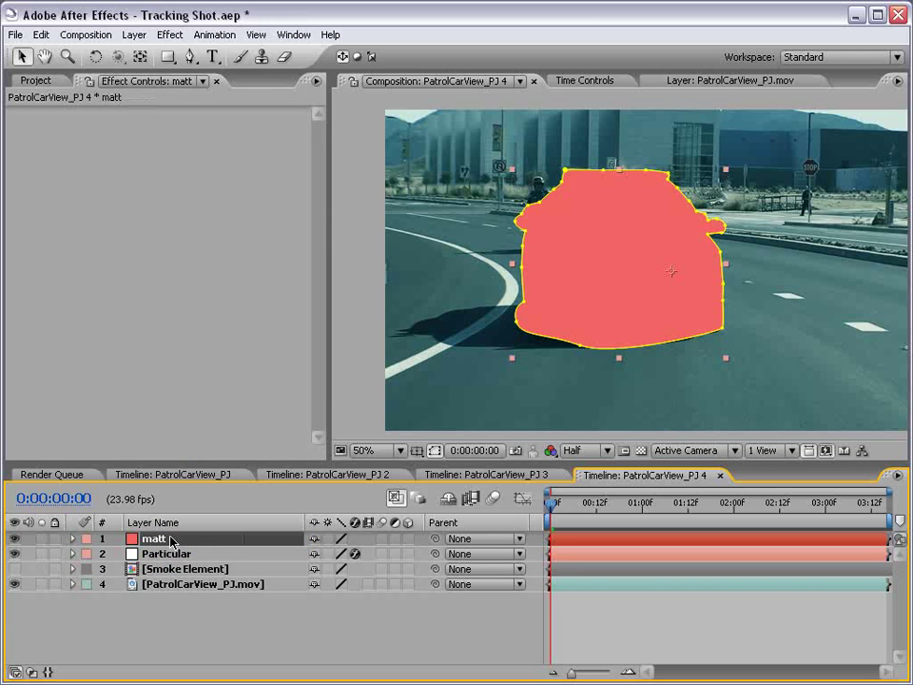
Set Particular's track matte to matt's Alpha Inverted Matte
{"action": "left_click", "coordinate": [189, 555]}
{"action": "key", "text": "F4"}
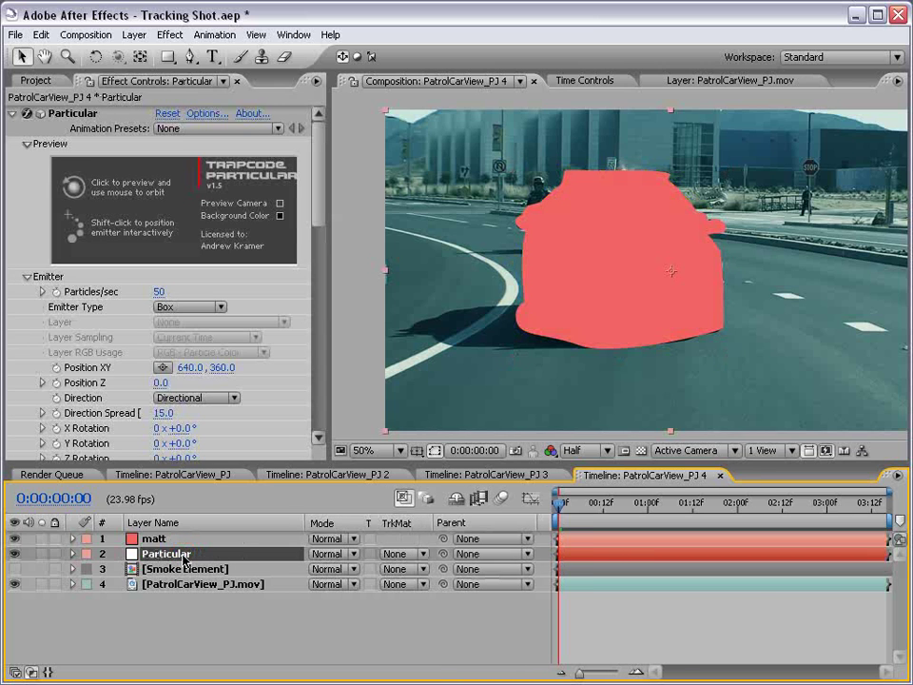
{"action": "left_click_drag", "start_coordinate": [586, 501], "coordinate": [628, 516]}
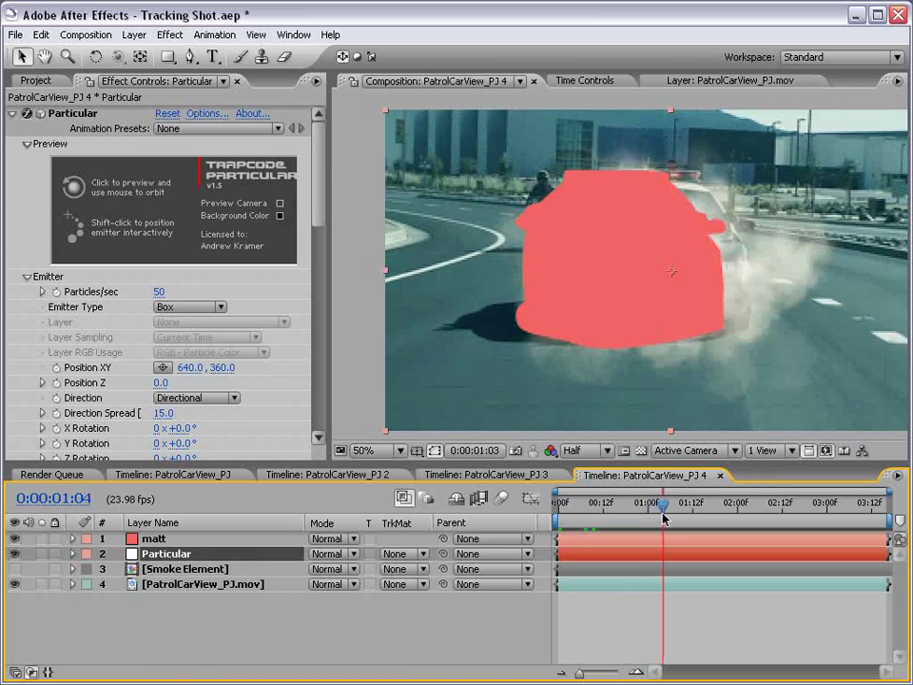
{"action": "left_click", "coordinate": [404, 553]}
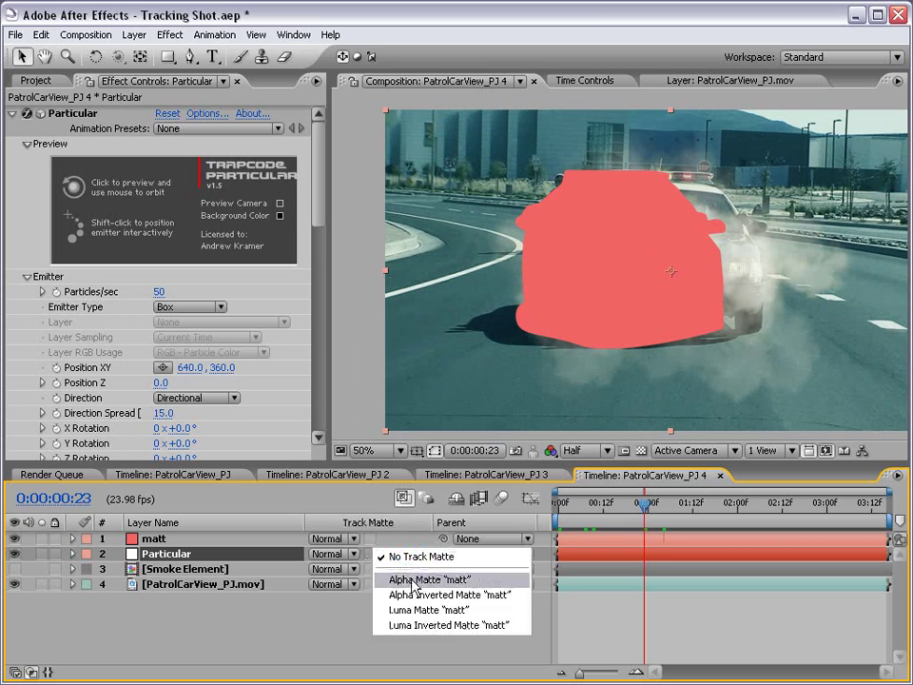
{"action": "left_click", "coordinate": [407, 594]}
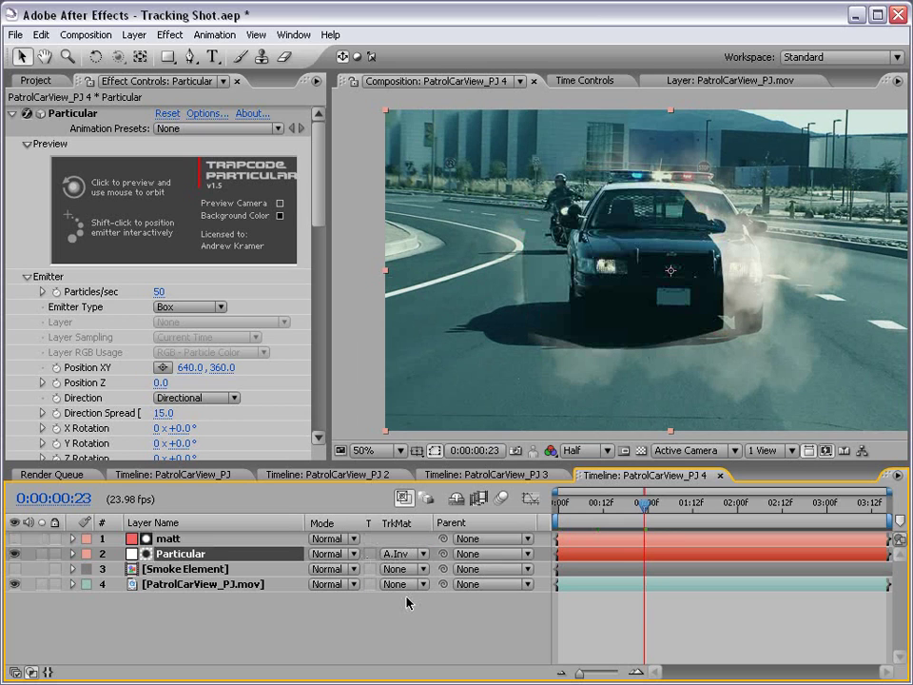
Slide the Particular layer earlier in time and save the project
{"action": "left_click", "coordinate": [561, 515]}
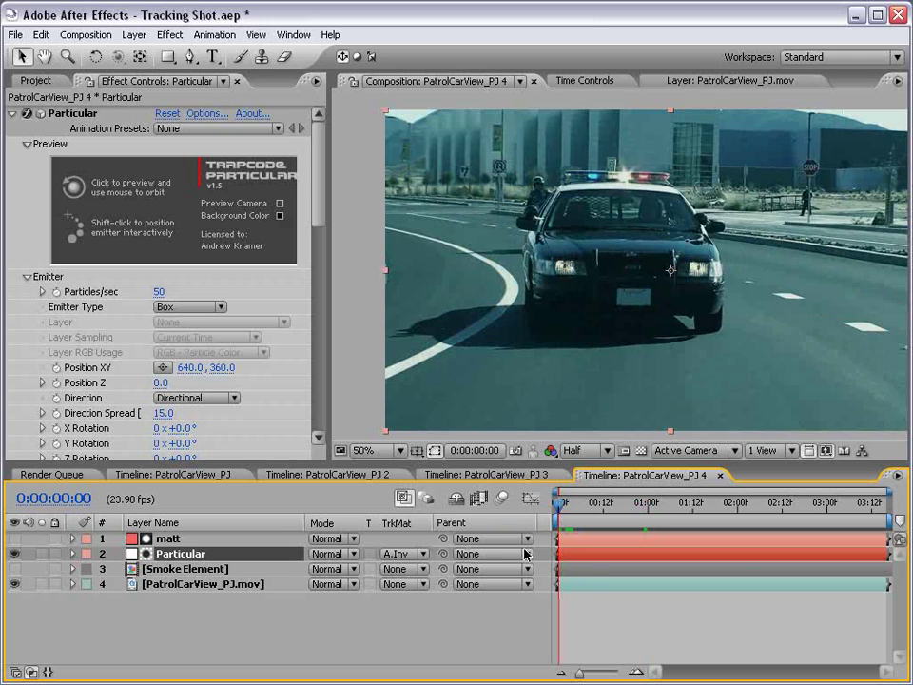
{"action": "mouse_move", "coordinate": [731, 560]}
{"action": "left_mouse_down"}
{"action": "mouse_move", "coordinate": [643, 556]}
{"action": "mouse_move", "coordinate": [707, 556]}
{"action": "left_mouse_up"}
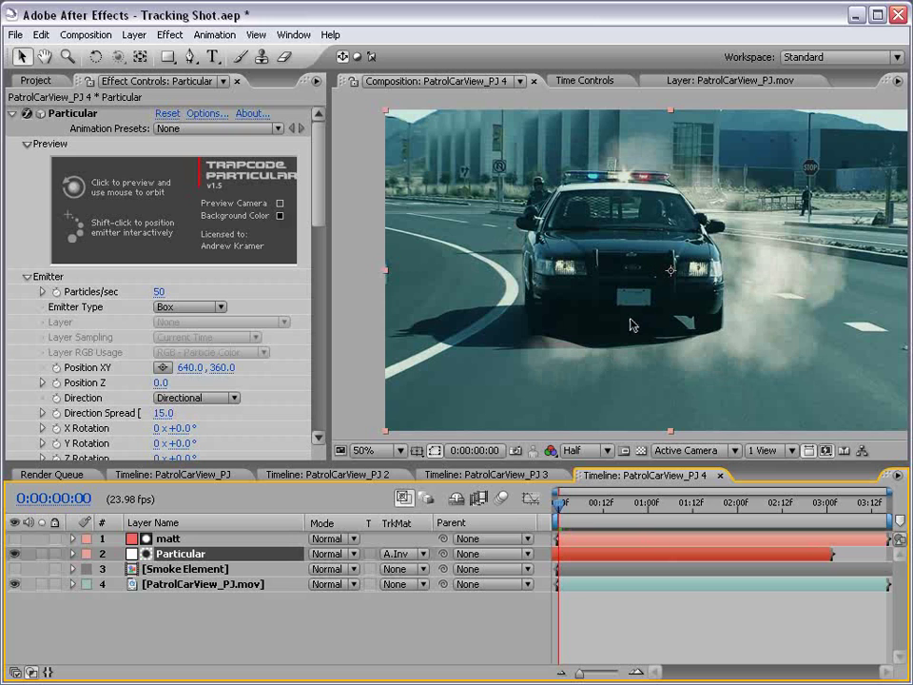
{"action": "left_click", "coordinate": [734, 315]}
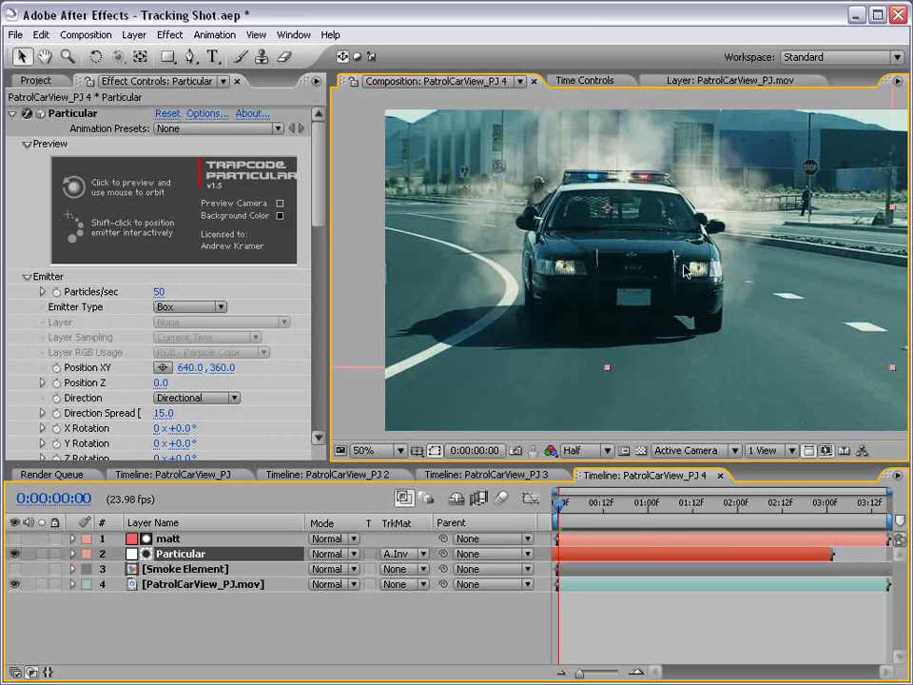
{"action": "left_click", "coordinate": [559, 518]}
{"action": "key", "text": "ctrl+s"}
{"action": "mouse_move", "coordinate": [560, 518]}
{"action": "left_mouse_down"}
{"action": "mouse_move", "coordinate": [590, 501]}
{"action": "mouse_move", "coordinate": [648, 501]}
{"action": "mouse_move", "coordinate": [521, 511]}
{"action": "left_mouse_up"}
Motion-track the patrol car footage from a point near the license plate, analyzing forward
{"action": "left_click", "coordinate": [211, 583]}
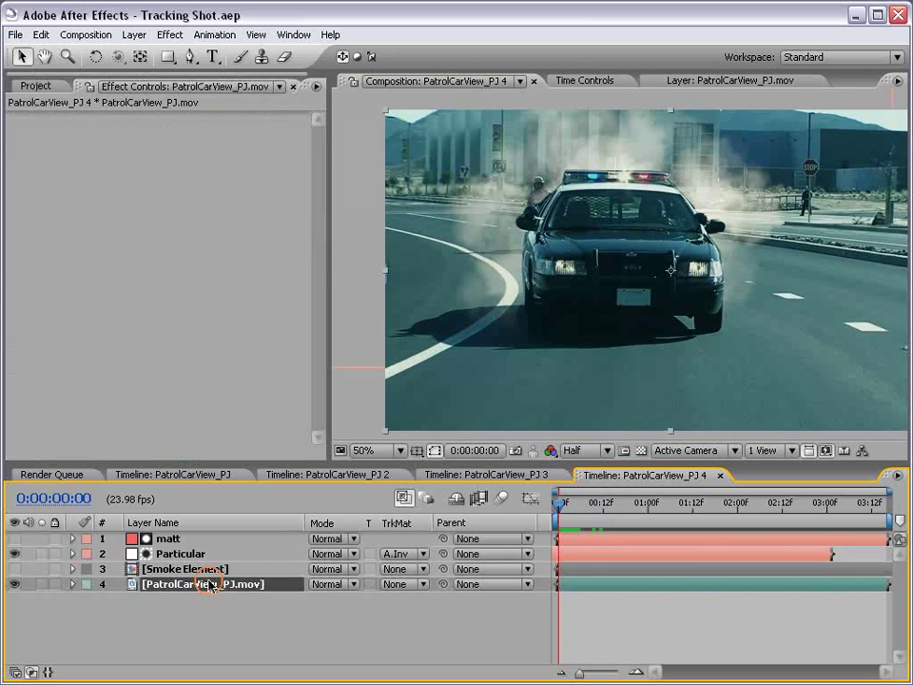
{"action": "left_click", "coordinate": [293, 34]}
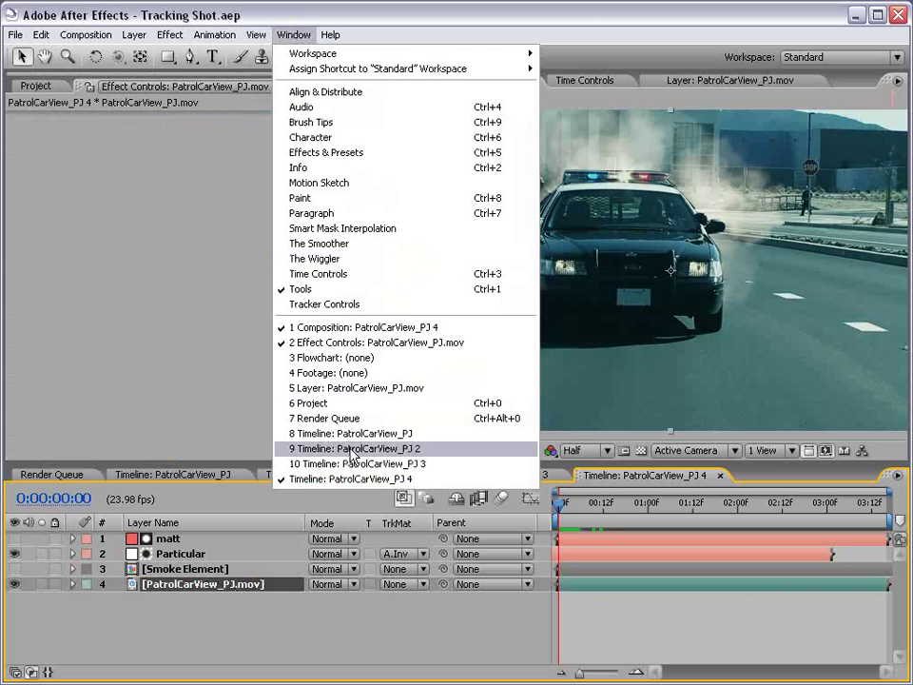
{"action": "left_click", "coordinate": [304, 305]}
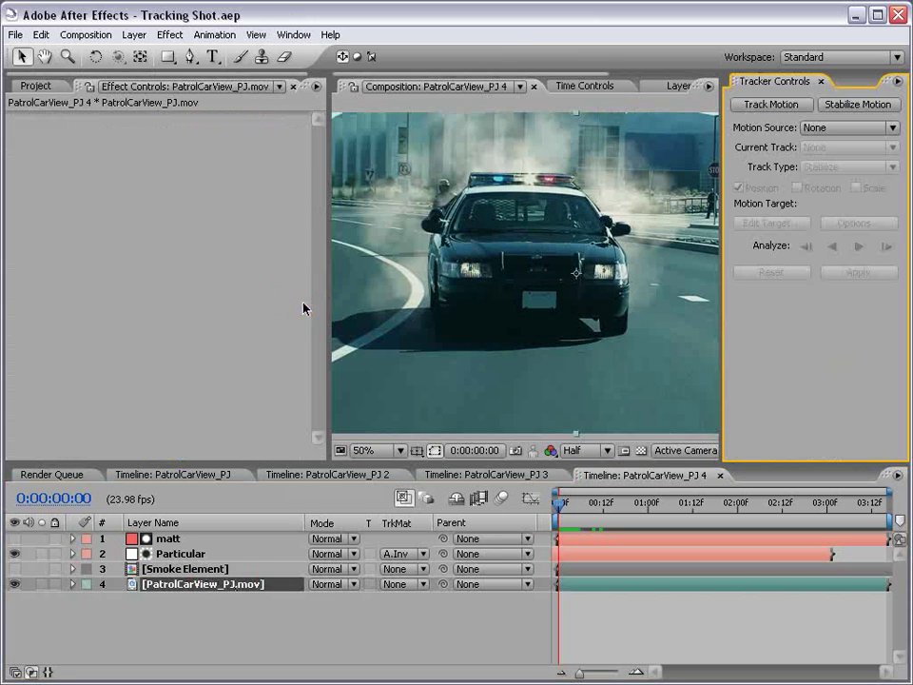
{"action": "left_click", "coordinate": [778, 112]}
{"action": "key", "text": "period"}
{"action": "mouse_move", "coordinate": [525, 300]}
{"action": "left_mouse_down"}
{"action": "mouse_move", "coordinate": [570, 203]}
{"action": "mouse_move", "coordinate": [491, 281]}
{"action": "mouse_move", "coordinate": [578, 382]}
{"action": "left_mouse_up"}
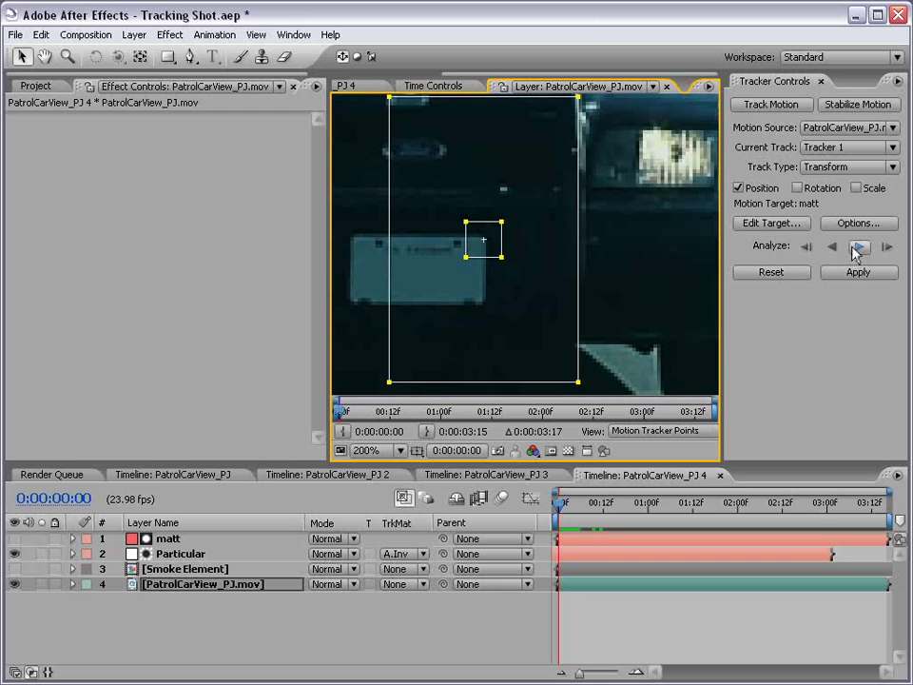
{"action": "left_click", "coordinate": [857, 247]}
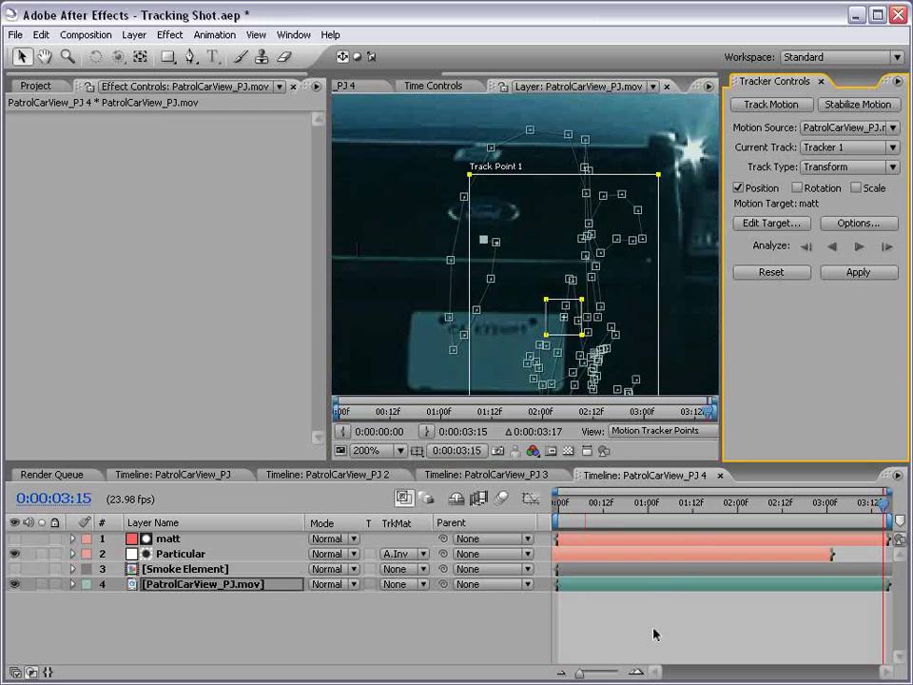
Add a null object and apply the track data to Null 5
{"action": "left_click", "coordinate": [655, 635]}
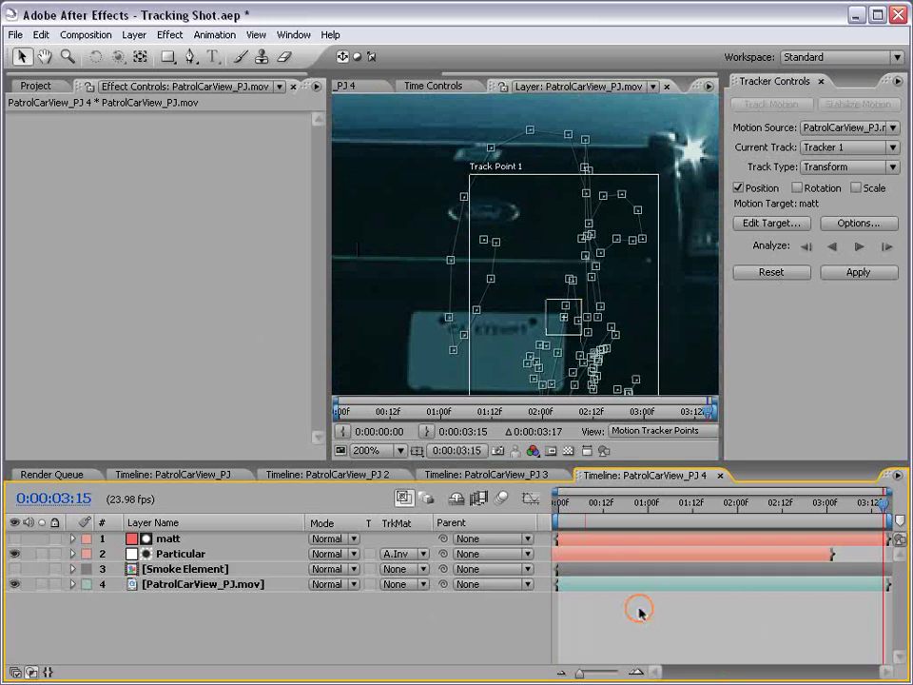
{"action": "left_click", "coordinate": [133, 35]}
{"action": "left_click", "coordinate": [385, 115]}
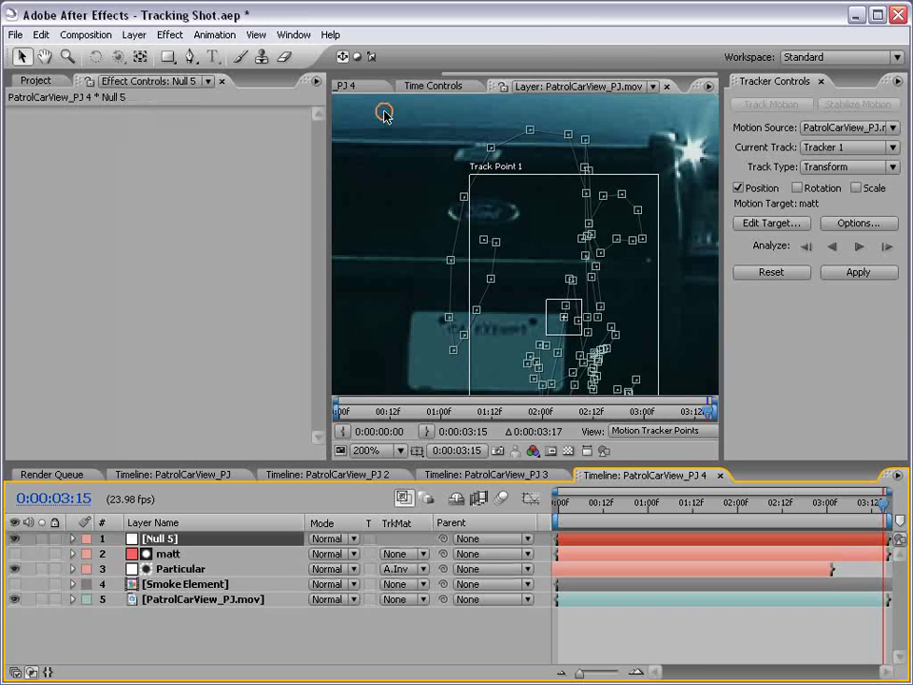
{"action": "left_click", "coordinate": [765, 225]}
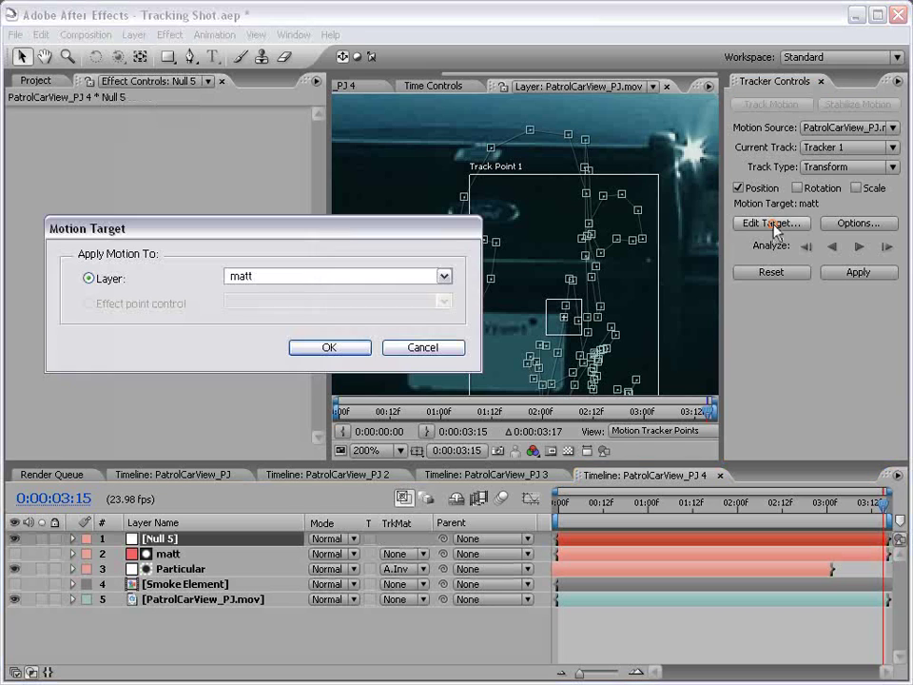
{"action": "left_click", "coordinate": [304, 276]}
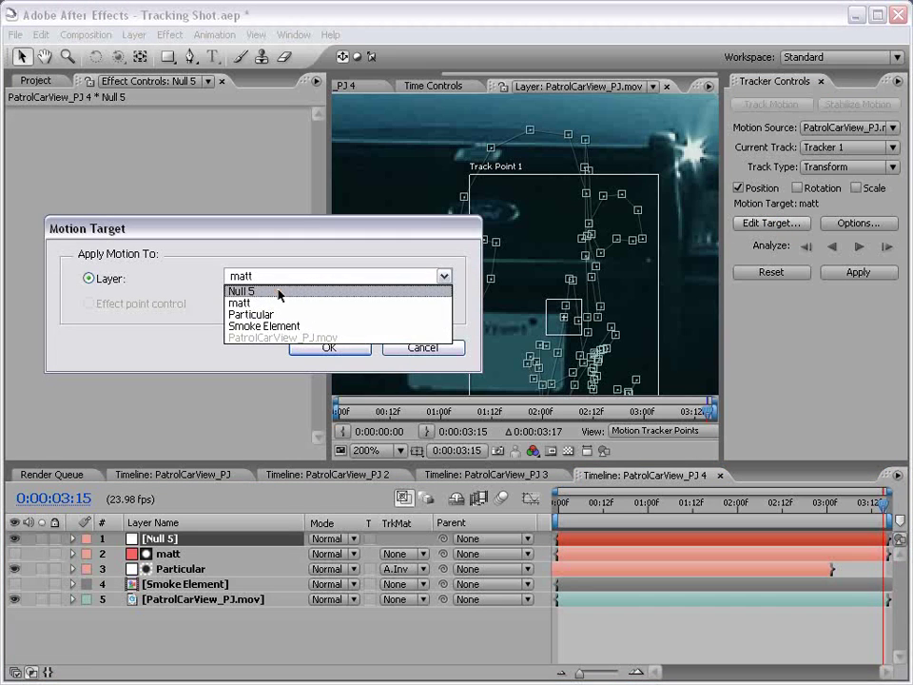
{"action": "left_click", "coordinate": [278, 290]}
{"action": "left_click", "coordinate": [324, 348]}
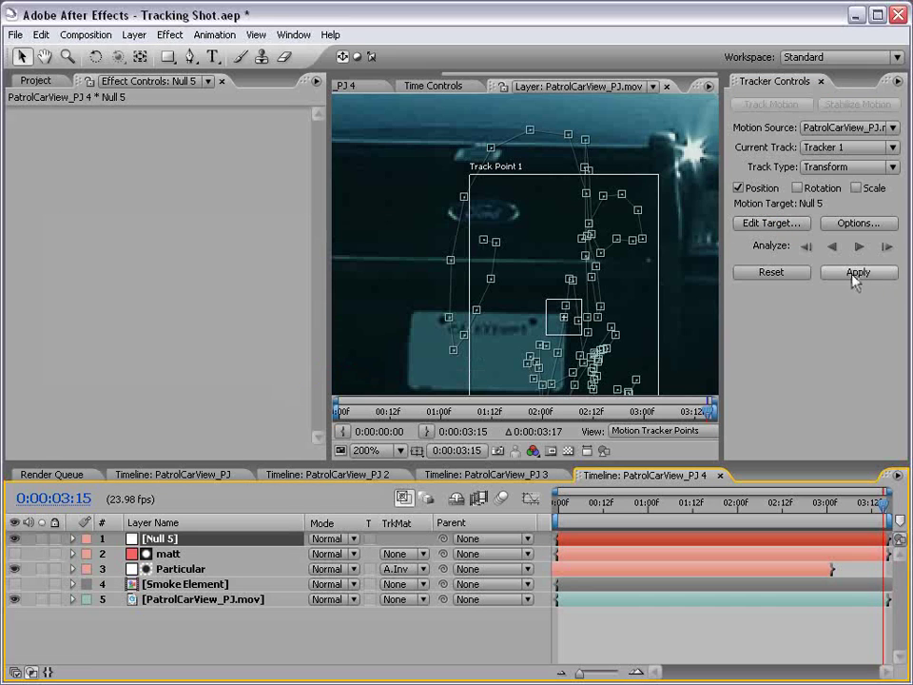
{"action": "left_click", "coordinate": [856, 274]}
{"action": "left_click", "coordinate": [359, 381]}
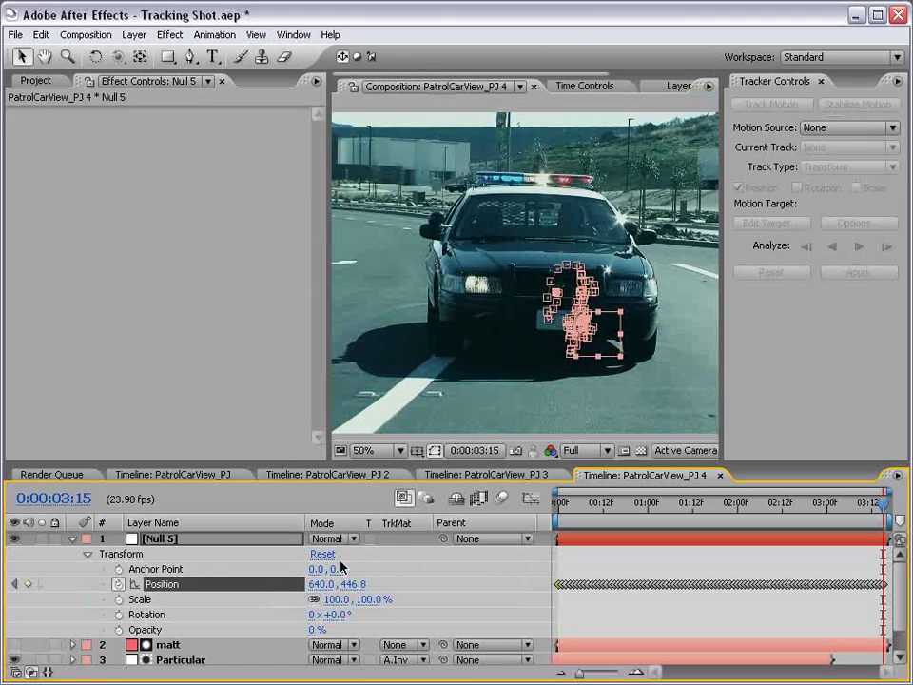
{"action": "left_click", "coordinate": [73, 540]}
At the first frame, parent matt and Particular to Null 5
{"action": "left_click", "coordinate": [717, 631]}
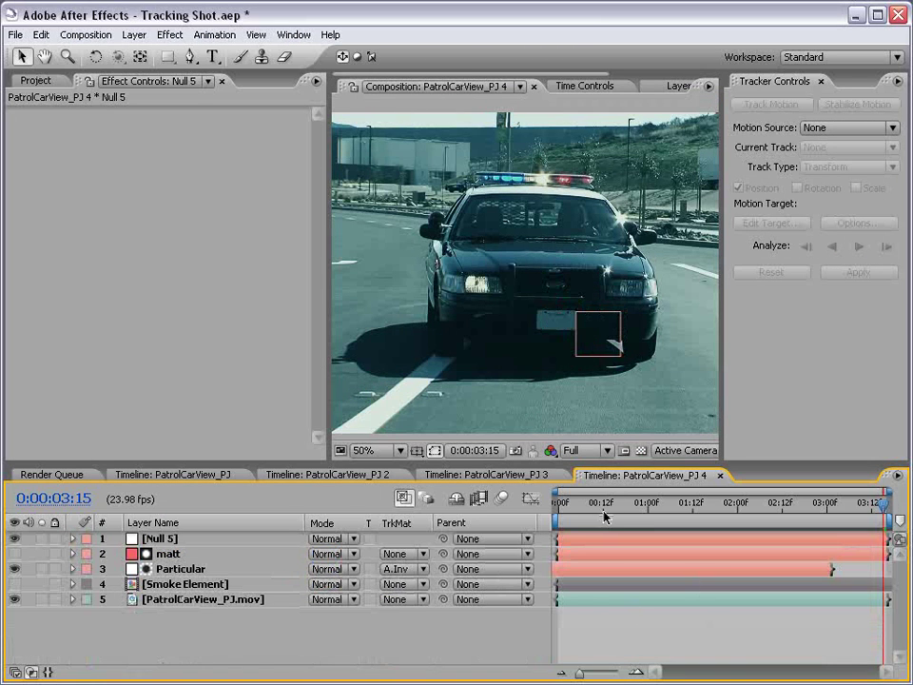
{"action": "left_click", "coordinate": [603, 518]}
{"action": "left_click_drag", "start_coordinate": [613, 519], "coordinate": [466, 526]}
{"action": "left_click", "coordinate": [169, 557]}
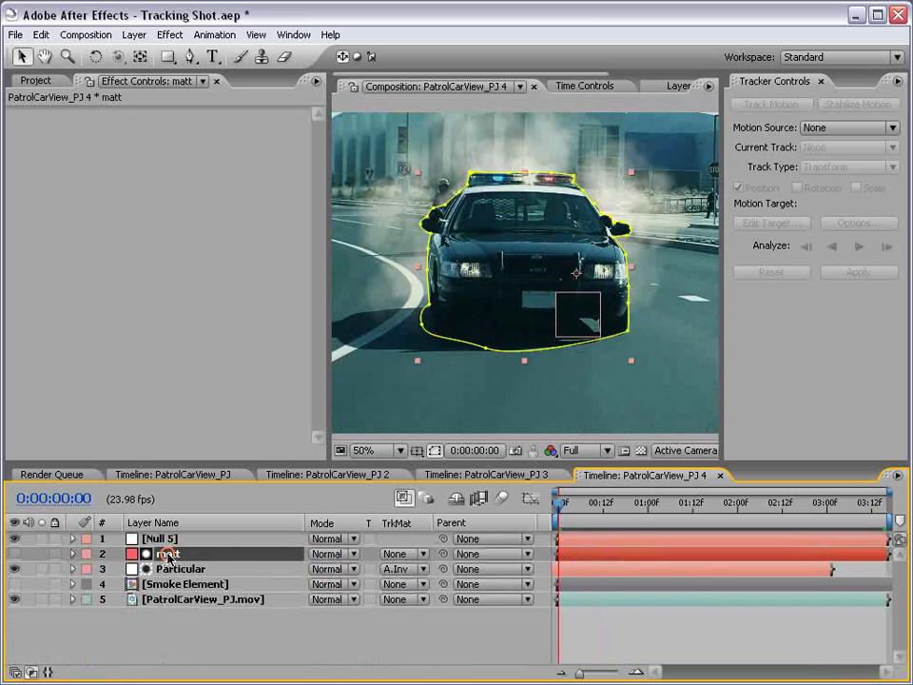
{"action": "left_click", "coordinate": [170, 575], "text": "shift"}
{"action": "left_click_drag", "start_coordinate": [443, 554], "coordinate": [162, 538]}
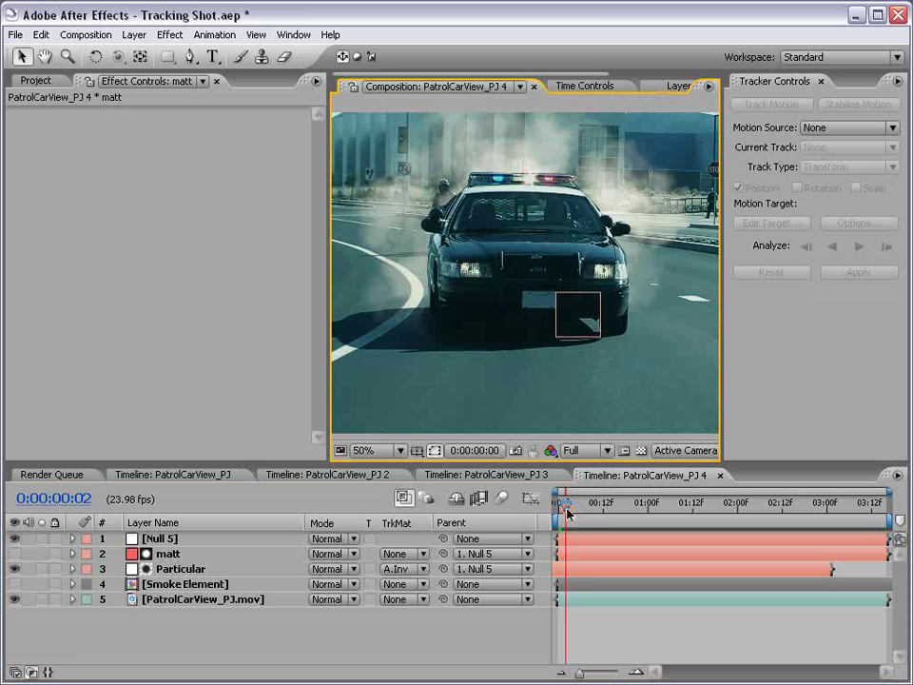
Scrub to about 1:00, zoom in, set preview resolution to Half, and select matt
{"action": "mouse_move", "coordinate": [567, 514]}
{"action": "left_mouse_down"}
{"action": "mouse_move", "coordinate": [660, 512]}
{"action": "mouse_move", "coordinate": [646, 512]}
{"action": "left_mouse_up"}
{"action": "scroll", "coordinate": [513, 265], "scroll_direction": "up", "scroll_amount": 2}
{"action": "left_click_drag", "start_coordinate": [466, 187], "coordinate": [475, 202]}
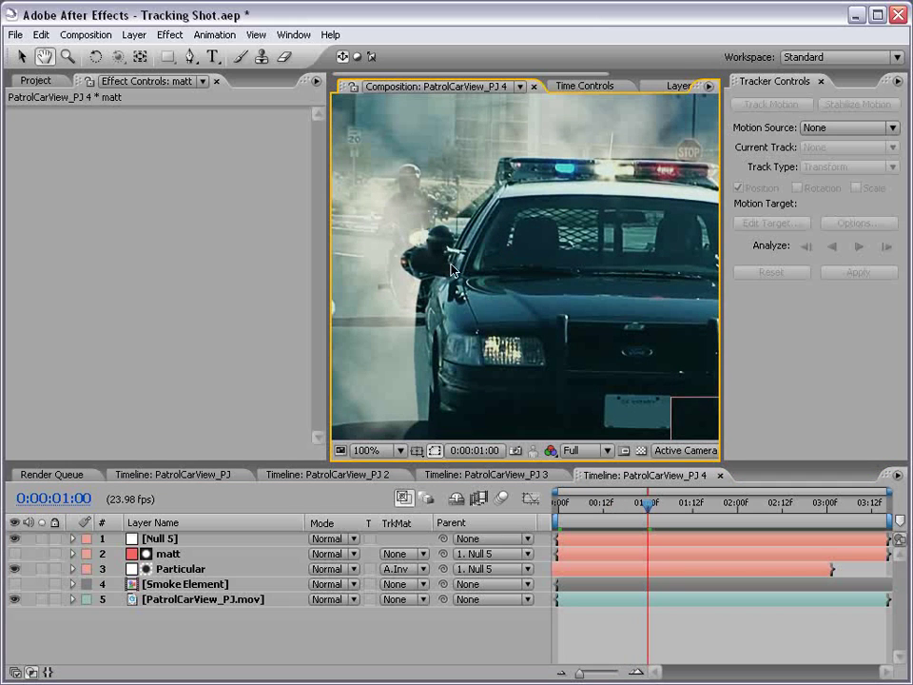
{"action": "left_click", "coordinate": [582, 450]}
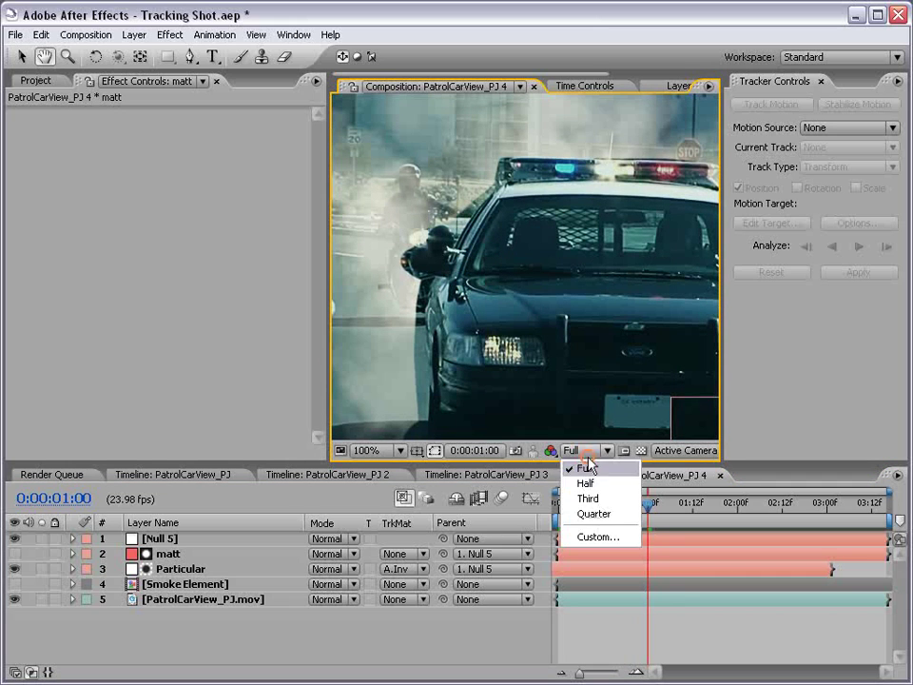
{"action": "left_click", "coordinate": [585, 481]}
{"action": "left_click", "coordinate": [621, 607]}
{"action": "left_click_drag", "start_coordinate": [565, 318], "coordinate": [559, 297]}
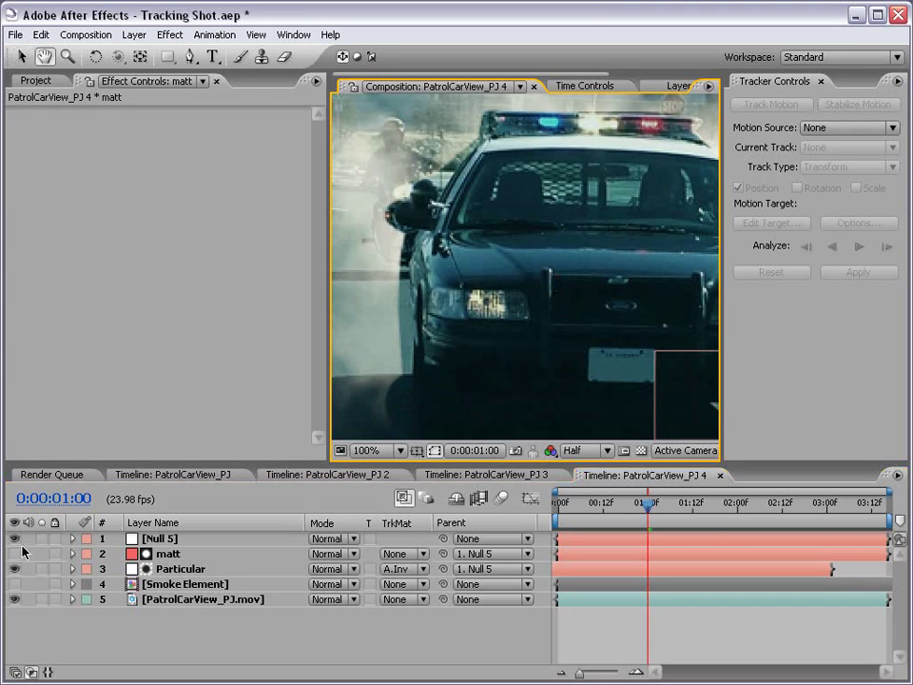
{"action": "left_click", "coordinate": [184, 558]}
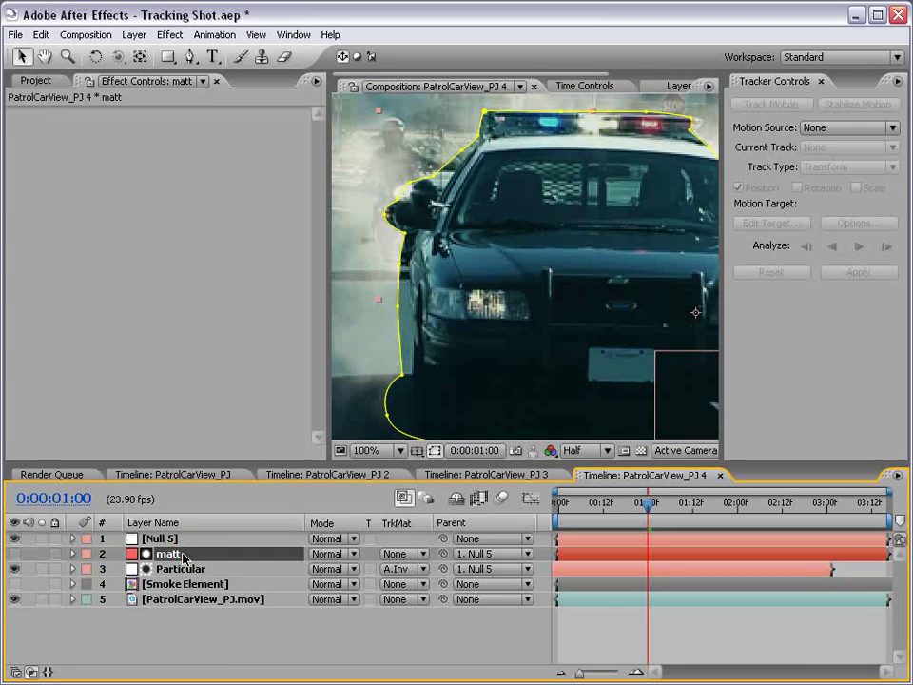
Start a Mask Shape keyframe on matt and move to 1:10
{"action": "key", "text": "m"}
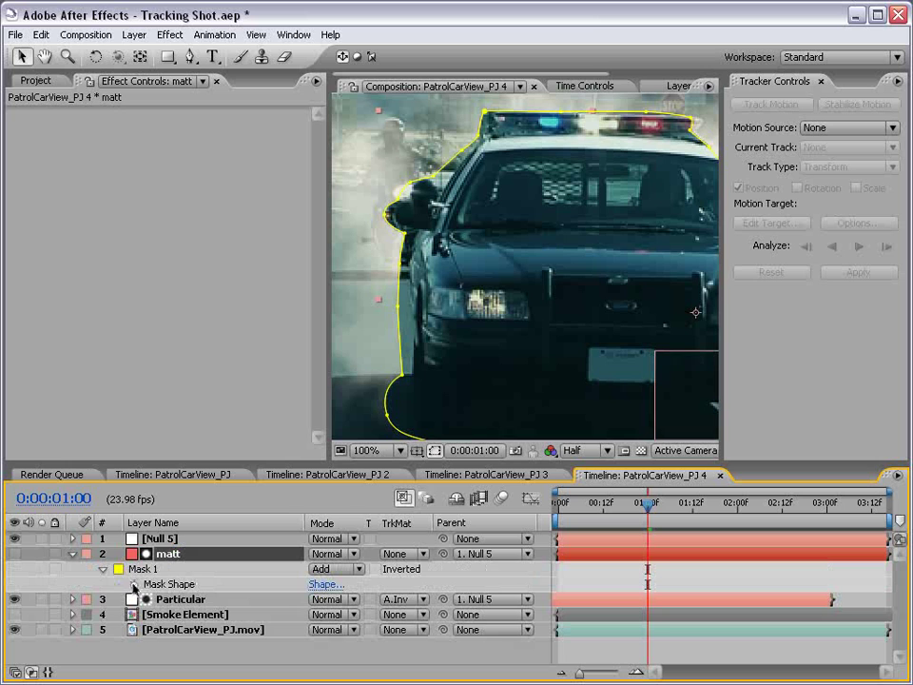
{"action": "left_click", "coordinate": [134, 584]}
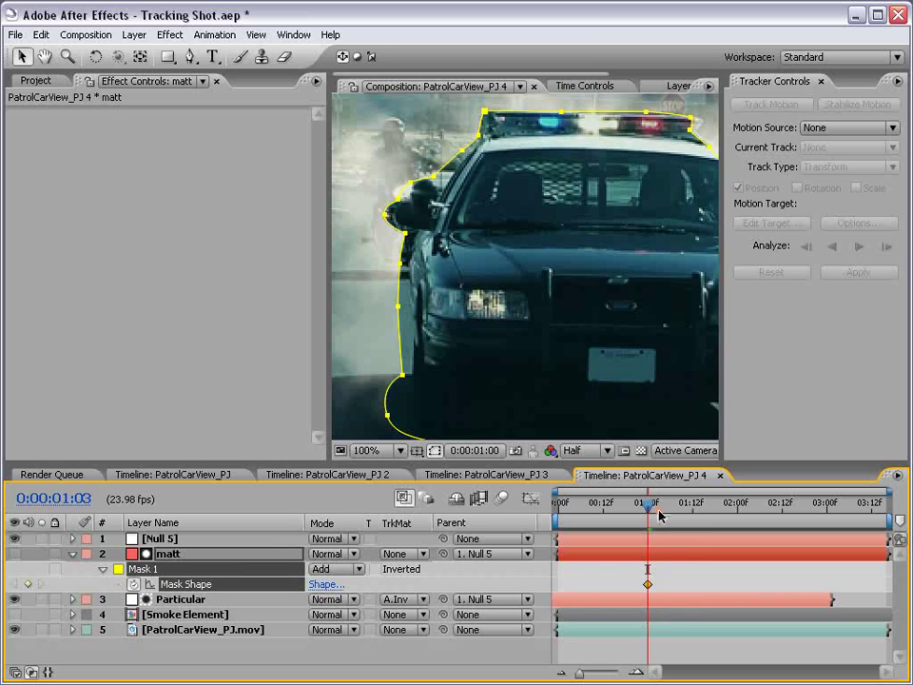
{"action": "left_click_drag", "start_coordinate": [659, 514], "coordinate": [684, 514]}
{"action": "scroll", "coordinate": [483, 221], "scroll_direction": "up", "scroll_amount": 1}
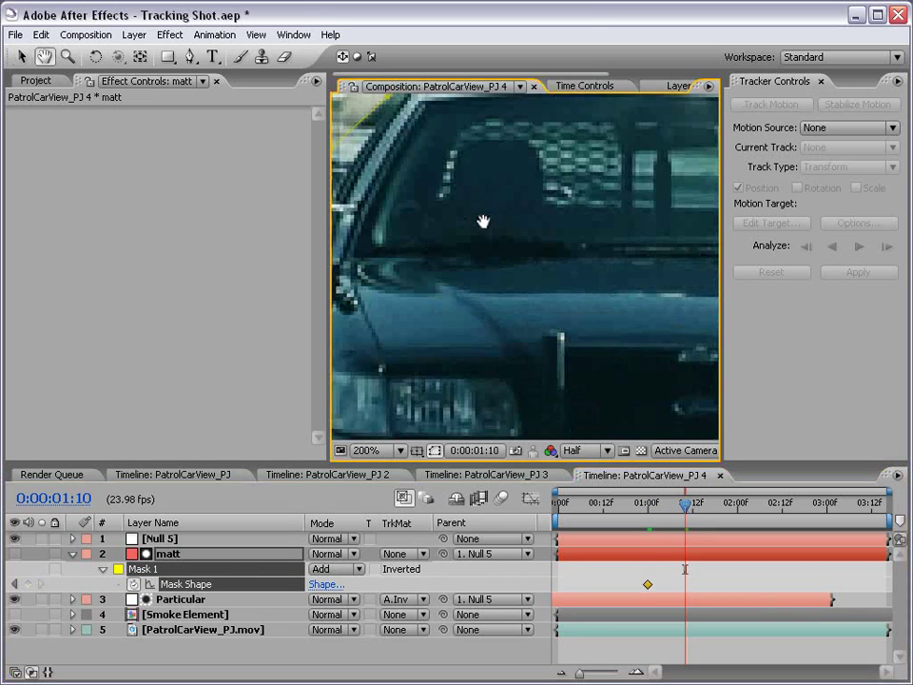
{"action": "left_click_drag", "start_coordinate": [483, 221], "coordinate": [666, 380]}
Drag mask vertices onto the side mirror and the light bar's right end
{"action": "left_click", "coordinate": [695, 565]}
{"action": "key", "text": "v"}
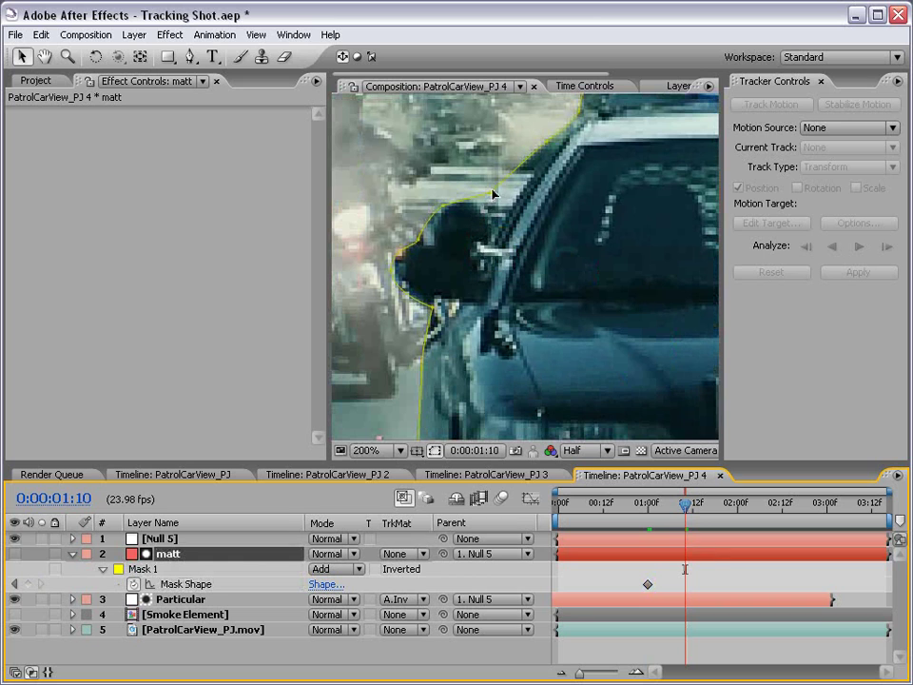
{"action": "left_click_drag", "start_coordinate": [490, 197], "coordinate": [491, 217]}
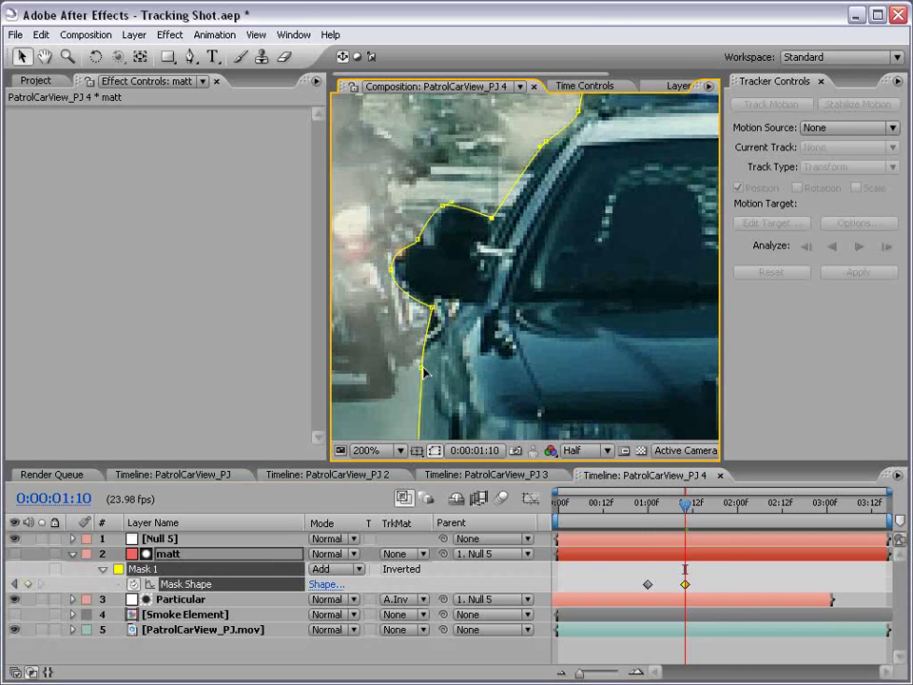
{"action": "left_click_drag", "start_coordinate": [439, 374], "coordinate": [498, 305]}
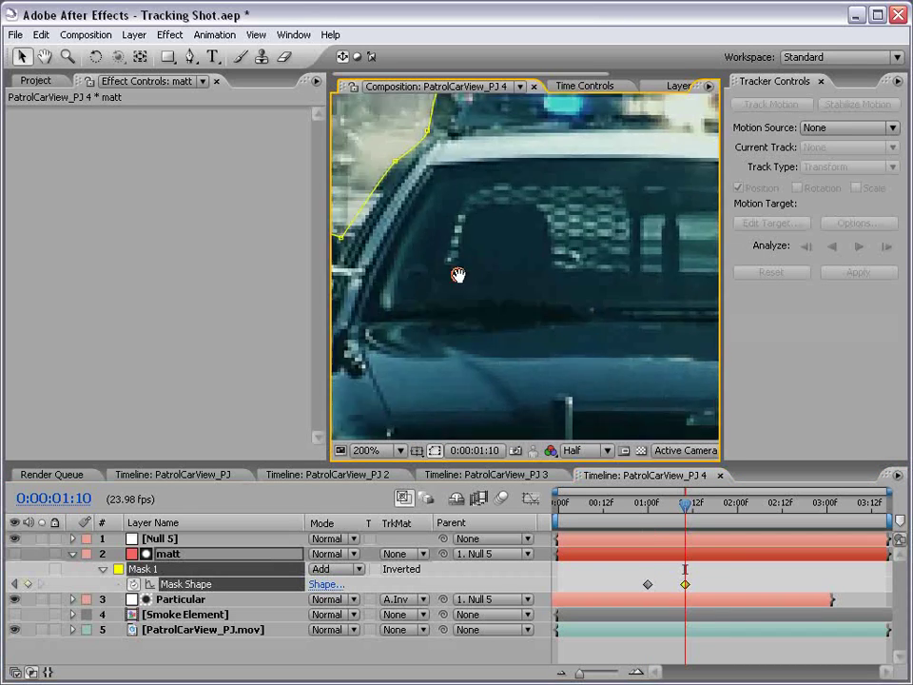
{"action": "left_click", "coordinate": [820, 81]}
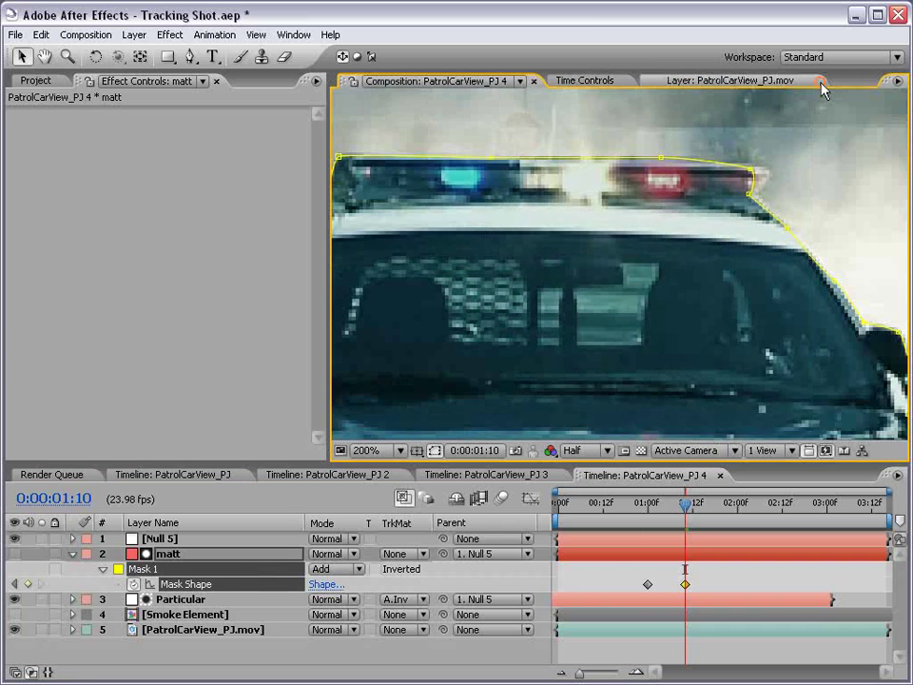
{"action": "left_click_drag", "start_coordinate": [775, 323], "coordinate": [690, 319]}
{"action": "left_click_drag", "start_coordinate": [673, 169], "coordinate": [689, 167]}
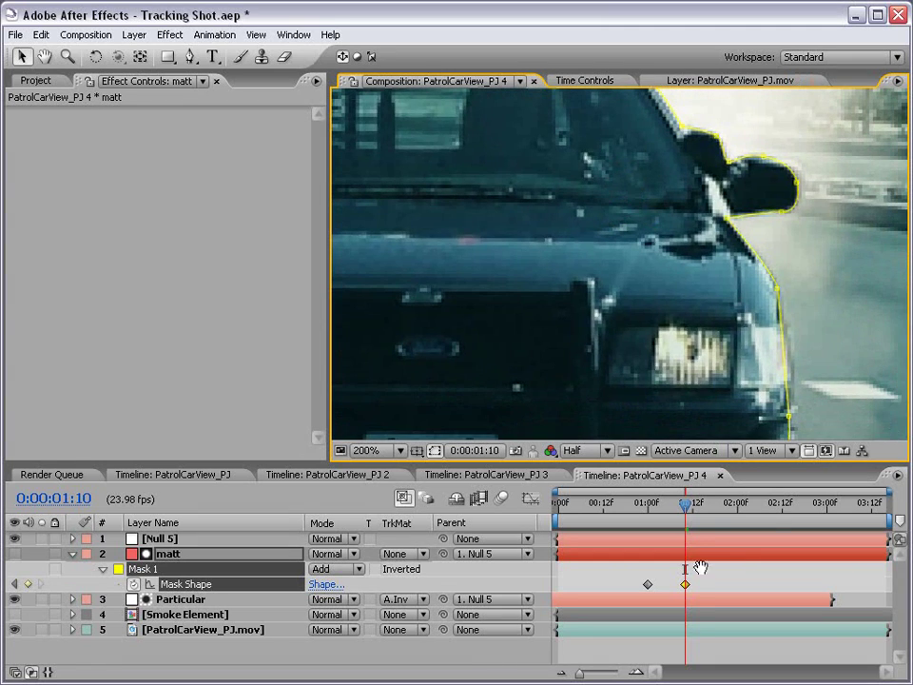
{"action": "left_click_drag", "start_coordinate": [686, 504], "coordinate": [726, 511]}
{"action": "scroll", "coordinate": [539, 248], "scroll_direction": "down", "scroll_amount": 1}
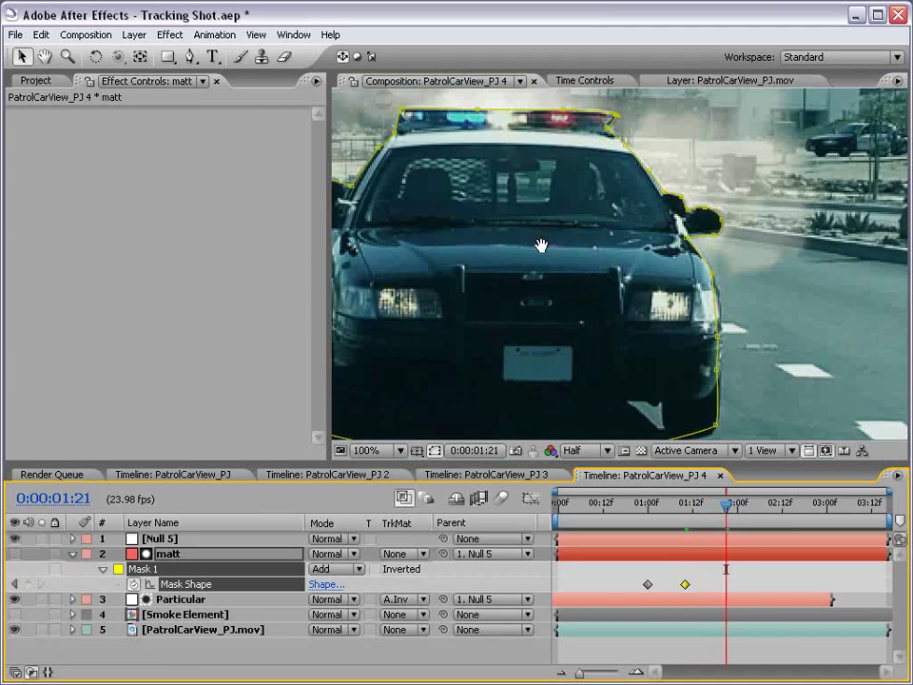
At 2:11, enlarge and shift the whole mask up to fit the car
{"action": "left_click_drag", "start_coordinate": [539, 249], "coordinate": [601, 291]}
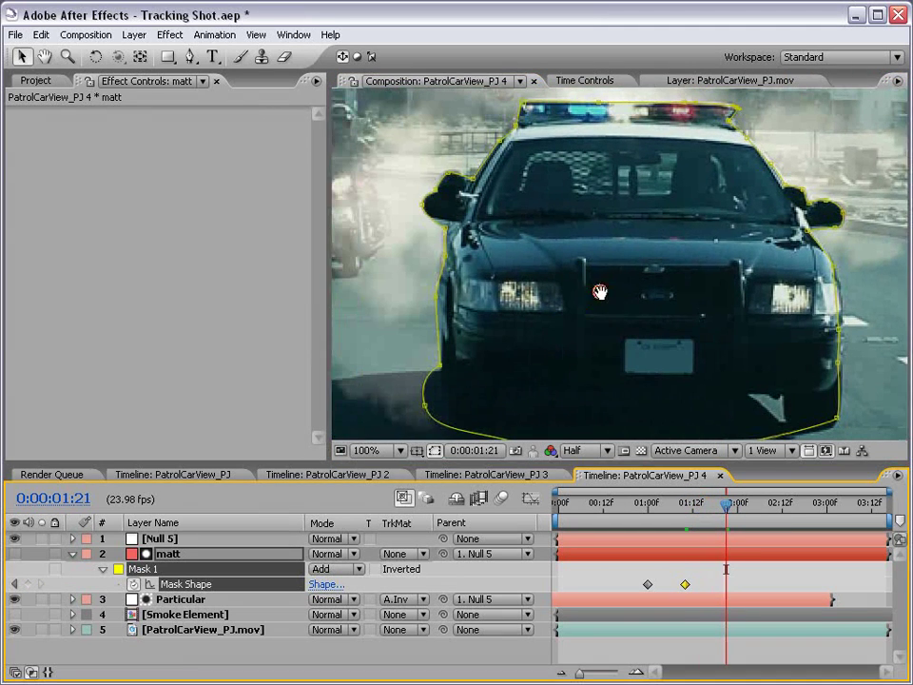
{"action": "left_click", "coordinate": [472, 181]}
{"action": "left_click_drag", "start_coordinate": [761, 510], "coordinate": [776, 510]}
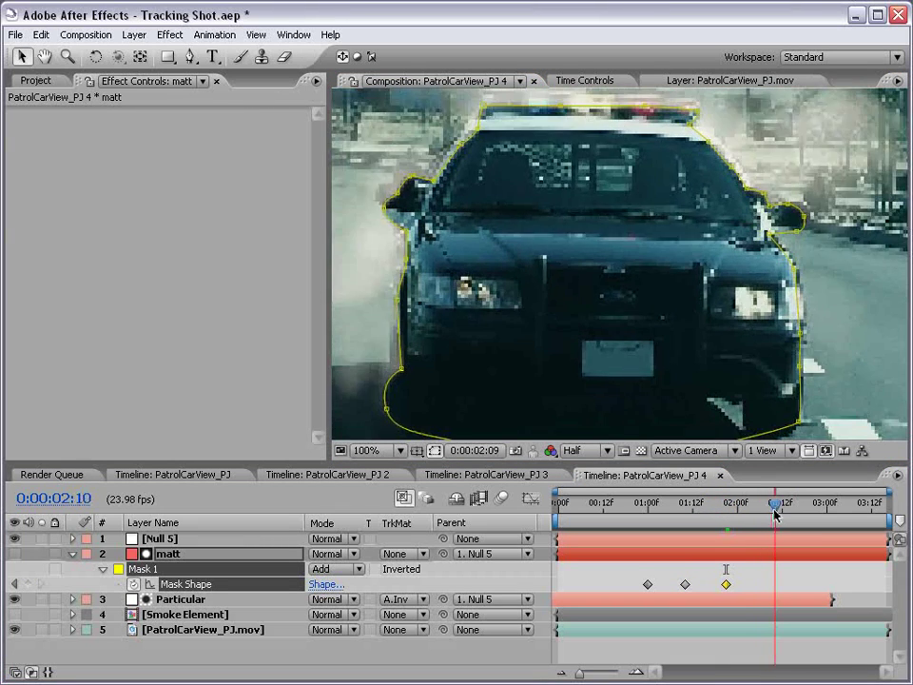
{"action": "double_click", "coordinate": [478, 142]}
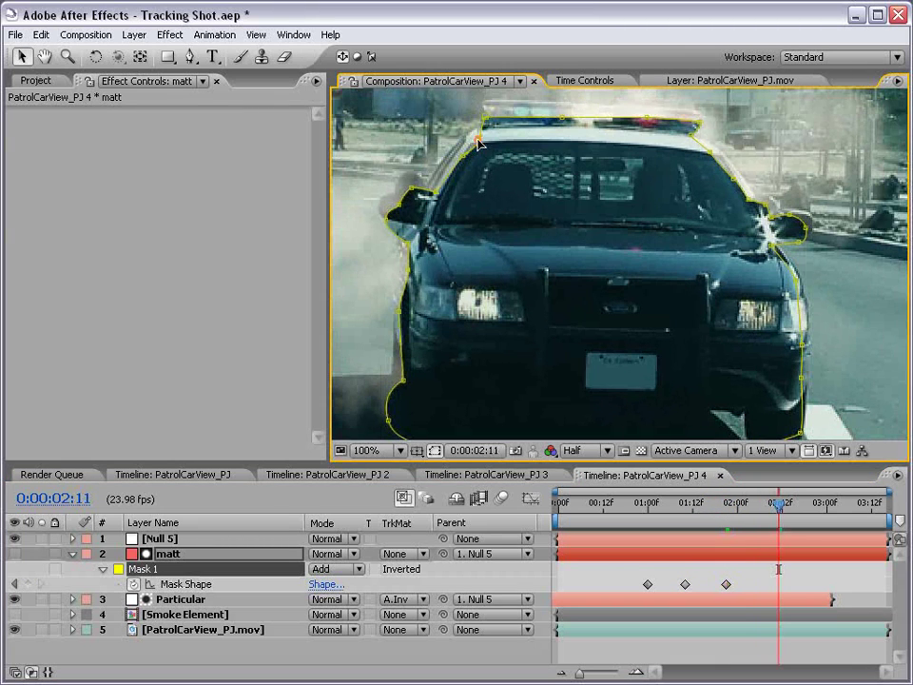
{"action": "left_click_drag", "start_coordinate": [378, 113], "coordinate": [372, 112]}
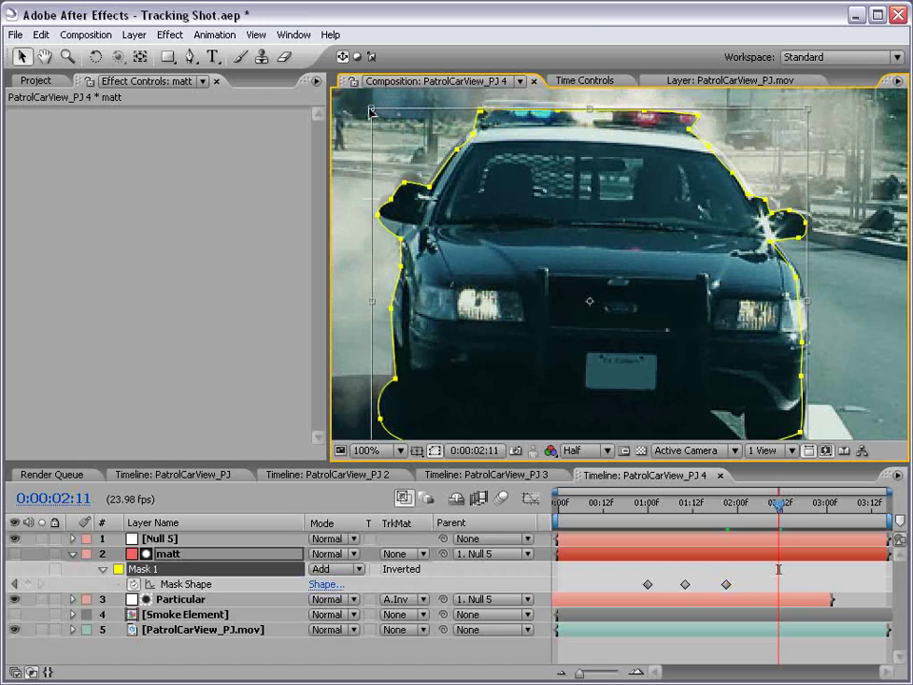
{"action": "left_click_drag", "start_coordinate": [456, 152], "coordinate": [456, 143]}
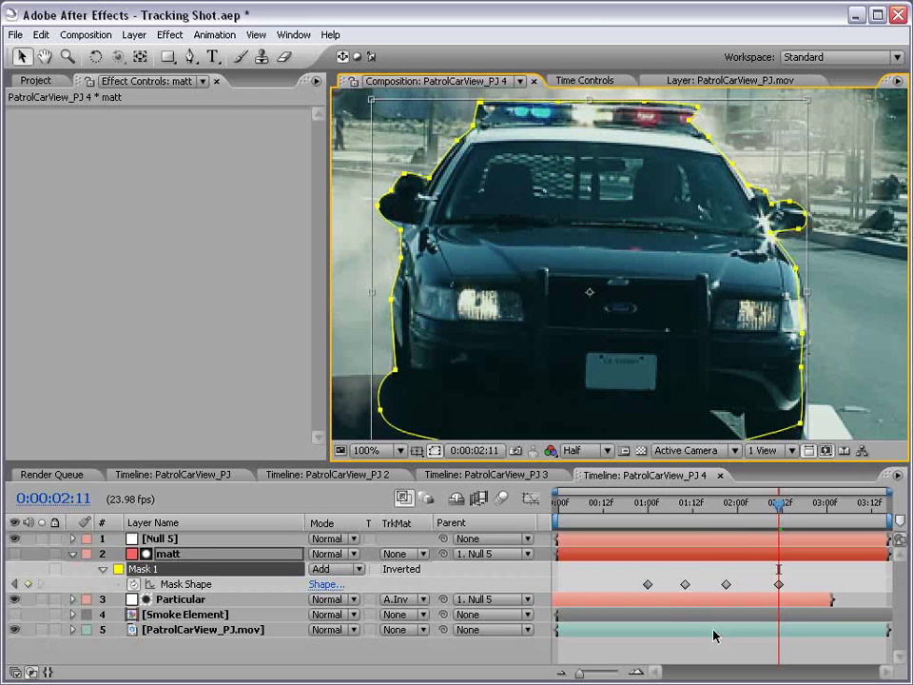
At 2:22, widen the mask's left edge and nudge the right-bumper point
{"action": "left_click_drag", "start_coordinate": [780, 504], "coordinate": [821, 504]}
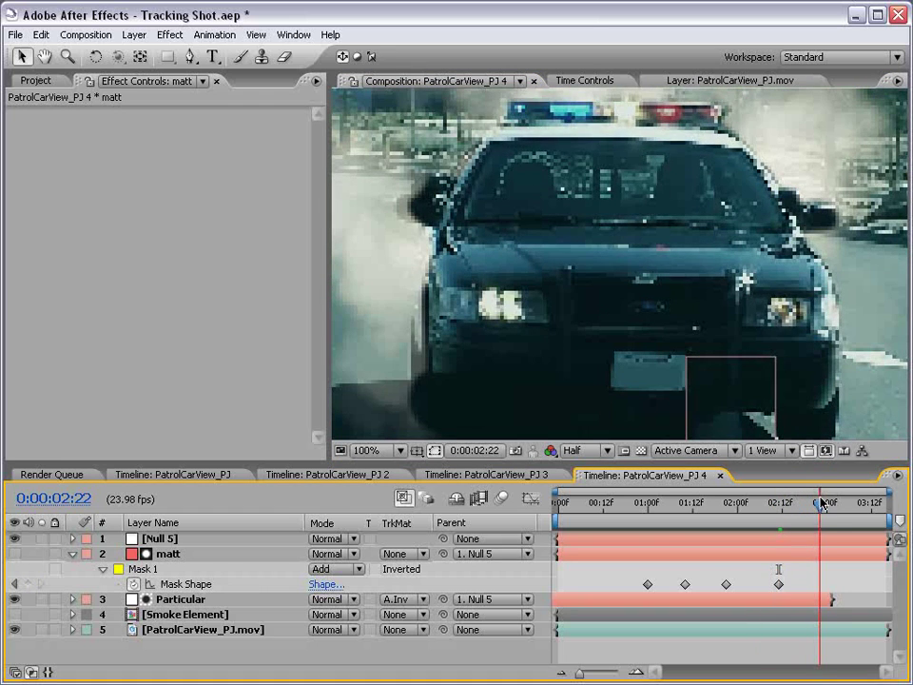
{"action": "left_click", "coordinate": [811, 555]}
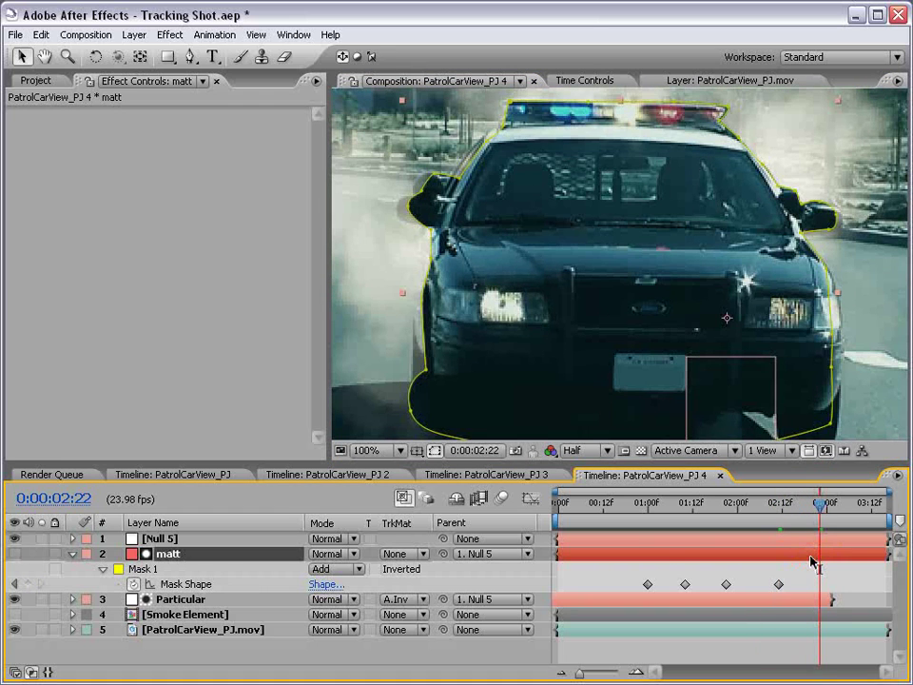
{"action": "left_click", "coordinate": [425, 189]}
{"action": "double_click", "coordinate": [425, 193]}
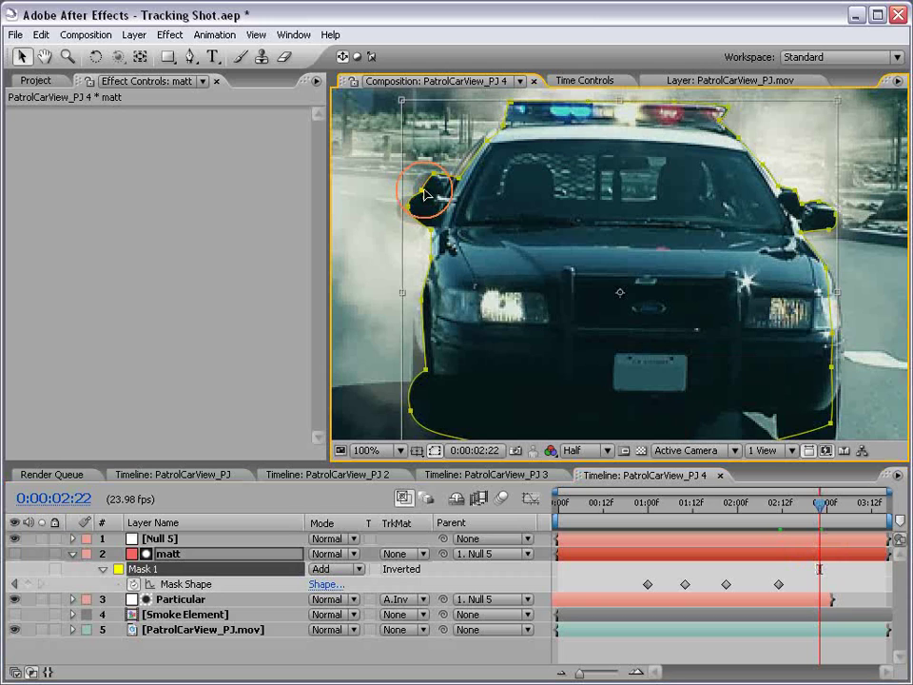
{"action": "left_click_drag", "start_coordinate": [400, 295], "coordinate": [390, 293]}
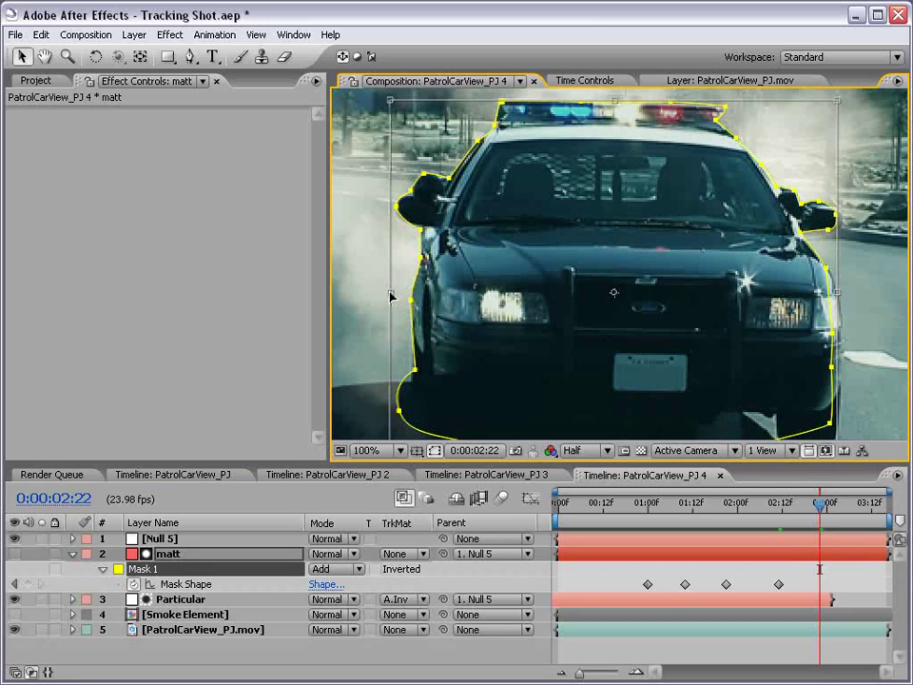
{"action": "left_click", "coordinate": [849, 660]}
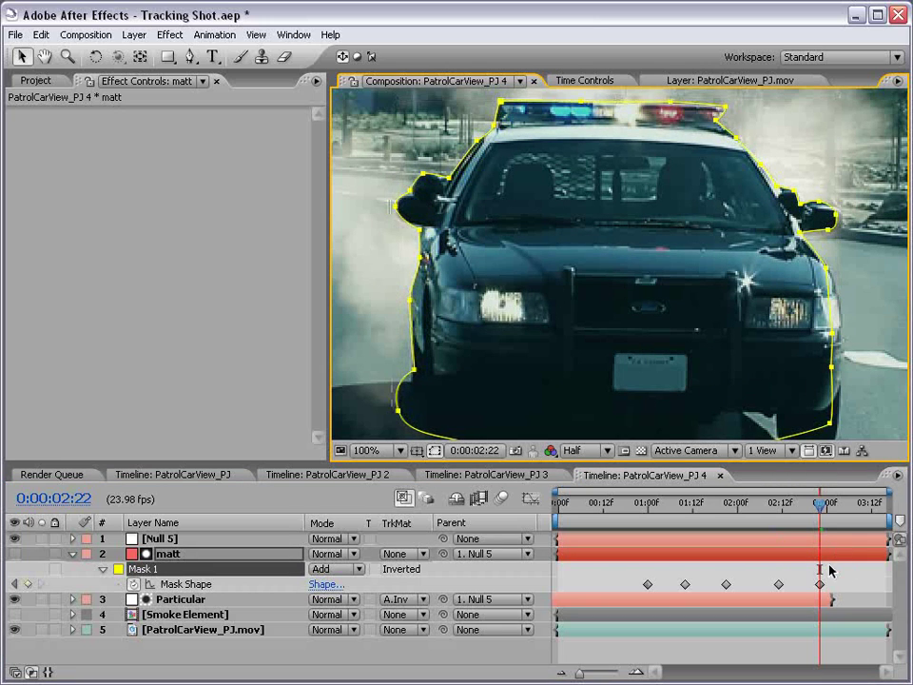
{"action": "left_click", "coordinate": [832, 332]}
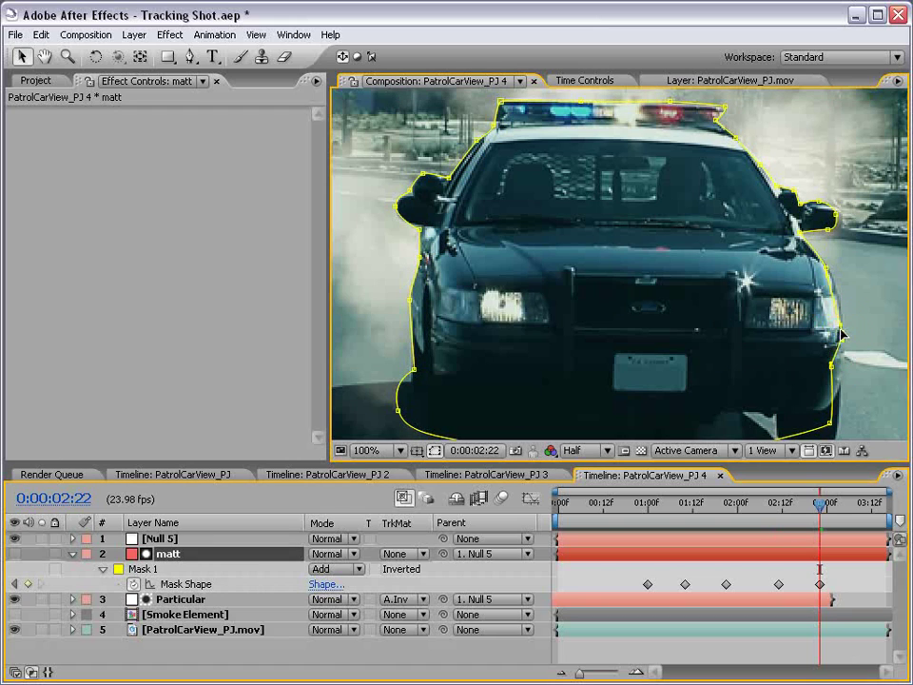
{"action": "left_click_drag", "start_coordinate": [835, 374], "coordinate": [832, 368]}
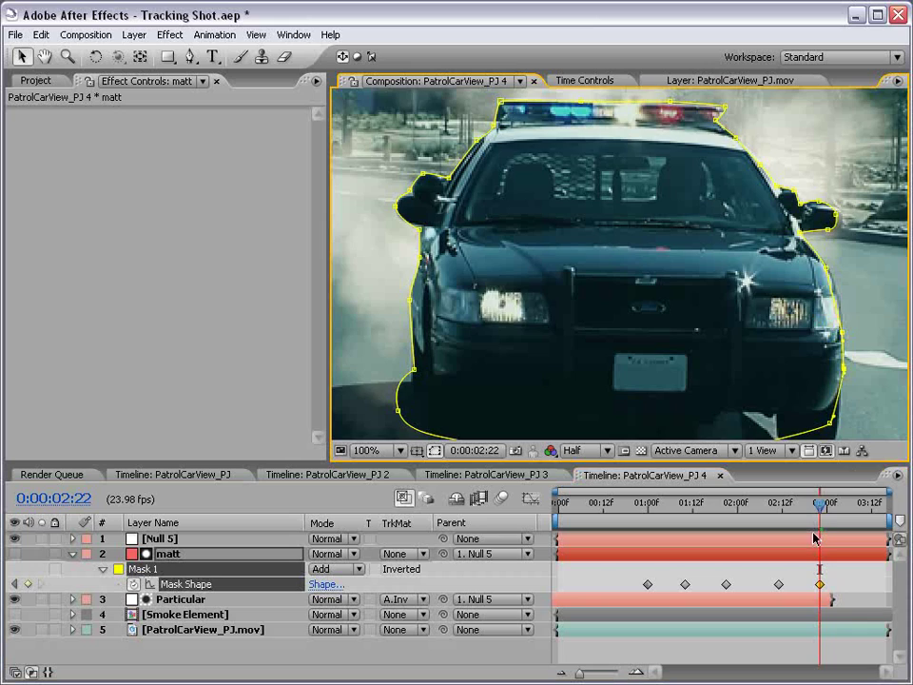
Near the clip's end, scale the mask up and left to fit the car
{"action": "left_click_drag", "start_coordinate": [821, 504], "coordinate": [861, 505]}
{"action": "double_click", "coordinate": [411, 217]}
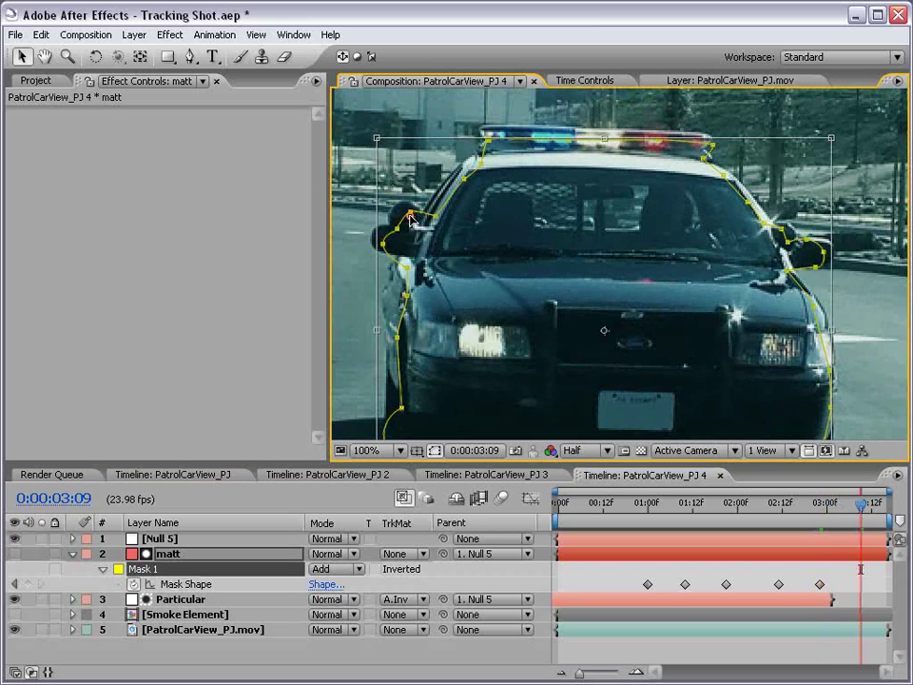
{"action": "left_click_drag", "start_coordinate": [377, 140], "coordinate": [364, 126]}
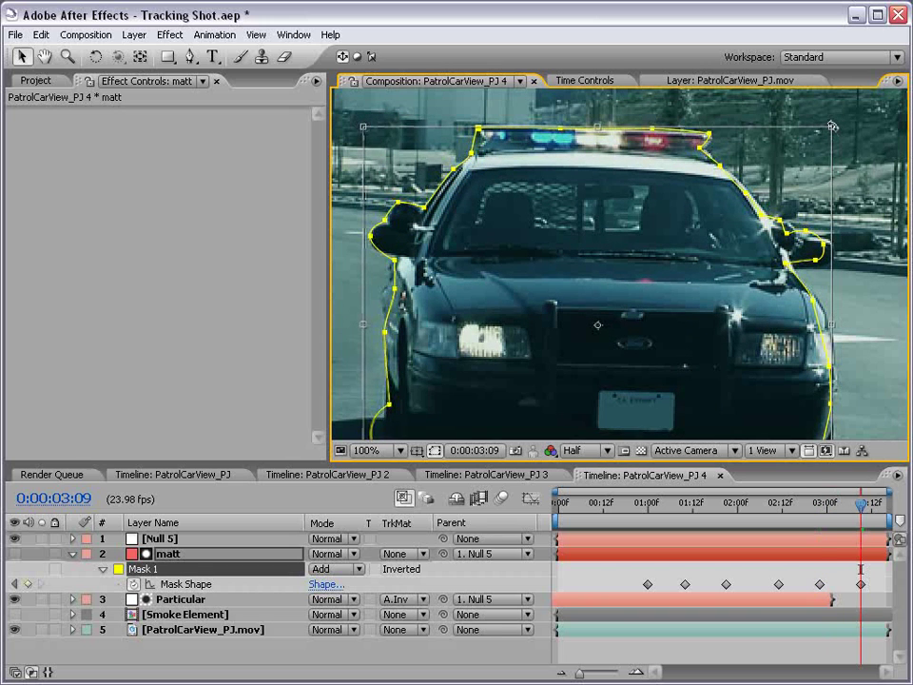
{"action": "key", "text": "Return"}
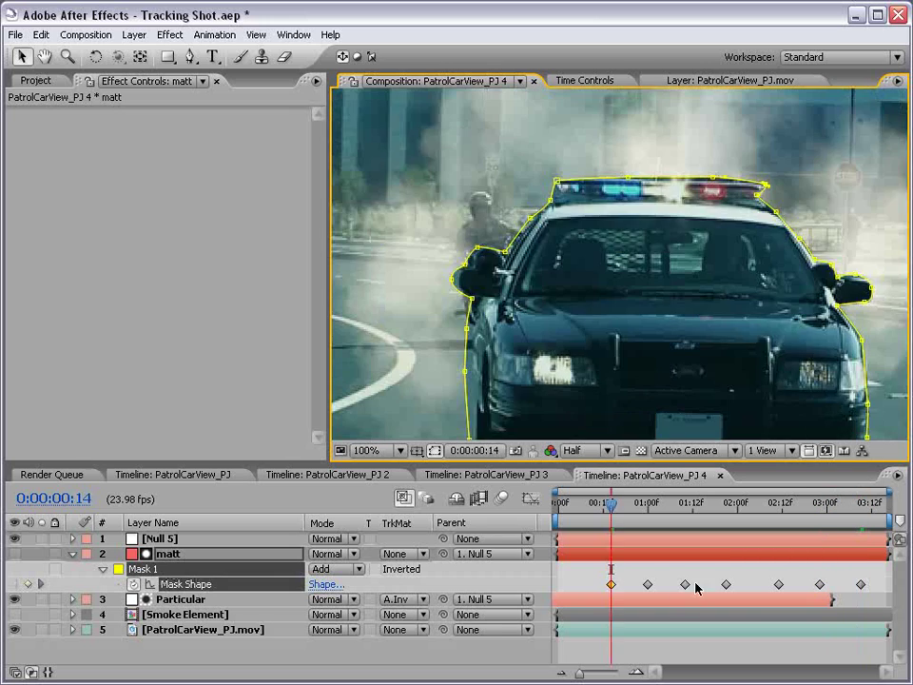
Return to 0:14 and check the matt mask outline against the car
{"action": "left_click_drag", "start_coordinate": [683, 341], "coordinate": [679, 326]}
{"action": "left_click", "coordinate": [578, 466]}
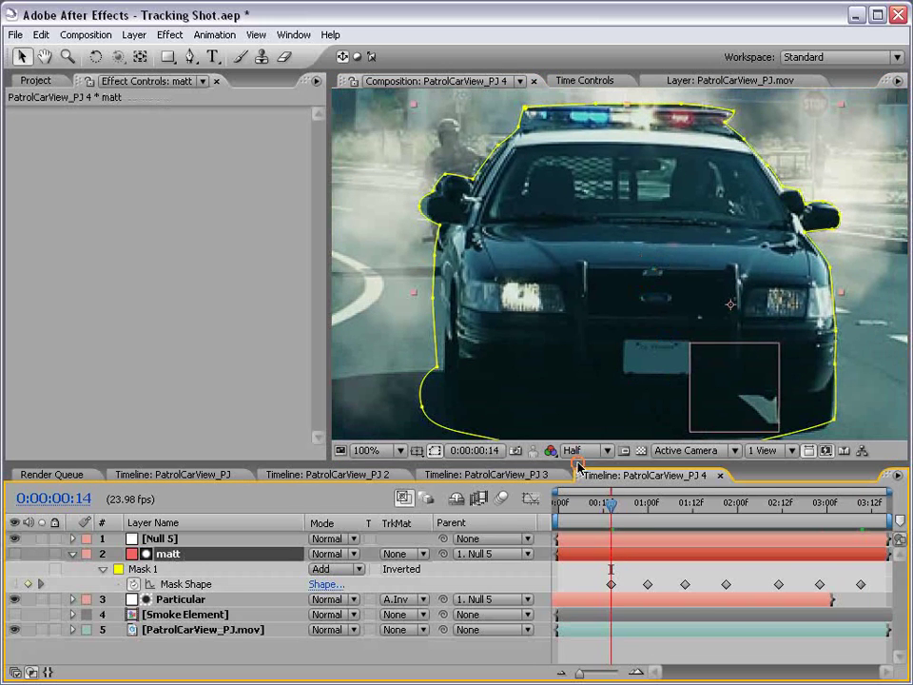
{"action": "left_click", "coordinate": [433, 300]}
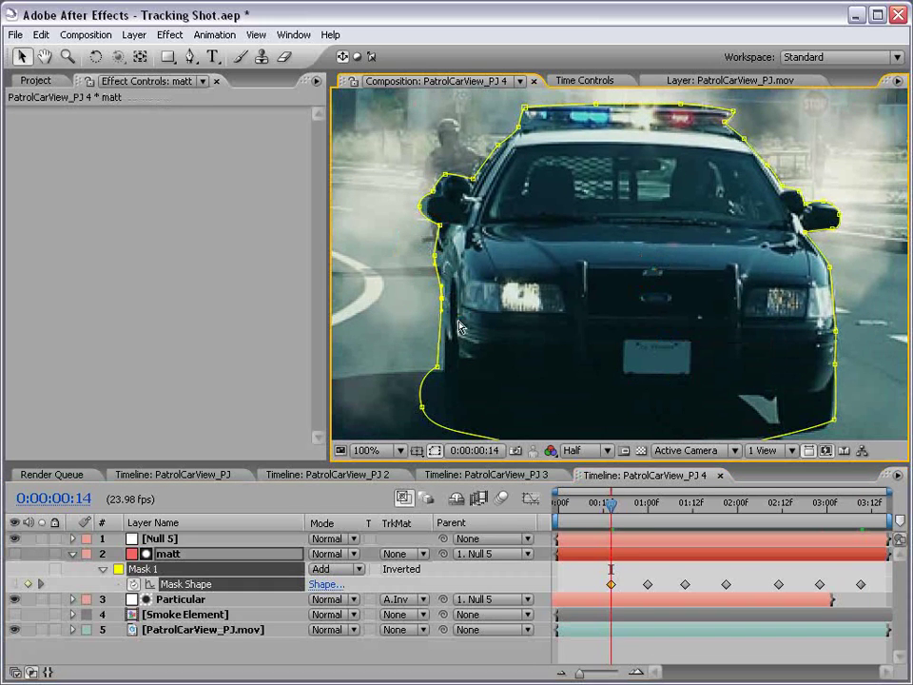
{"action": "left_click", "coordinate": [622, 629]}
{"action": "scroll", "coordinate": [575, 310], "scroll_direction": "down", "scroll_amount": 2}
Feather the matt layer's first mask by 8 pixels
{"action": "left_click_drag", "start_coordinate": [611, 503], "coordinate": [625, 511]}
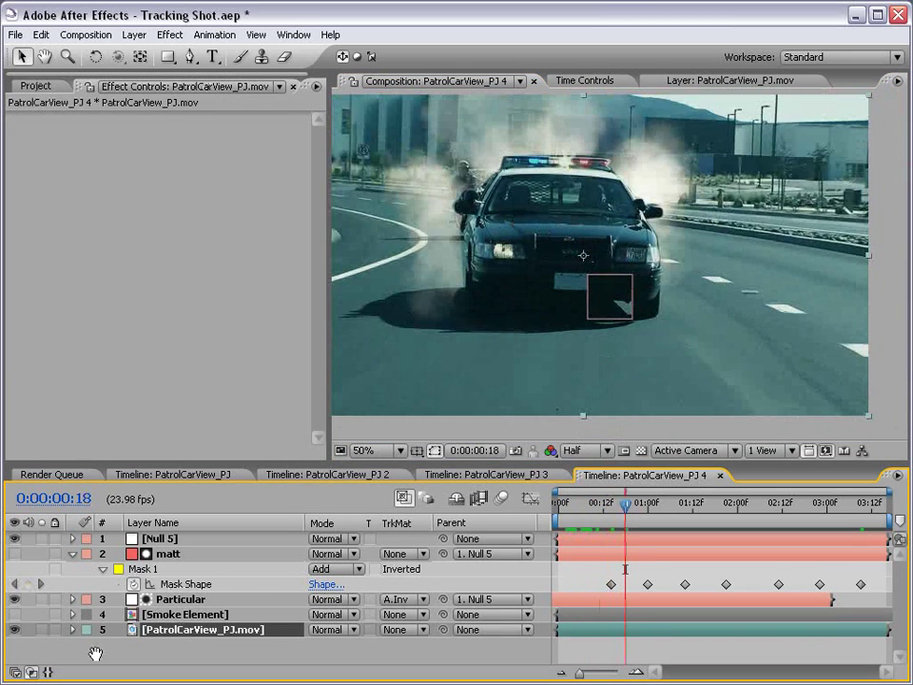
{"action": "left_click", "coordinate": [162, 555]}
{"action": "key", "text": "f"}
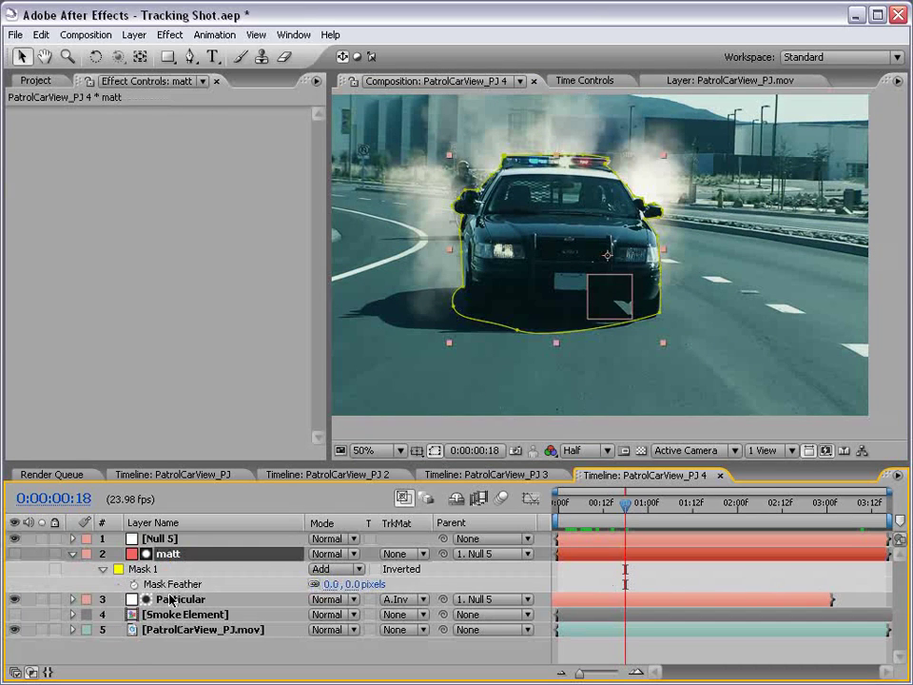
{"action": "left_click", "coordinate": [352, 584]}
{"action": "type", "text": "8"}
{"action": "key", "text": "Return"}
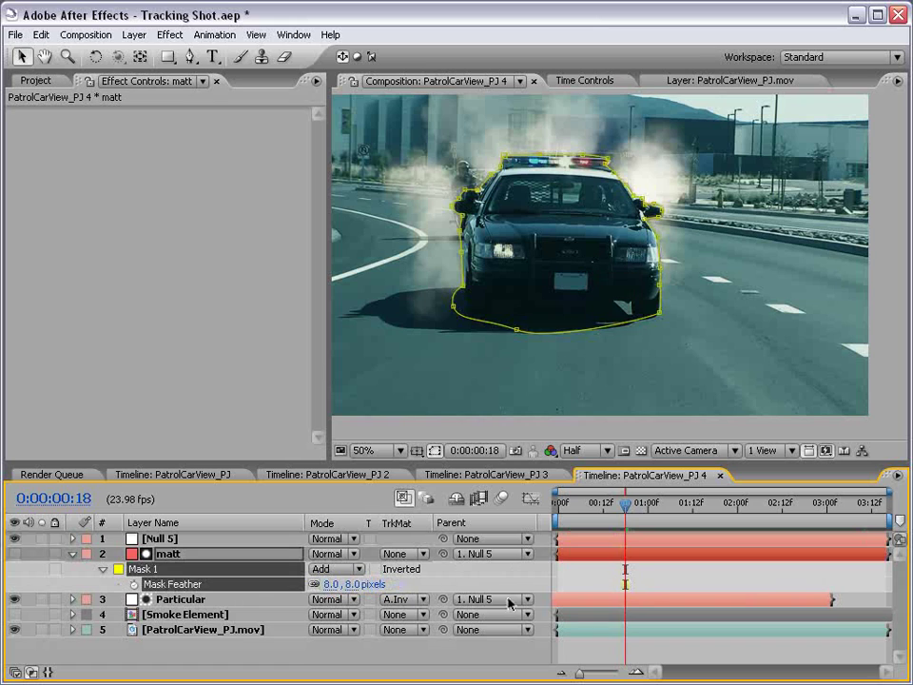
{"action": "left_click", "coordinate": [611, 587]}
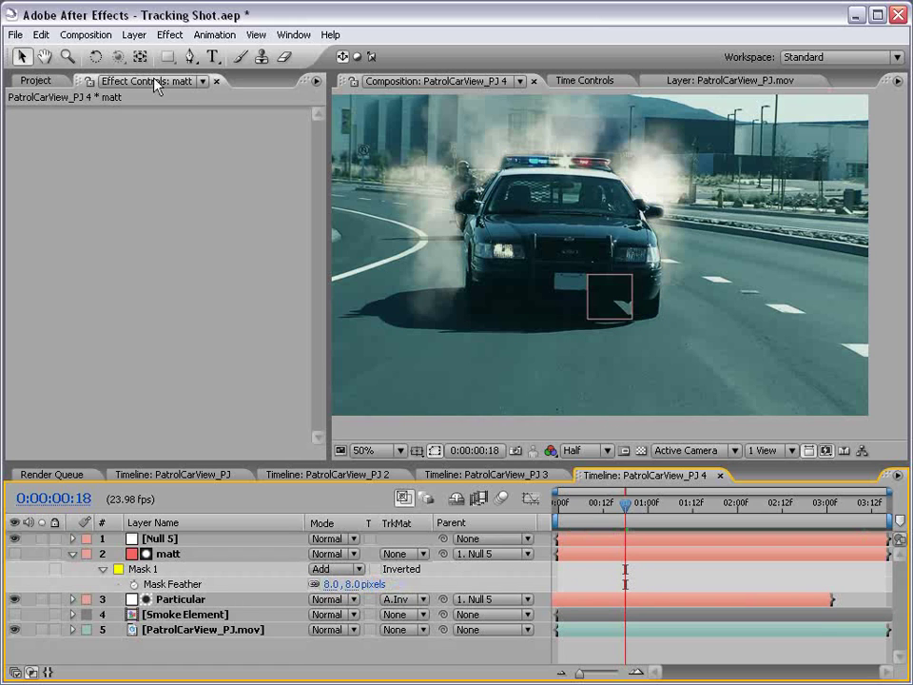
Draw a rectangular second mask over the lower road area and feather it to 79 px
{"action": "left_click", "coordinate": [168, 555]}
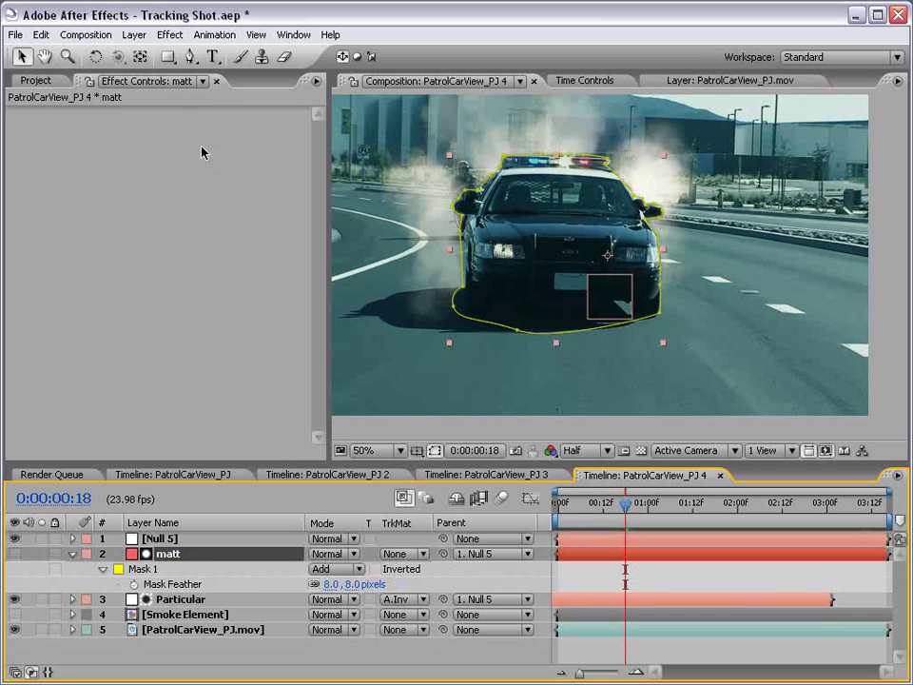
{"action": "left_click", "coordinate": [167, 57]}
{"action": "key", "text": "comma"}
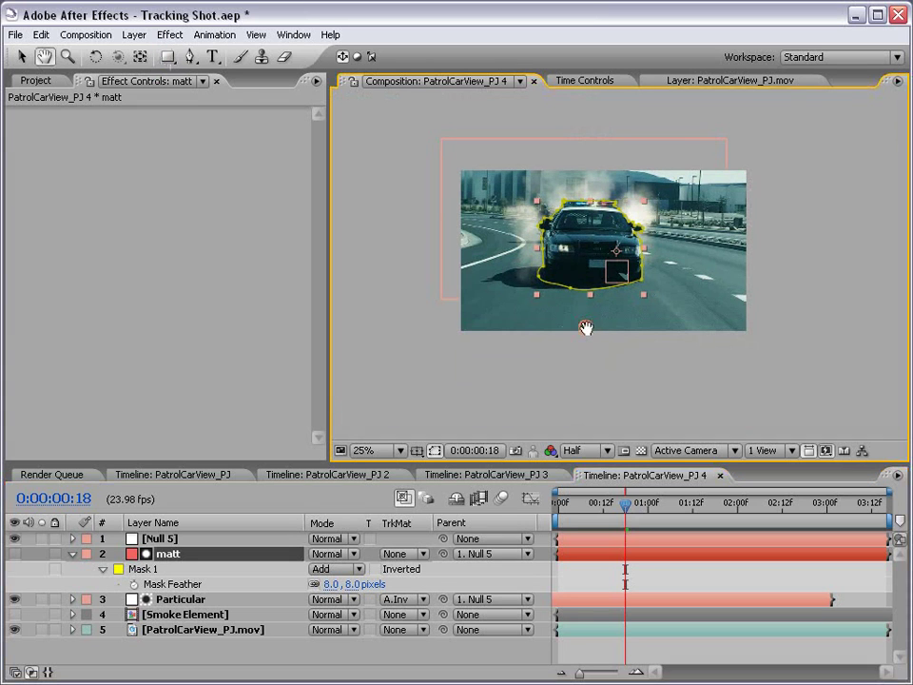
{"action": "key", "text": "q"}
{"action": "left_click_drag", "start_coordinate": [407, 255], "coordinate": [806, 363]}
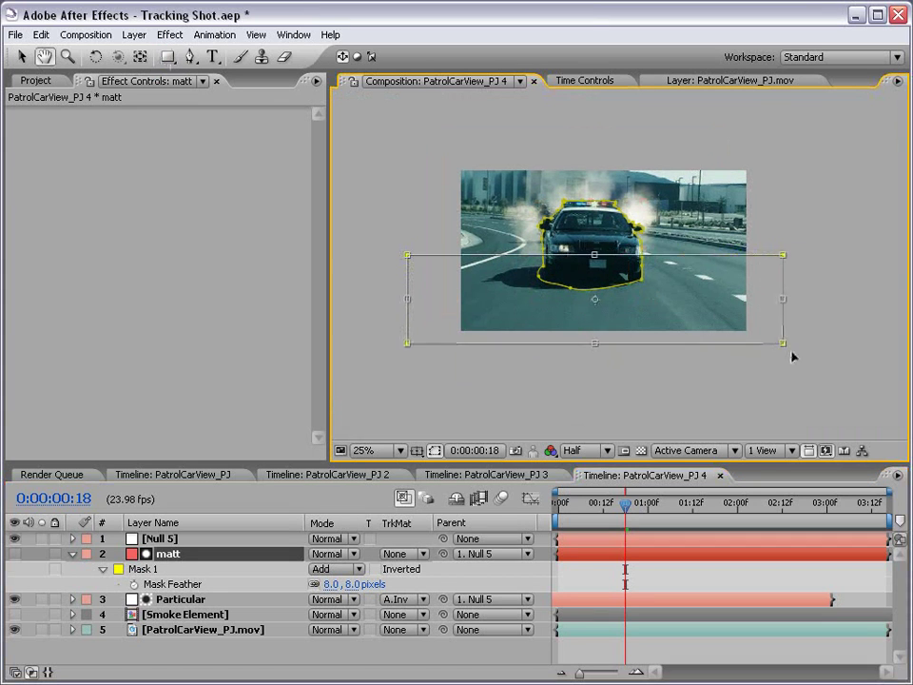
{"action": "scroll", "coordinate": [638, 300], "scroll_direction": "up", "scroll_amount": 1}
{"action": "key", "text": "f"}
{"action": "key", "text": "f"}
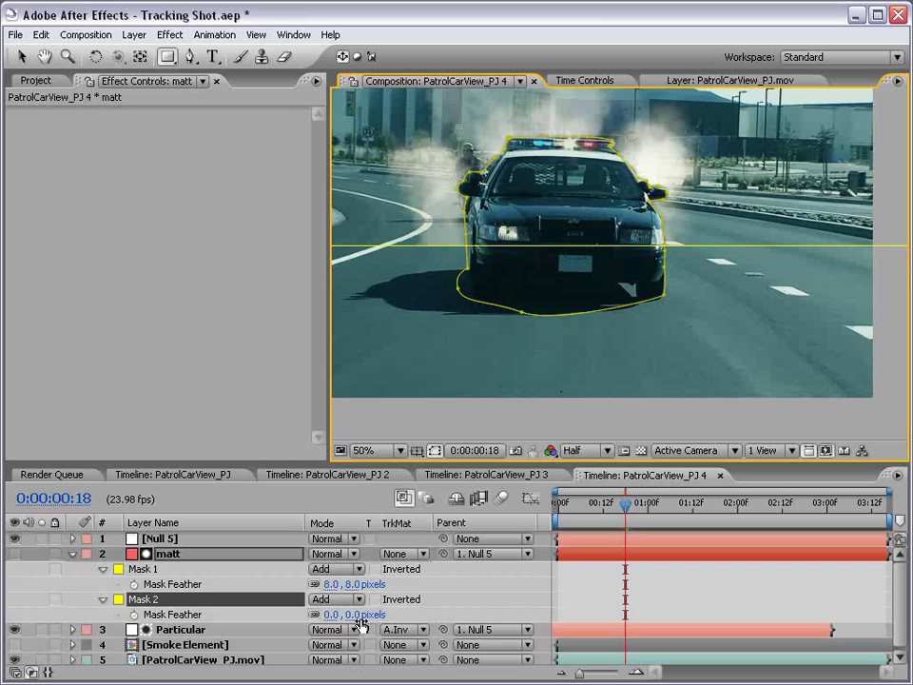
{"action": "mouse_move", "coordinate": [333, 614]}
{"action": "left_mouse_down"}
{"action": "mouse_move", "coordinate": [370, 614]}
{"action": "mouse_move", "coordinate": [432, 662]}
{"action": "left_mouse_up"}
{"action": "left_click", "coordinate": [637, 569]}
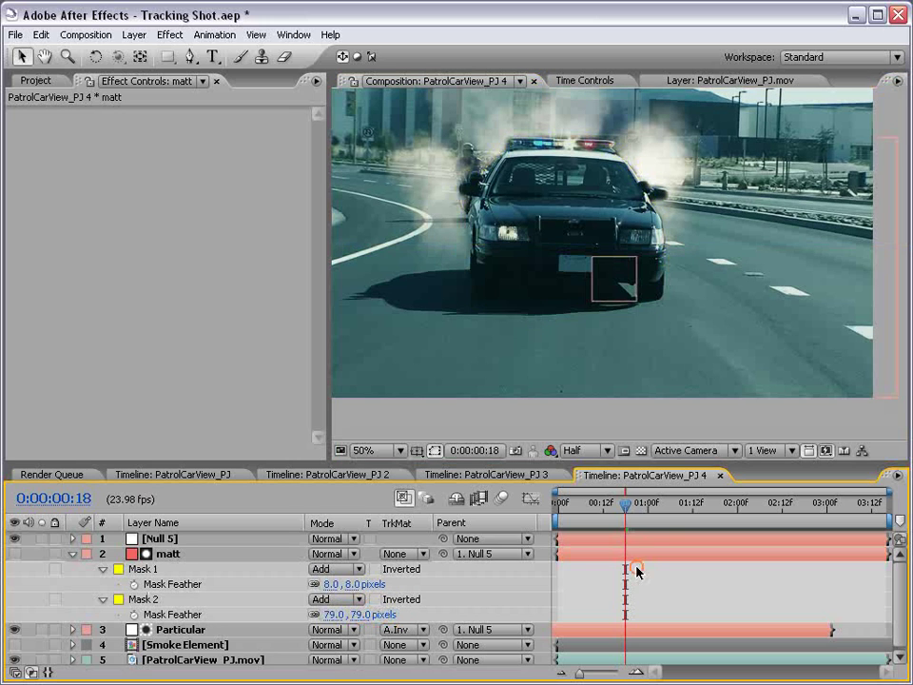
Recentre the car in the viewer and move the time indicator to 0:00:01:09
{"action": "left_click_drag", "start_coordinate": [605, 276], "coordinate": [677, 341]}
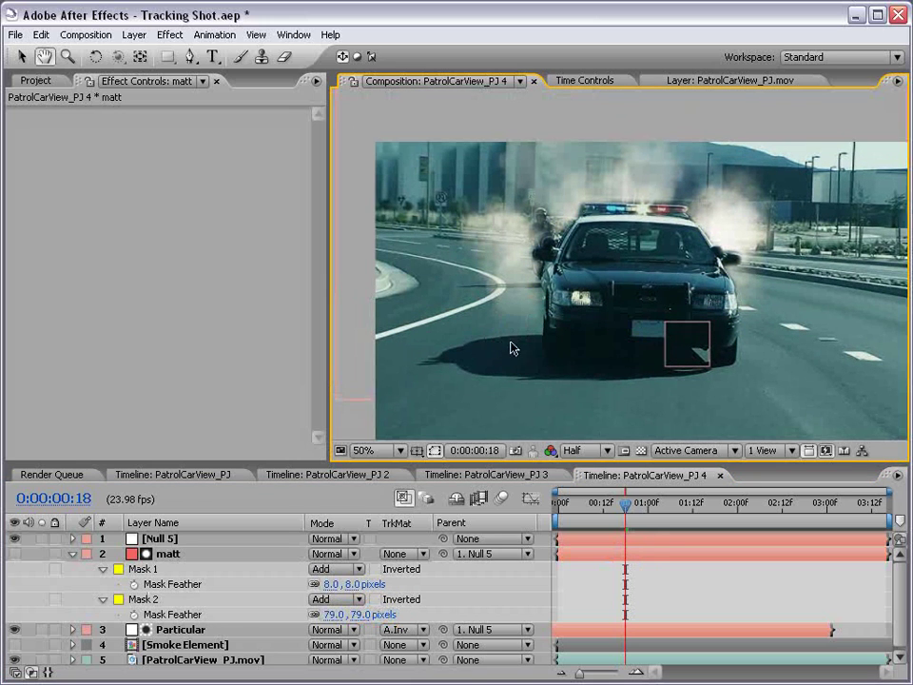
{"action": "mouse_move", "coordinate": [627, 504]}
{"action": "left_mouse_down"}
{"action": "mouse_move", "coordinate": [719, 511]}
{"action": "mouse_move", "coordinate": [681, 516]}
{"action": "left_mouse_up"}
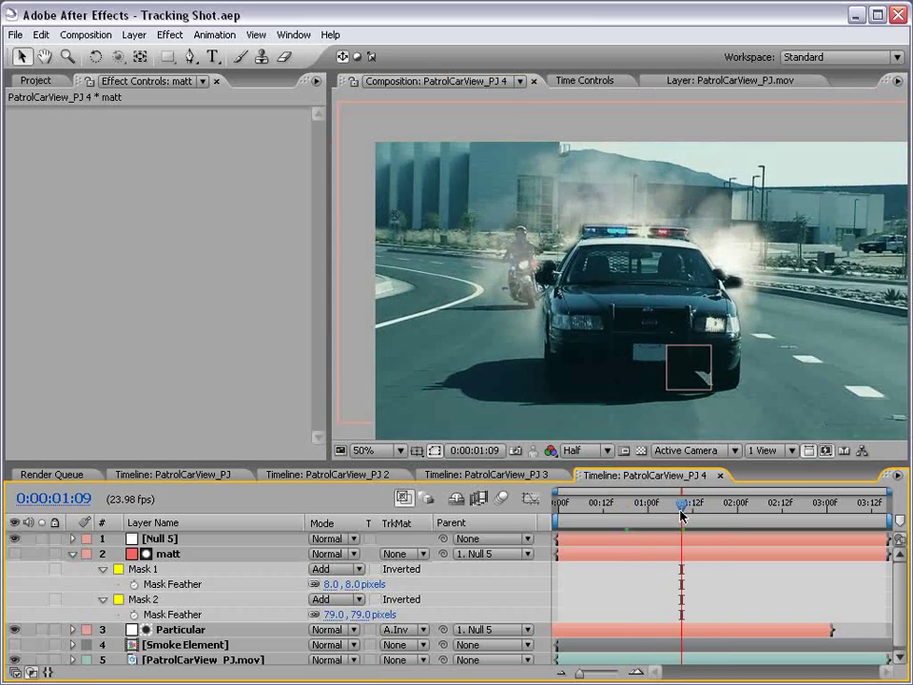
{"action": "key", "text": "h"}
{"action": "left_click_drag", "start_coordinate": [661, 343], "coordinate": [628, 310]}
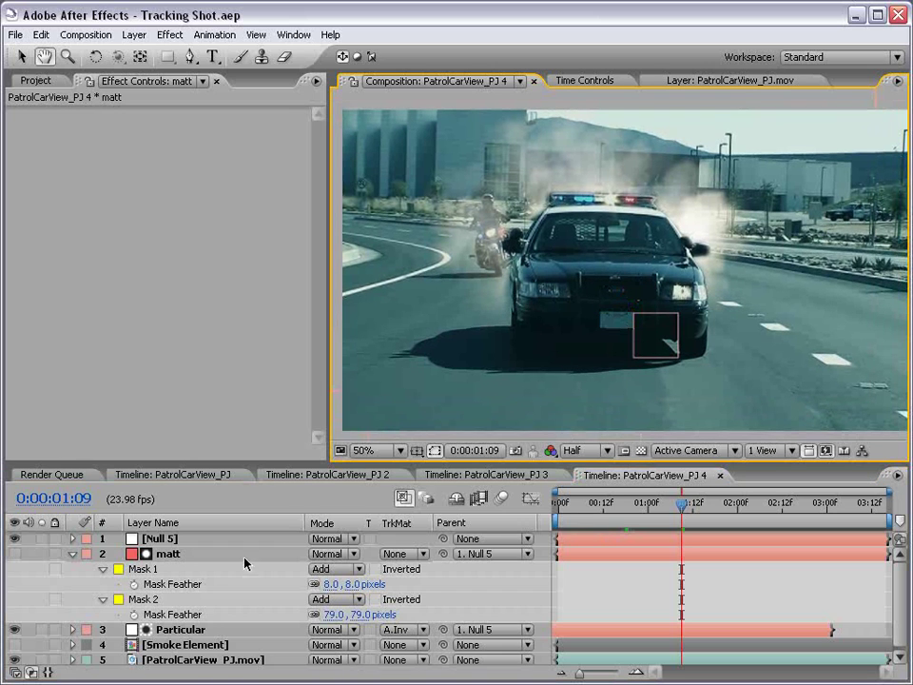
{"action": "left_click", "coordinate": [72, 553]}
{"action": "left_click", "coordinate": [179, 568]}
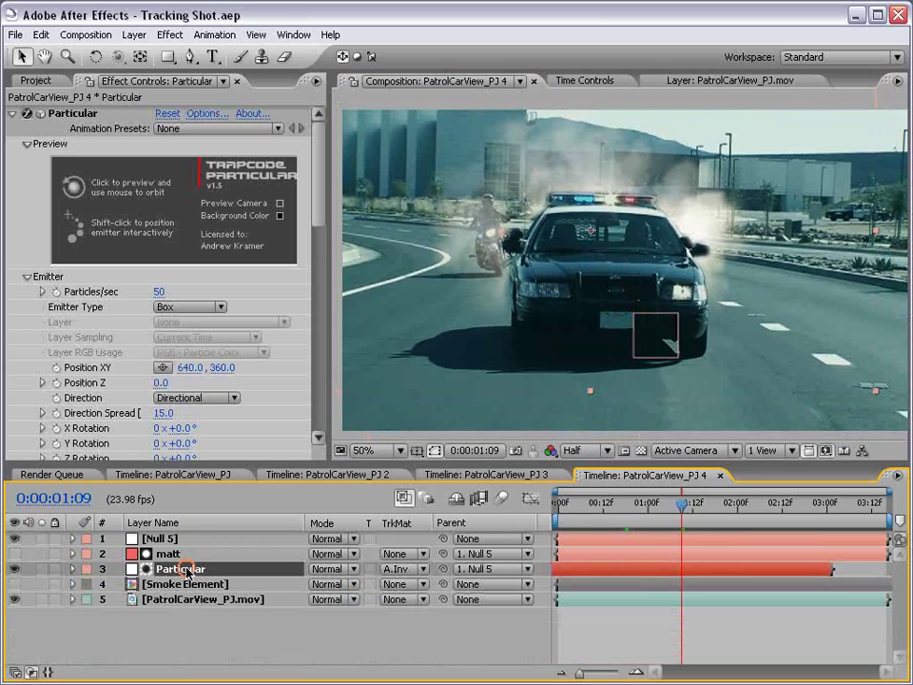
Apply Curves to the Particular smoke layer and pull its Red channel curve down
{"action": "left_click", "coordinate": [13, 114]}
{"action": "left_click", "coordinate": [171, 34]}
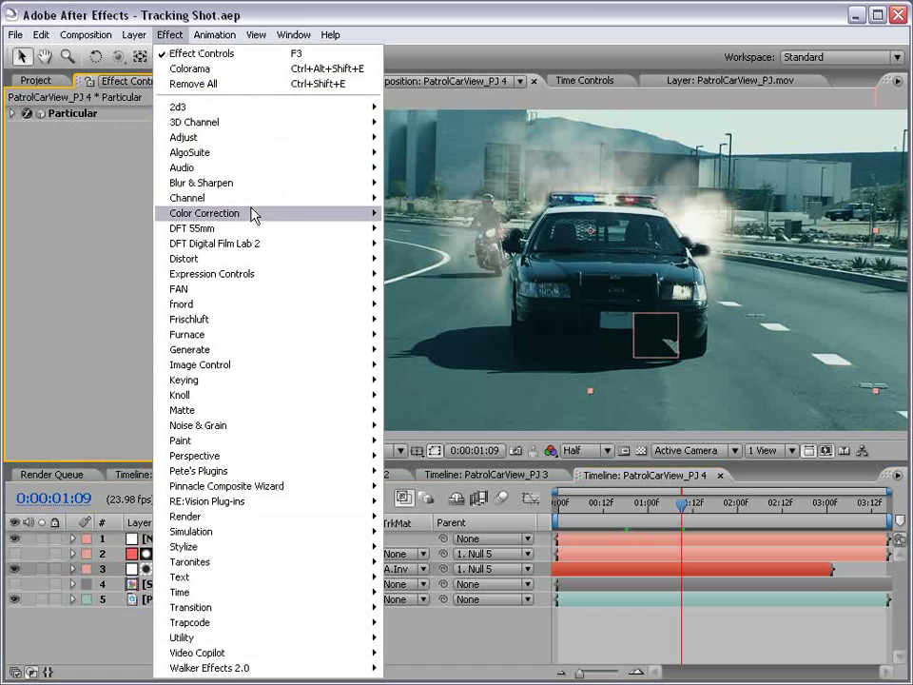
{"action": "left_click", "coordinate": [411, 410]}
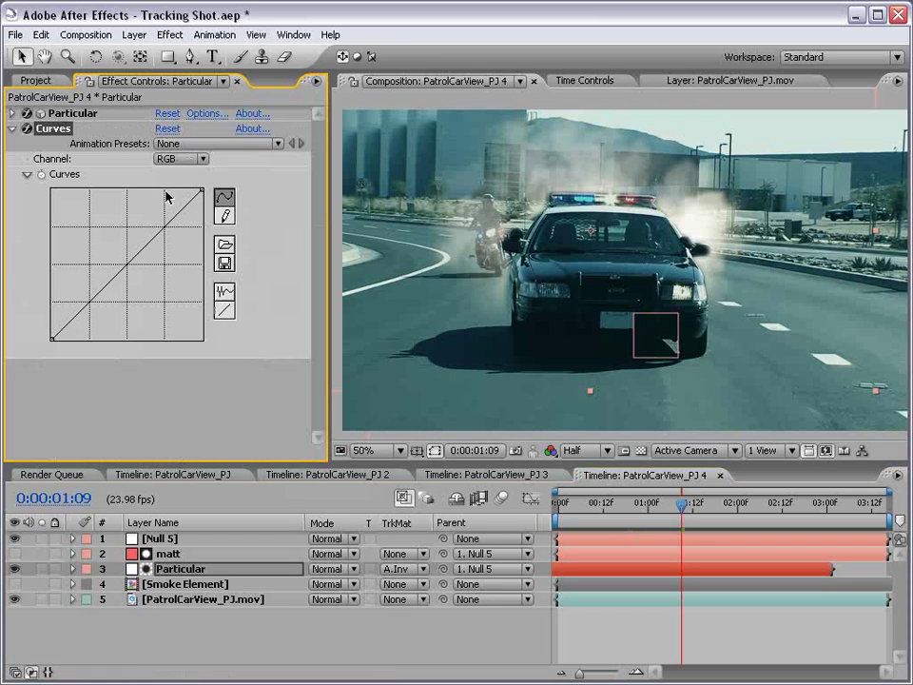
{"action": "left_click", "coordinate": [195, 159]}
{"action": "left_click", "coordinate": [179, 177]}
{"action": "mouse_move", "coordinate": [126, 264]}
{"action": "left_mouse_down"}
{"action": "mouse_move", "coordinate": [139, 293]}
{"action": "mouse_move", "coordinate": [162, 294]}
{"action": "left_mouse_up"}
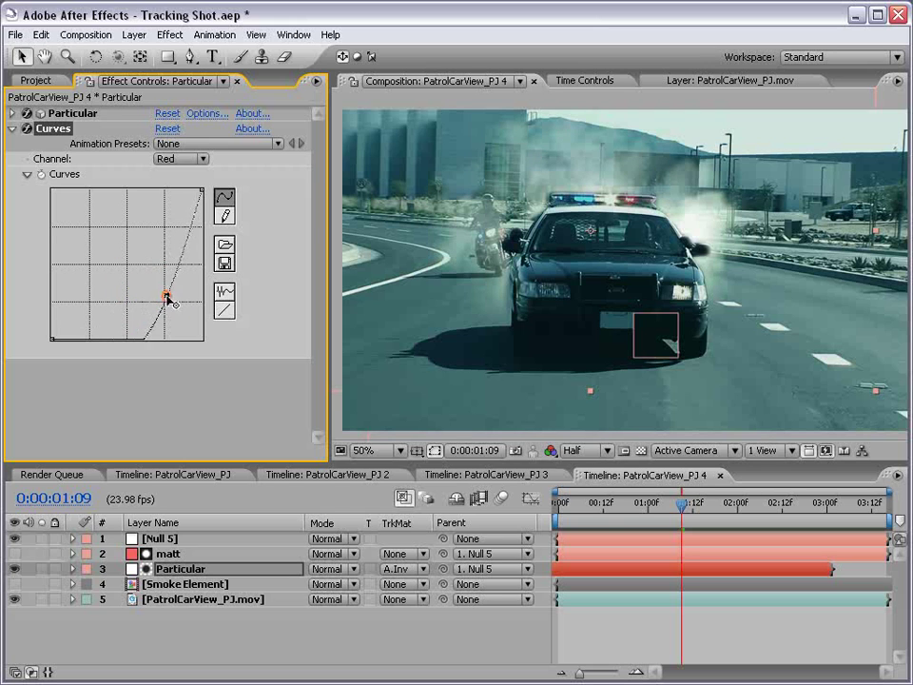
{"action": "left_click", "coordinate": [726, 577]}
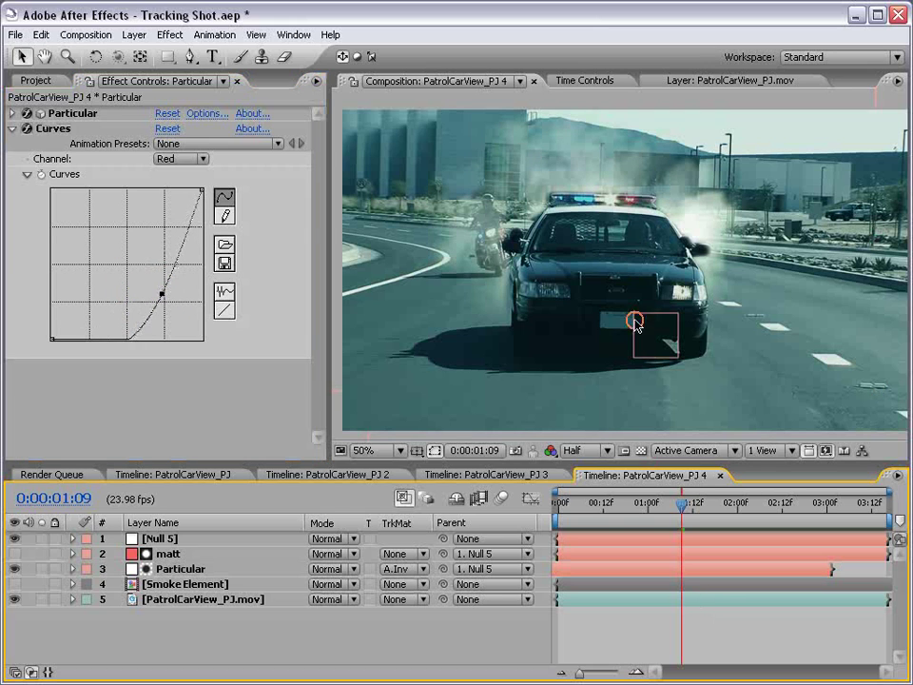
{"action": "left_click", "coordinate": [165, 556]}
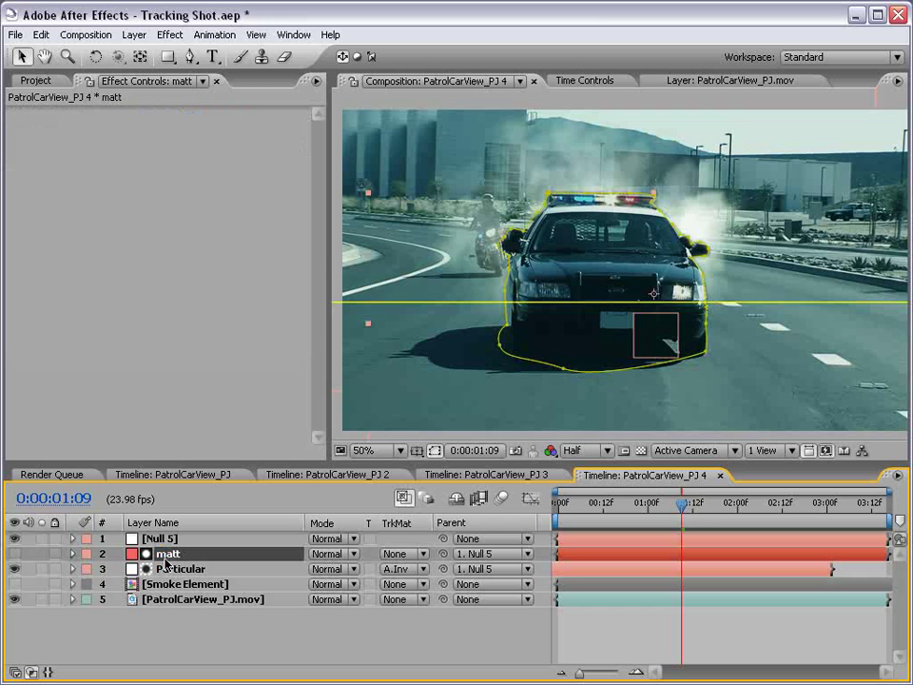
Set the matt layer's Mask 1 expansion to -4 px
{"action": "key", "text": "m"}
{"action": "key", "text": "m"}
{"action": "left_click_drag", "start_coordinate": [314, 630], "coordinate": [301, 630]}
{"action": "left_click", "coordinate": [616, 650]}
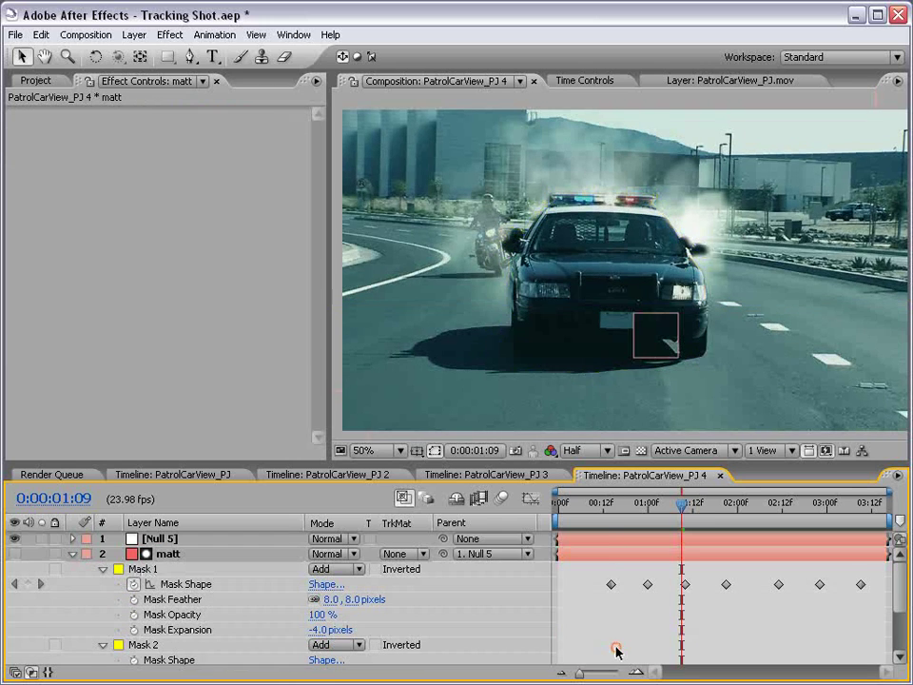
RAM-preview the shot at Full resolution
{"action": "key", "text": "grave"}
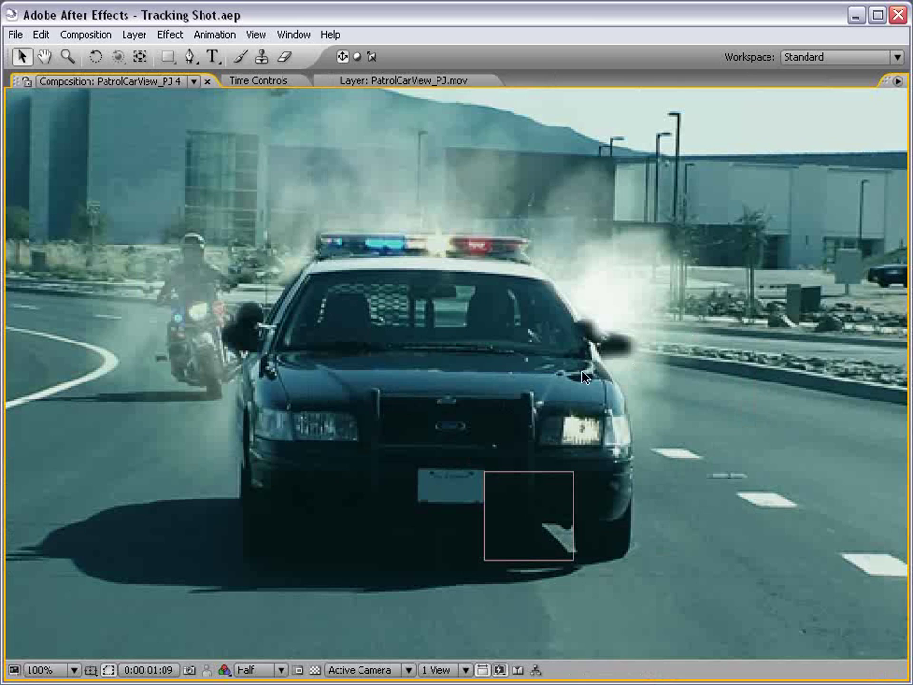
{"action": "left_click", "coordinate": [258, 670]}
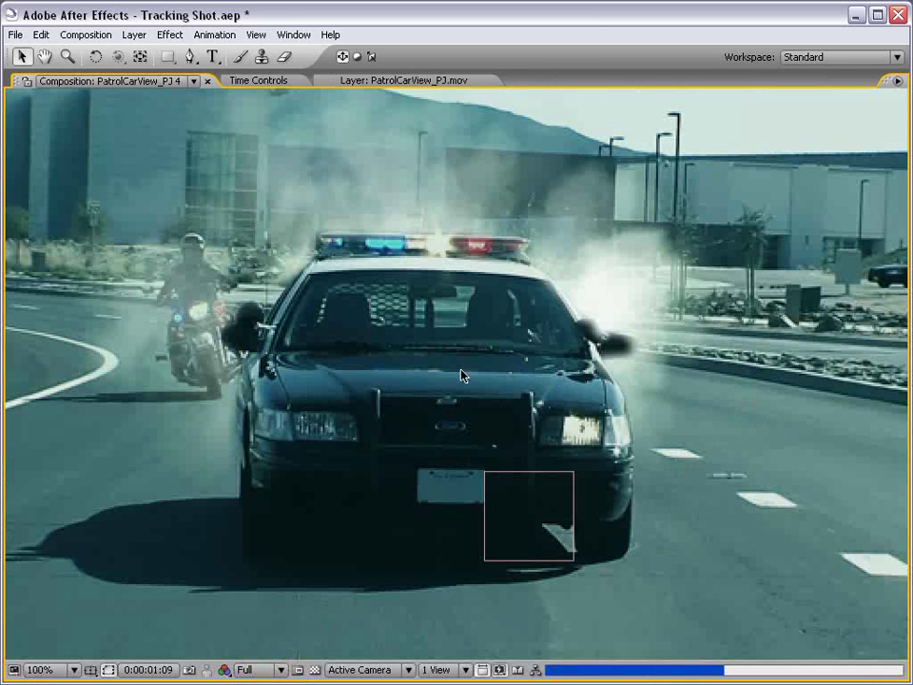
{"action": "key", "text": "grave"}
{"action": "key", "text": "comma"}
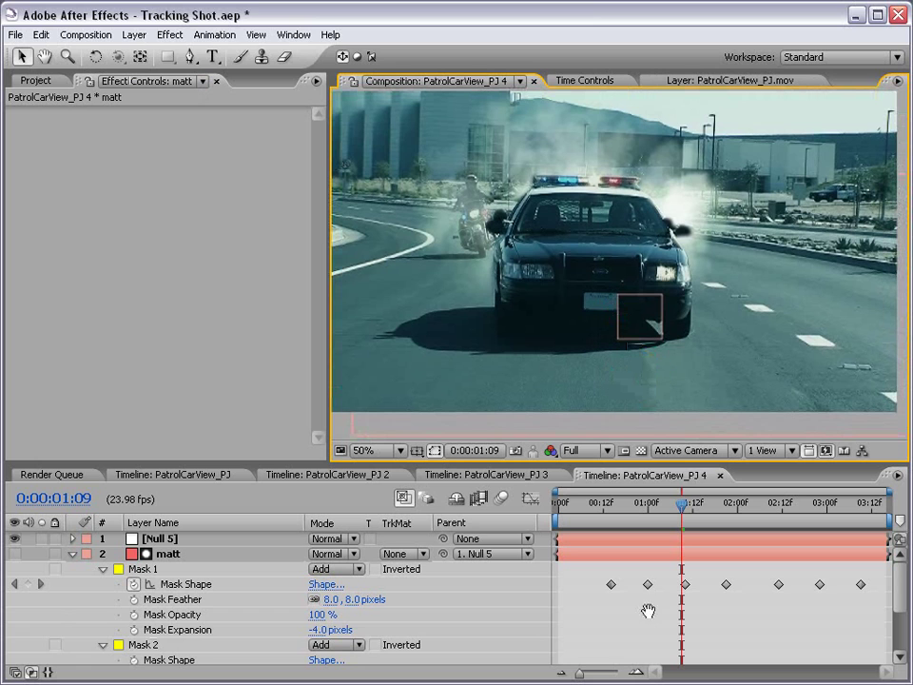
{"action": "key", "text": "KP_0"}
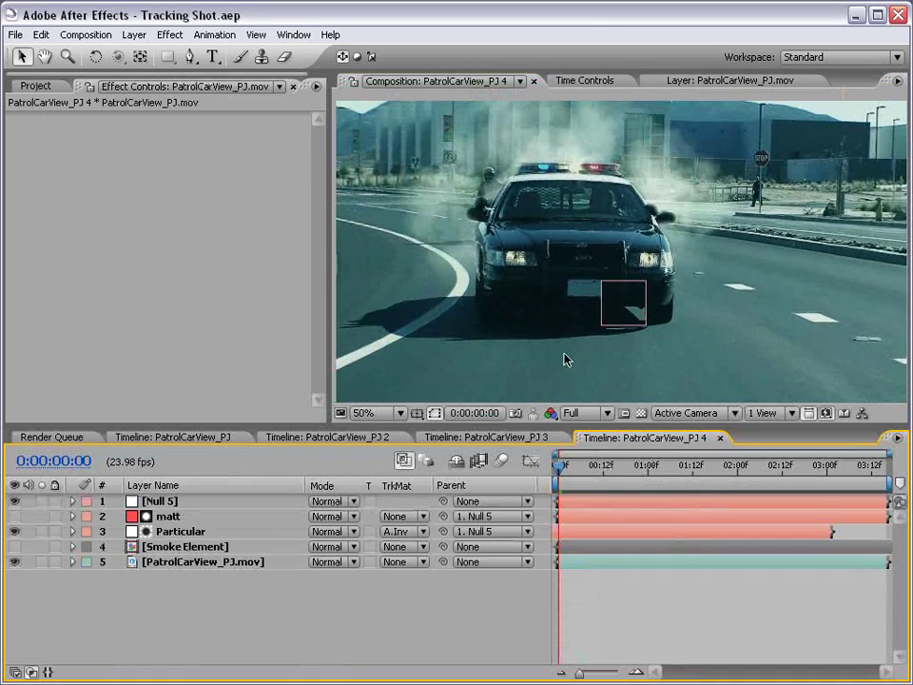
{"action": "key", "text": "period"}
{"action": "left_click_drag", "start_coordinate": [546, 266], "coordinate": [629, 284]}
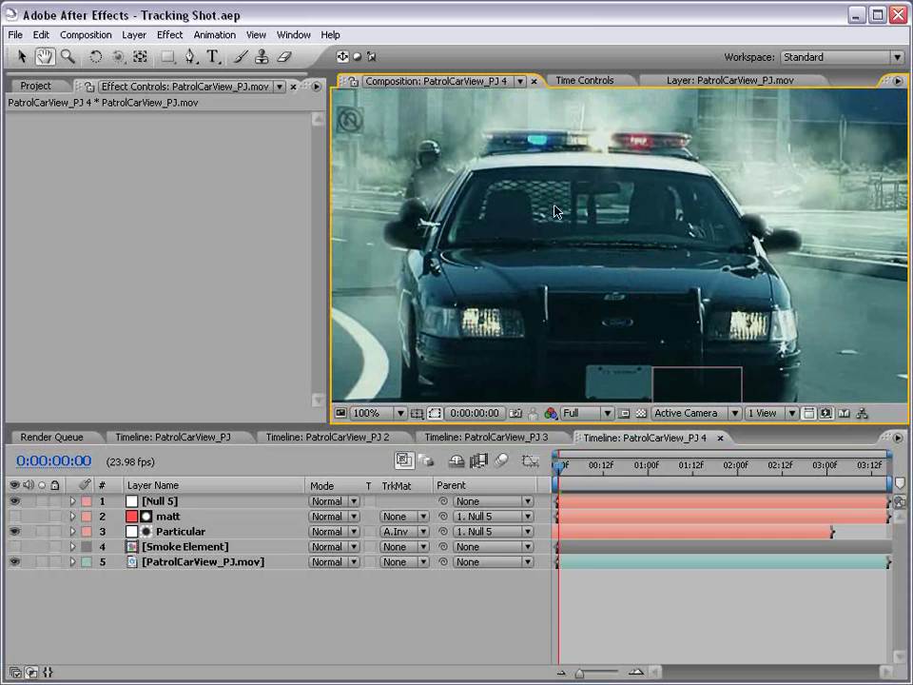
{"action": "left_click_drag", "start_coordinate": [592, 462], "coordinate": [492, 477]}
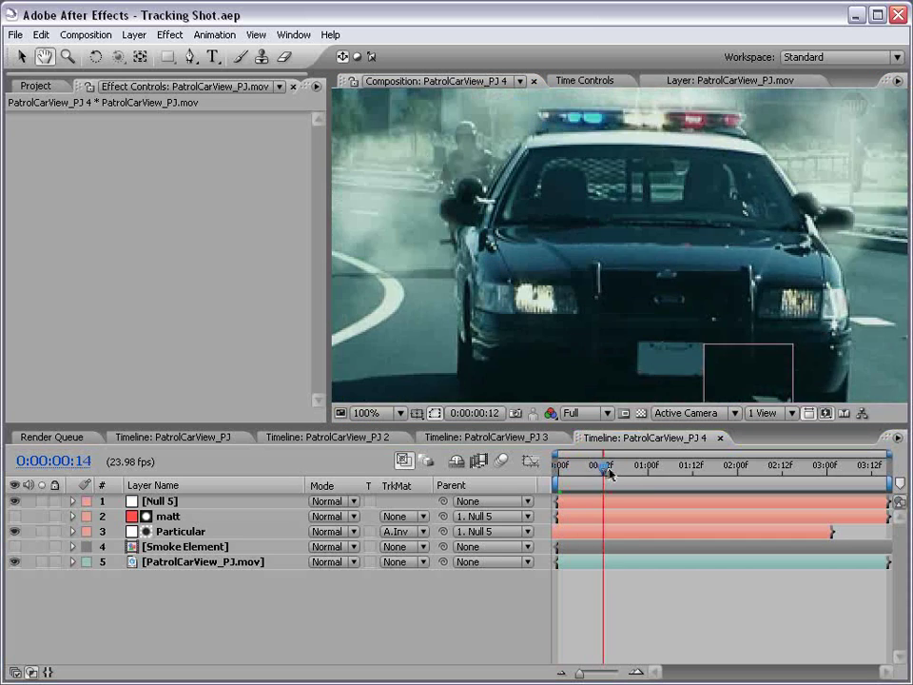
{"action": "key", "text": "v"}
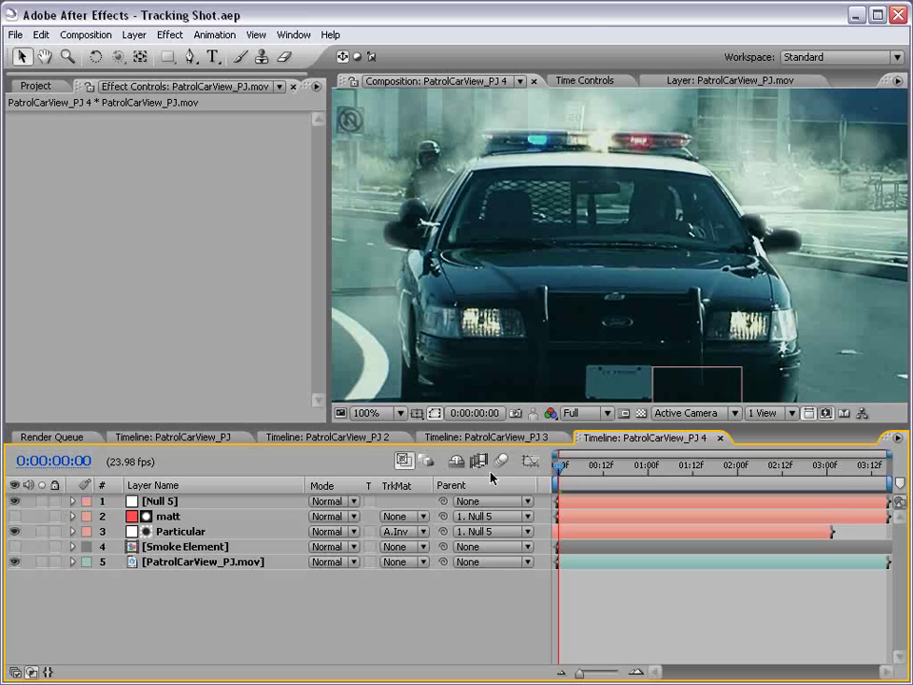
{"action": "left_click", "coordinate": [158, 565]}
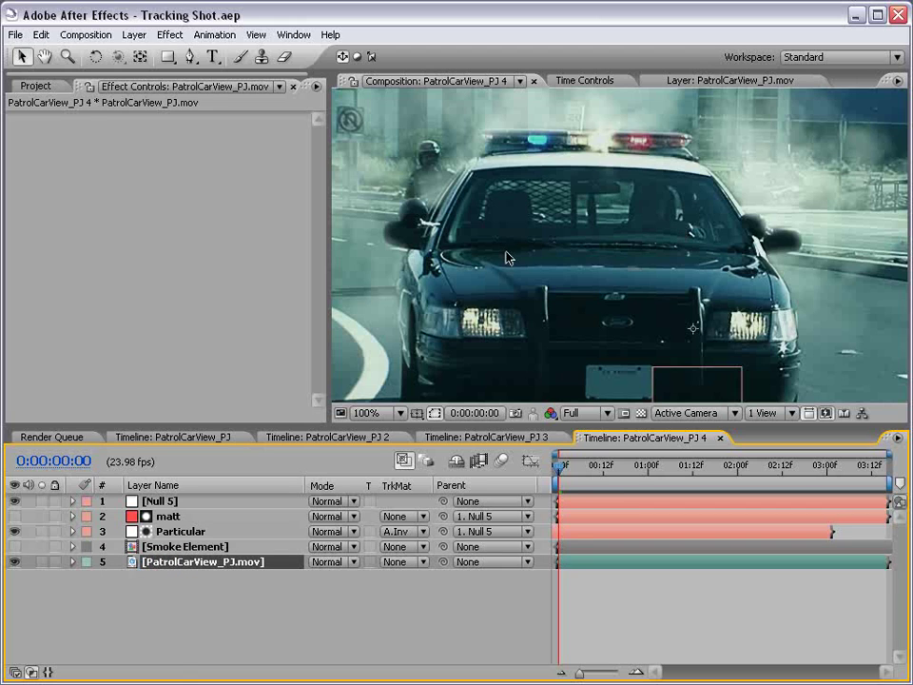
Duplicate the patrol car footage, move the copy to the top, and apply Tint
{"action": "key", "text": "space"}
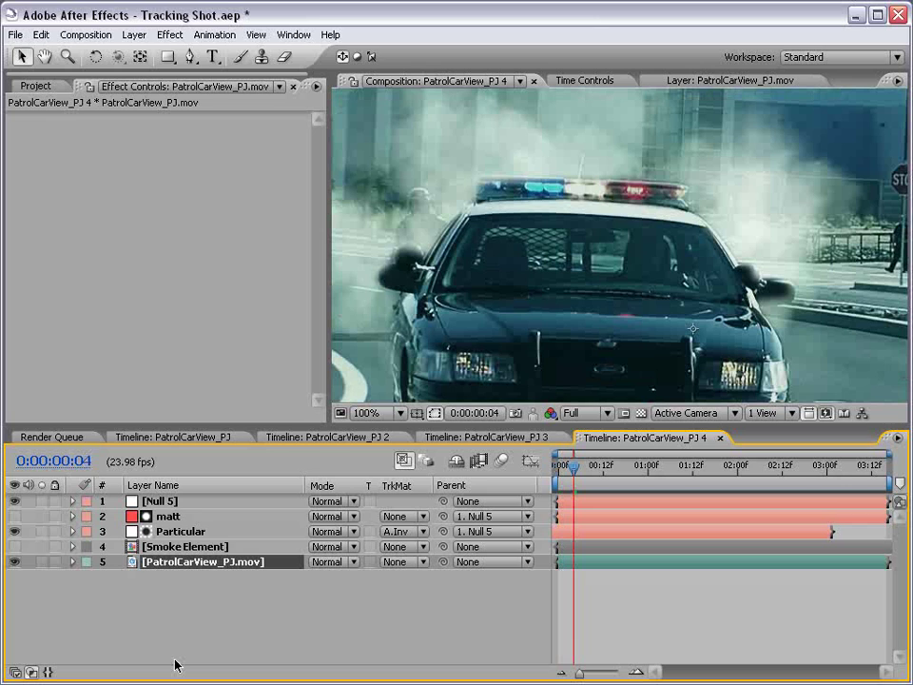
{"action": "key", "text": "ctrl+d"}
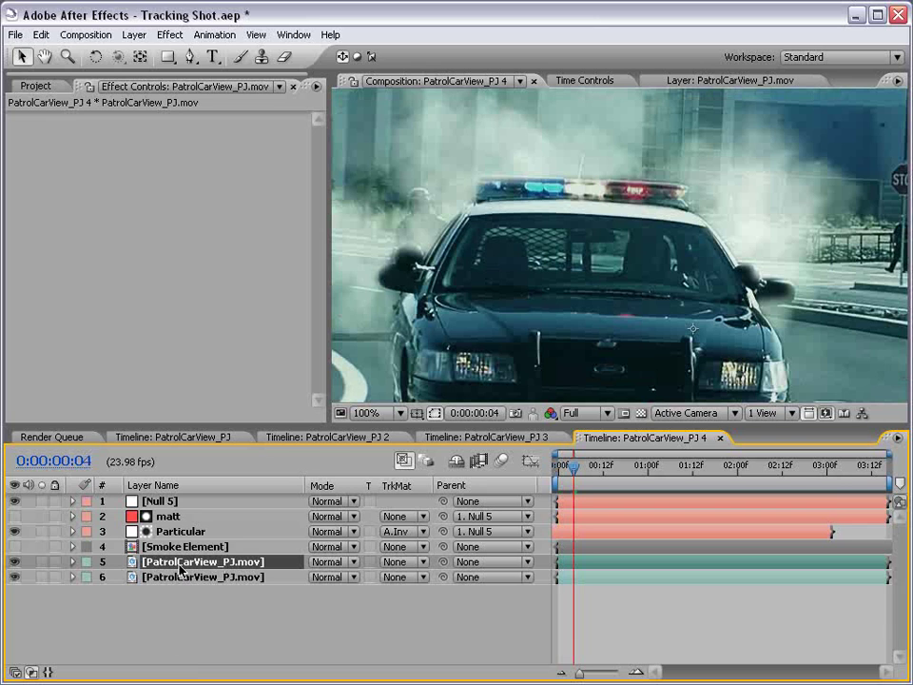
{"action": "left_click_drag", "start_coordinate": [171, 568], "coordinate": [159, 496]}
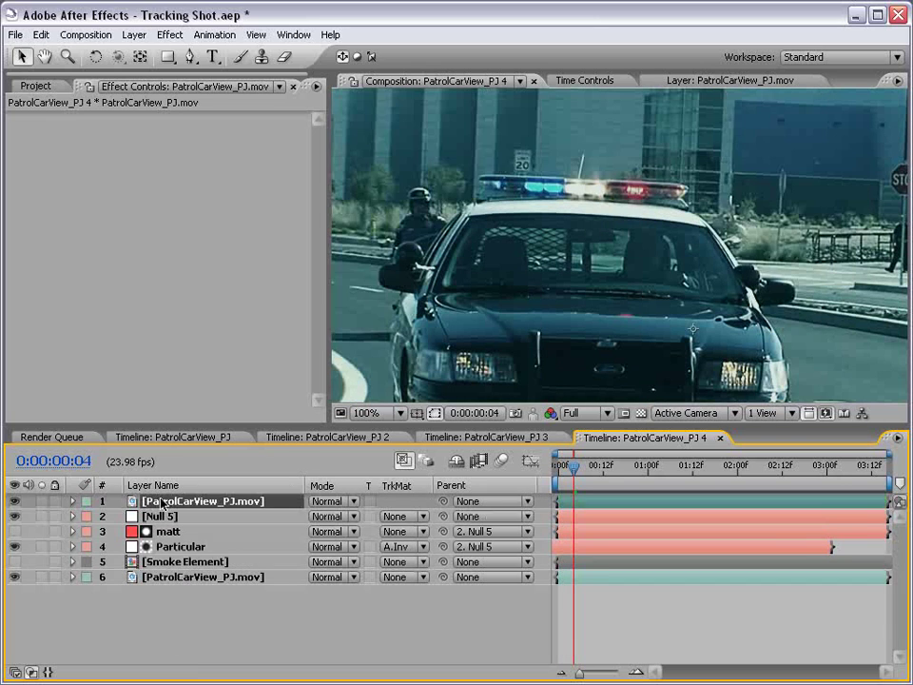
{"action": "left_click", "coordinate": [171, 34]}
{"action": "mouse_move", "coordinate": [204, 213]}
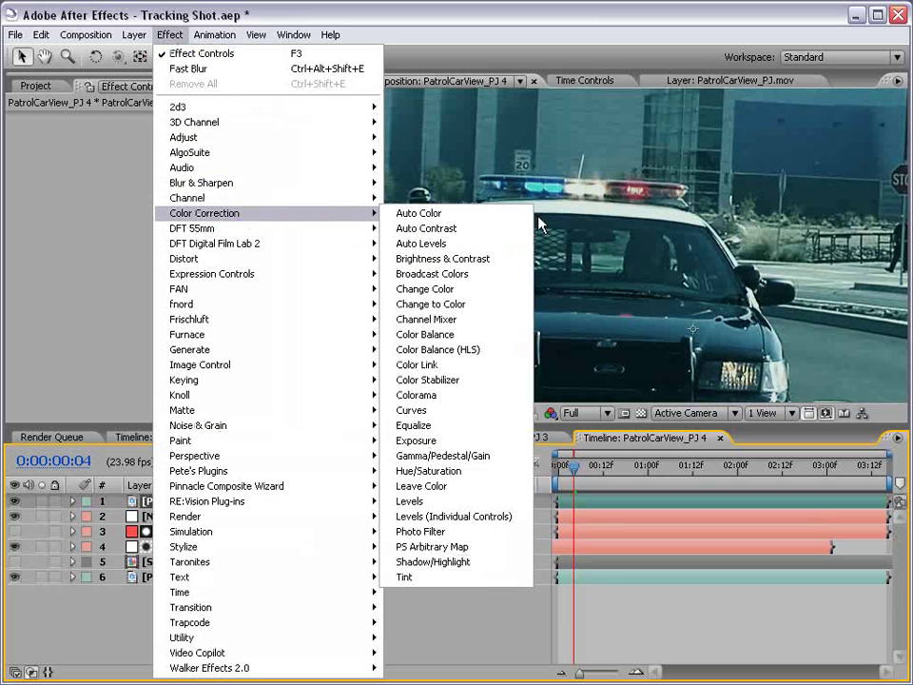
{"action": "left_click", "coordinate": [409, 577]}
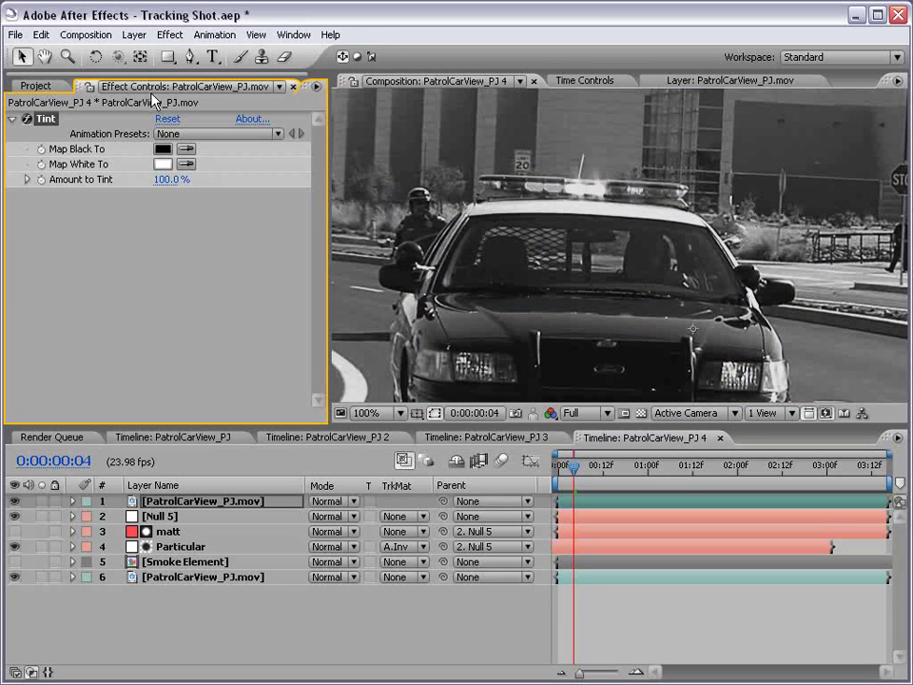
Add Curves to the footage copy with a steep S-curve for high contrast
{"action": "left_click", "coordinate": [171, 34]}
{"action": "mouse_move", "coordinate": [205, 213]}
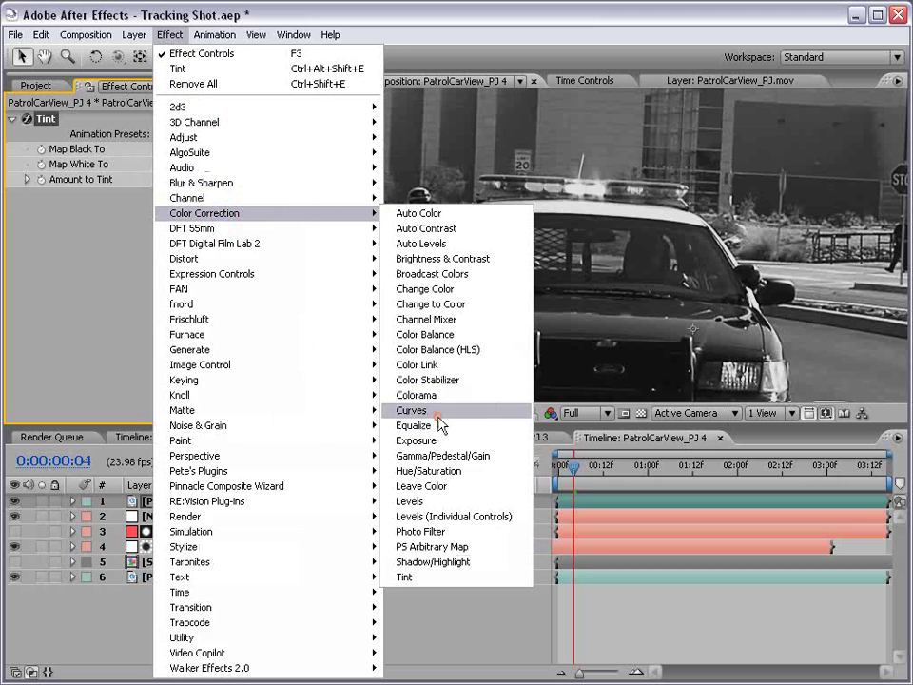
{"action": "left_click", "coordinate": [438, 412]}
{"action": "scroll", "coordinate": [544, 274], "scroll_direction": "up", "scroll_amount": 2}
{"action": "left_click_drag", "start_coordinate": [544, 274], "coordinate": [581, 259]}
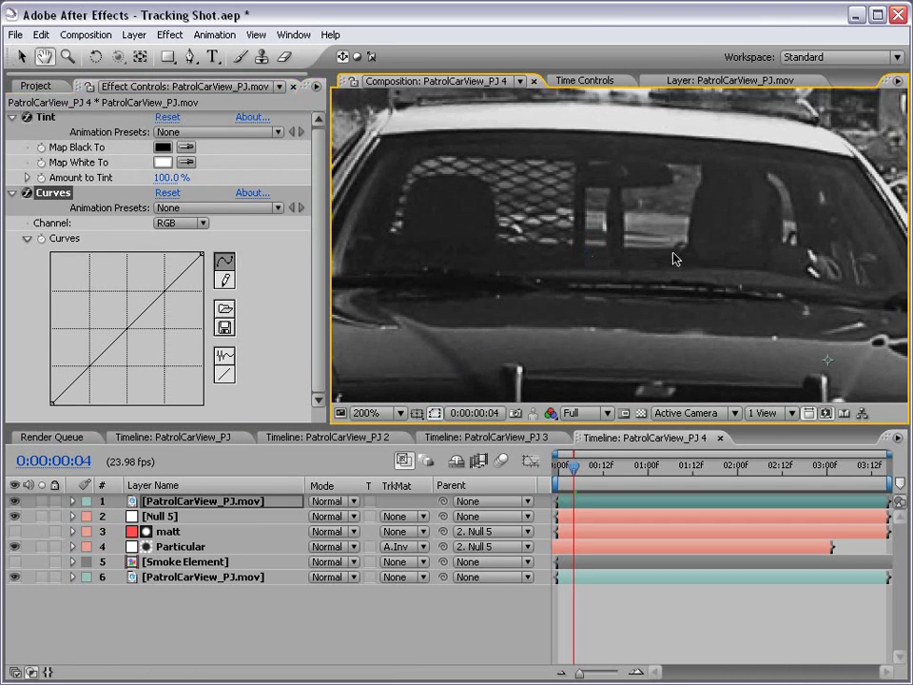
{"action": "left_click_drag", "start_coordinate": [74, 378], "coordinate": [78, 391]}
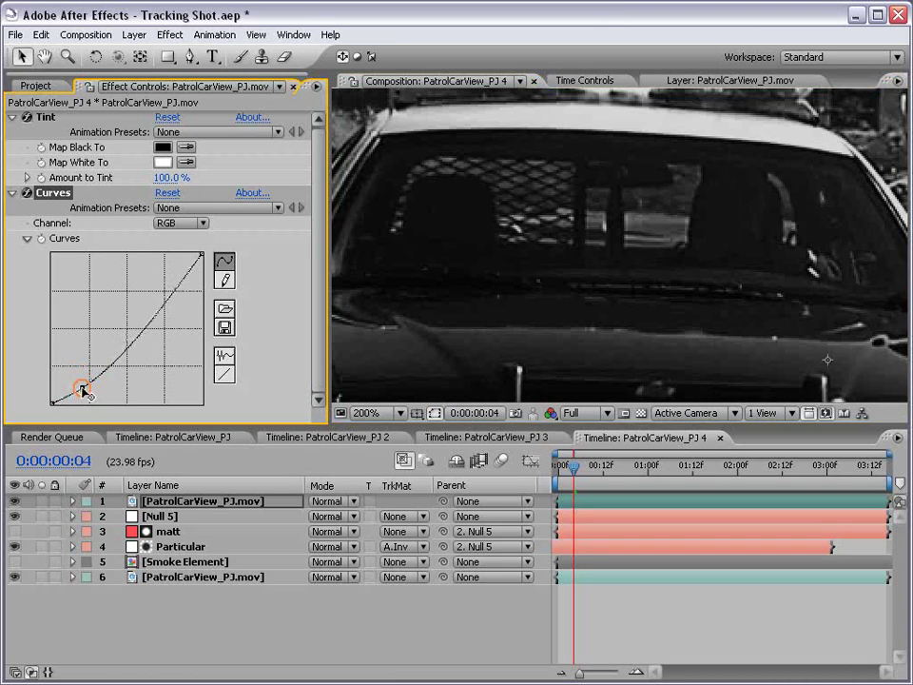
{"action": "left_click_drag", "start_coordinate": [132, 356], "coordinate": [96, 285]}
{"action": "double_click", "coordinate": [45, 56]}
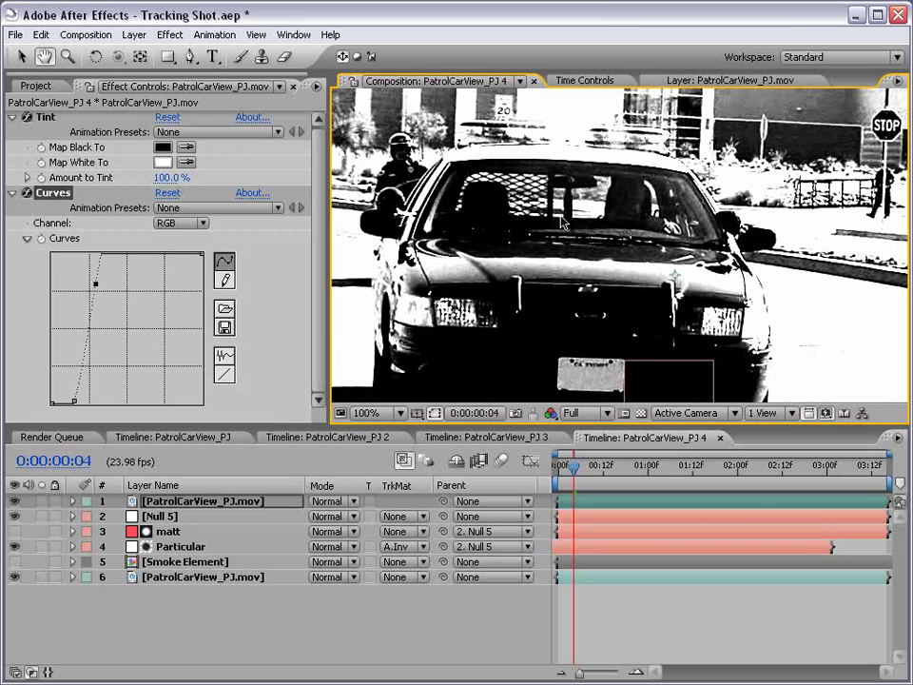
Create a new green solid layer, Medium Green Solid 1
{"action": "left_click", "coordinate": [134, 34]}
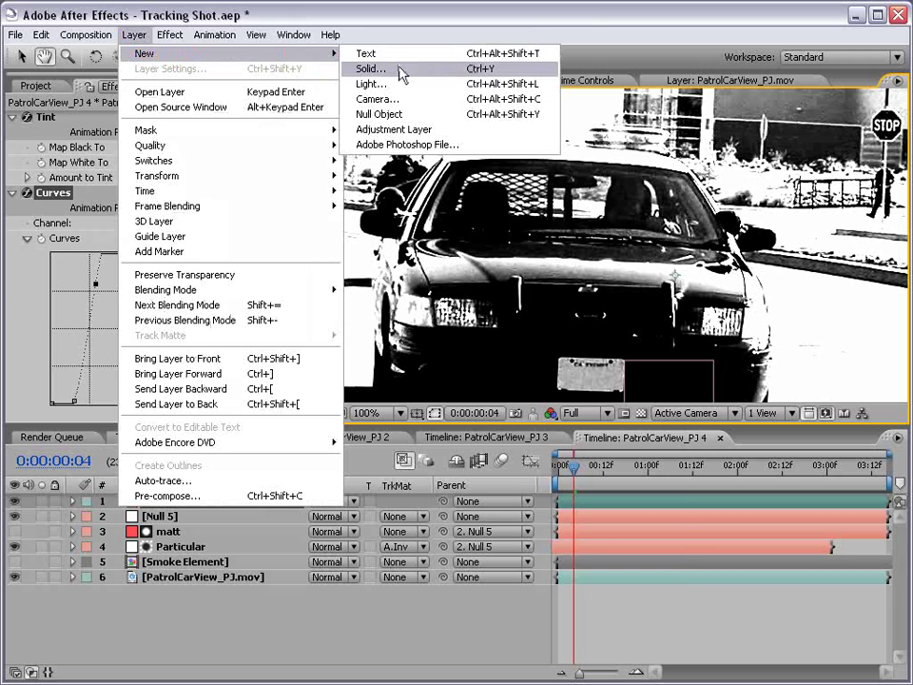
{"action": "left_click", "coordinate": [388, 73]}
{"action": "left_click", "coordinate": [412, 560]}
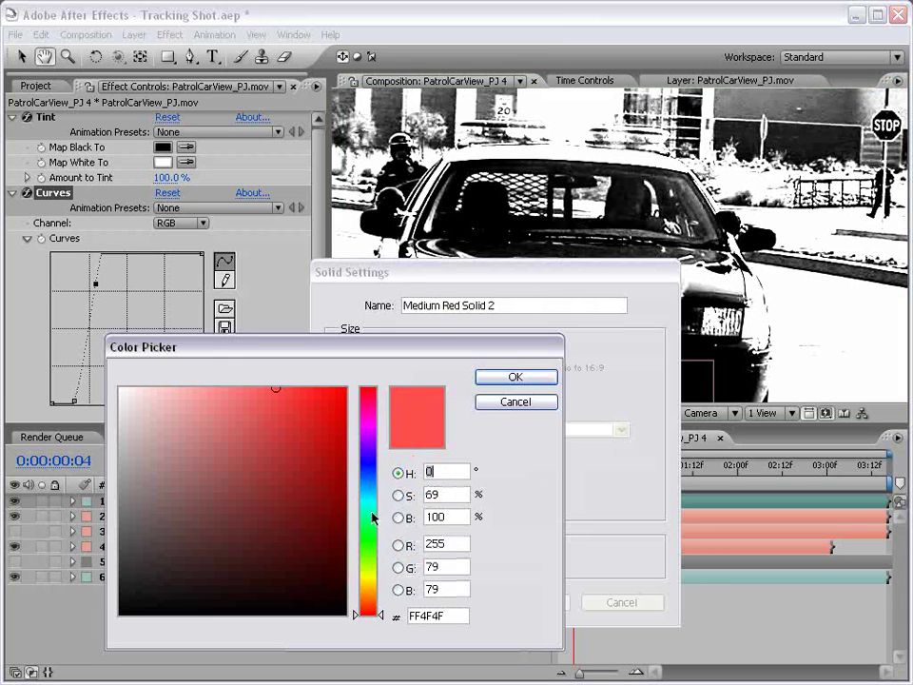
{"action": "left_click", "coordinate": [371, 540]}
{"action": "left_click", "coordinate": [513, 378]}
{"action": "left_click", "coordinate": [526, 601]}
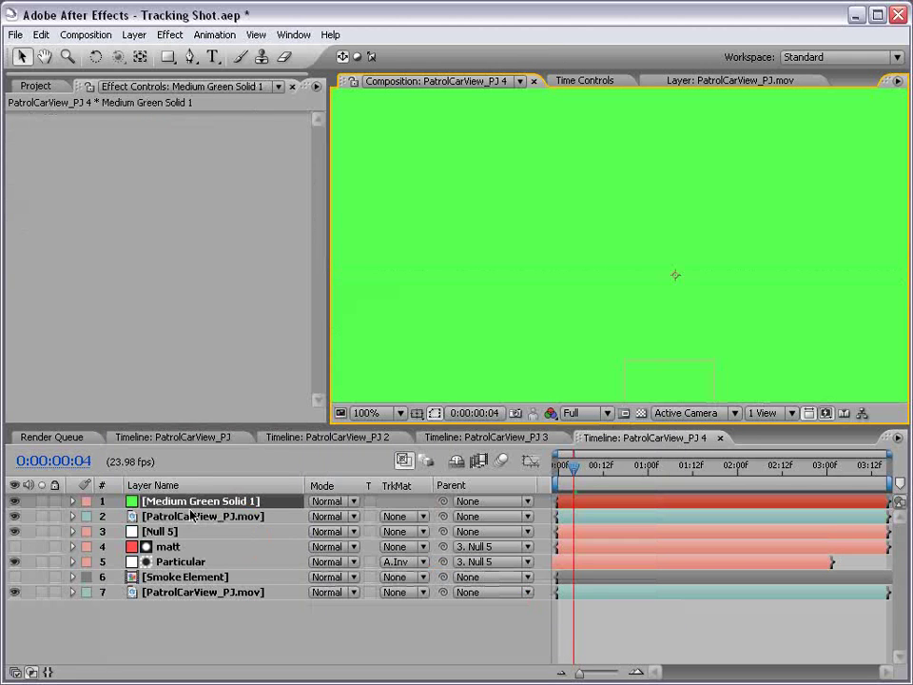
Hide the green solid and zoom to 200% on the car window
{"action": "left_click", "coordinate": [189, 57]}
{"action": "left_click", "coordinate": [16, 501]}
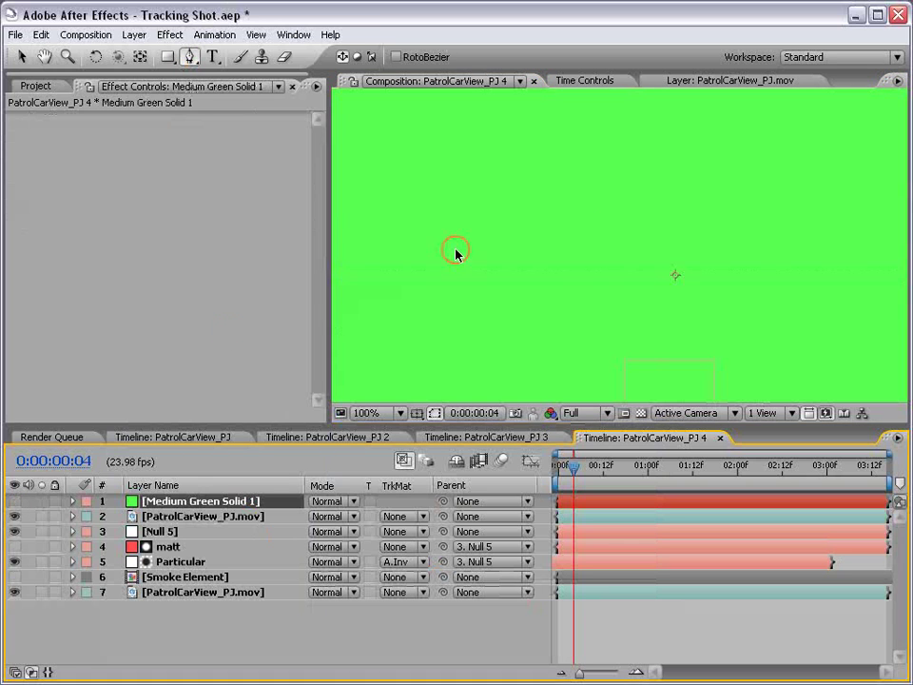
{"action": "key", "text": "h"}
{"action": "scroll", "coordinate": [487, 259], "scroll_direction": "up", "scroll_amount": 1}
{"action": "left_click_drag", "start_coordinate": [487, 259], "coordinate": [583, 259]}
Draw a closed Pen mask tracing the windshield outline
{"action": "key", "text": "g"}
{"action": "left_click", "coordinate": [428, 287]}
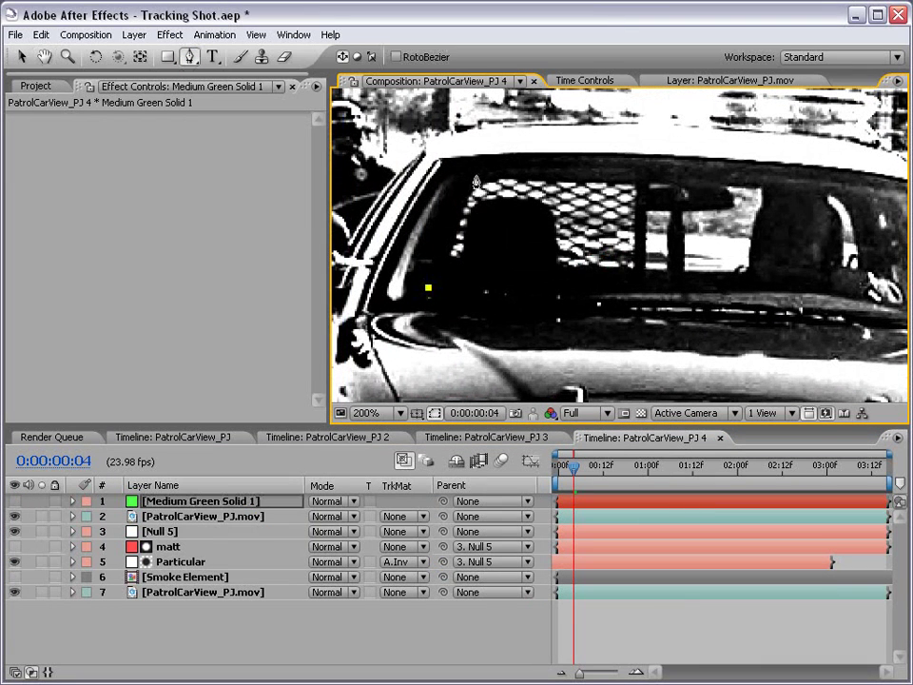
{"action": "left_click_drag", "start_coordinate": [475, 171], "coordinate": [505, 169]}
{"action": "mouse_move", "coordinate": [611, 168]}
{"action": "left_mouse_down"}
{"action": "mouse_move", "coordinate": [548, 178]}
{"action": "mouse_move", "coordinate": [624, 181]}
{"action": "left_mouse_up"}
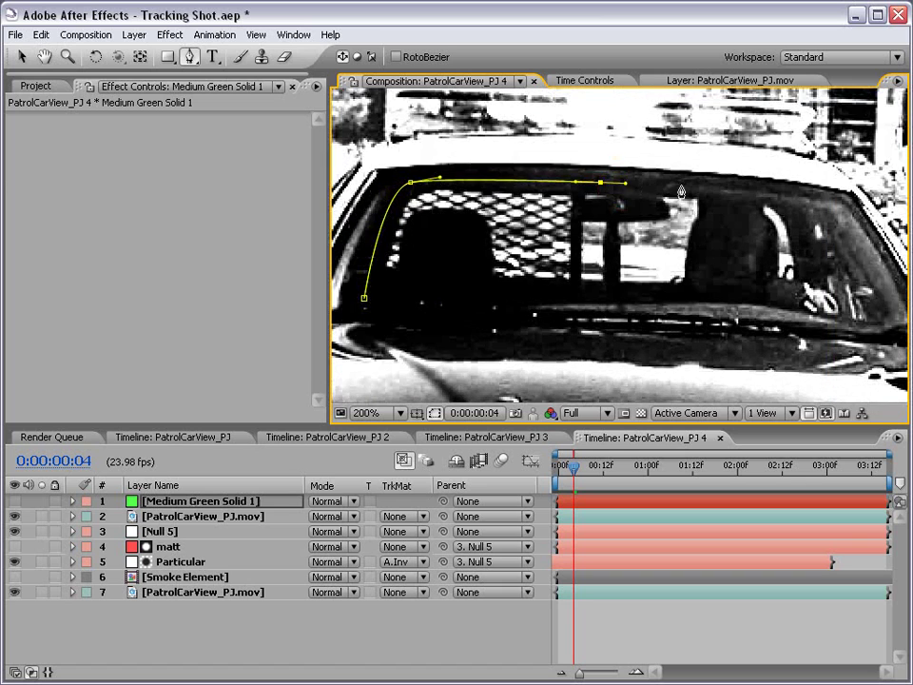
{"action": "left_click_drag", "start_coordinate": [738, 188], "coordinate": [796, 202]}
{"action": "left_click", "coordinate": [816, 207]}
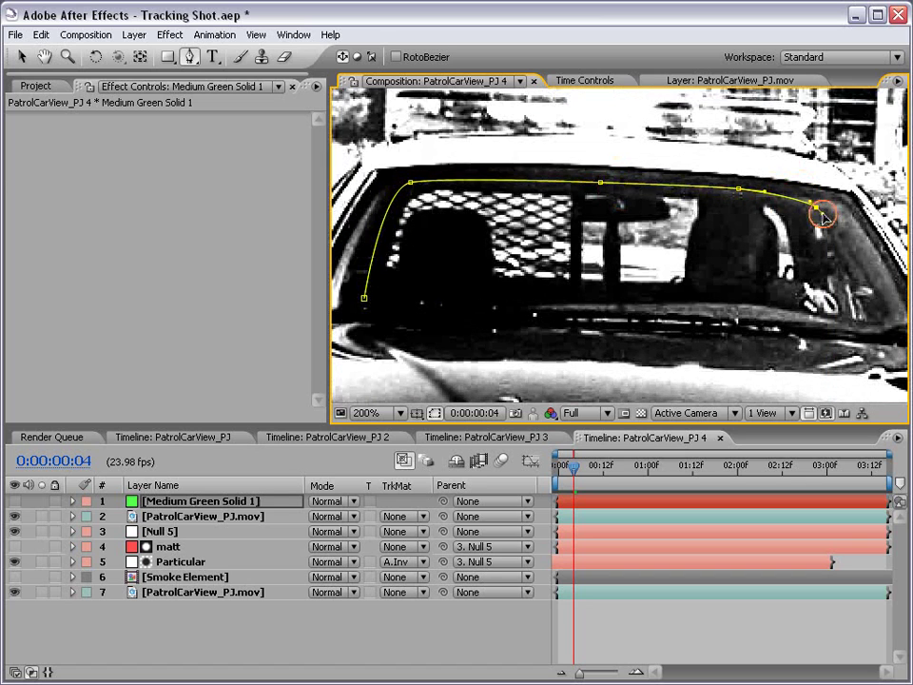
{"action": "left_click", "coordinate": [826, 281]}
{"action": "left_click", "coordinate": [791, 298]}
{"action": "left_click", "coordinate": [538, 289]}
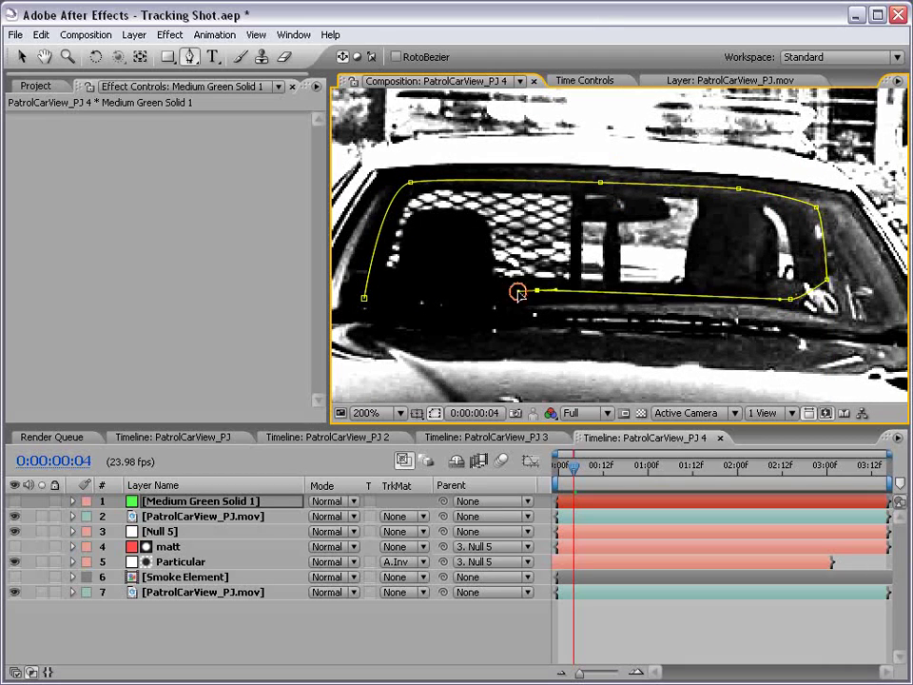
{"action": "left_click", "coordinate": [419, 291]}
{"action": "left_click", "coordinate": [365, 298]}
Feather the windshield mask by 5 pixels
{"action": "key", "text": "f"}
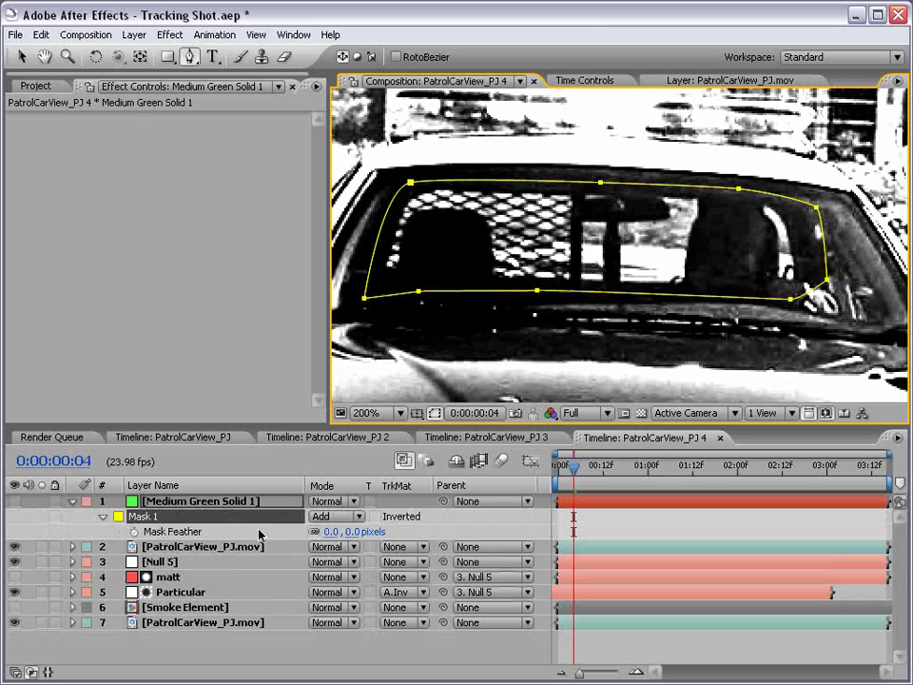
{"action": "left_click", "coordinate": [352, 532]}
{"action": "key", "text": "Return"}
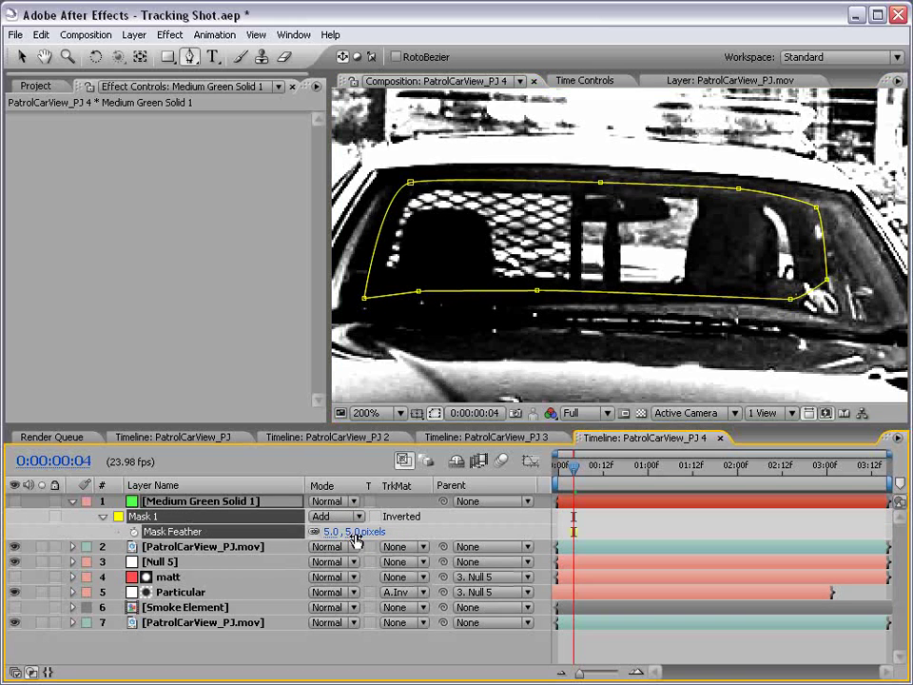
Set the footage copy's TrkMat to Alpha Matte 'Medium Green Solid 1' and zoom back to 100%
{"action": "left_click", "coordinate": [130, 528]}
{"action": "left_click", "coordinate": [74, 505]}
{"action": "left_click", "coordinate": [196, 516]}
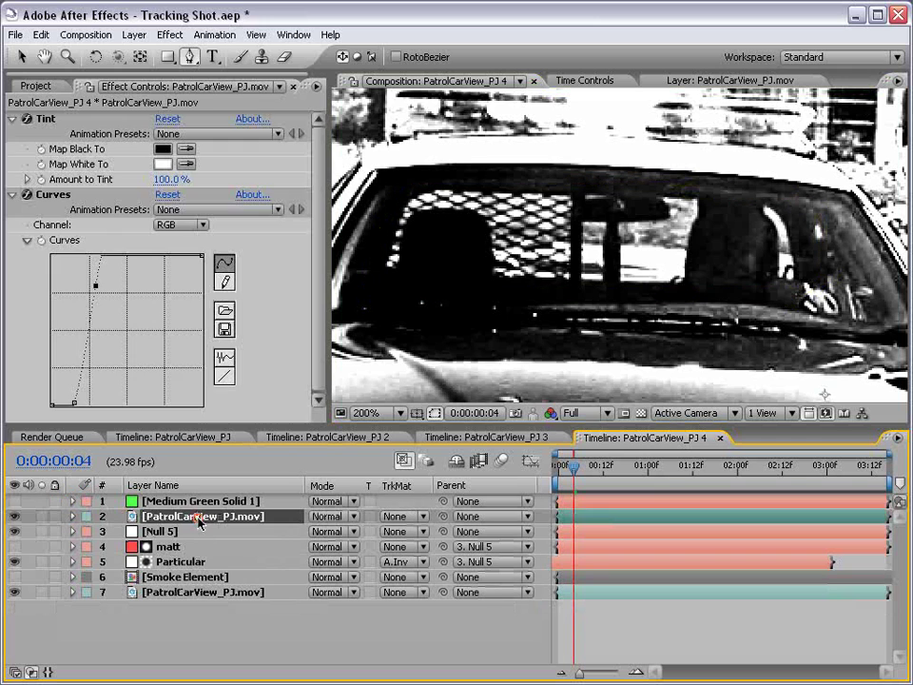
{"action": "left_click", "coordinate": [400, 516]}
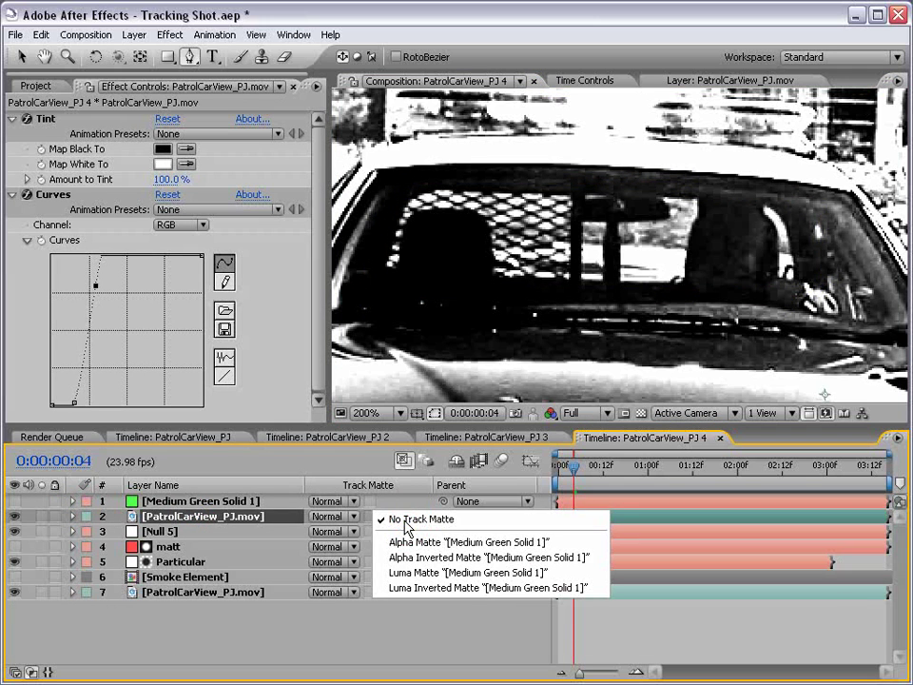
{"action": "left_click", "coordinate": [409, 542]}
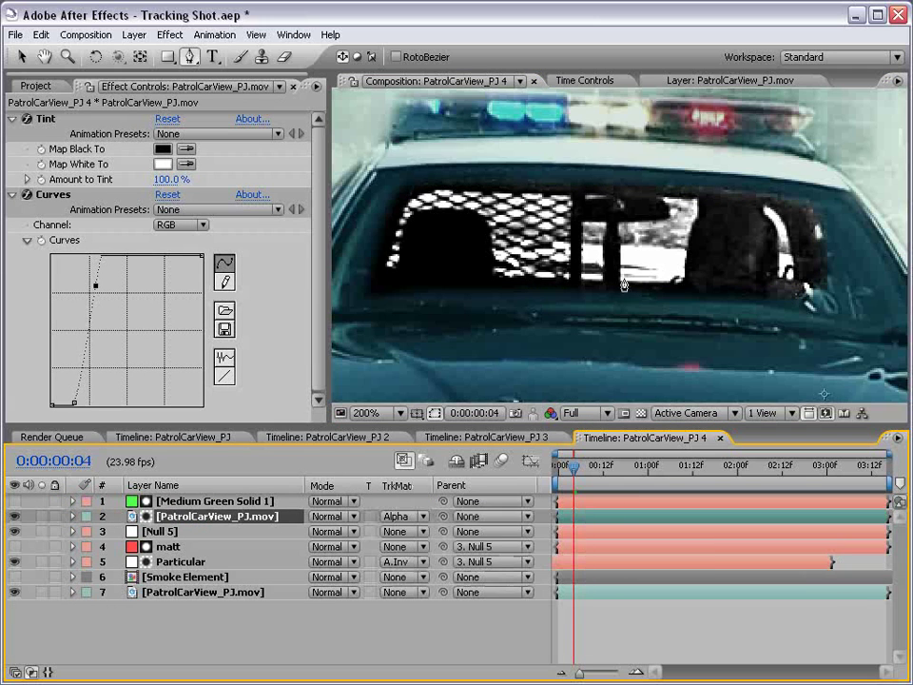
{"action": "key", "text": "comma"}
{"action": "left_click_drag", "start_coordinate": [624, 286], "coordinate": [550, 260]}
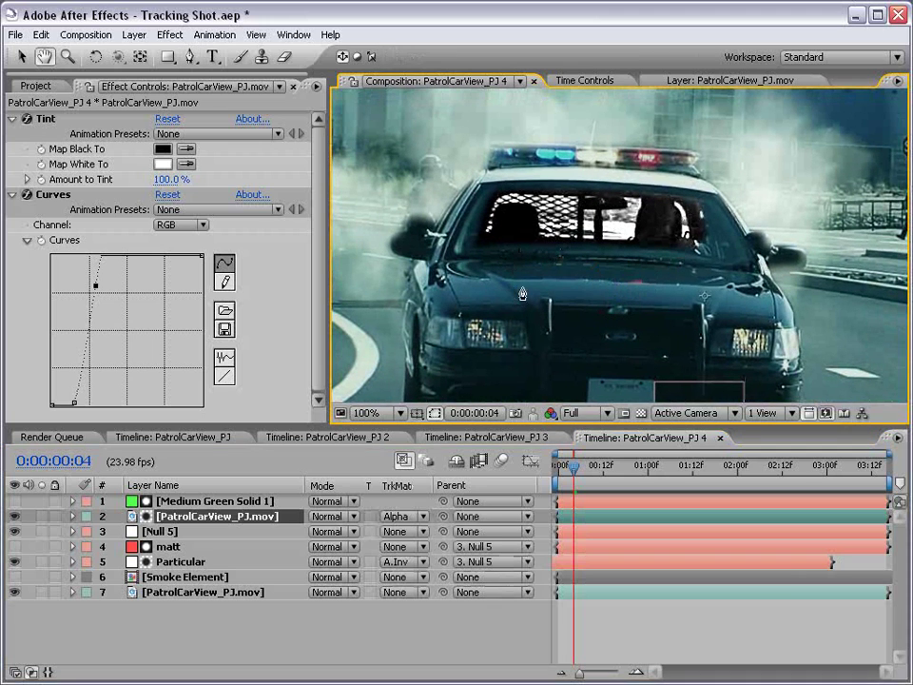
Parent the green windshield solid to Null 5
{"action": "key", "text": "g"}
{"action": "left_click", "coordinate": [183, 505]}
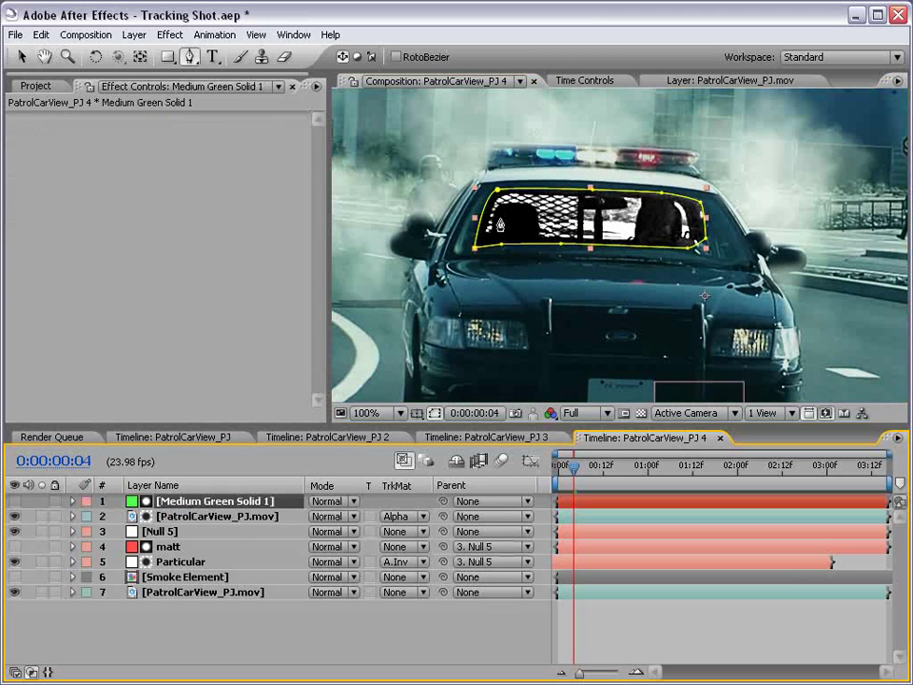
{"action": "key", "text": "v"}
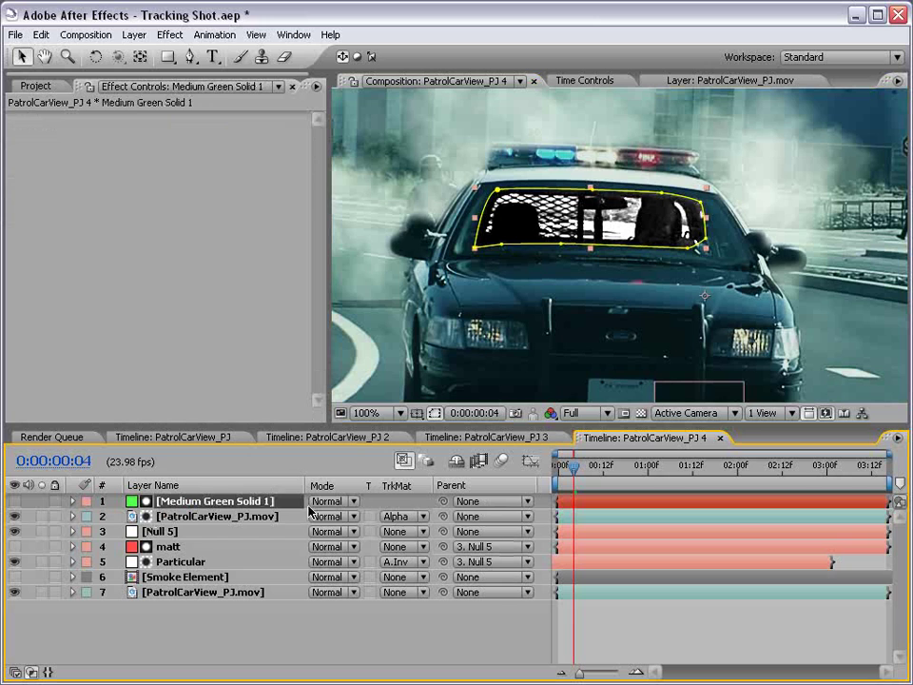
{"action": "left_click_drag", "start_coordinate": [442, 501], "coordinate": [148, 531]}
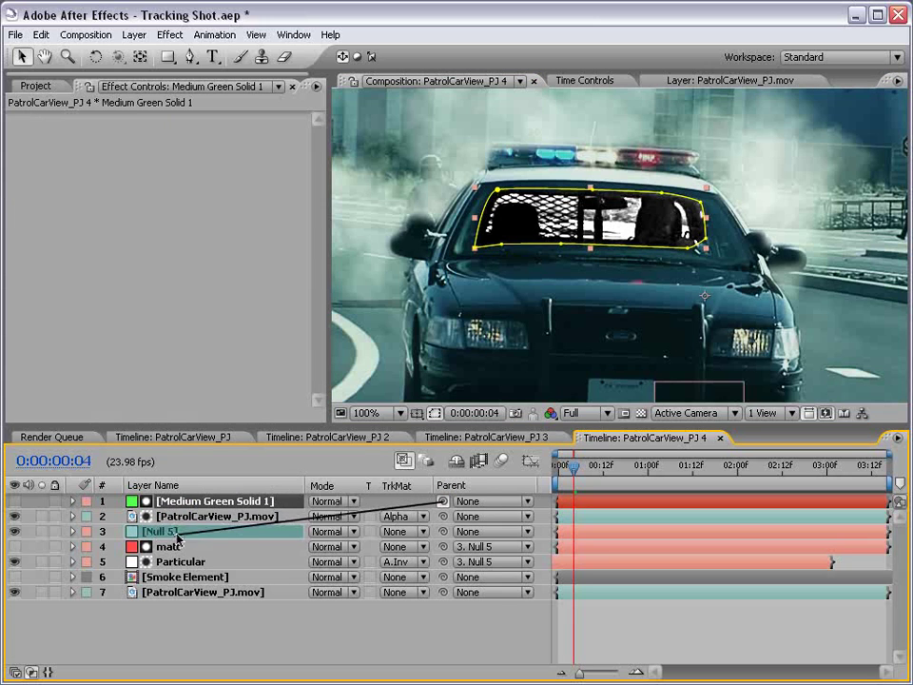
Set a Mask Shape keyframe on the solid's window mask at 1:13
{"action": "left_click_drag", "start_coordinate": [574, 467], "coordinate": [713, 472]}
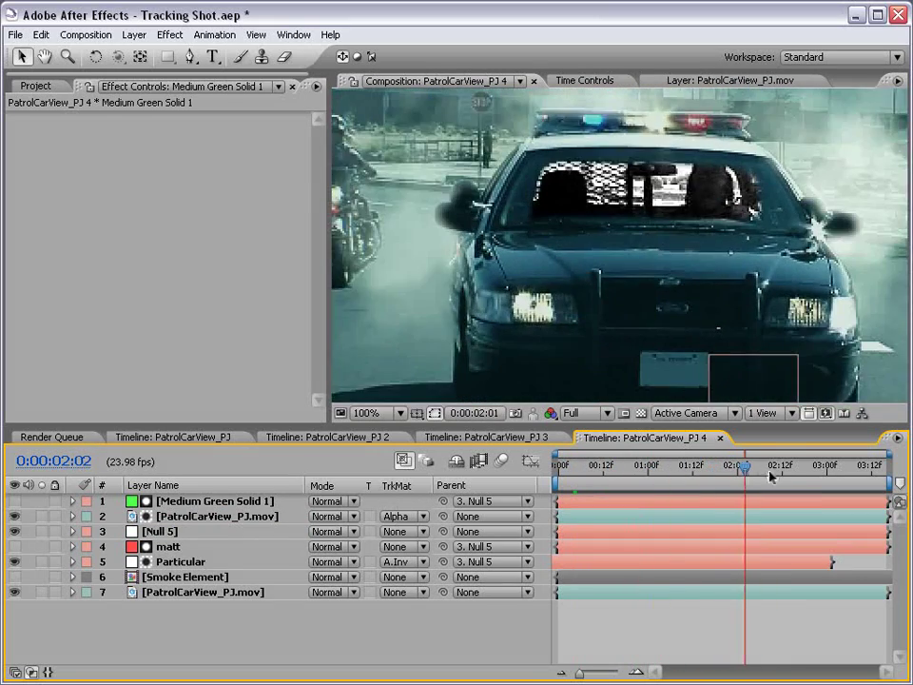
{"action": "left_click_drag", "start_coordinate": [714, 473], "coordinate": [797, 469]}
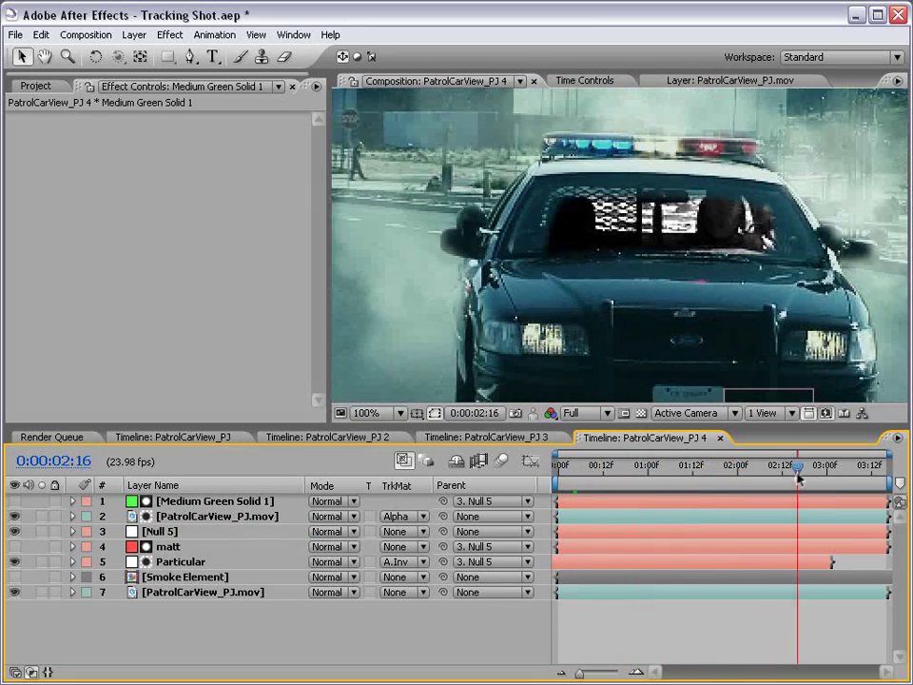
{"action": "left_click", "coordinate": [186, 501]}
{"action": "key", "text": "s"}
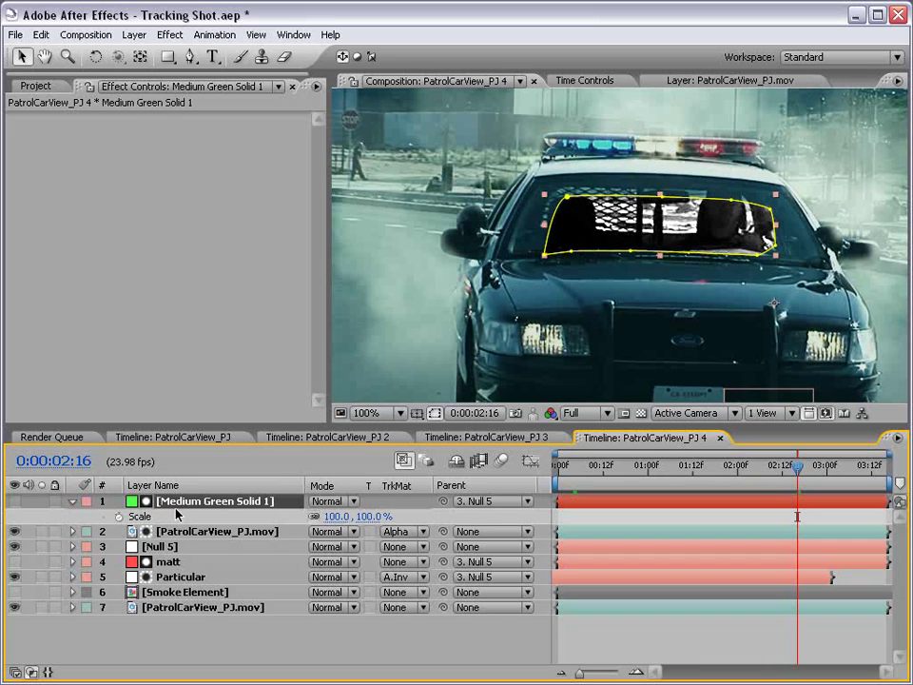
{"action": "key", "text": "m"}
{"action": "left_click_drag", "start_coordinate": [766, 484], "coordinate": [698, 482]}
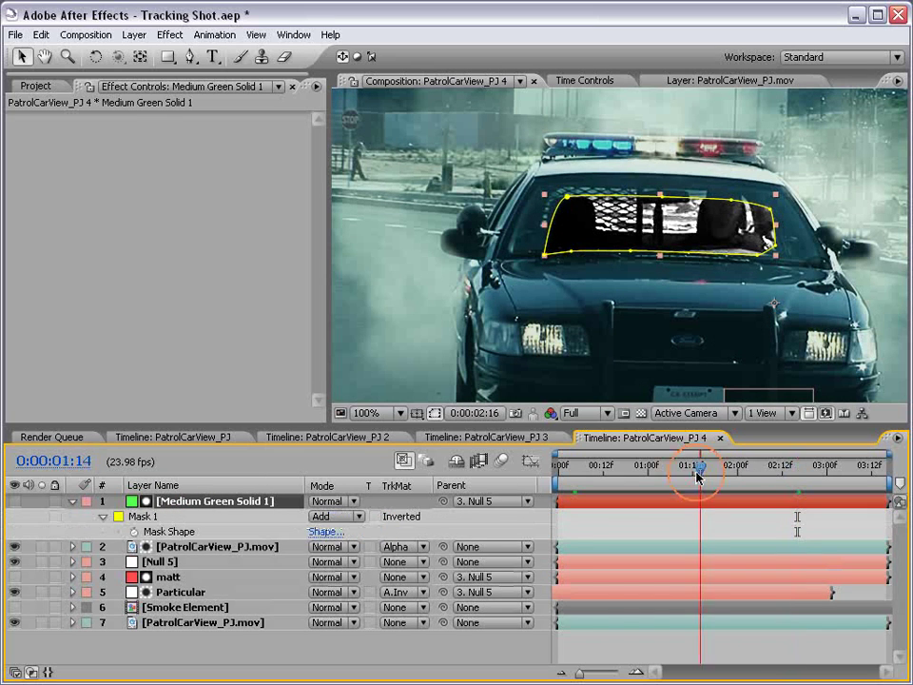
{"action": "left_click", "coordinate": [132, 532]}
At 2:13, free-transform the mask to refit the windshield
{"action": "left_click_drag", "start_coordinate": [697, 466], "coordinate": [785, 466]}
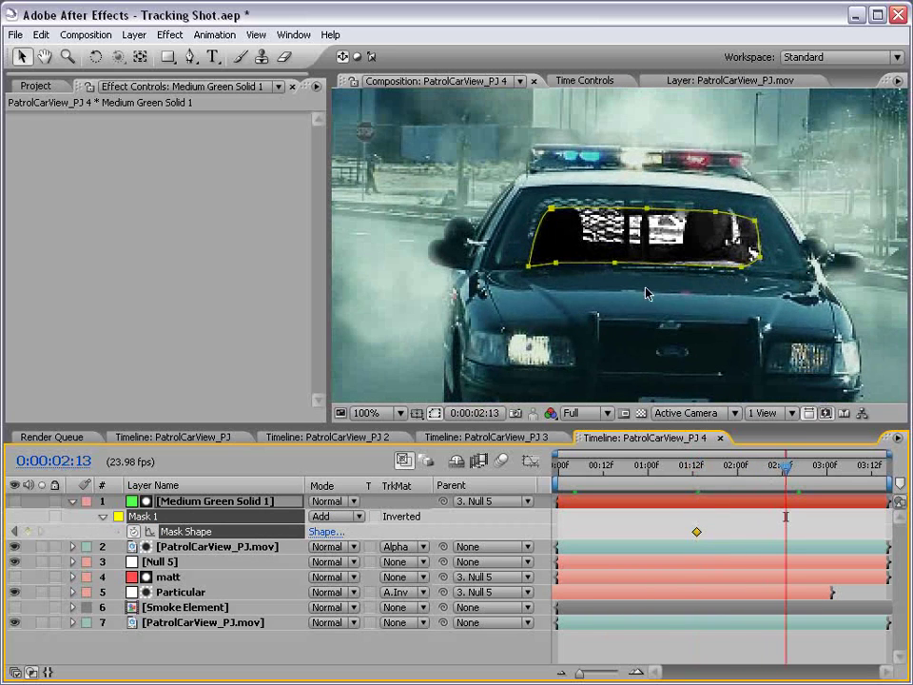
{"action": "double_click", "coordinate": [554, 213]}
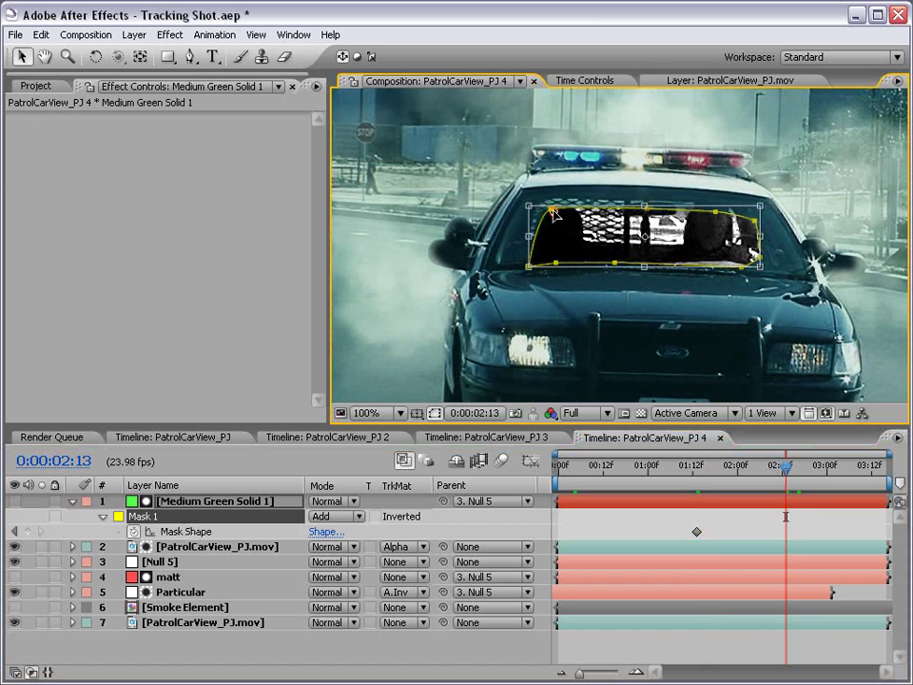
{"action": "left_click_drag", "start_coordinate": [551, 211], "coordinate": [572, 194]}
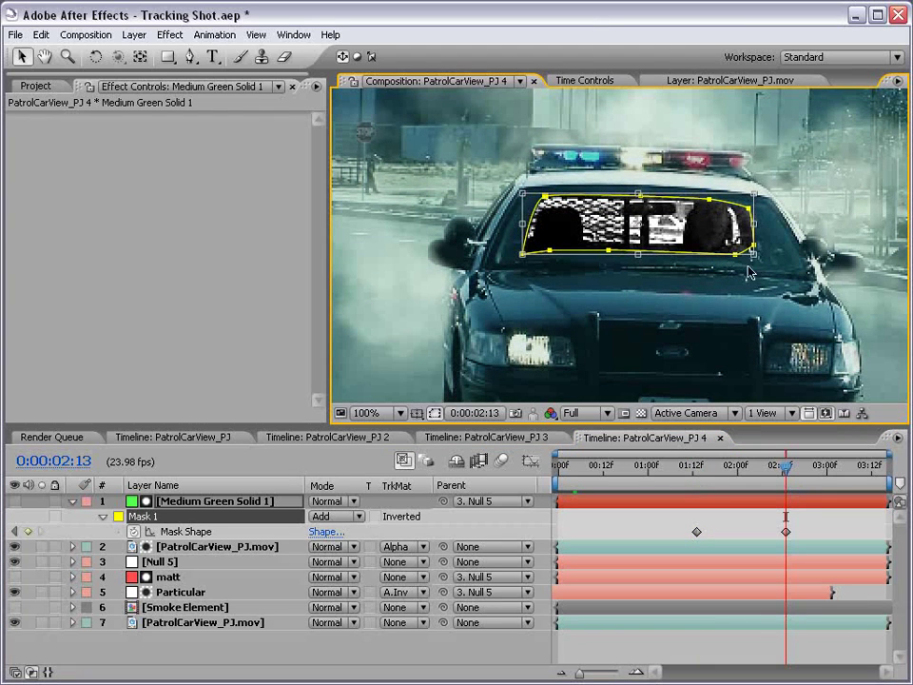
{"action": "left_click_drag", "start_coordinate": [519, 192], "coordinate": [513, 194]}
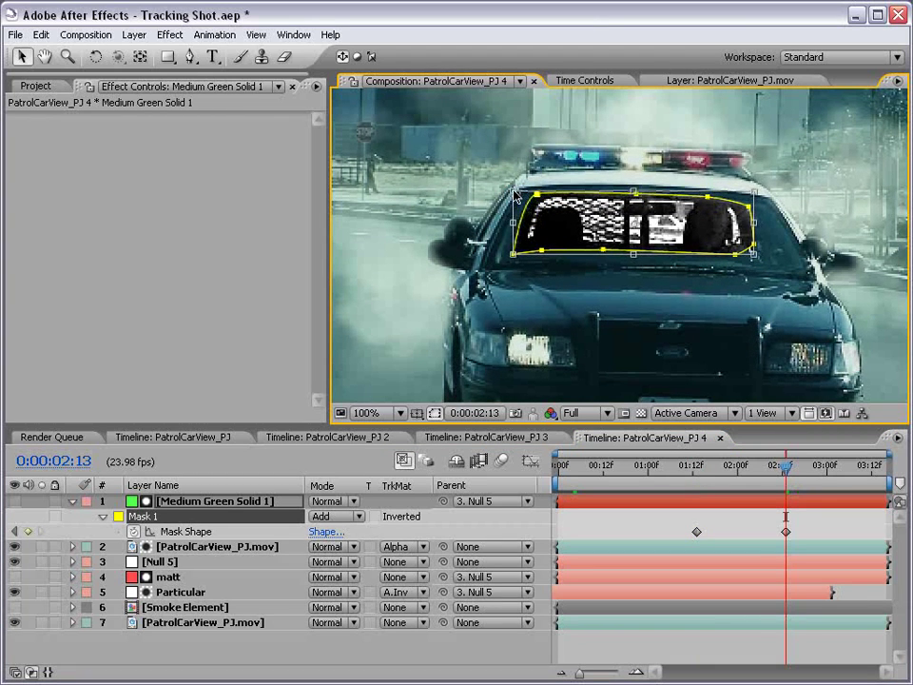
{"action": "key", "text": "shift+Page_Down"}
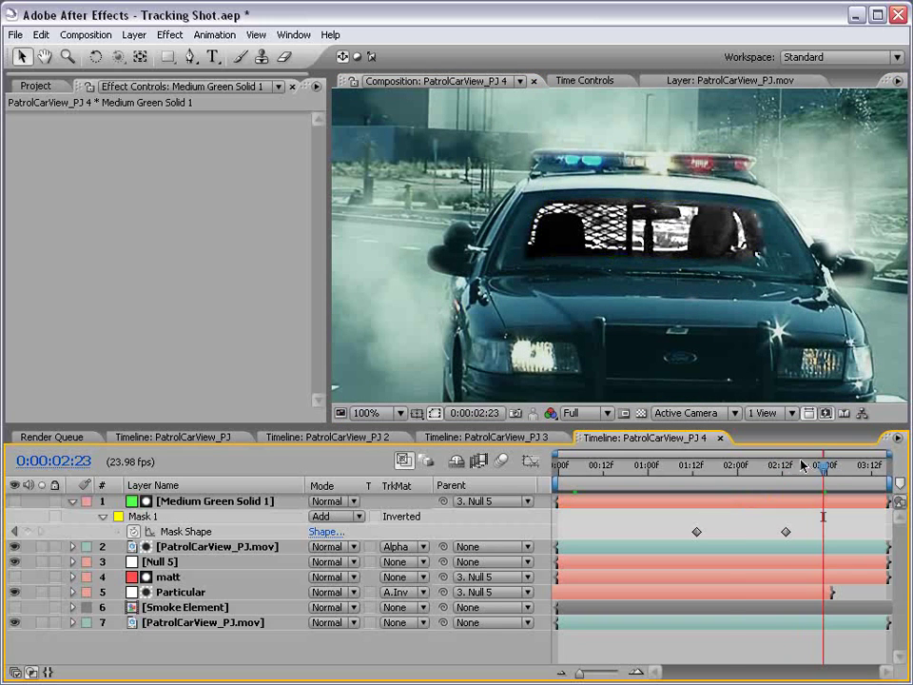
Return to the first frame and briefly toggle the matt and green solid visibility
{"action": "left_click", "coordinate": [728, 467]}
{"action": "mouse_move", "coordinate": [716, 473]}
{"action": "left_mouse_down"}
{"action": "mouse_move", "coordinate": [601, 473]}
{"action": "mouse_move", "coordinate": [543, 486]}
{"action": "left_mouse_up"}
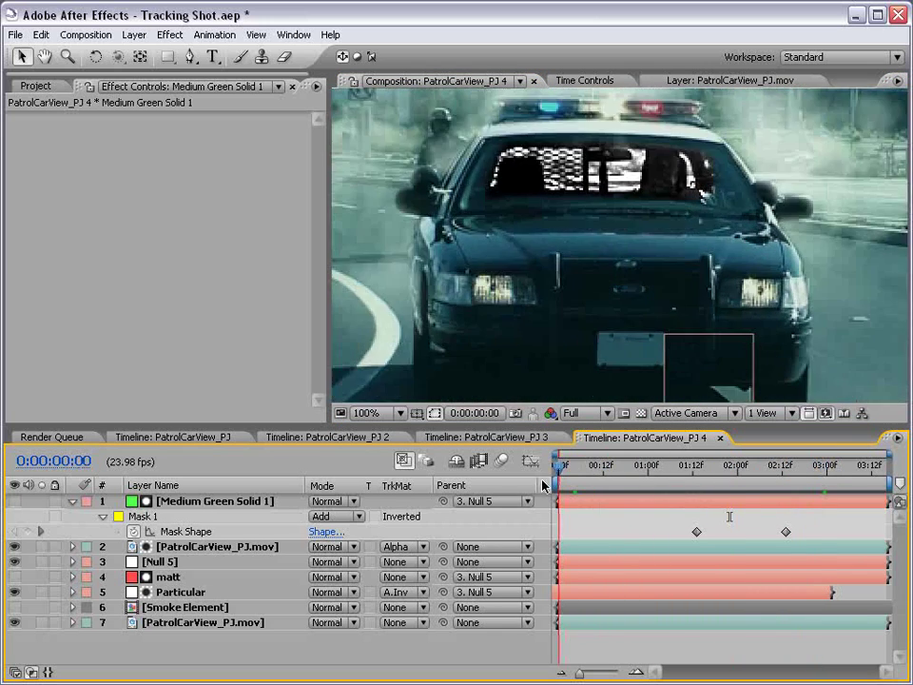
{"action": "left_click", "coordinate": [183, 504]}
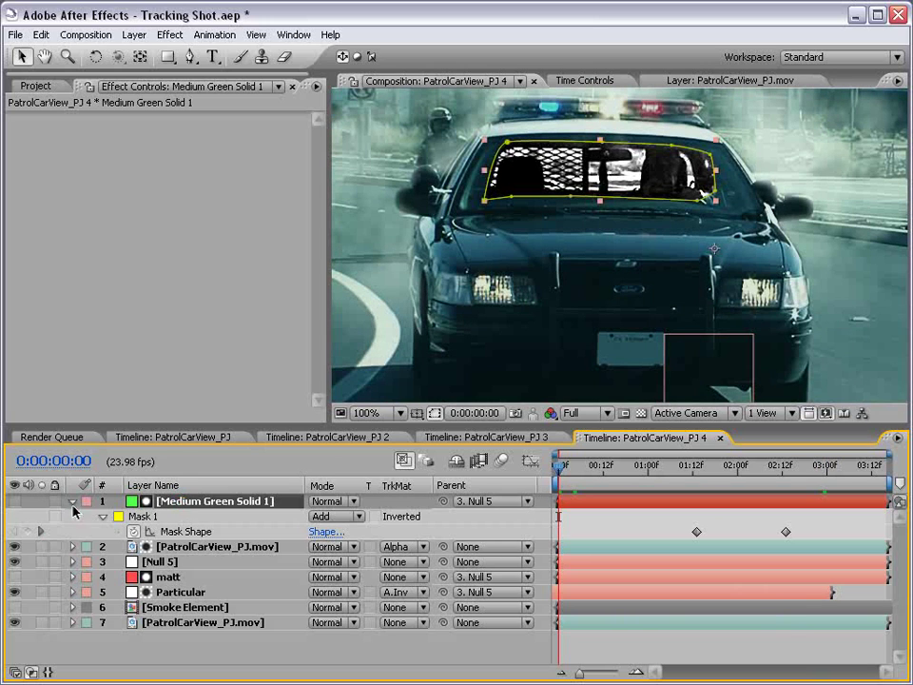
{"action": "left_click", "coordinate": [71, 501]}
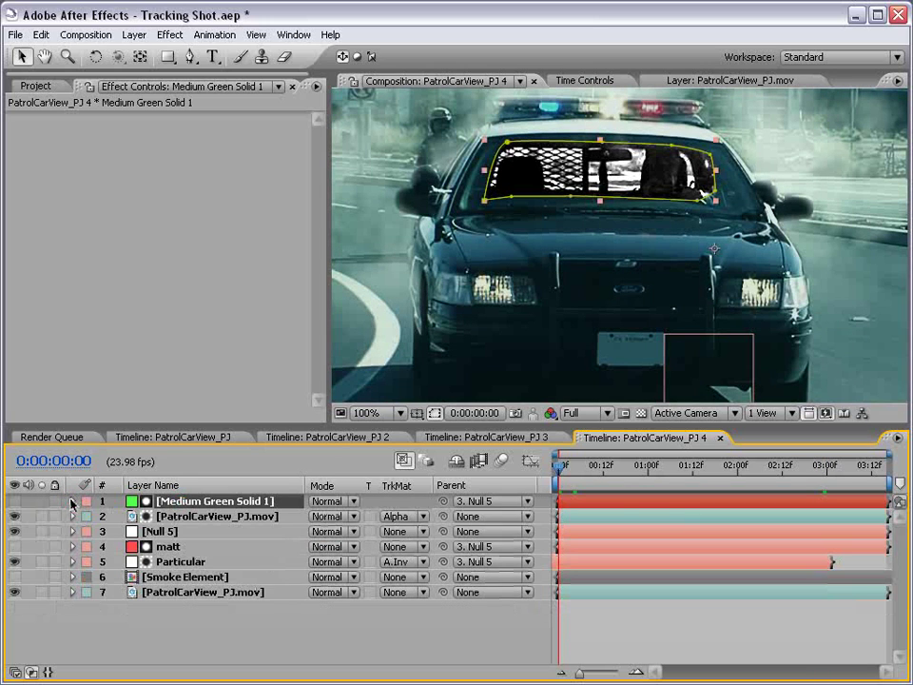
{"action": "left_click", "coordinate": [171, 547]}
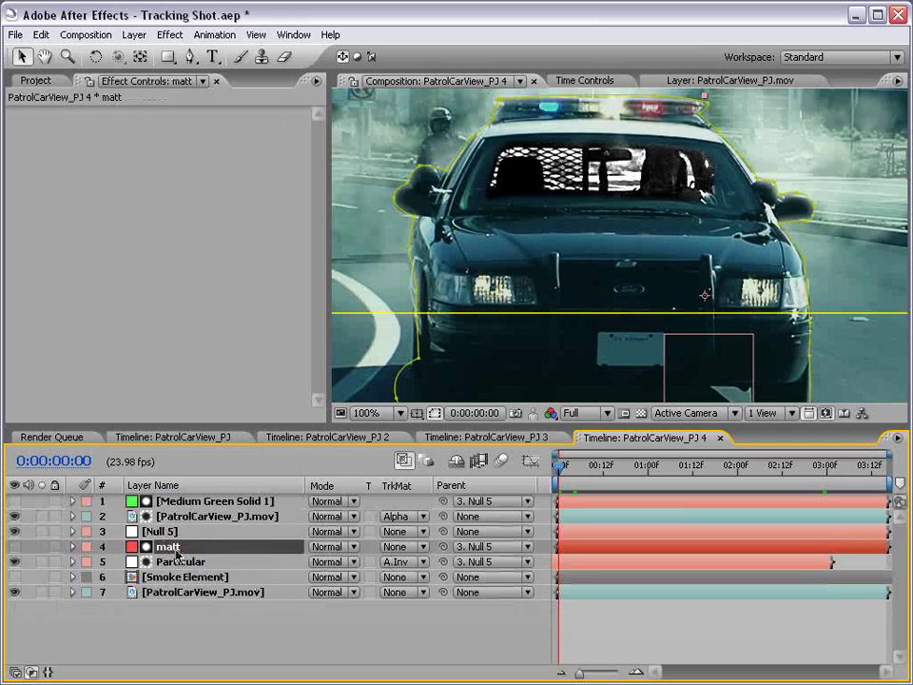
{"action": "left_click", "coordinate": [14, 547]}
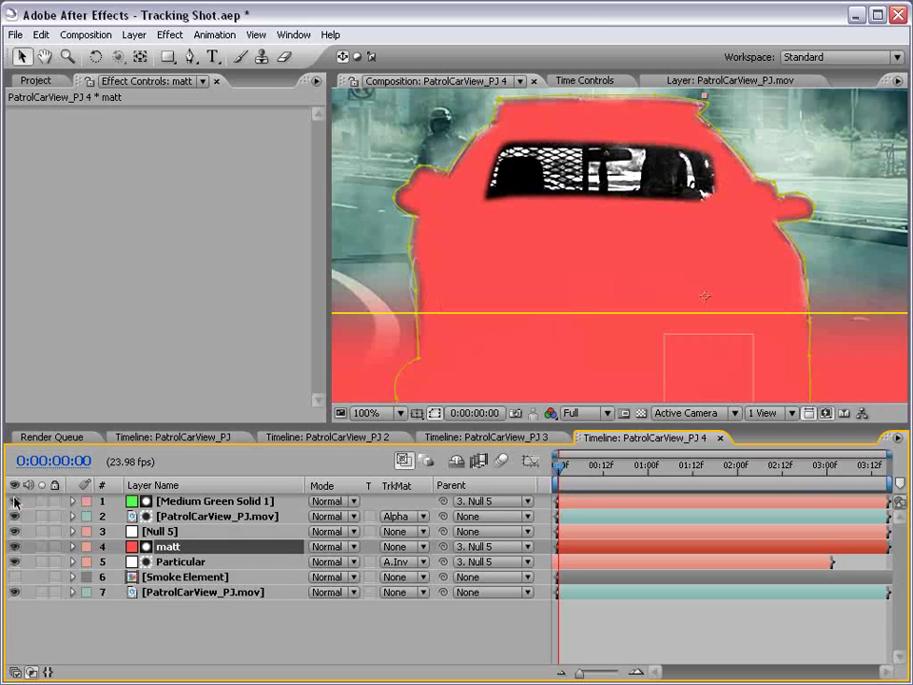
{"action": "left_click", "coordinate": [14, 501]}
{"action": "left_click", "coordinate": [14, 501]}
{"action": "left_click", "coordinate": [15, 547]}
{"action": "left_click", "coordinate": [193, 626]}
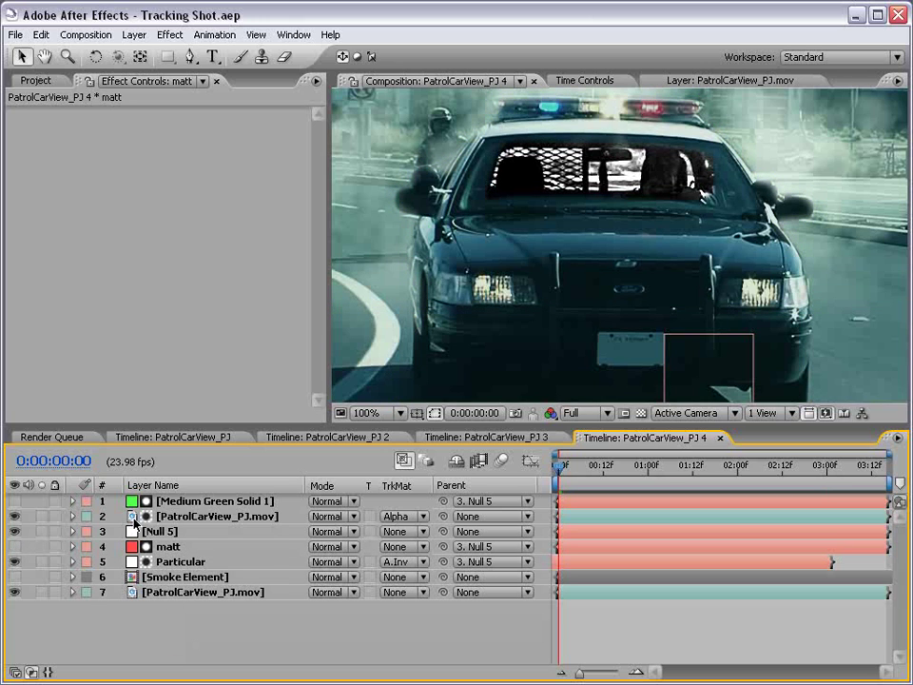
Move Null 5 to the top and unparent the green solid, matt and Particular layers
{"action": "left_click_drag", "start_coordinate": [152, 530], "coordinate": [147, 497]}
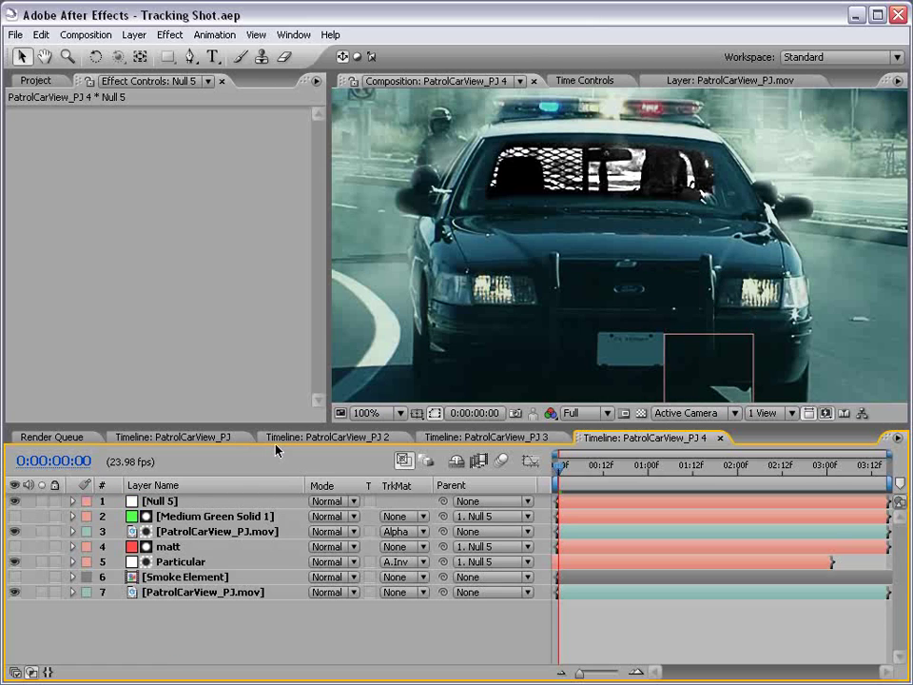
{"action": "left_click", "coordinate": [152, 516]}
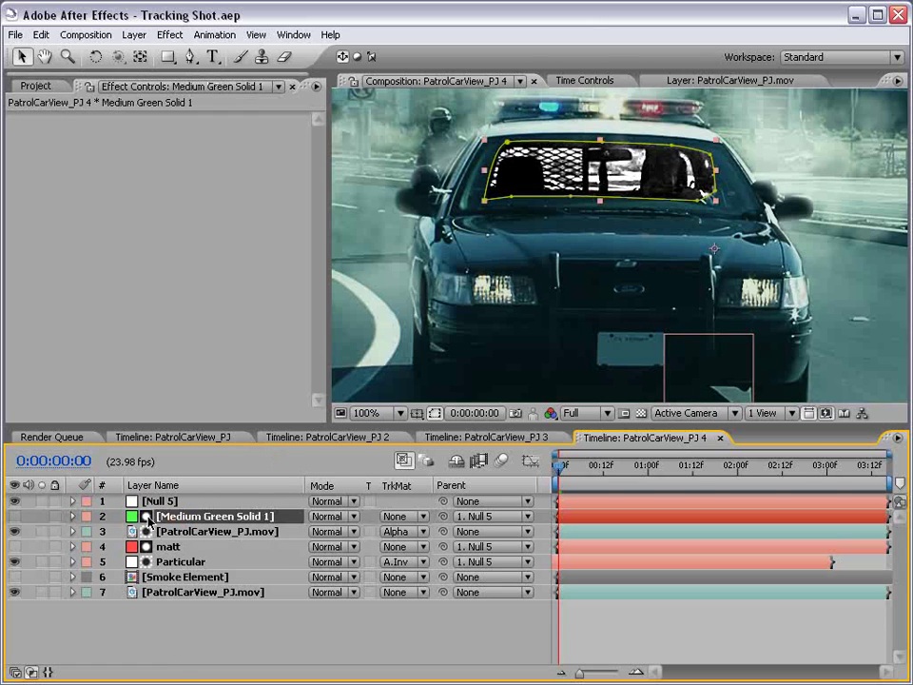
{"action": "left_click", "coordinate": [471, 519]}
{"action": "left_click", "coordinate": [493, 549]}
{"action": "left_click", "coordinate": [480, 523]}
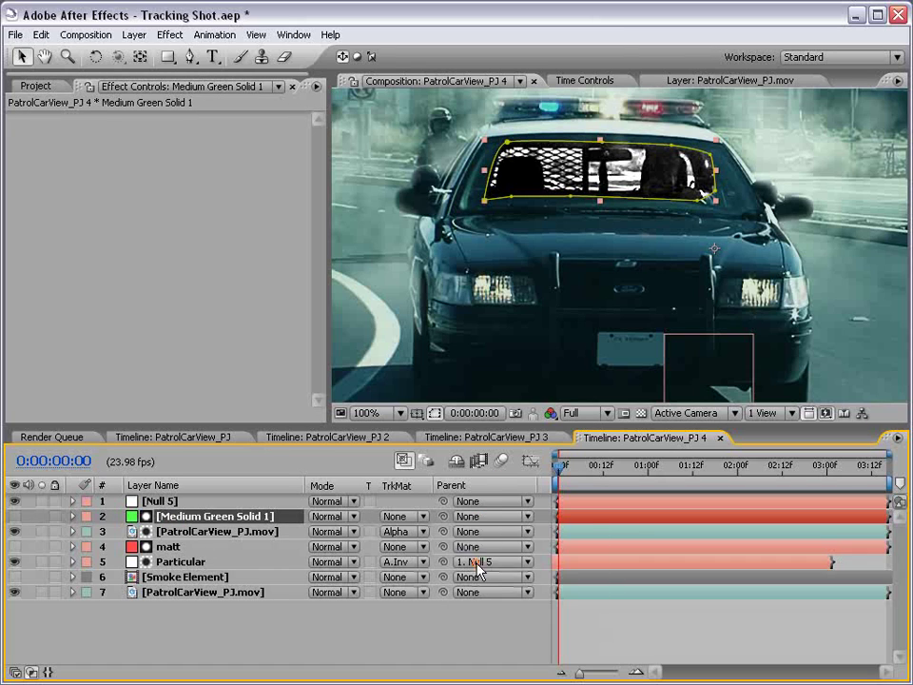
{"action": "left_click", "coordinate": [487, 562]}
{"action": "left_click", "coordinate": [480, 539]}
{"action": "left_click", "coordinate": [168, 654]}
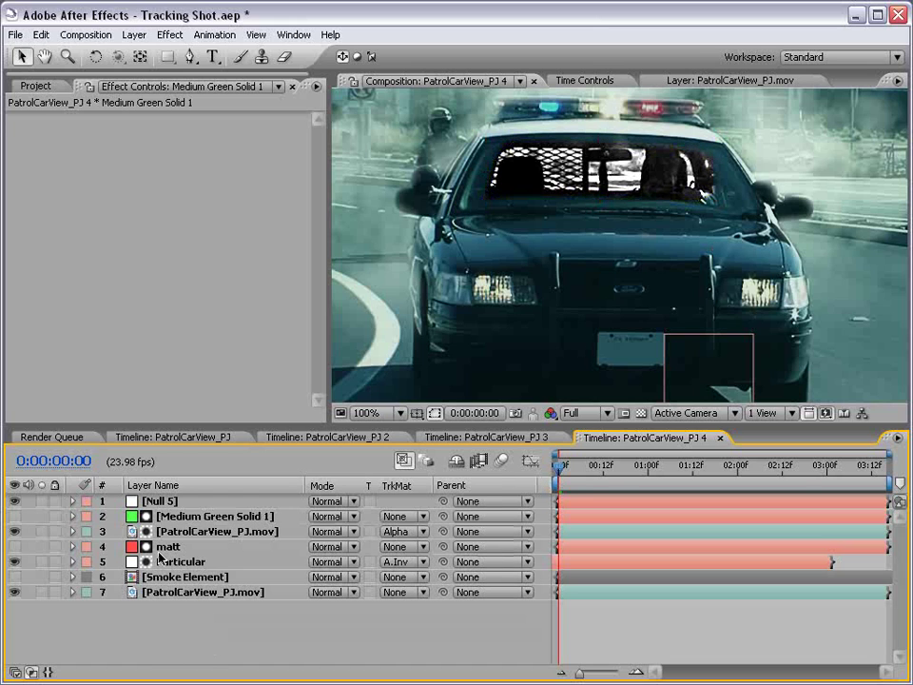
Select matt, the footage copy and Medium Green Solid 1 together
{"action": "left_click", "coordinate": [165, 547]}
{"action": "left_click", "coordinate": [164, 530], "text": "ctrl"}
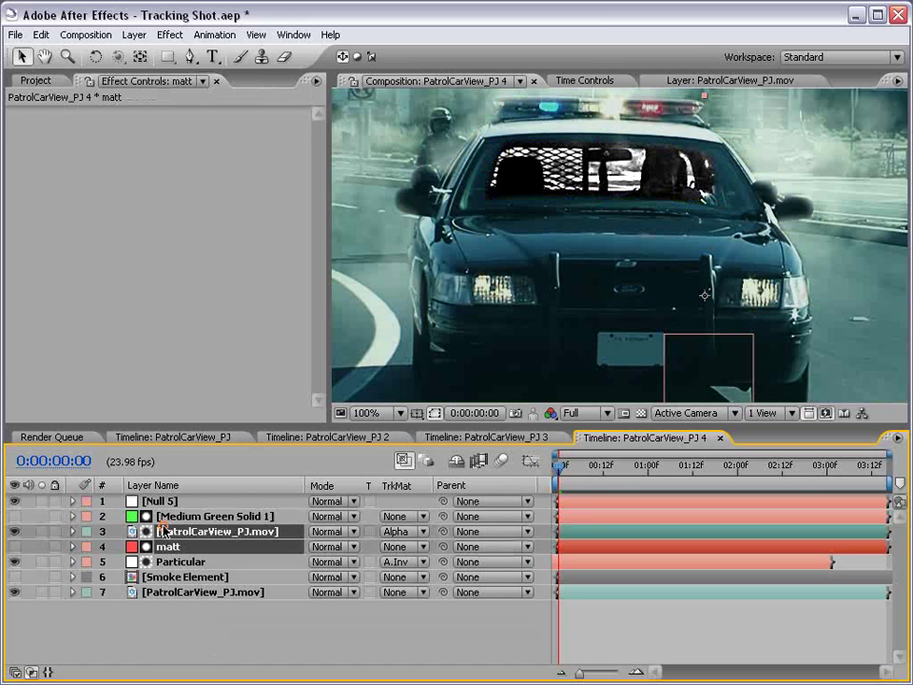
{"action": "left_click", "coordinate": [186, 516], "text": "ctrl"}
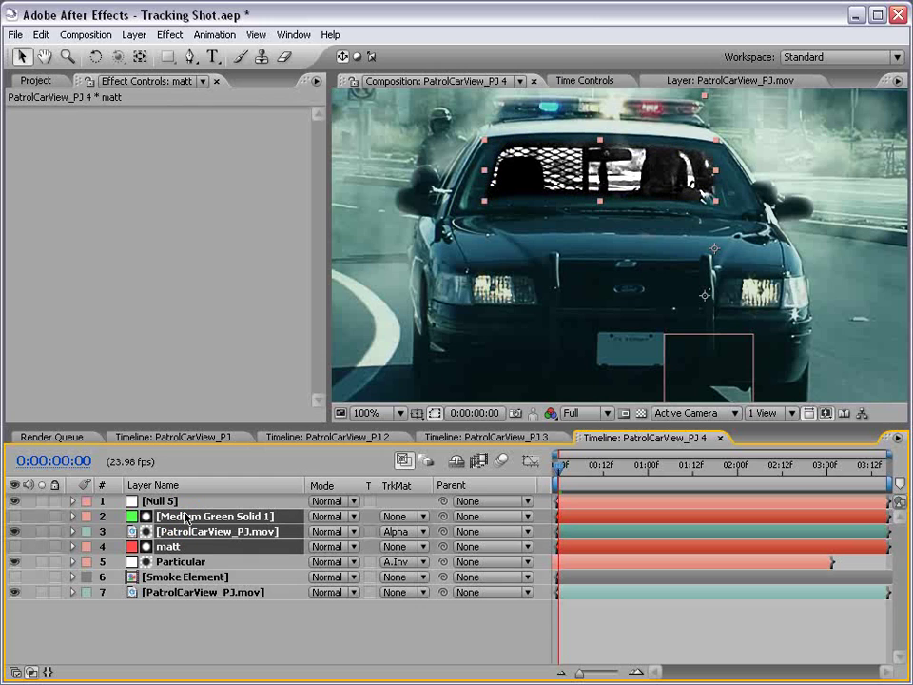
Pre-compose the three selected layers into Pre-comp 2, moving all attributes
{"action": "left_click", "coordinate": [134, 35]}
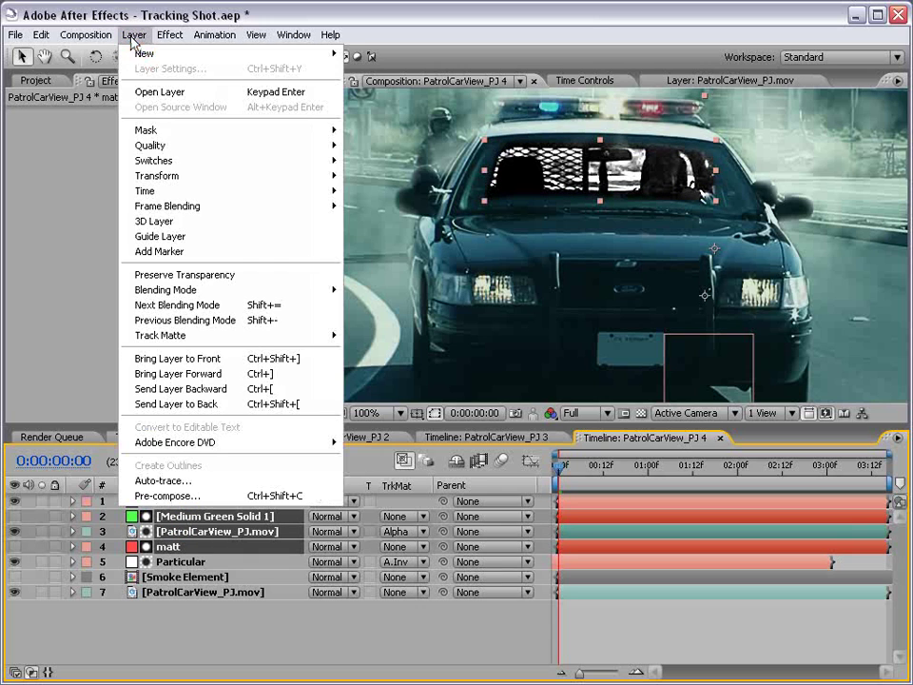
{"action": "left_click", "coordinate": [166, 496]}
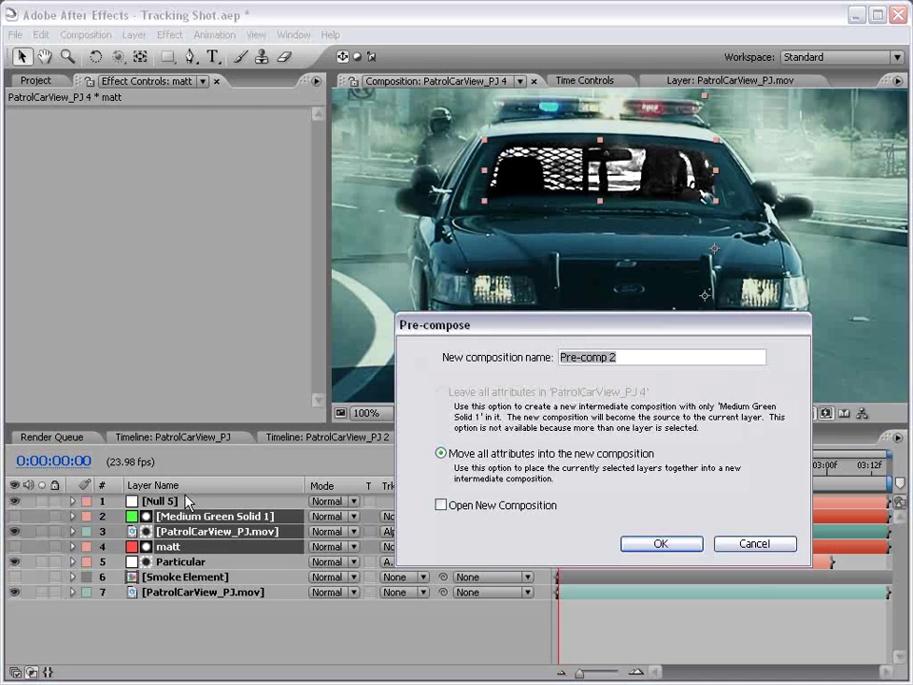
{"action": "left_click", "coordinate": [643, 550]}
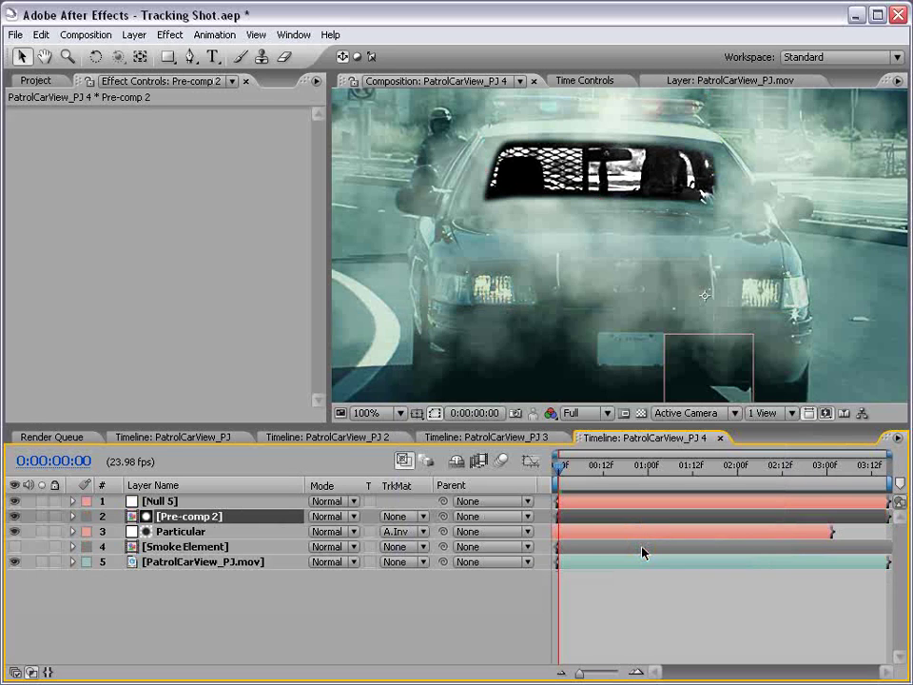
Paste Null 5 into Pre-comp 2 and turn on the transparency grid
{"action": "left_click", "coordinate": [160, 500]}
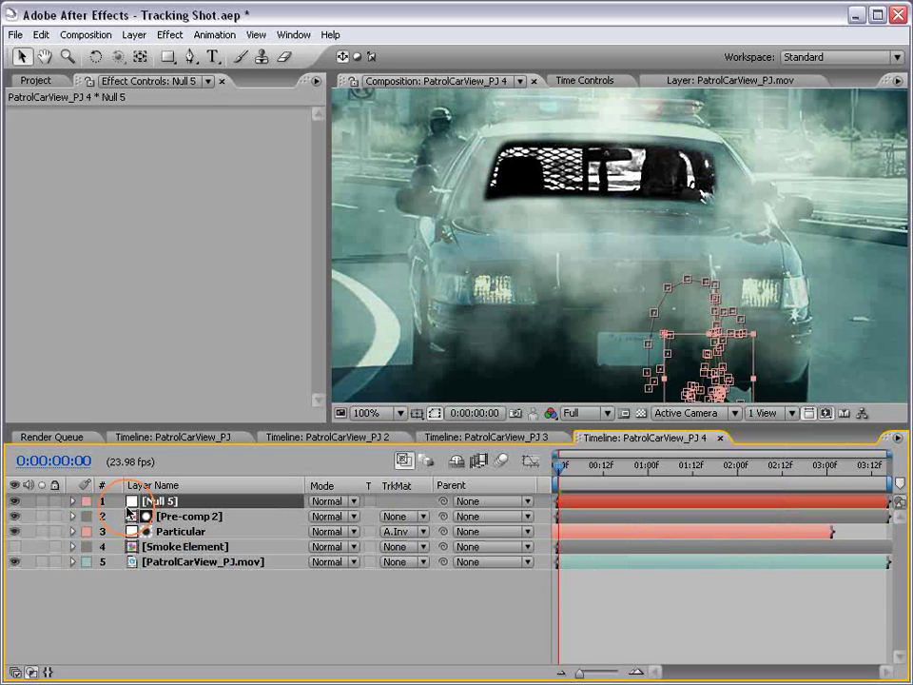
{"action": "double_click", "coordinate": [181, 517]}
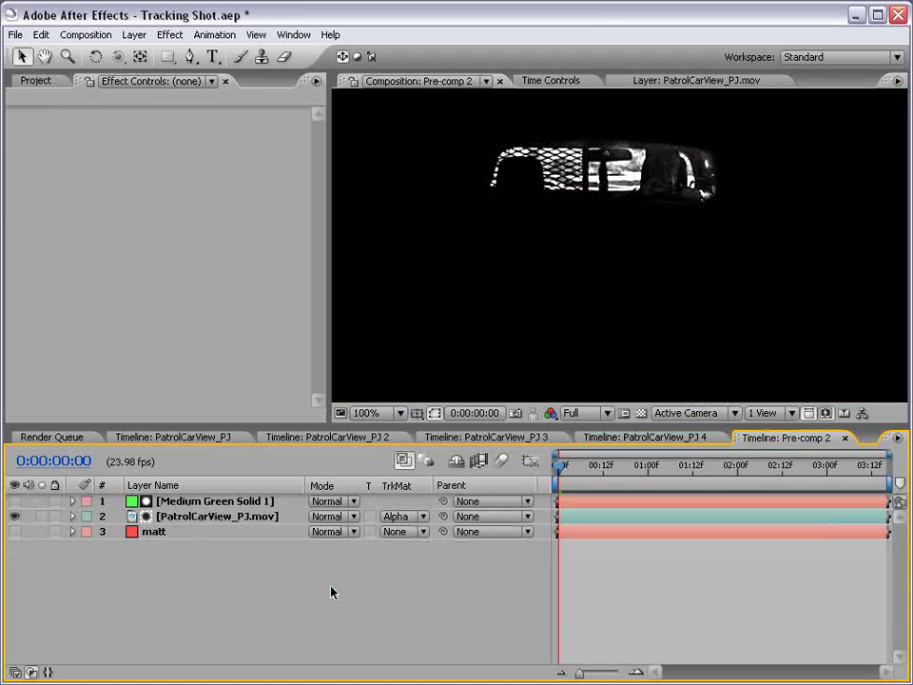
{"action": "key", "text": "ctrl+v"}
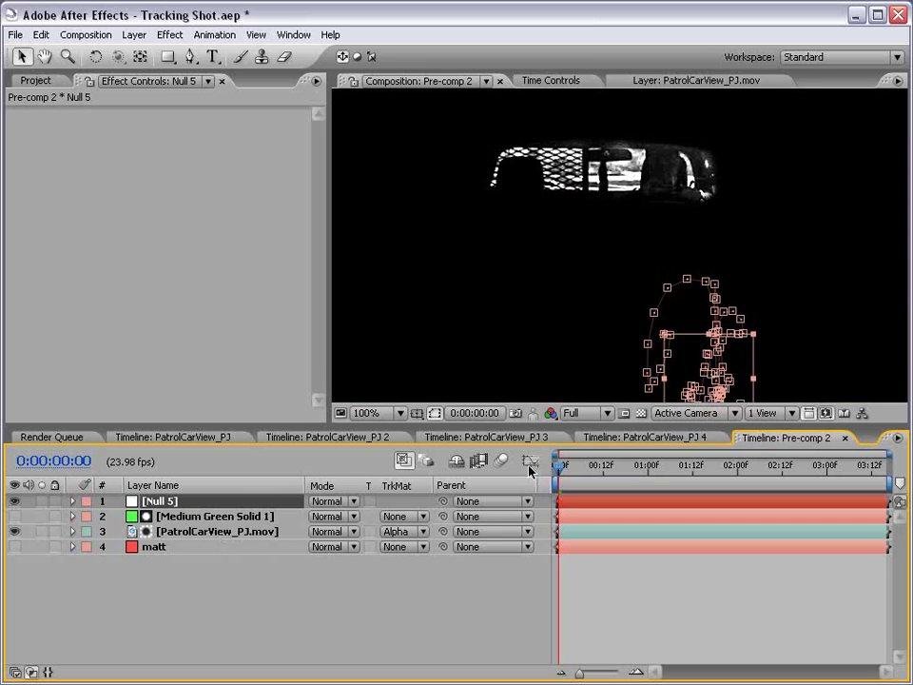
{"action": "left_click", "coordinate": [639, 414]}
{"action": "left_click", "coordinate": [542, 592]}
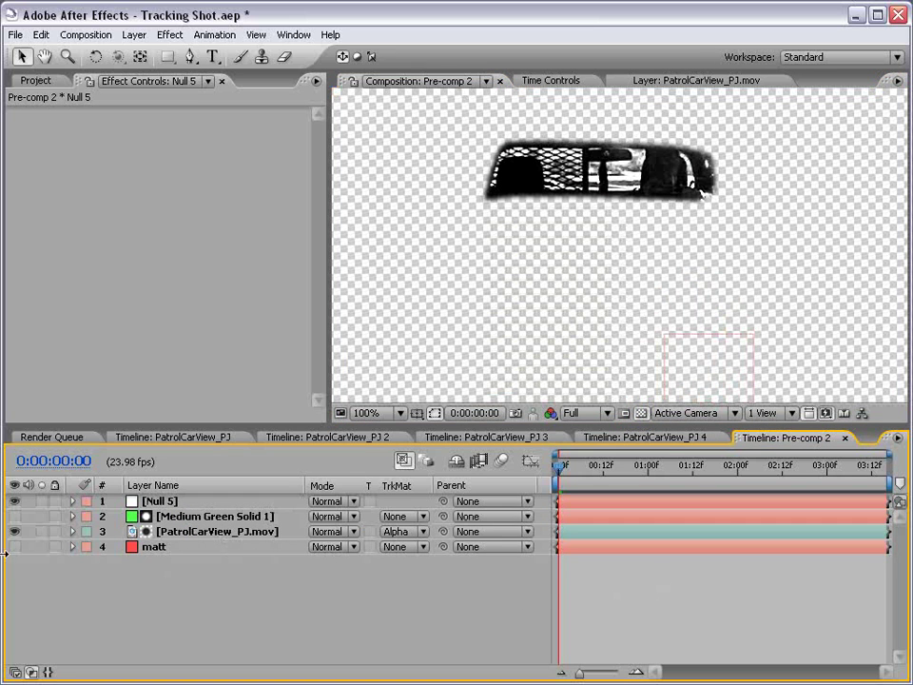
Make the matt solid visible and change its colour to black in Solid Settings
{"action": "left_click", "coordinate": [15, 547]}
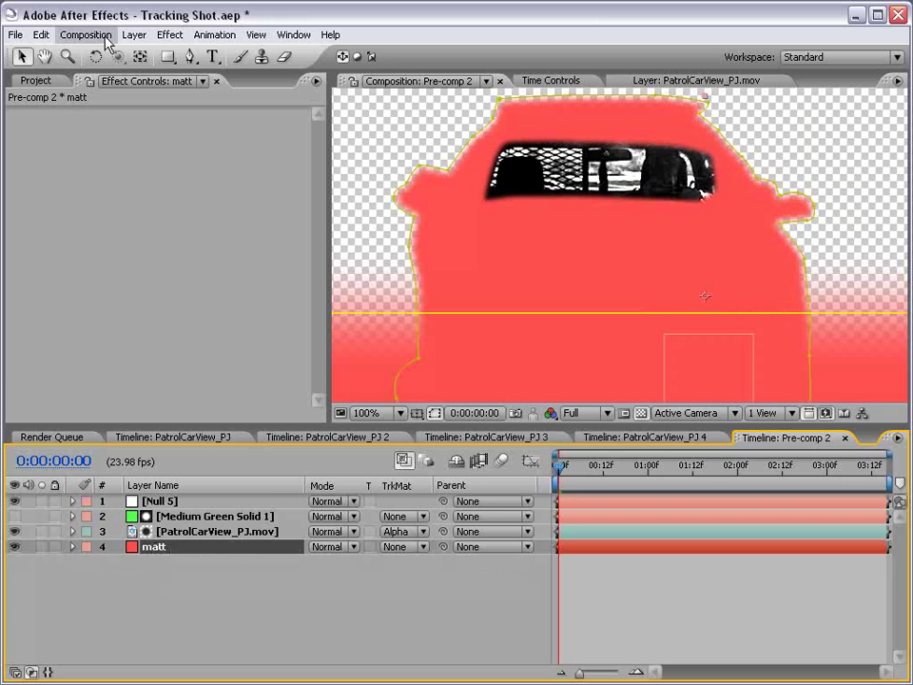
{"action": "left_click", "coordinate": [134, 34]}
{"action": "left_click", "coordinate": [190, 69]}
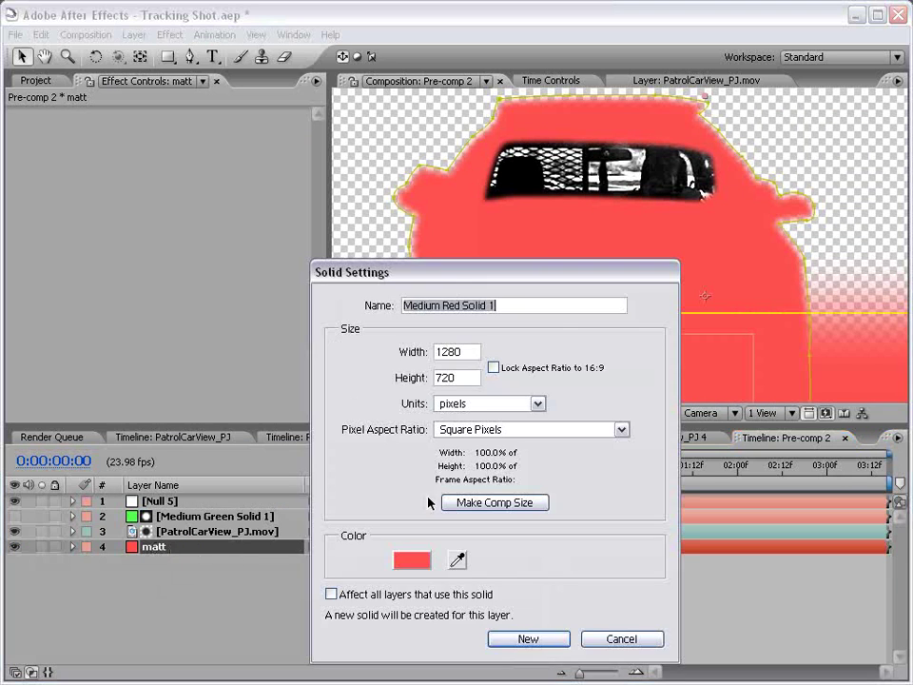
{"action": "left_click", "coordinate": [354, 555]}
{"action": "left_click", "coordinate": [310, 582]}
{"action": "left_click_drag", "start_coordinate": [310, 582], "coordinate": [347, 615]}
{"action": "left_click", "coordinate": [515, 377]}
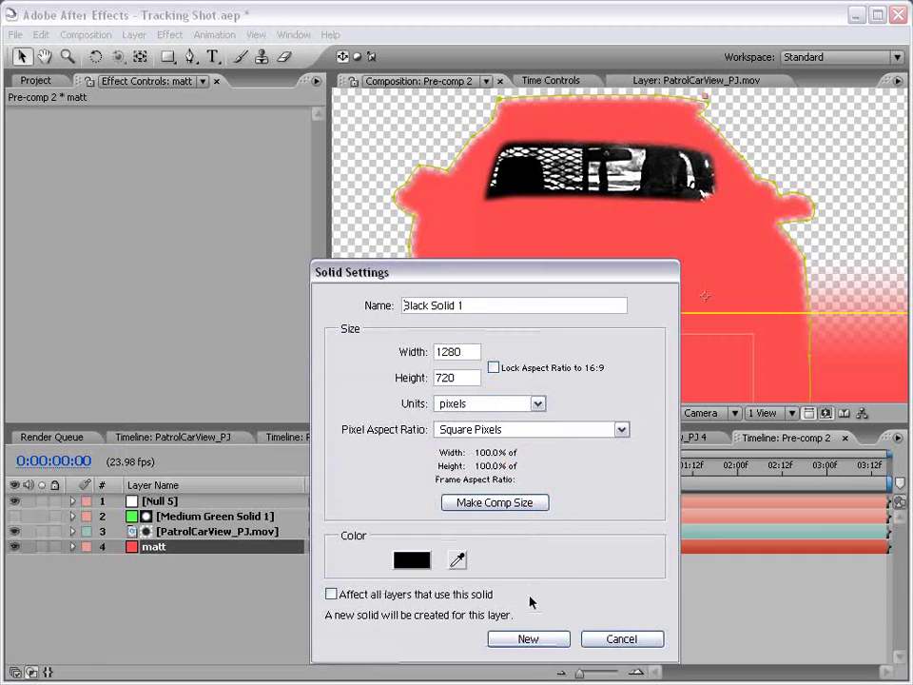
{"action": "left_click", "coordinate": [526, 638]}
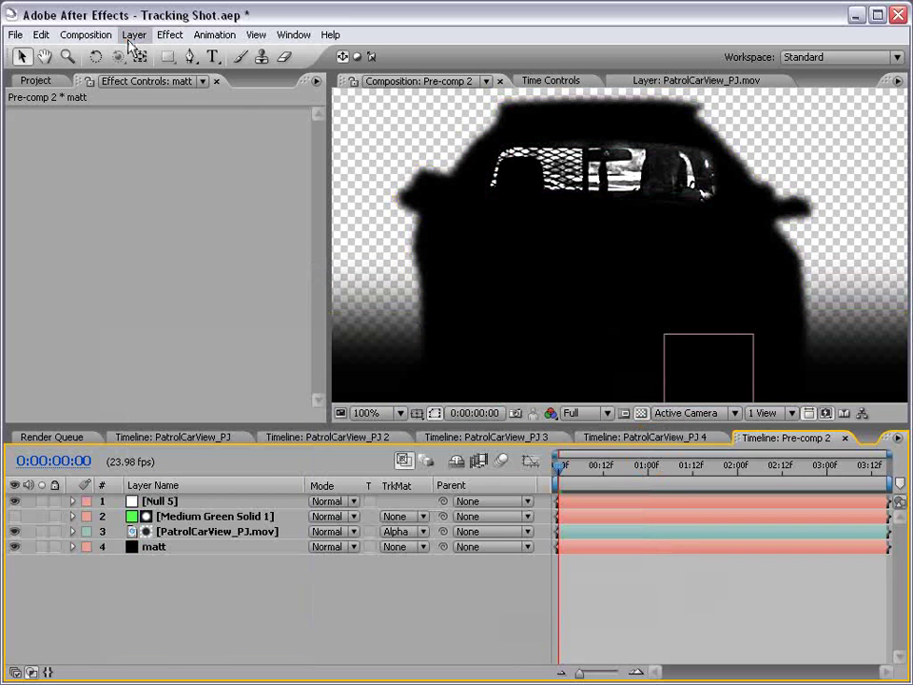
Create a white solid, White Solid 5, and move it below the matt layer
{"action": "left_click", "coordinate": [134, 35]}
{"action": "left_click", "coordinate": [410, 70]}
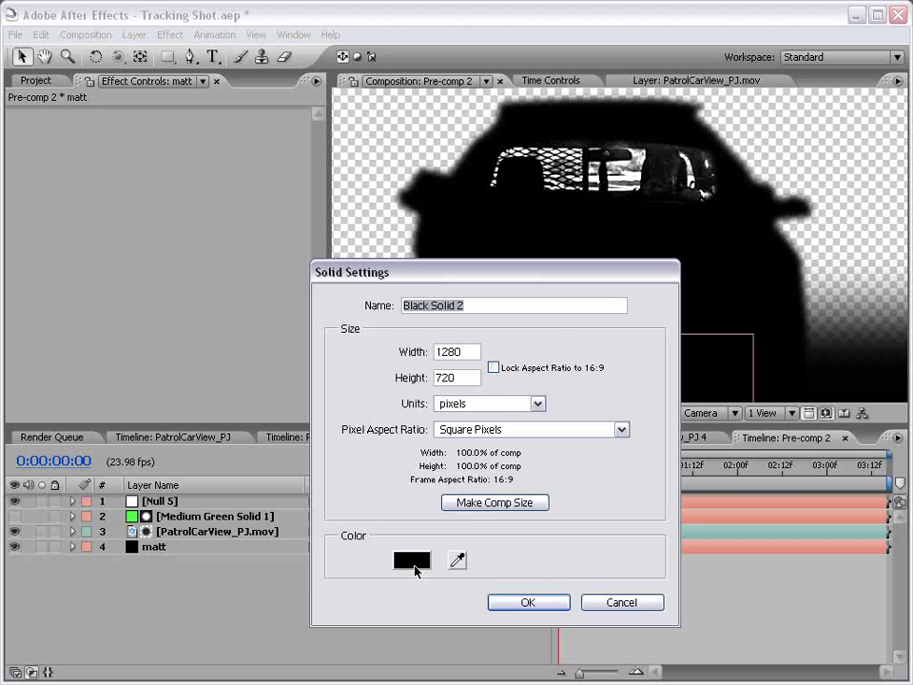
{"action": "left_click", "coordinate": [412, 556]}
{"action": "left_click_drag", "start_coordinate": [248, 488], "coordinate": [120, 389]}
{"action": "left_click", "coordinate": [518, 379]}
{"action": "left_click", "coordinate": [526, 601]}
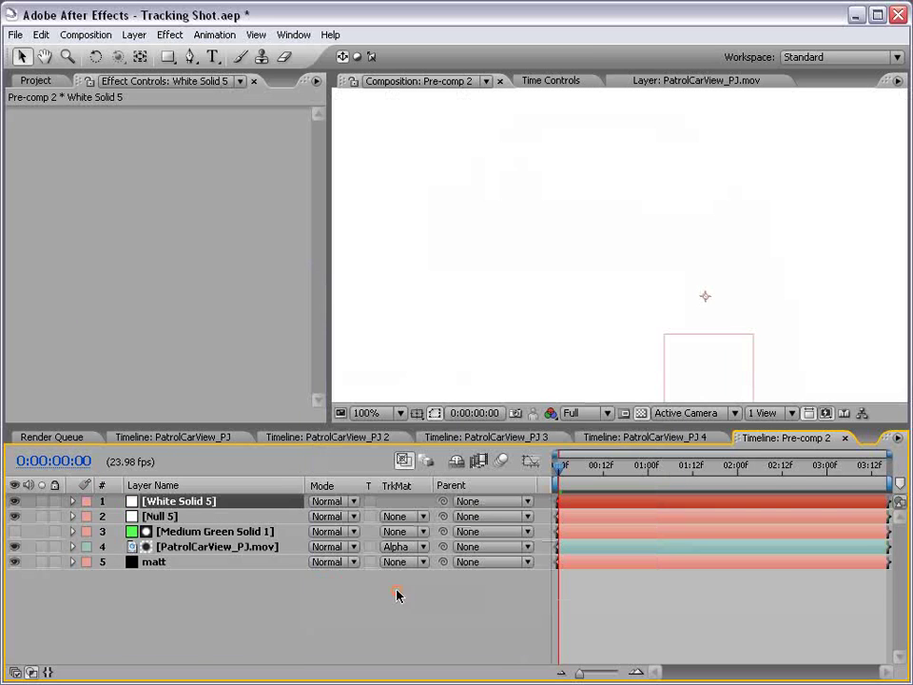
{"action": "left_click_drag", "start_coordinate": [195, 502], "coordinate": [171, 569]}
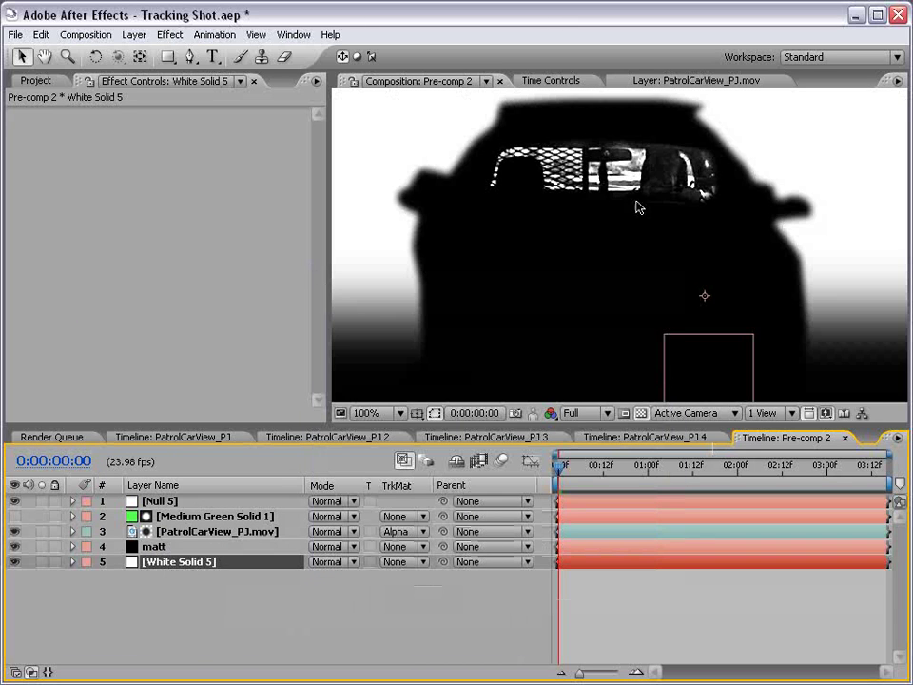
Parent Medium Green Solid 1 and the matt layer to Null 5
{"action": "scroll", "coordinate": [635, 204], "scroll_direction": "down", "scroll_amount": 2}
{"action": "left_click", "coordinate": [191, 515]}
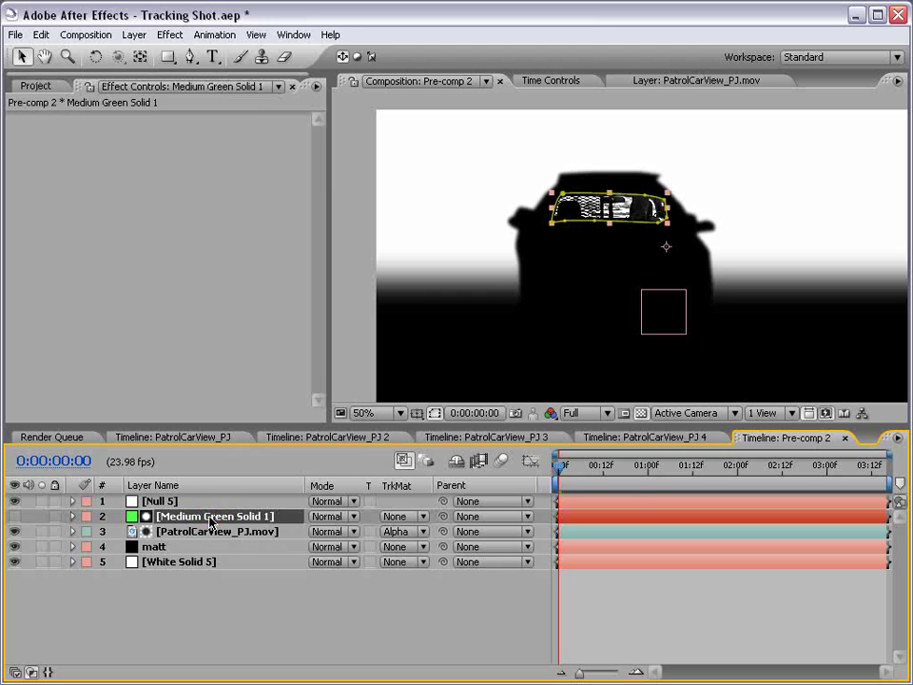
{"action": "left_click", "coordinate": [176, 548], "text": "shift"}
{"action": "left_click_drag", "start_coordinate": [442, 515], "coordinate": [197, 501]}
{"action": "left_click_drag", "start_coordinate": [588, 465], "coordinate": [701, 466]}
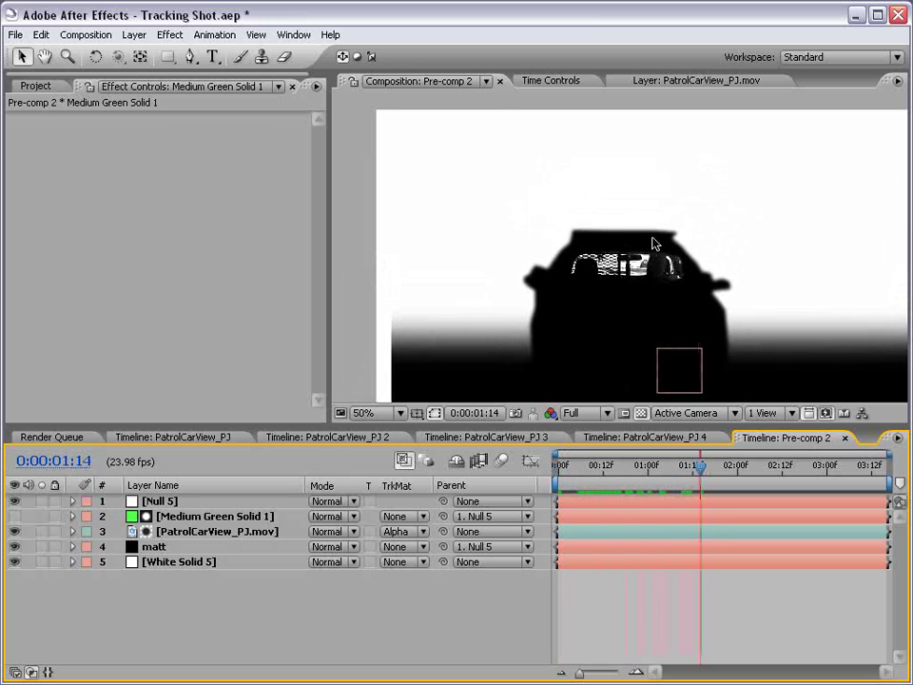
Scrub to 0:00:02:01 to check the matte, then save the project
{"action": "scroll", "coordinate": [678, 302], "scroll_direction": "up", "scroll_amount": 2}
{"action": "scroll", "coordinate": [621, 279], "scroll_direction": "down", "scroll_amount": 2}
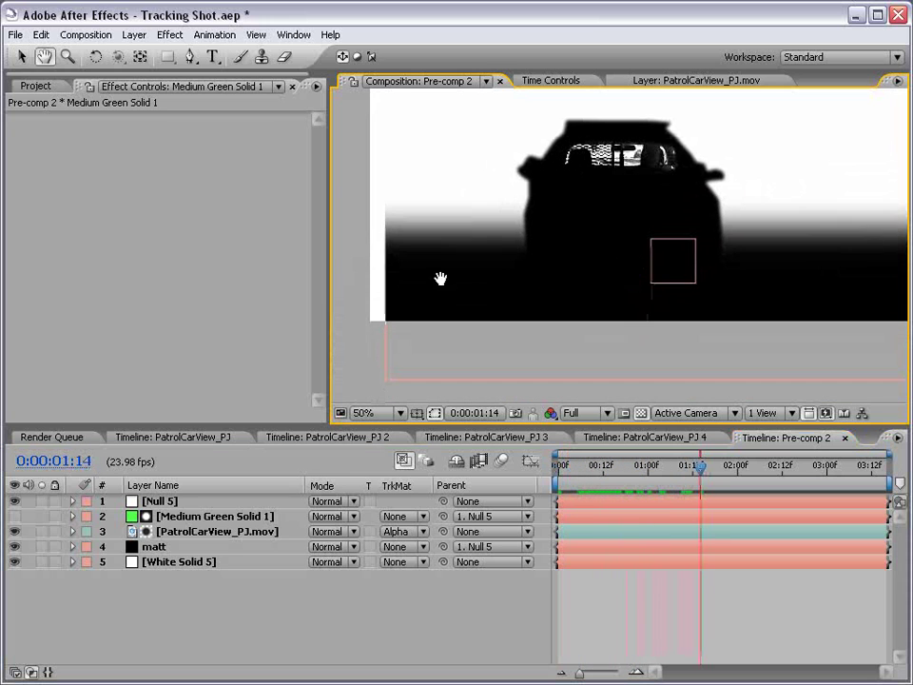
{"action": "left_click_drag", "start_coordinate": [665, 468], "coordinate": [740, 468]}
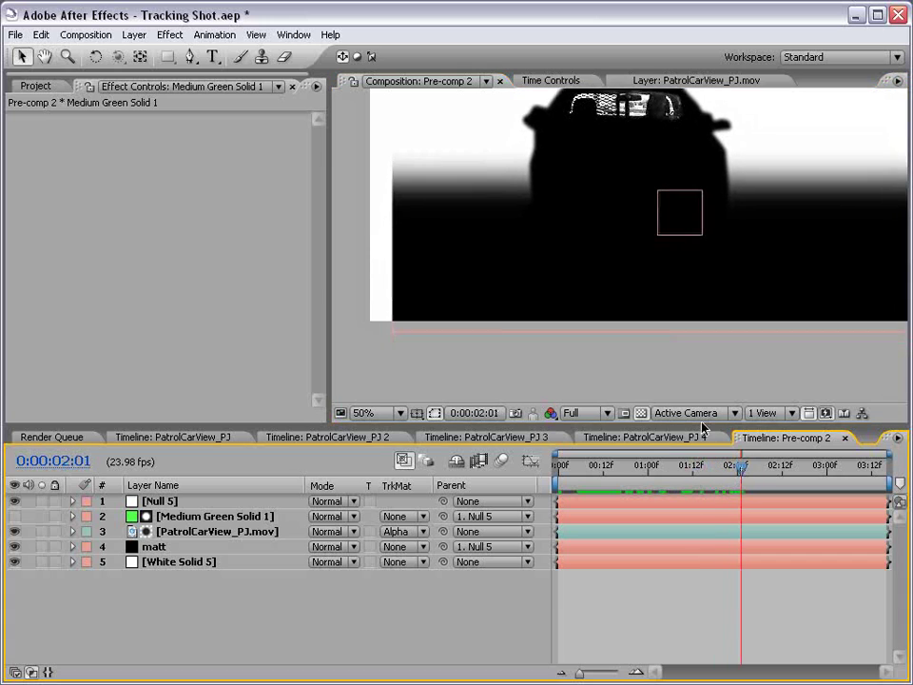
{"action": "scroll", "coordinate": [526, 253], "scroll_direction": "down", "scroll_amount": 1}
{"action": "left_click_drag", "start_coordinate": [670, 267], "coordinate": [607, 283]}
{"action": "key", "text": "ctrl+s"}
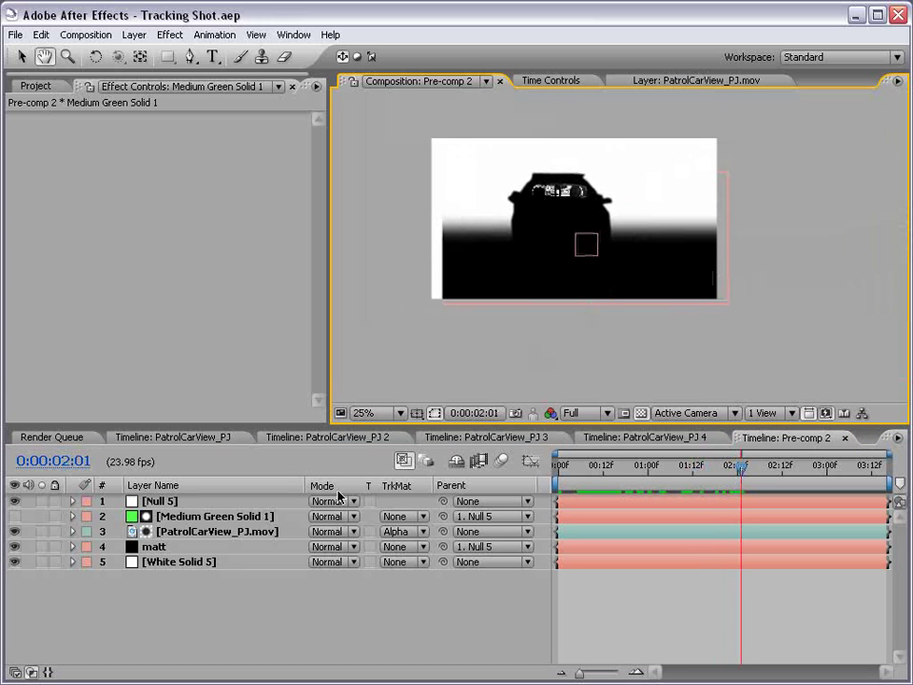
Return to PatrolCarView_PJ 4 and set Particular's track matte to Luma Matte
{"action": "left_click", "coordinate": [846, 440]}
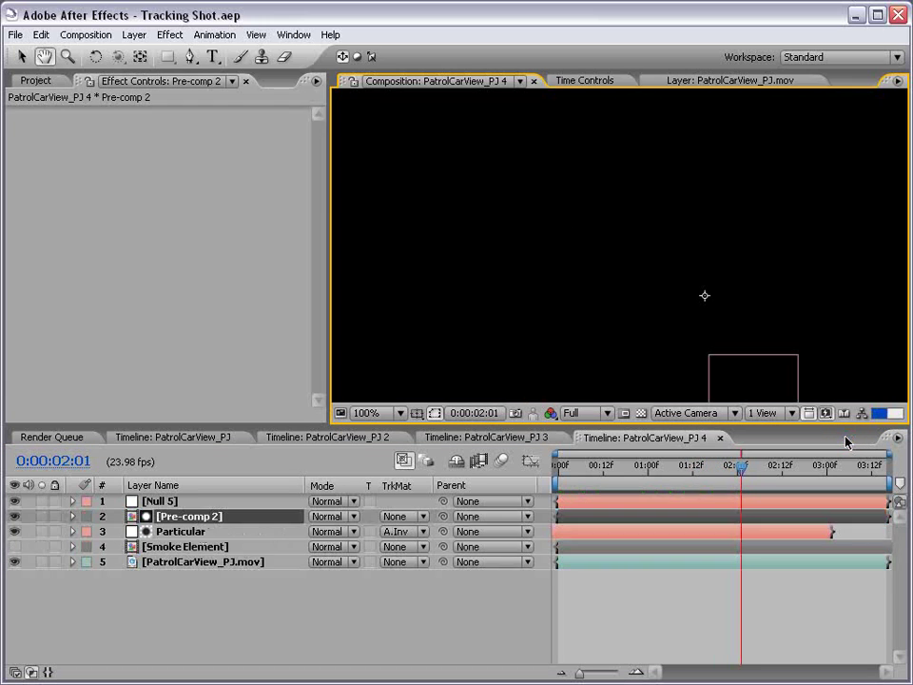
{"action": "scroll", "coordinate": [635, 327], "scroll_direction": "down", "scroll_amount": 2}
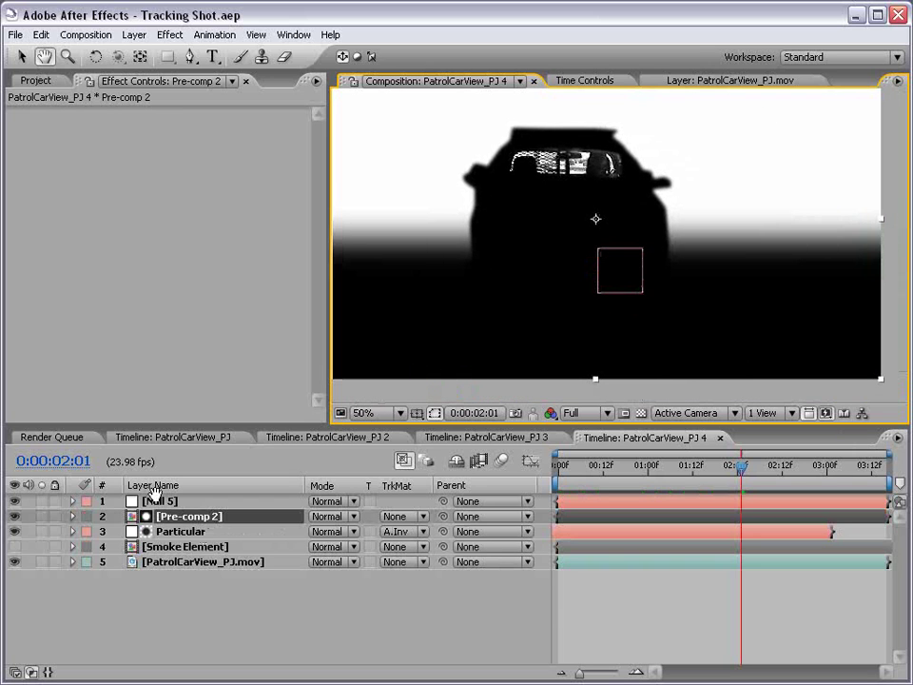
{"action": "left_click", "coordinate": [174, 534]}
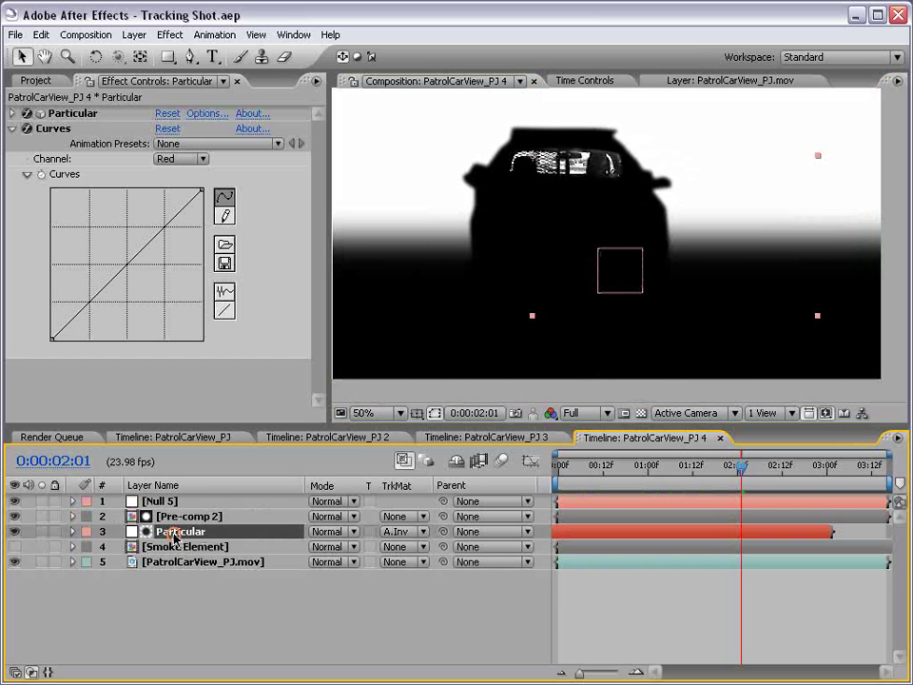
{"action": "left_click", "coordinate": [398, 531]}
{"action": "left_click", "coordinate": [478, 547]}
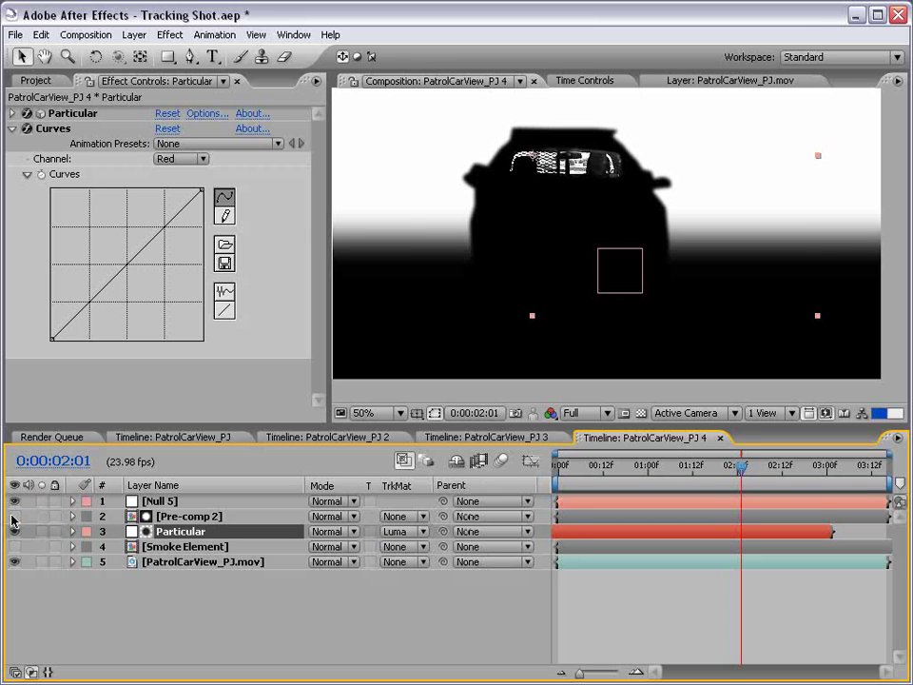
Pan over the police car and step to 0:00:01:03 to check the smoke
{"action": "scroll", "coordinate": [554, 189], "scroll_direction": "up", "scroll_amount": 2}
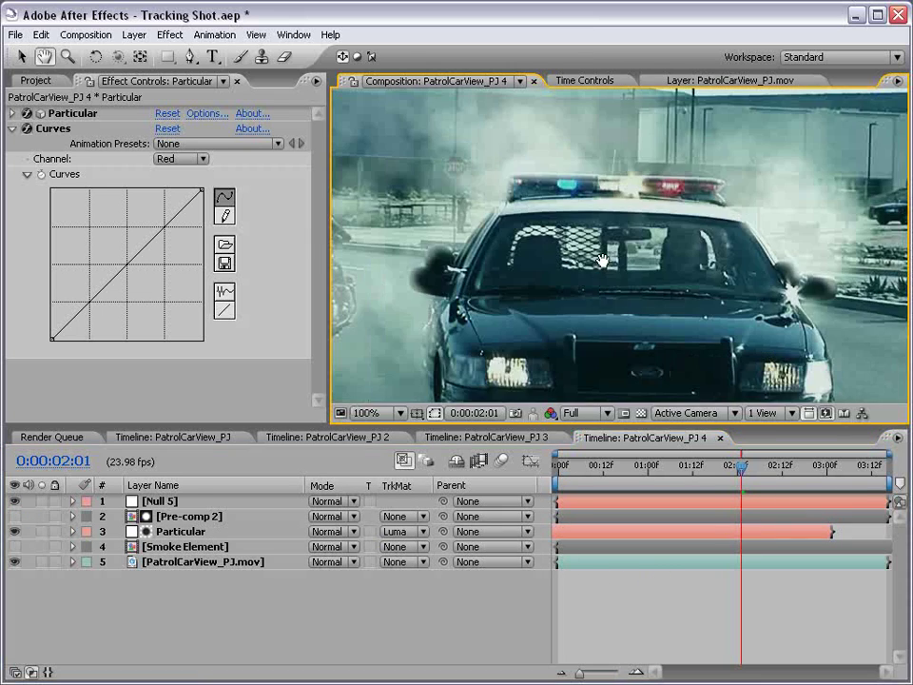
{"action": "left_click_drag", "start_coordinate": [591, 285], "coordinate": [587, 265]}
{"action": "left_click", "coordinate": [653, 470]}
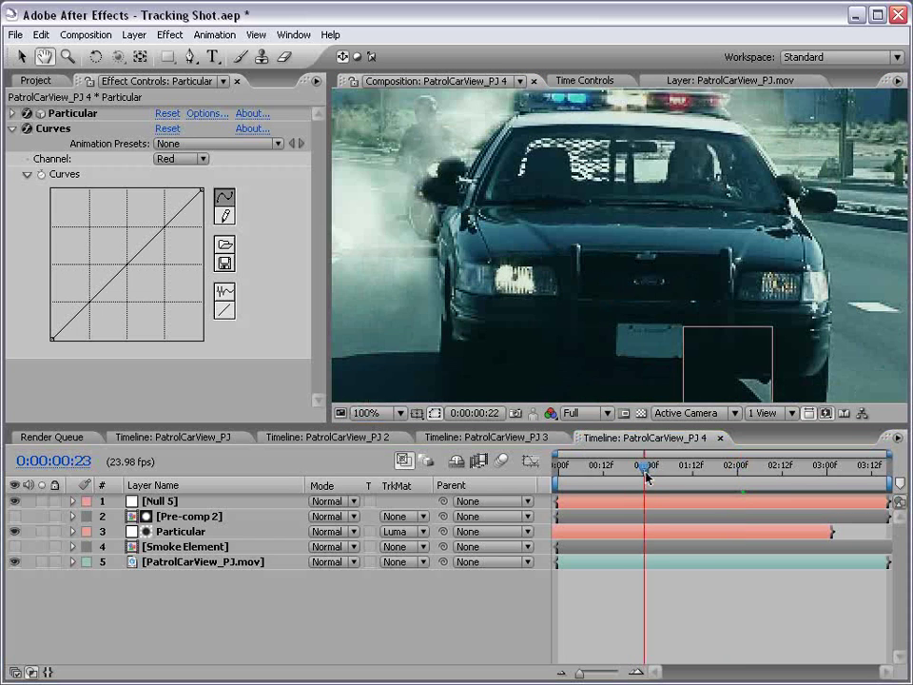
{"action": "left_click_drag", "start_coordinate": [653, 476], "coordinate": [659, 470]}
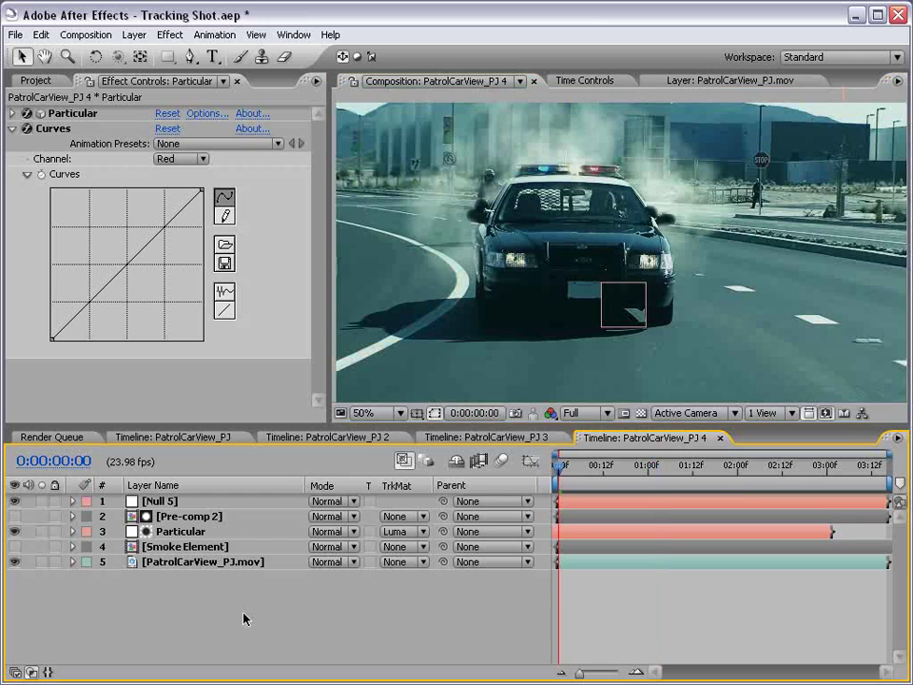
Parent Particular to Null 5, advance to 0:00:00:14, and play a preview
{"action": "left_click", "coordinate": [176, 532]}
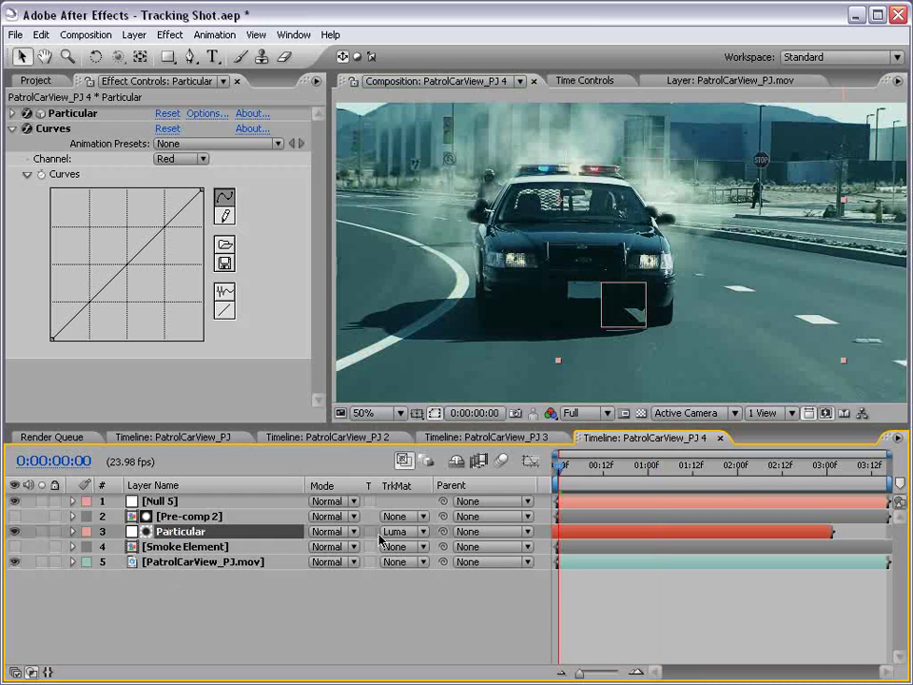
{"action": "left_click_drag", "start_coordinate": [442, 532], "coordinate": [157, 501]}
{"action": "left_click", "coordinate": [646, 611]}
{"action": "left_click_drag", "start_coordinate": [588, 466], "coordinate": [610, 468]}
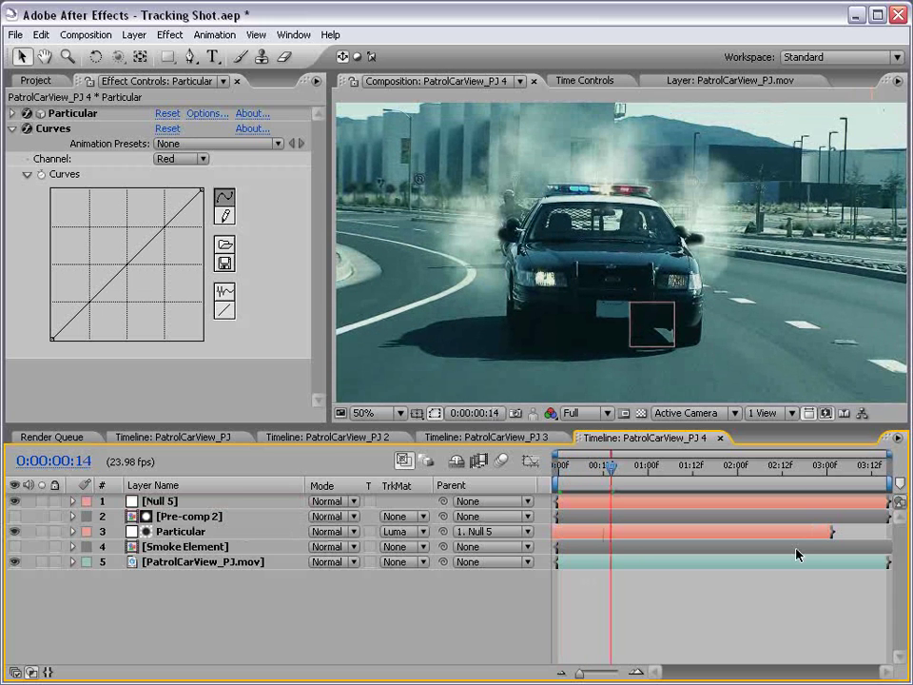
{"action": "key", "text": "KP_0"}
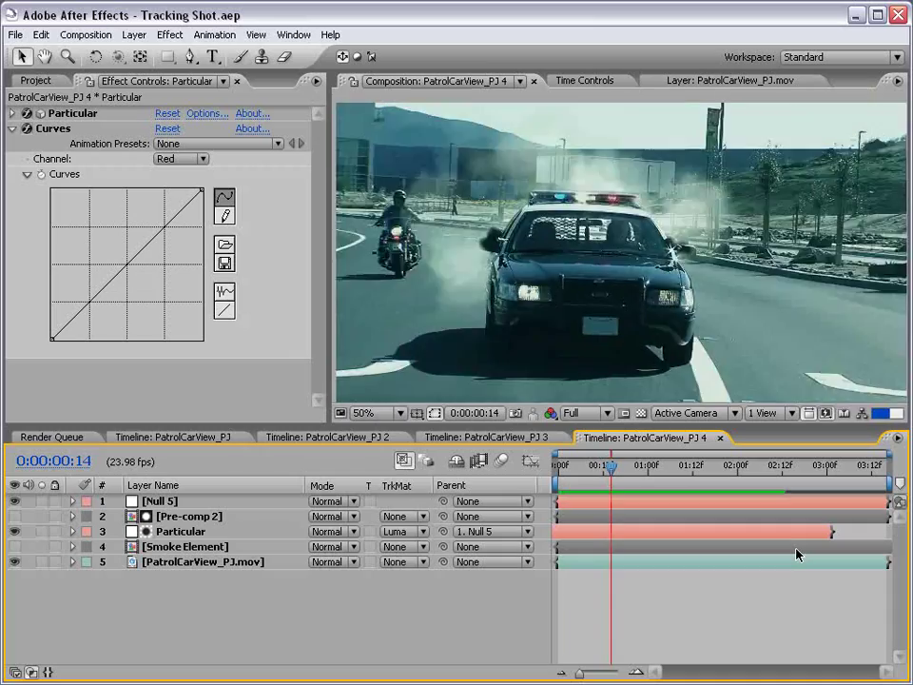